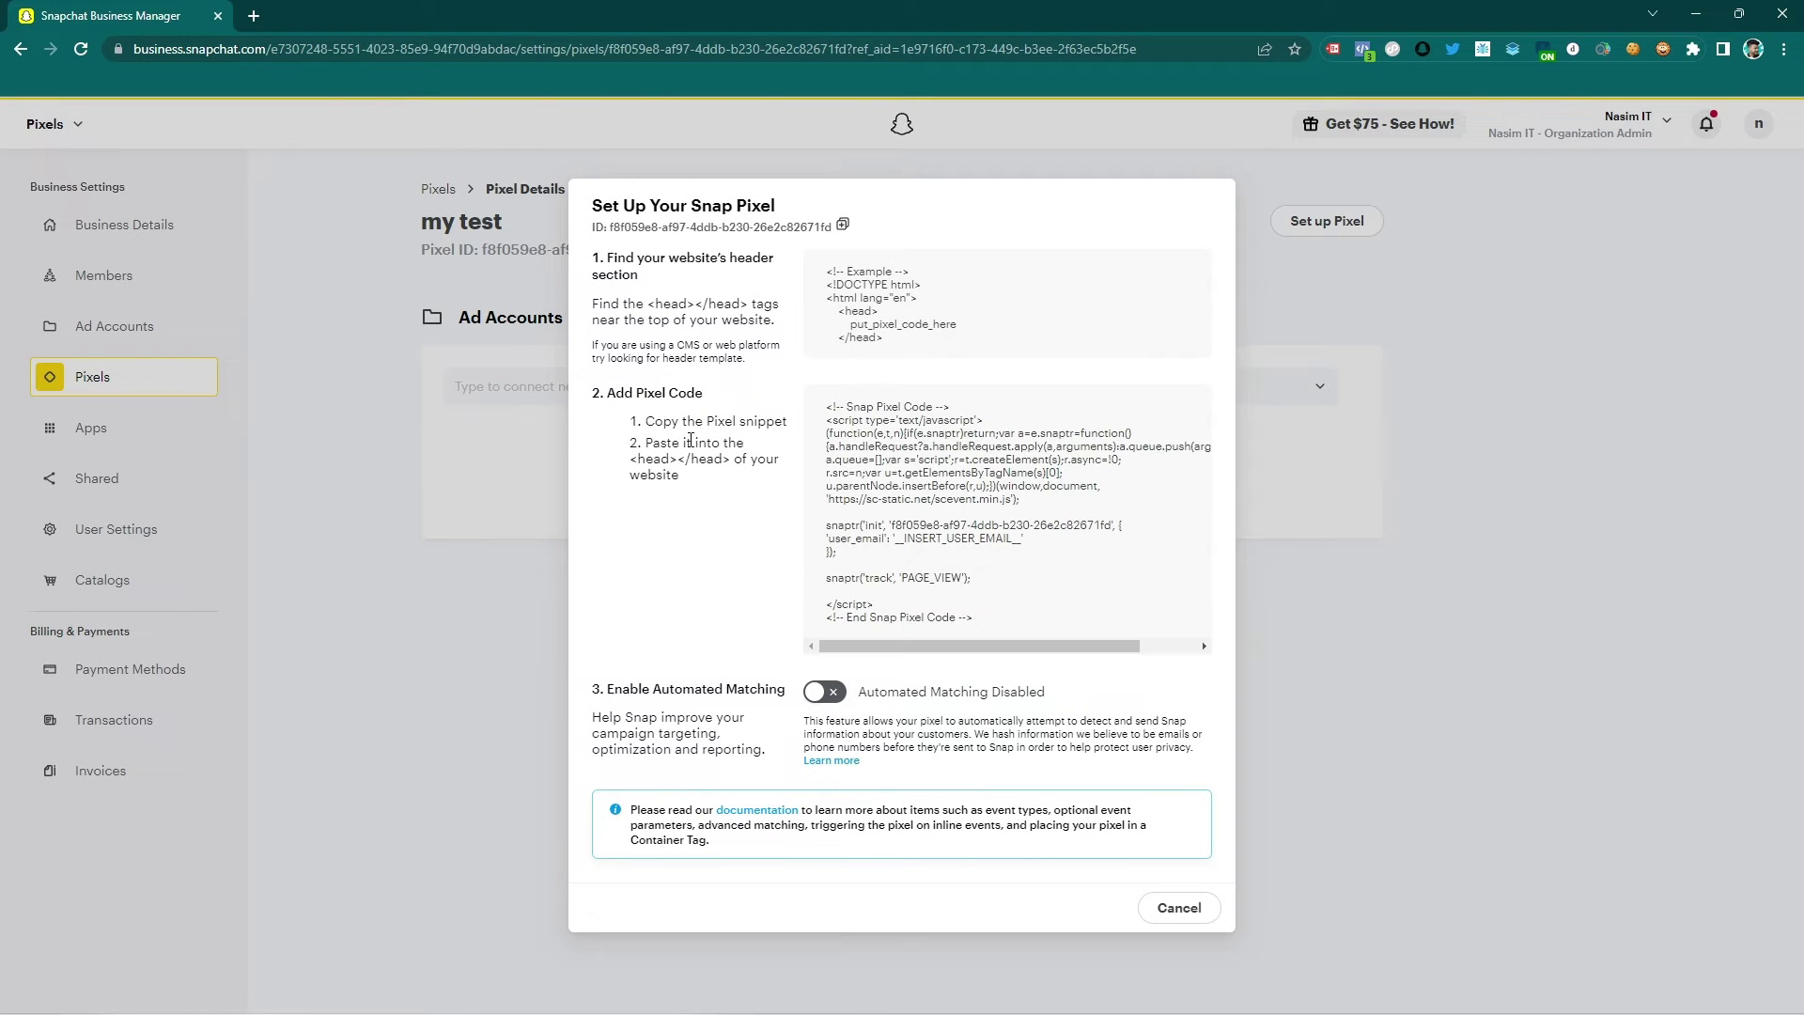
# Step: Copy the Snap Pixel code snippet from Snapchat Business Manager to the clipboard
pyautogui.click(986, 535)
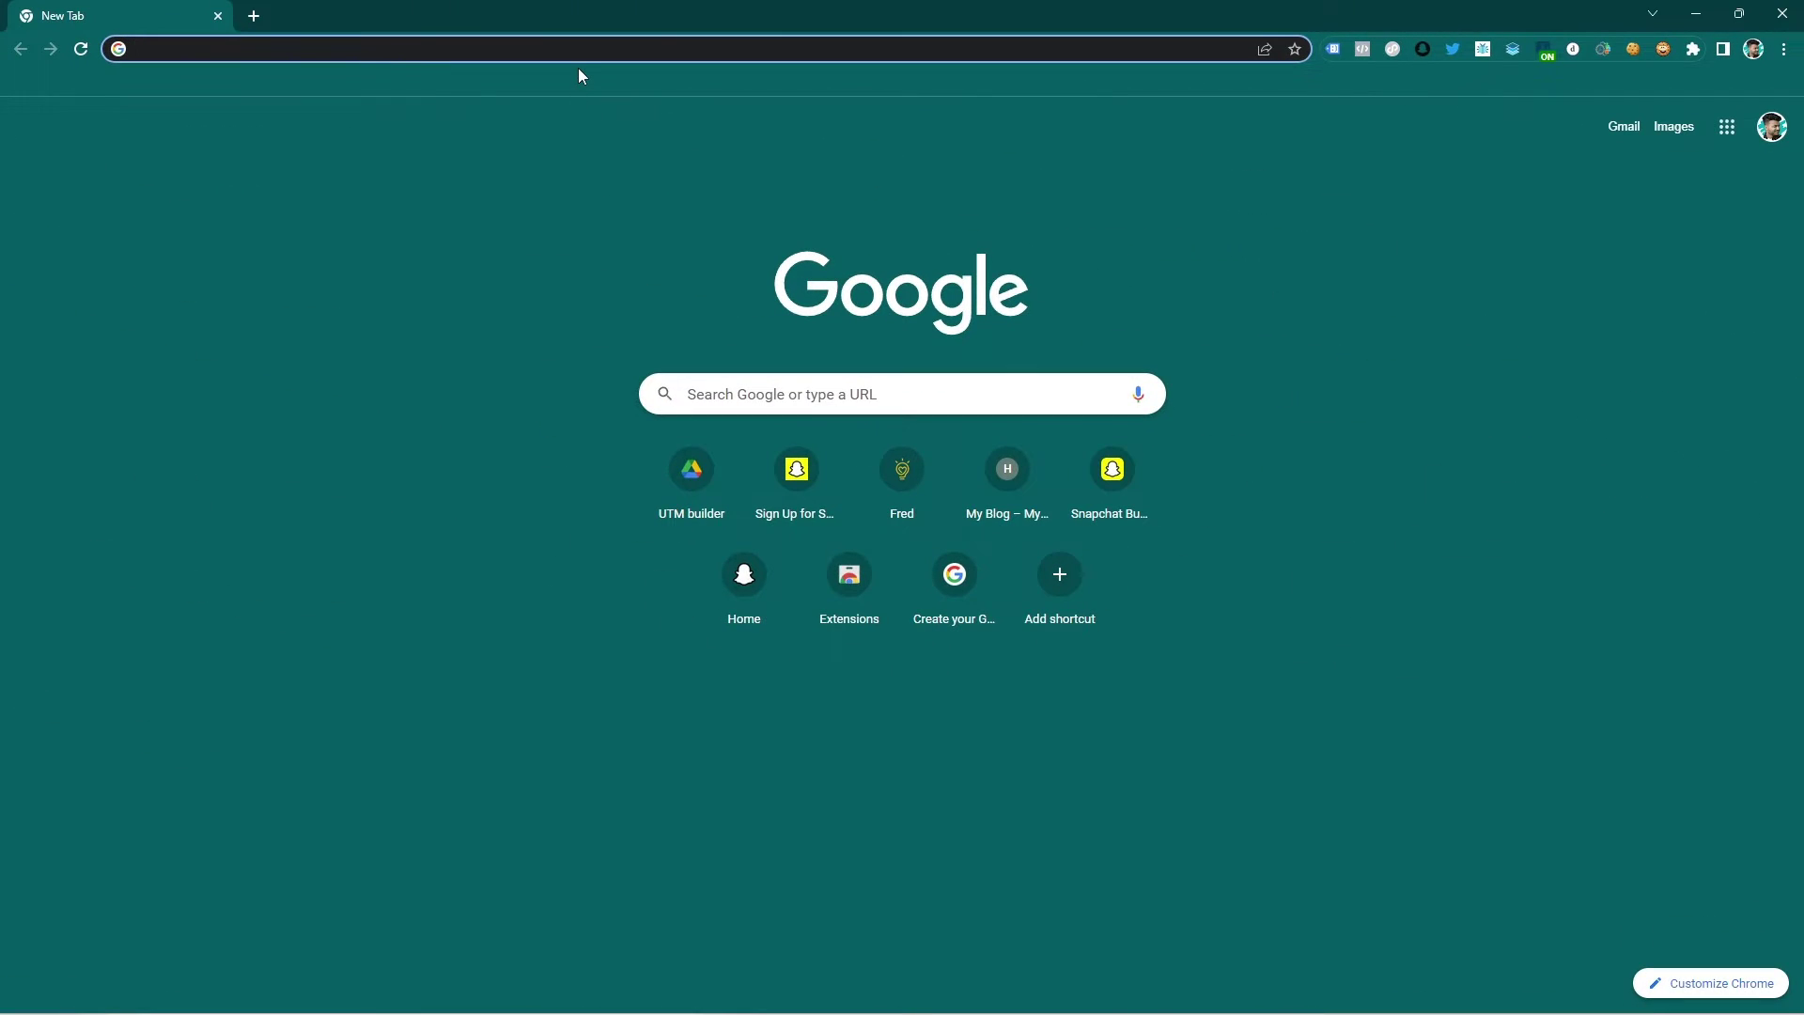
# Step: Load business.snapchat.com and open the Pixels settings page
pyautogui.write('busi')
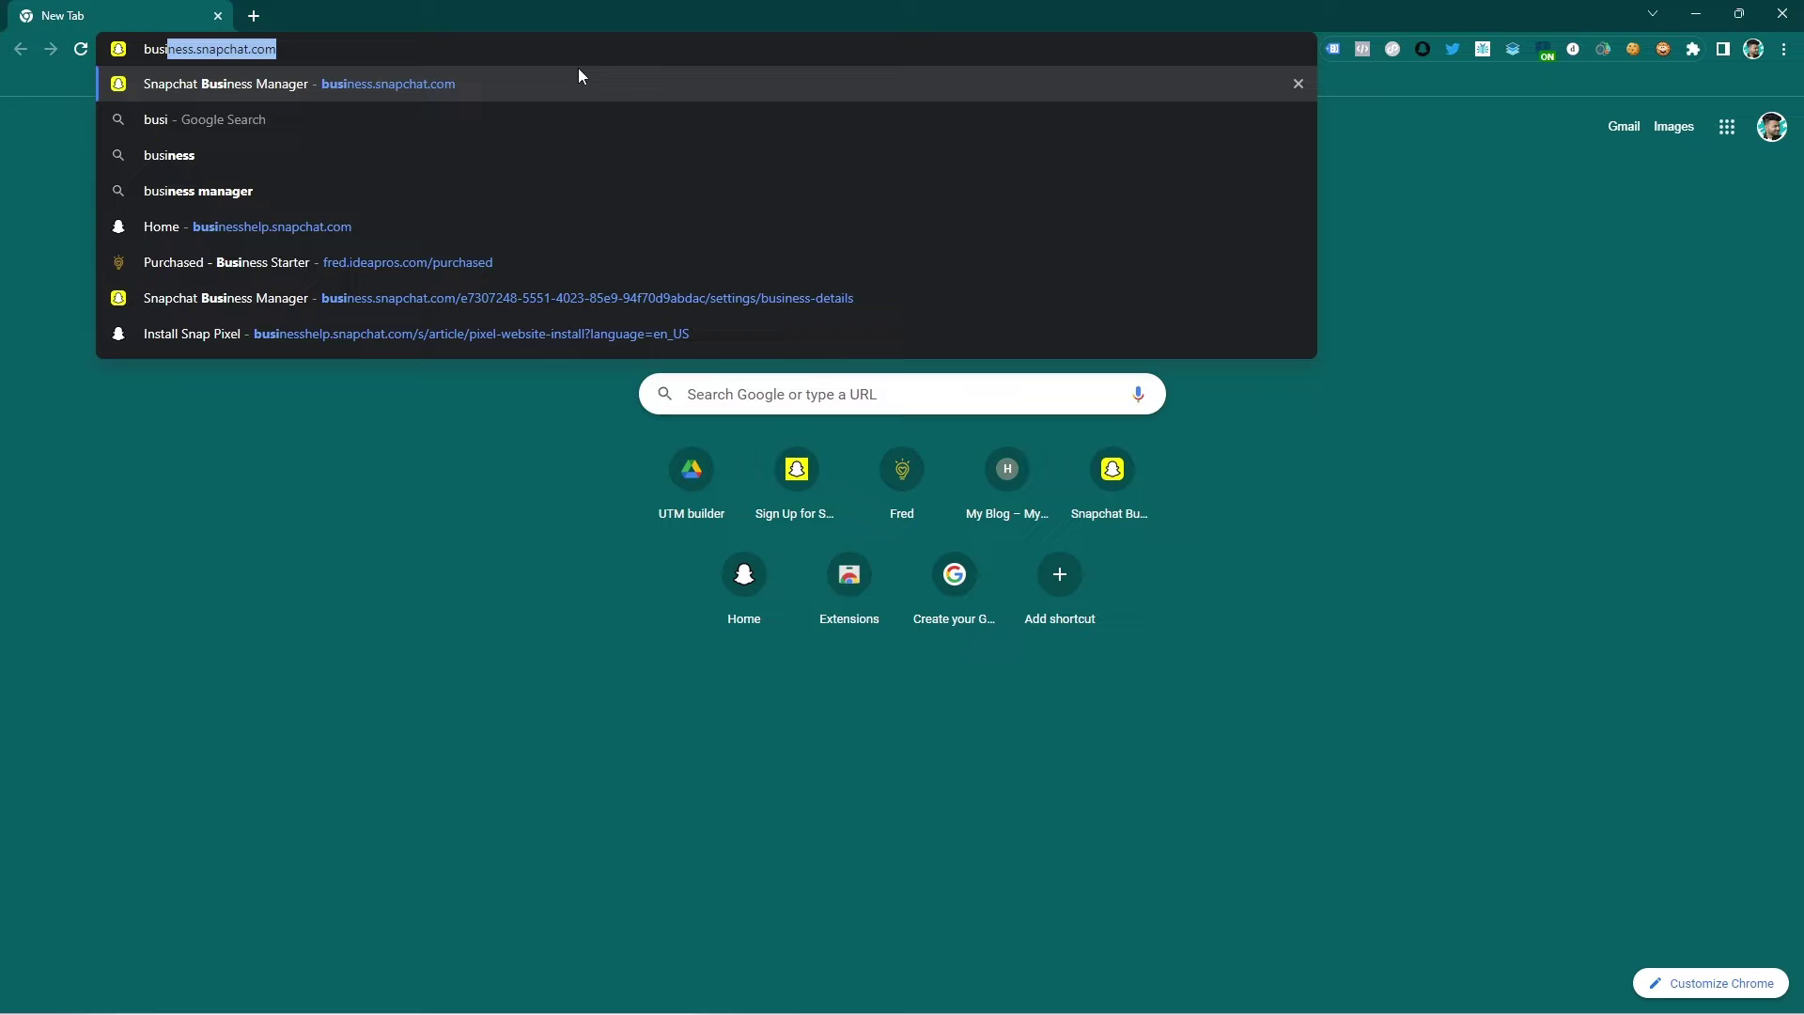
pyautogui.click(564, 51)
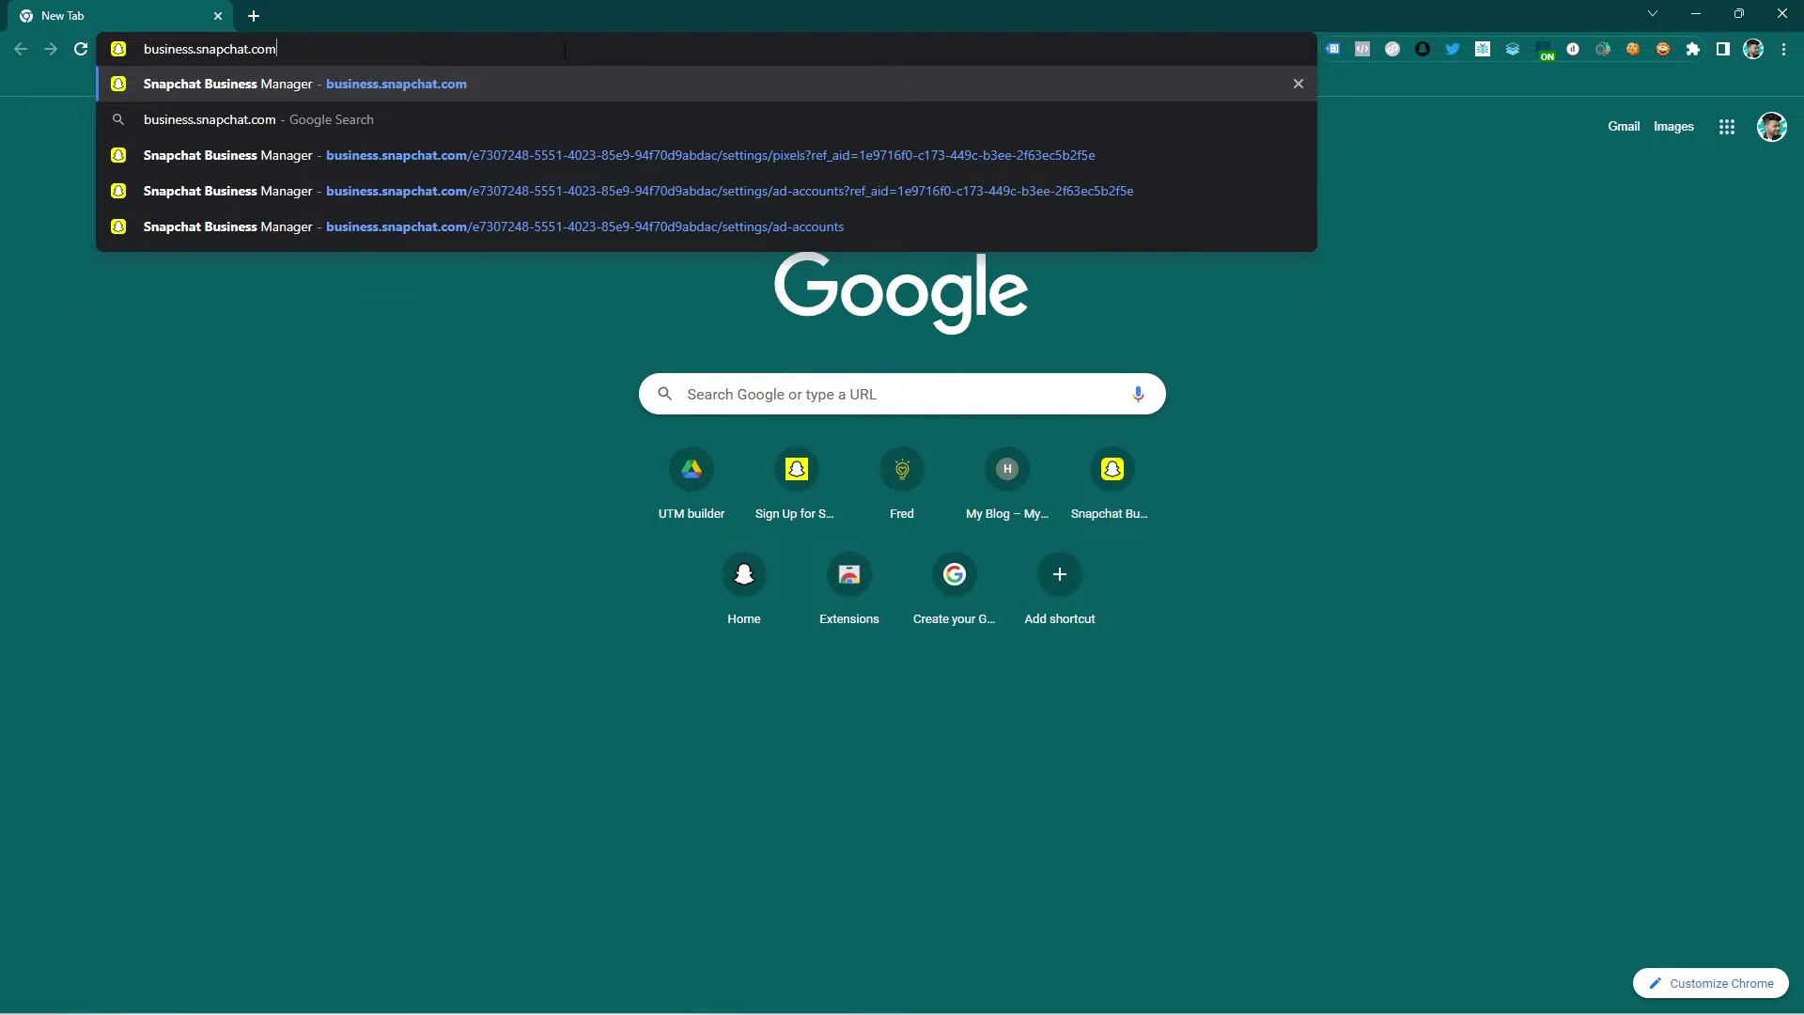
pyautogui.press('Return')
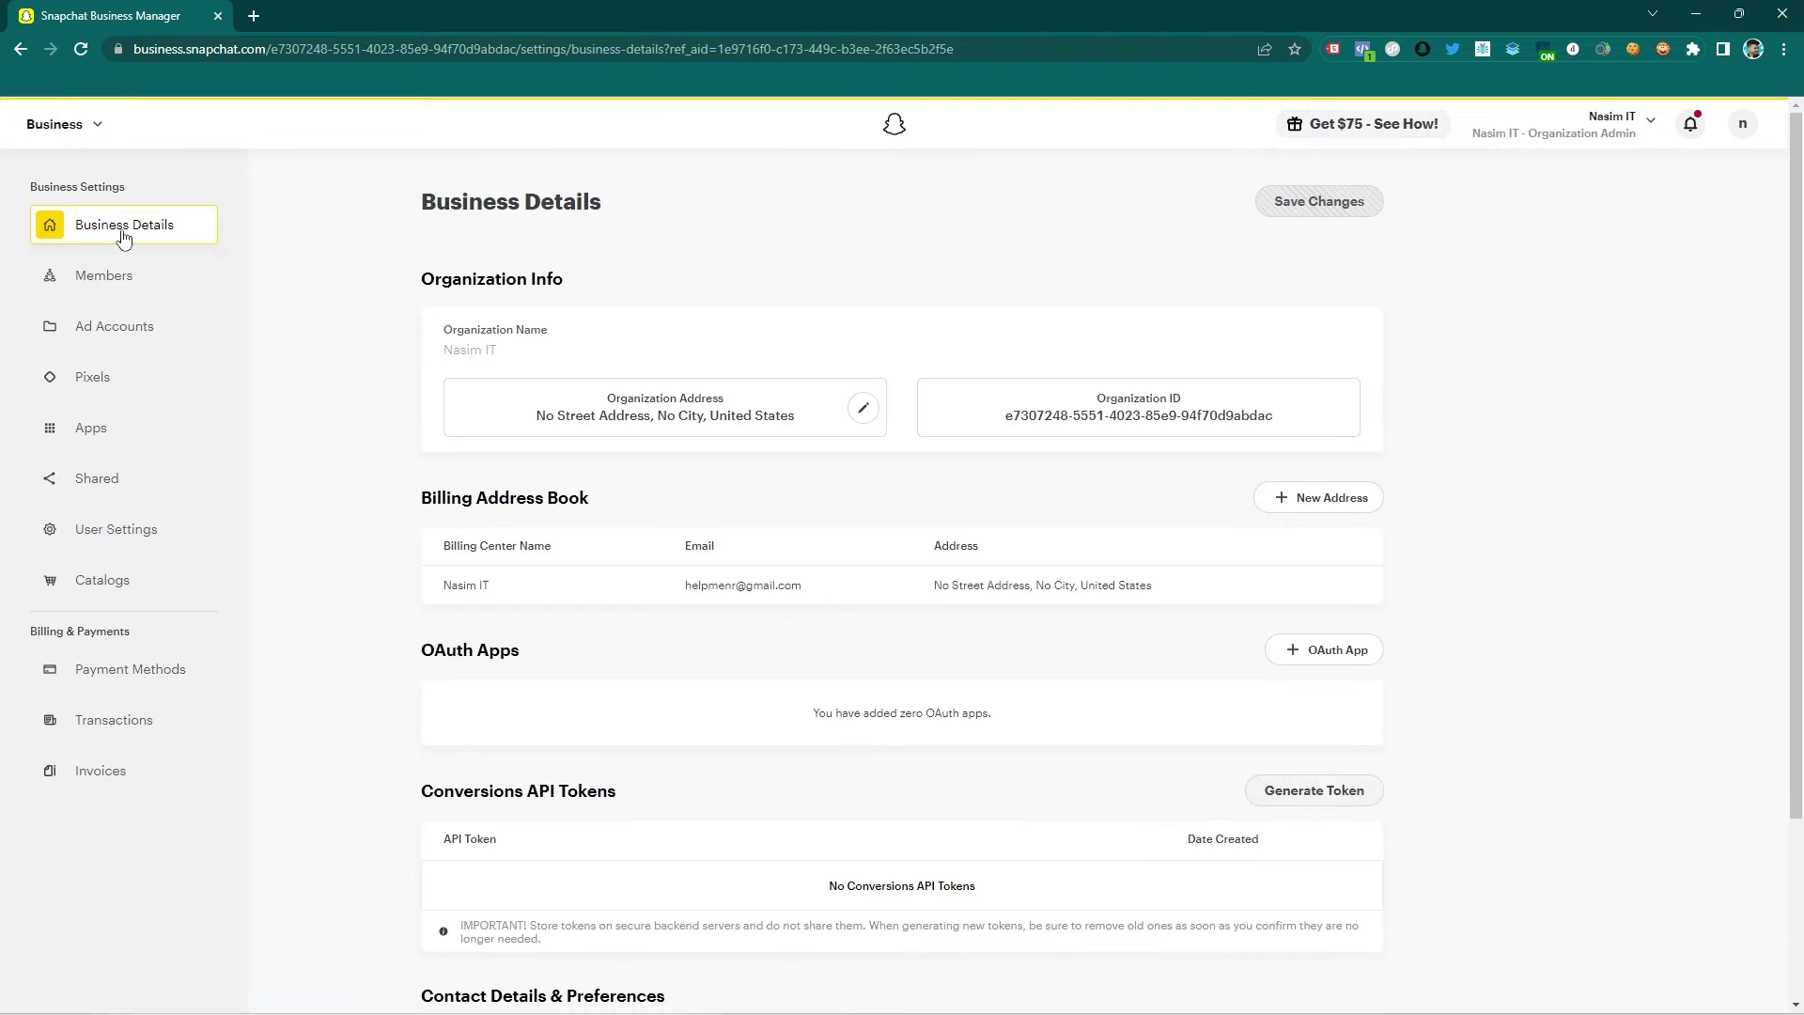
pyautogui.scroll(-2, 479, 393)
pyautogui.scroll(2, 480, 393)
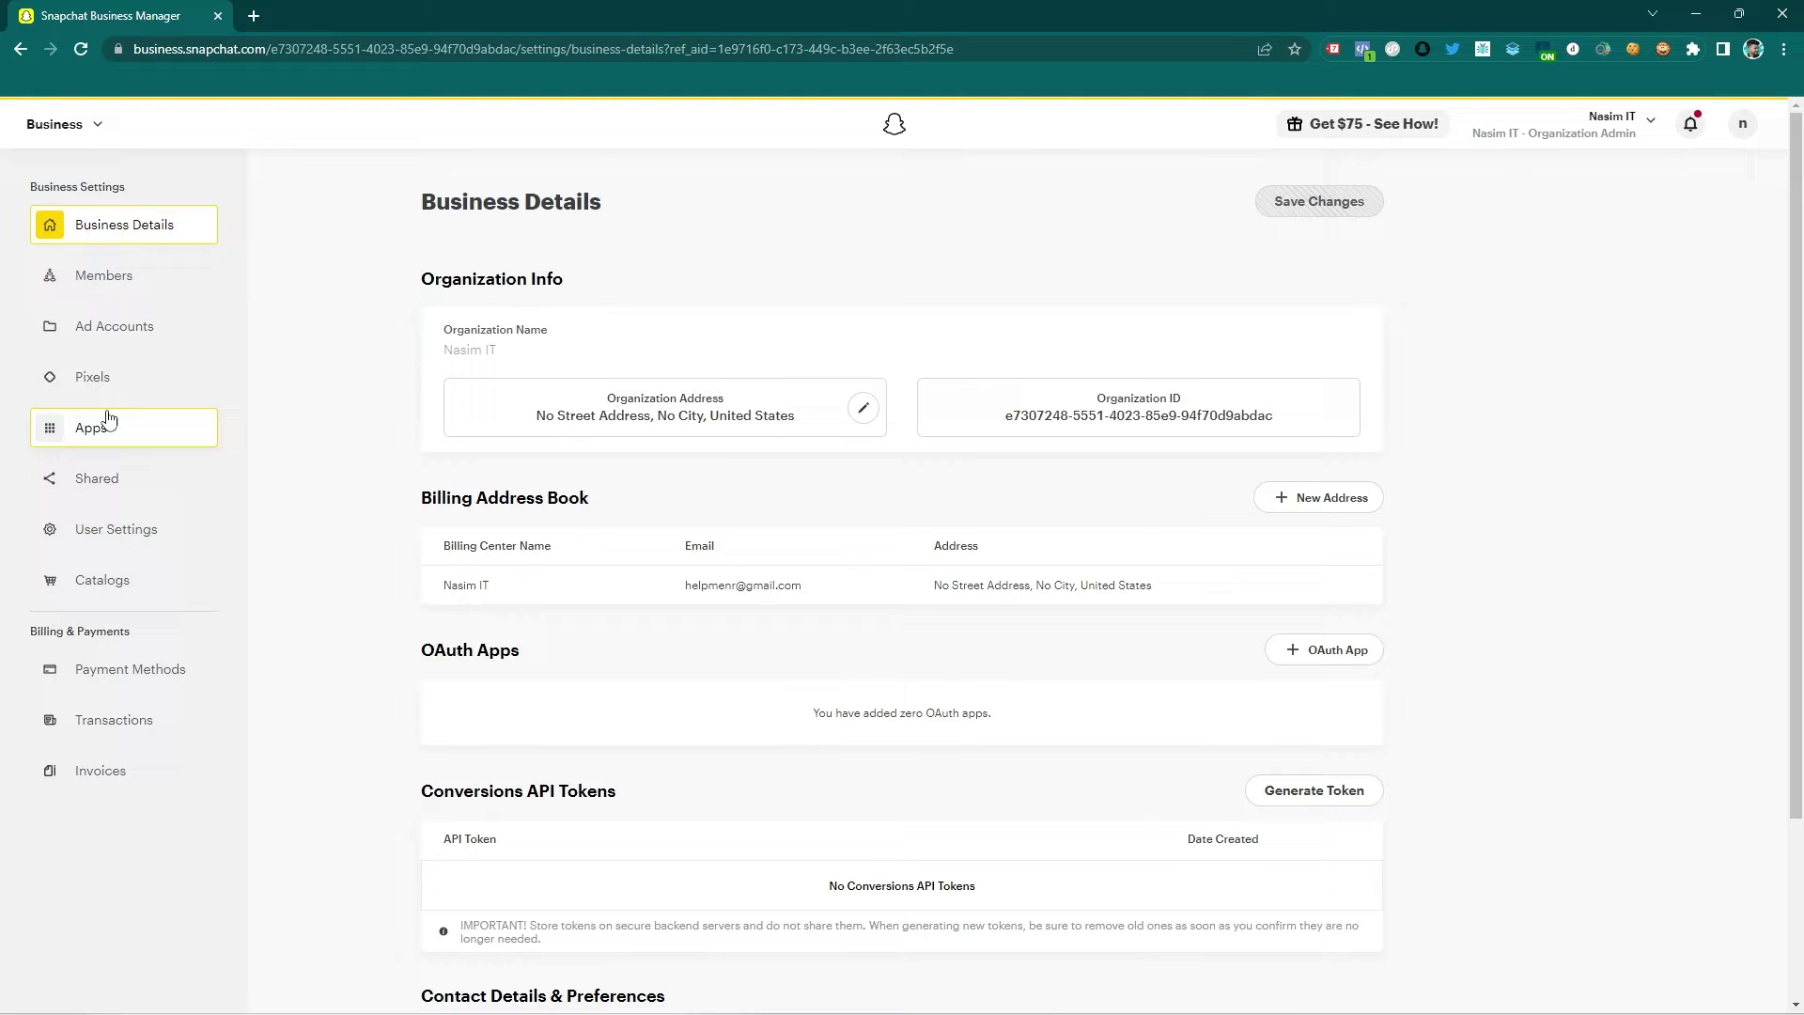
pyautogui.click(101, 383)
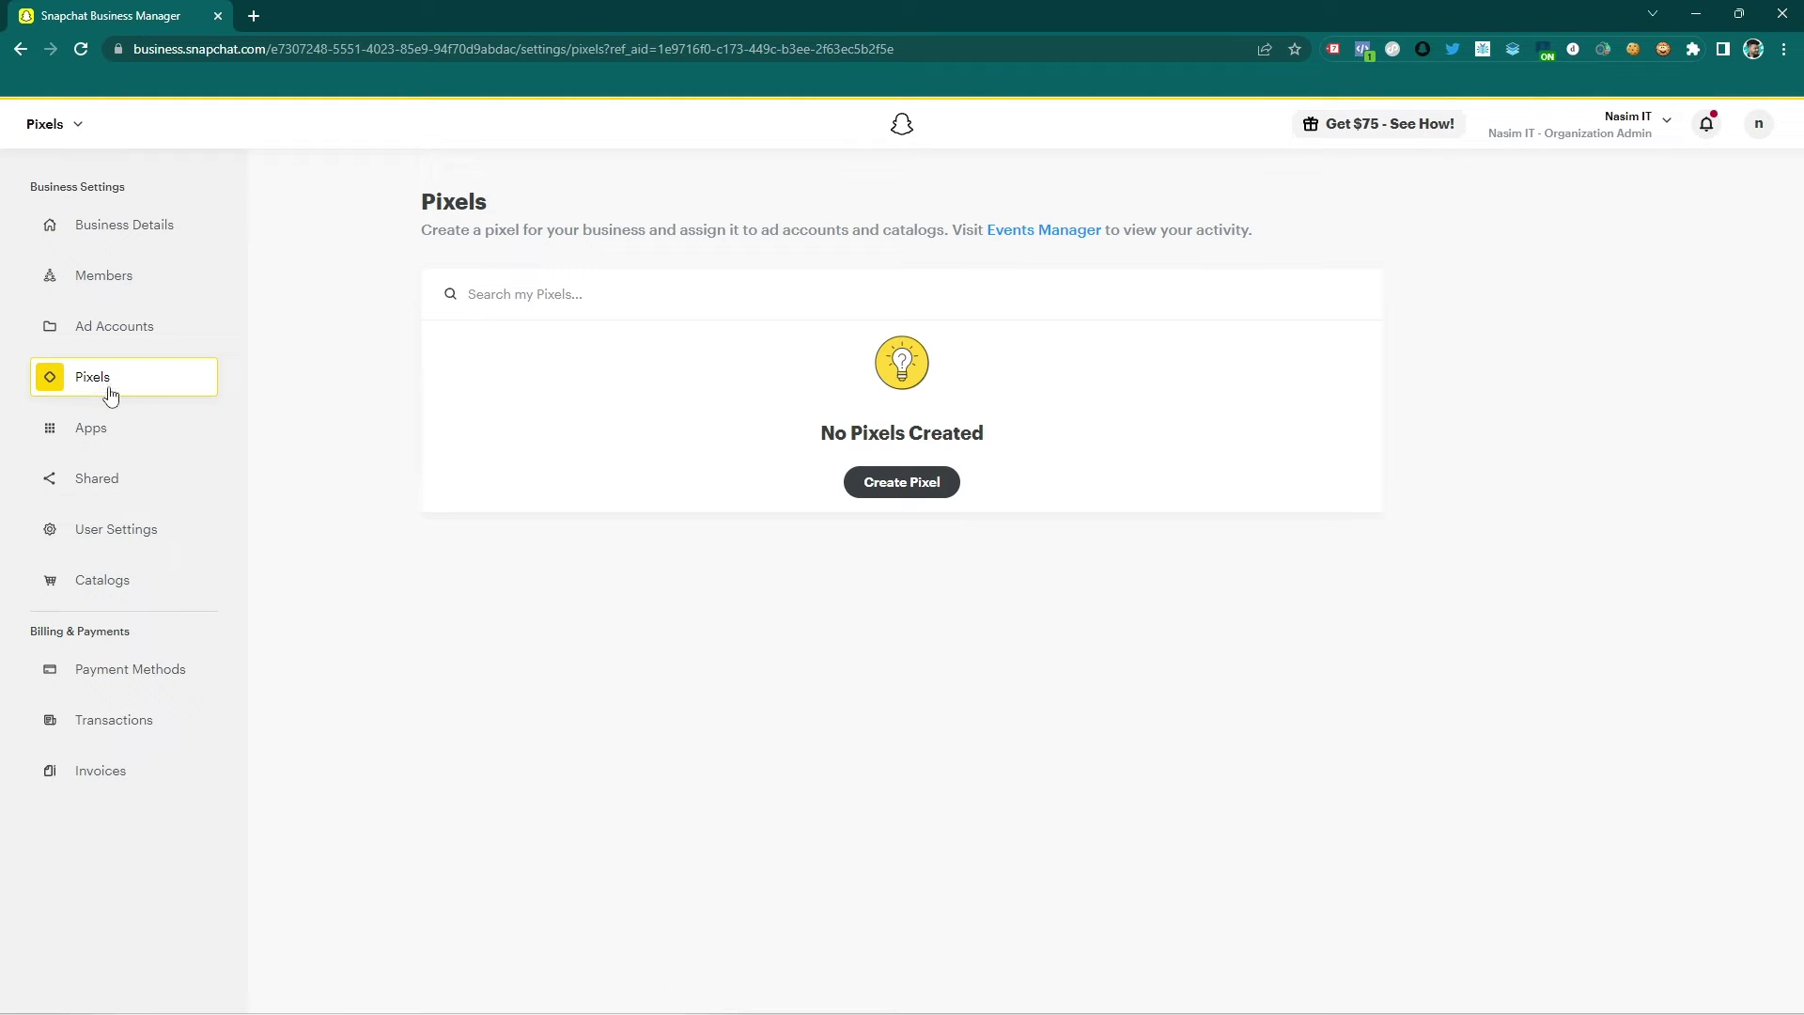
# Step: Create a new Snap pixel named 'my test'
pyautogui.click(897, 482)
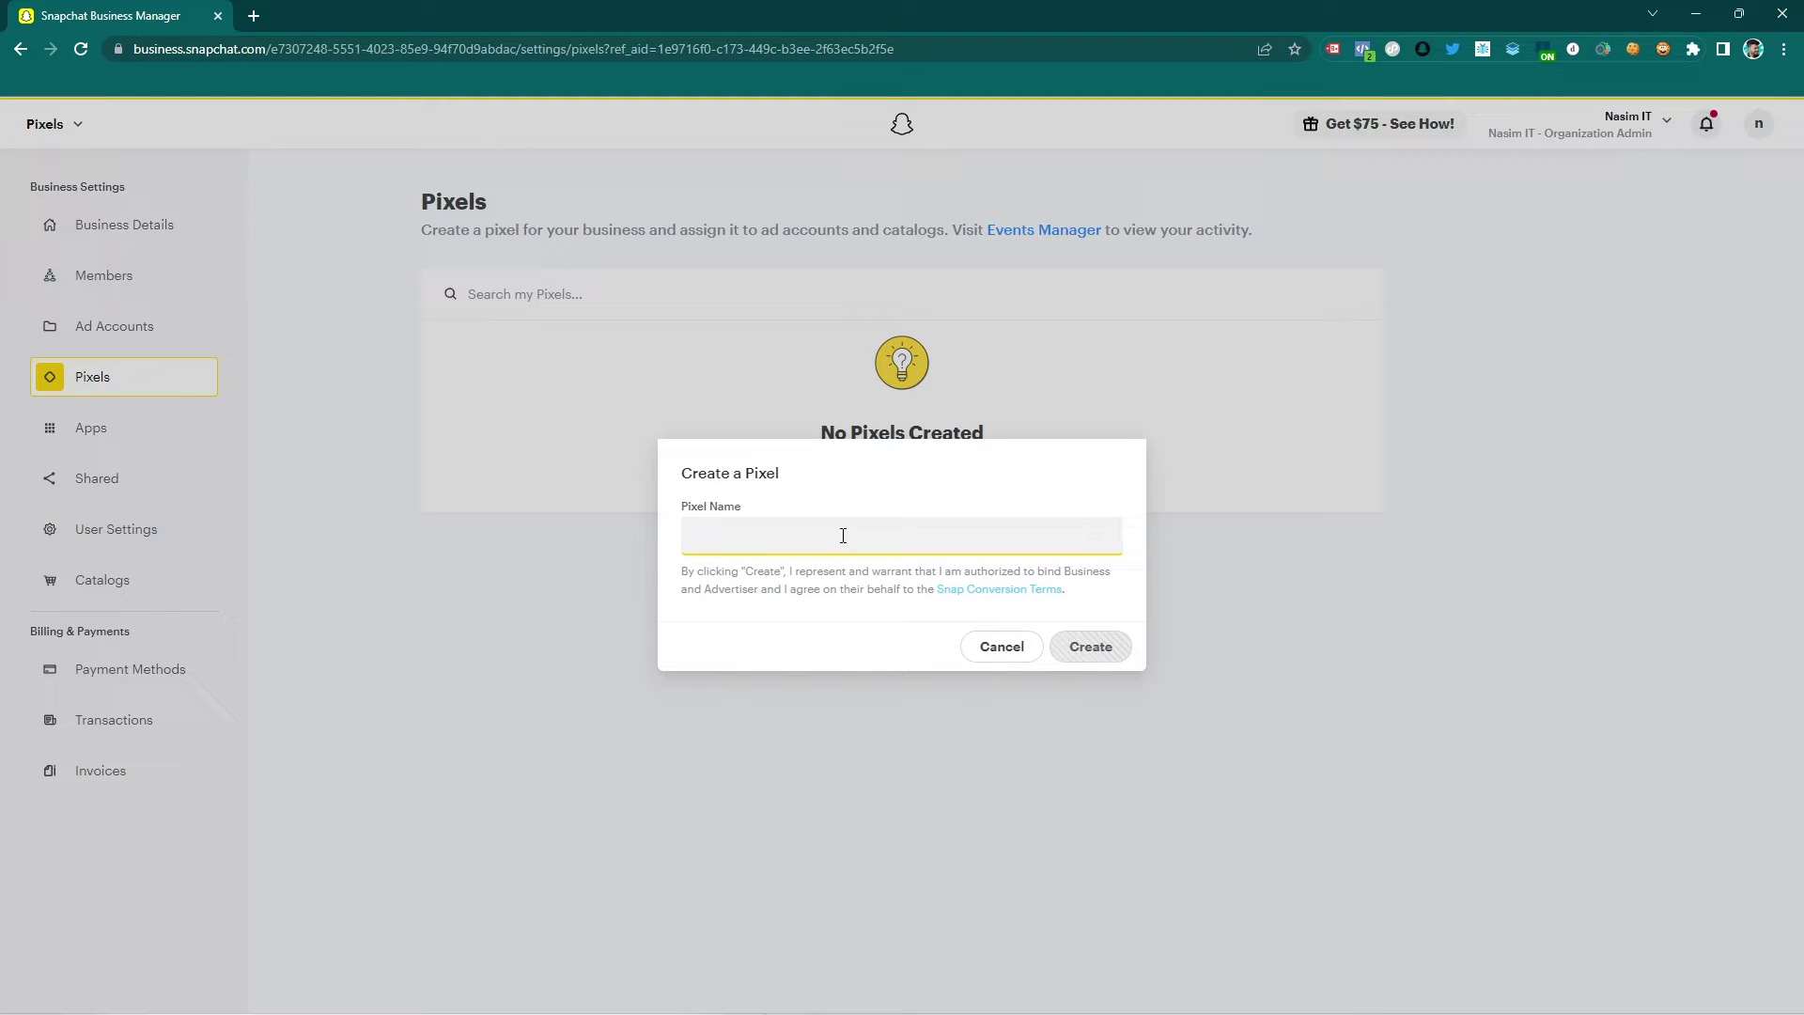
pyautogui.write('my ts')
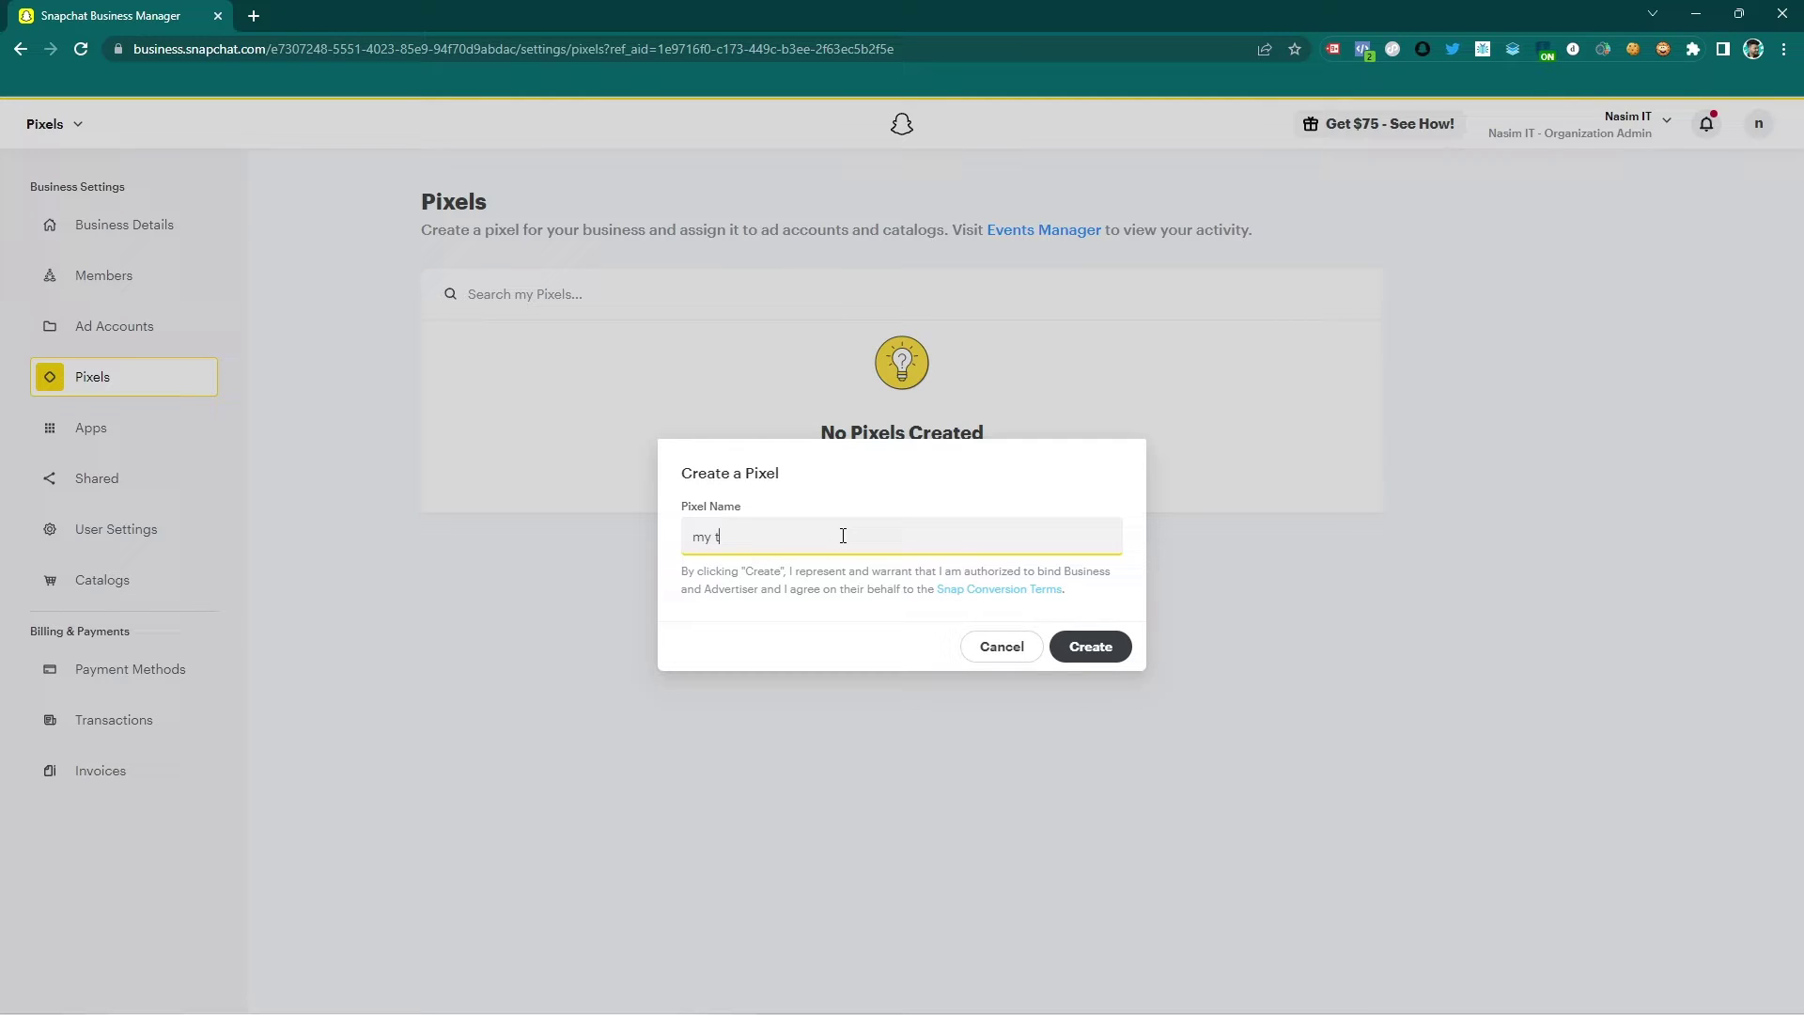
pyautogui.click(1072, 657)
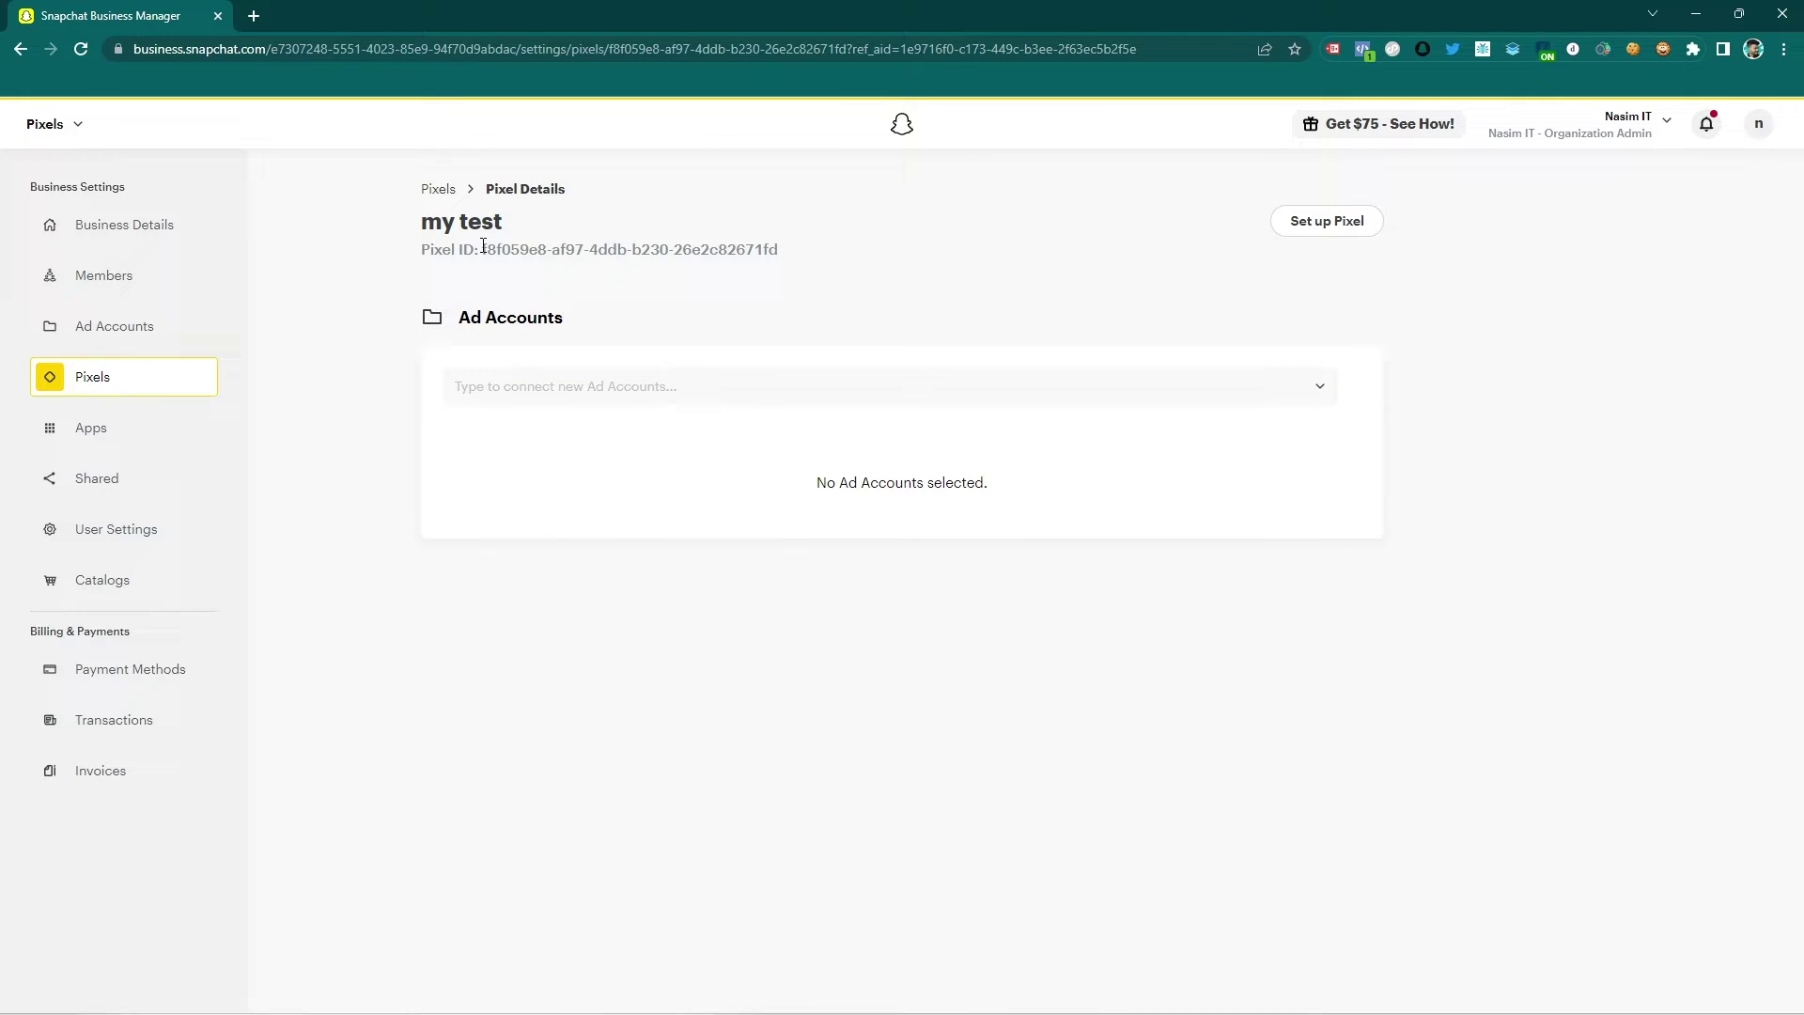
pyautogui.moveTo(483, 246); pyautogui.dragTo(632, 244)
pyautogui.click(906, 260)
# Step: Copy the my test pixel's code snippet and switch on Automated Matching
pyautogui.click(1297, 224)
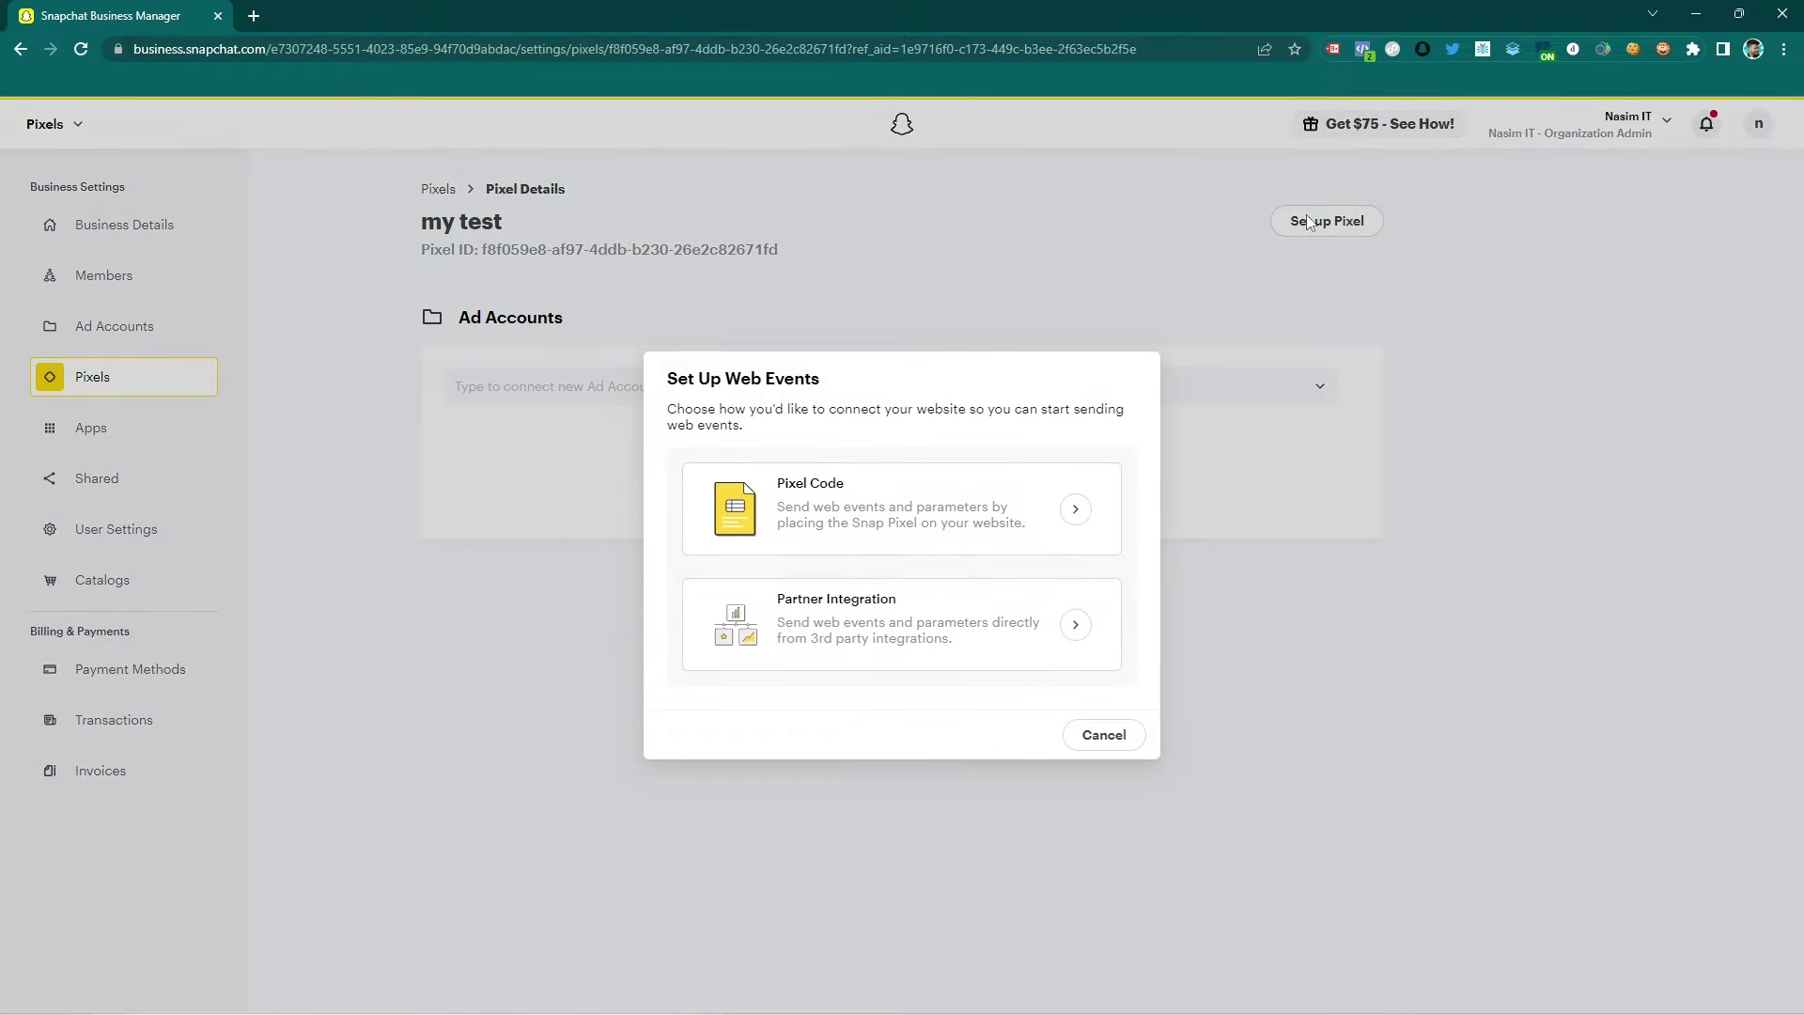
pyautogui.click(817, 493)
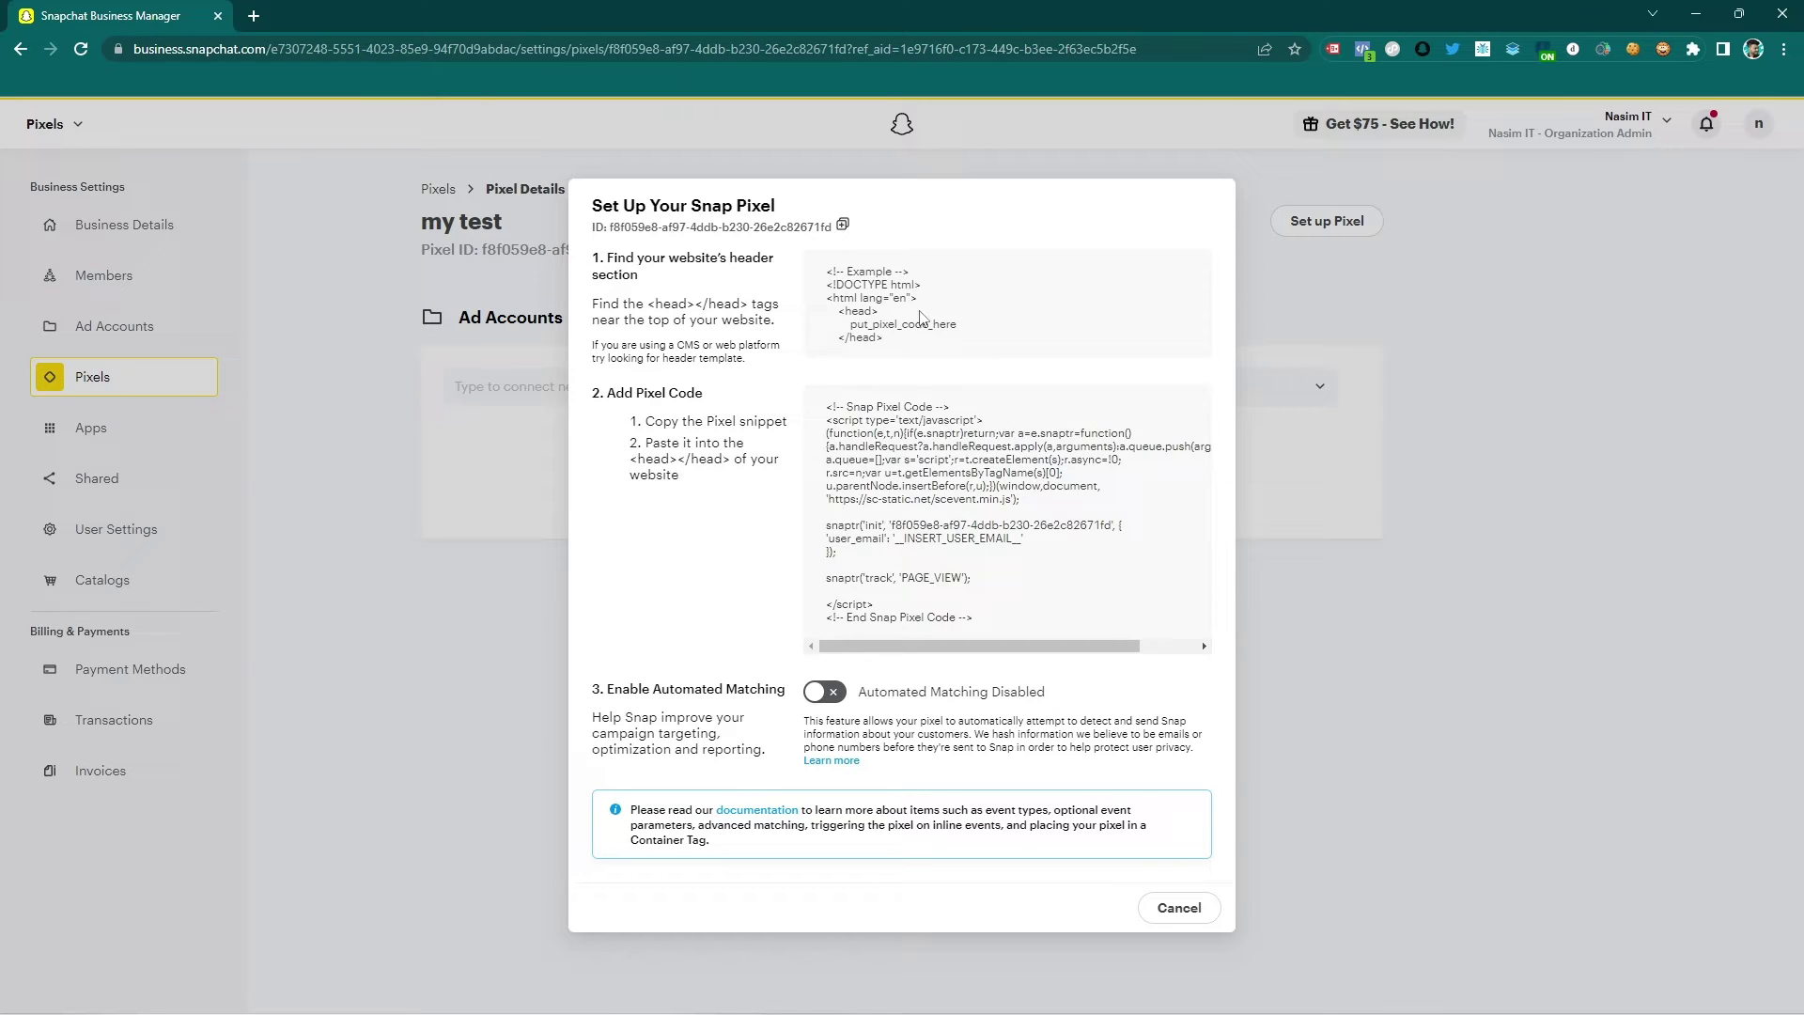
pyautogui.click(1004, 491)
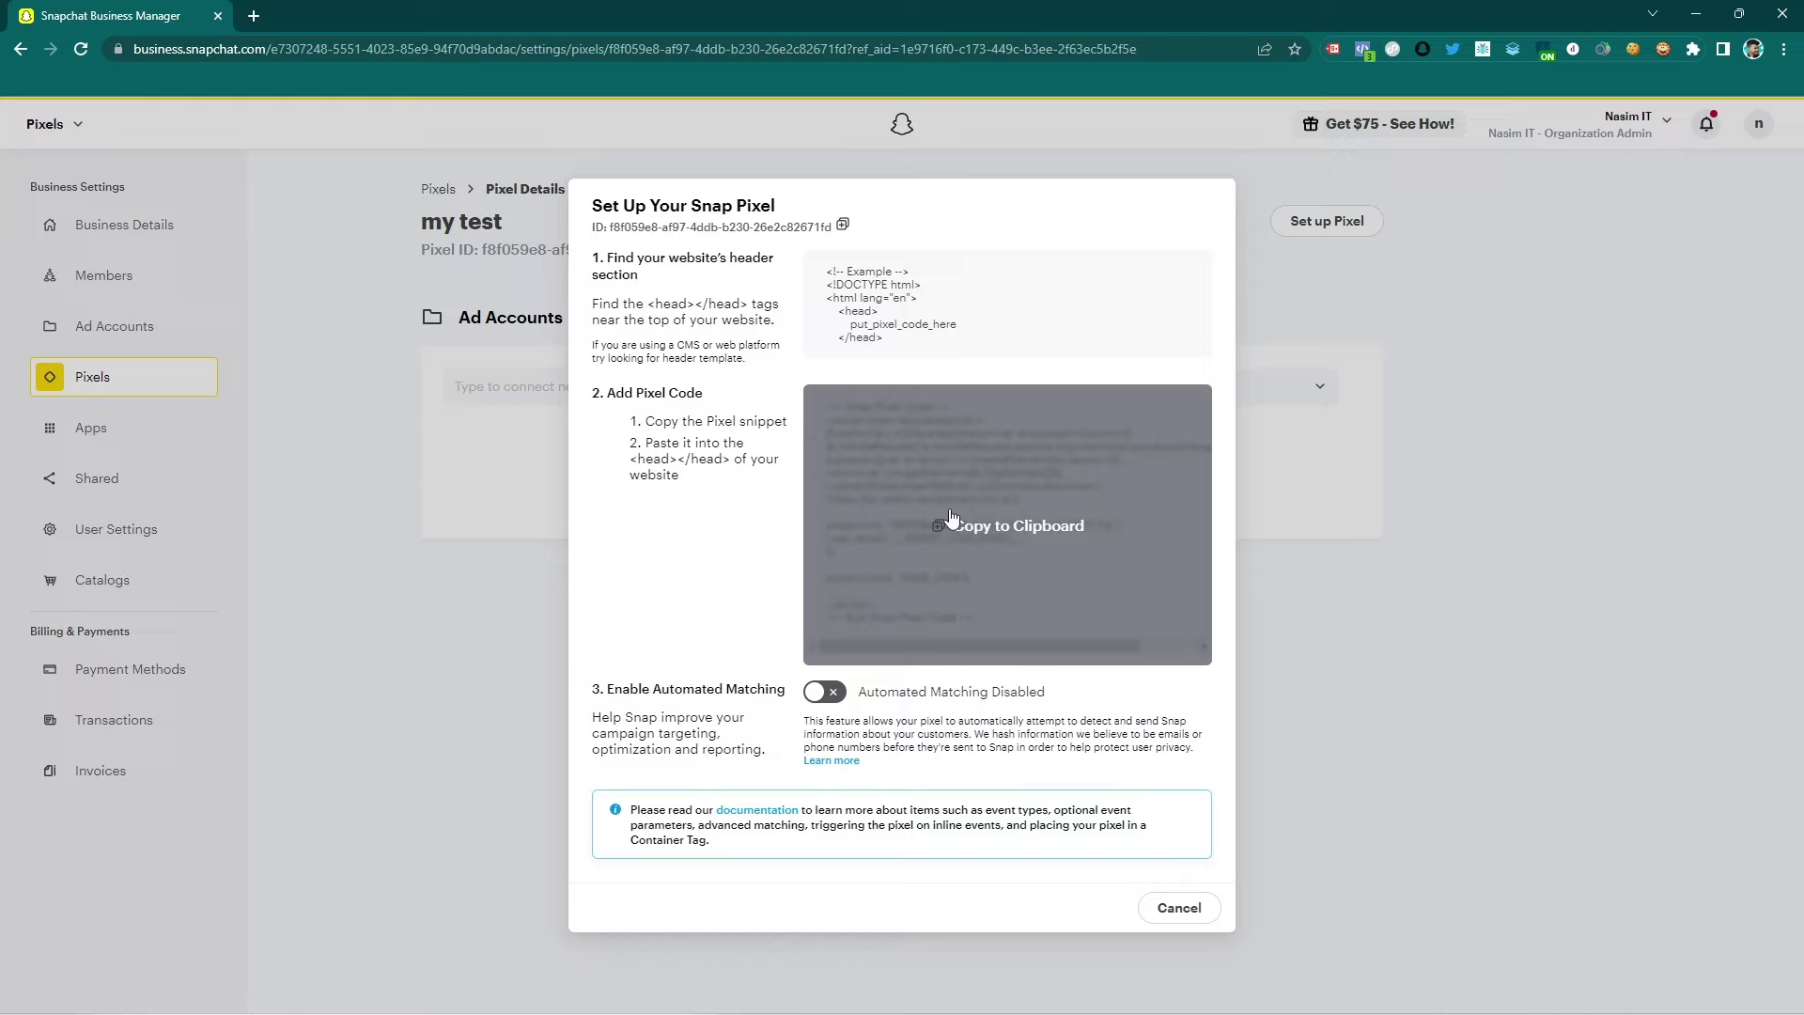
pyautogui.click(1020, 528)
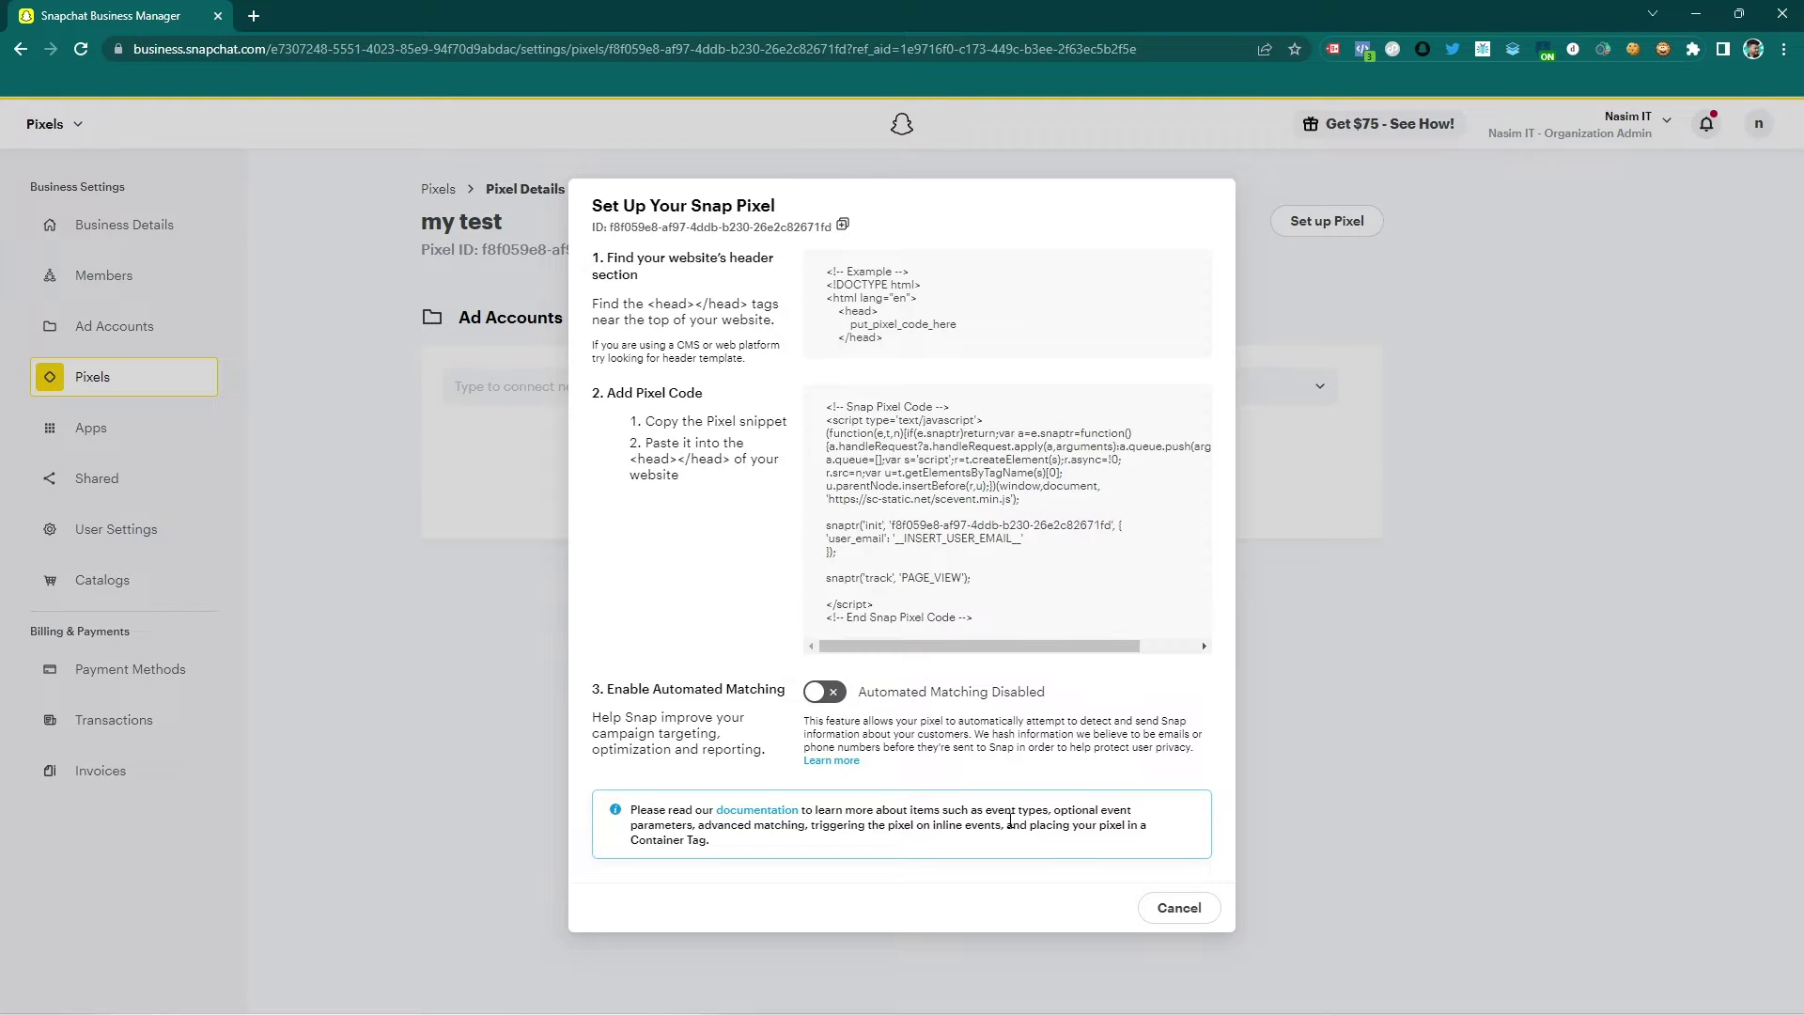
pyautogui.click(827, 693)
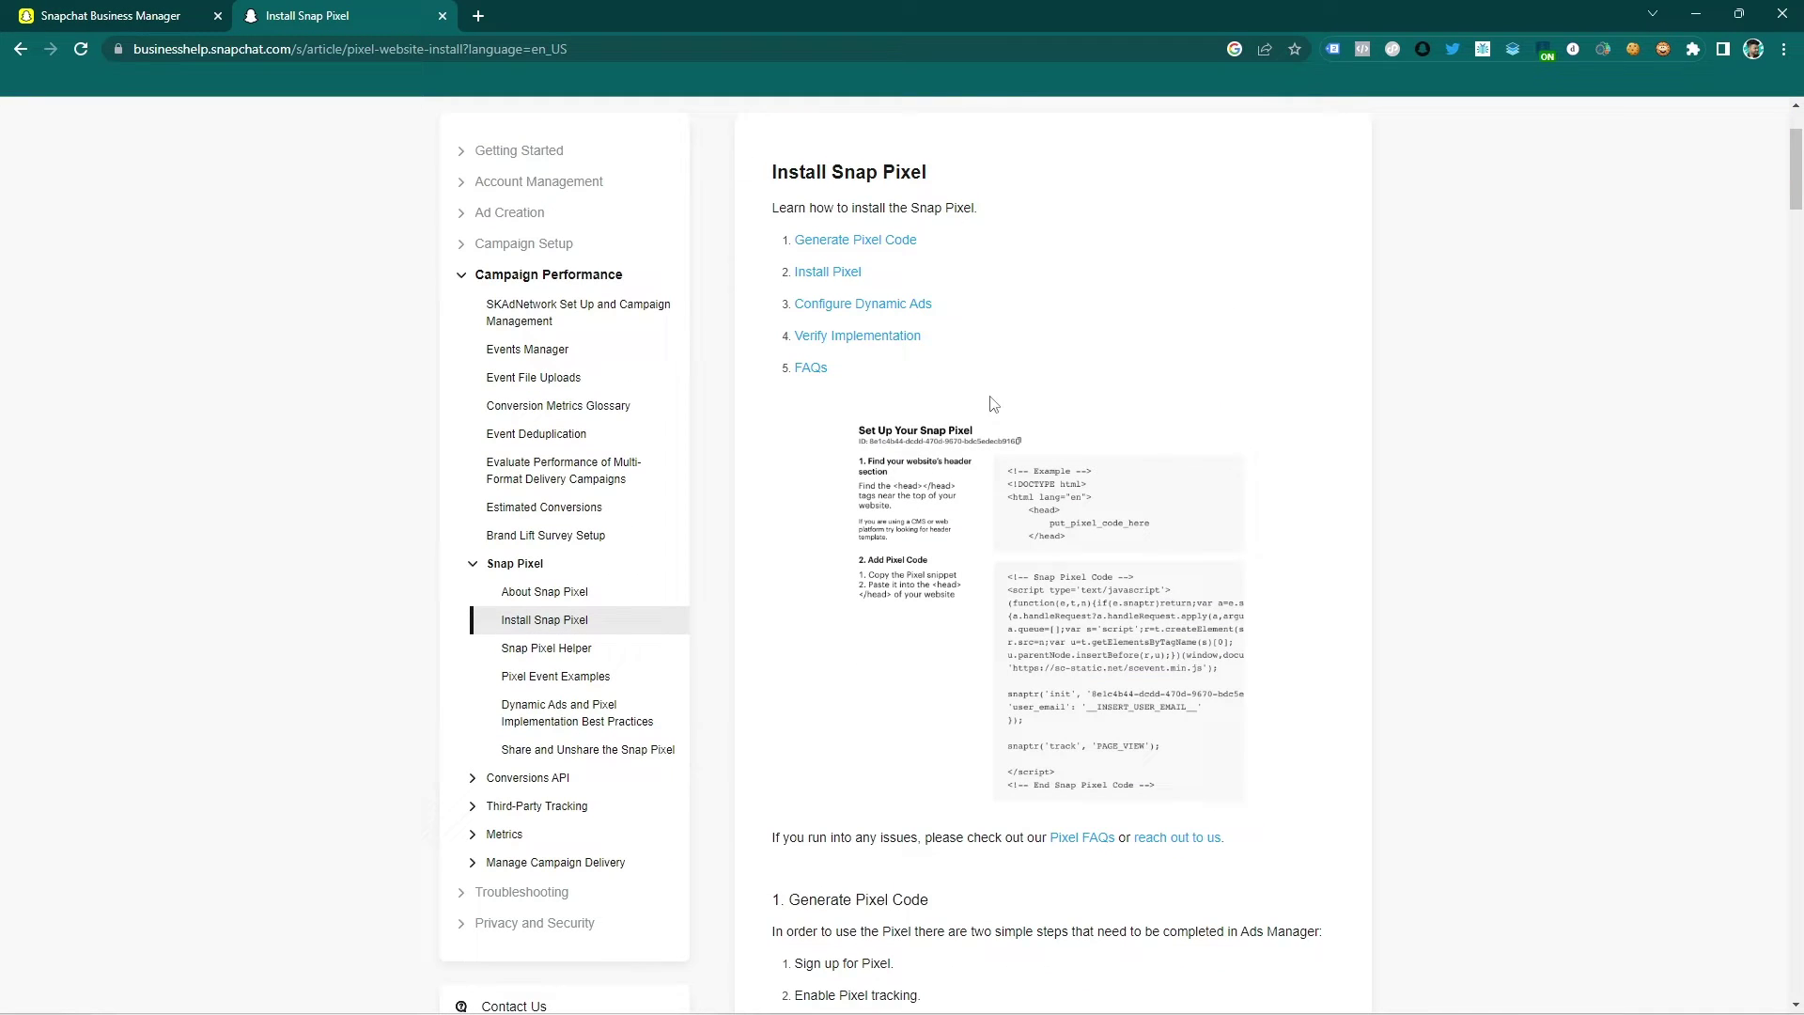
# Step: Scroll through the Install Snap Pixel help article to the Event Type table and back up
pyautogui.scroll(-5, 962, 327)
pyautogui.scroll(-1, 977, 365)
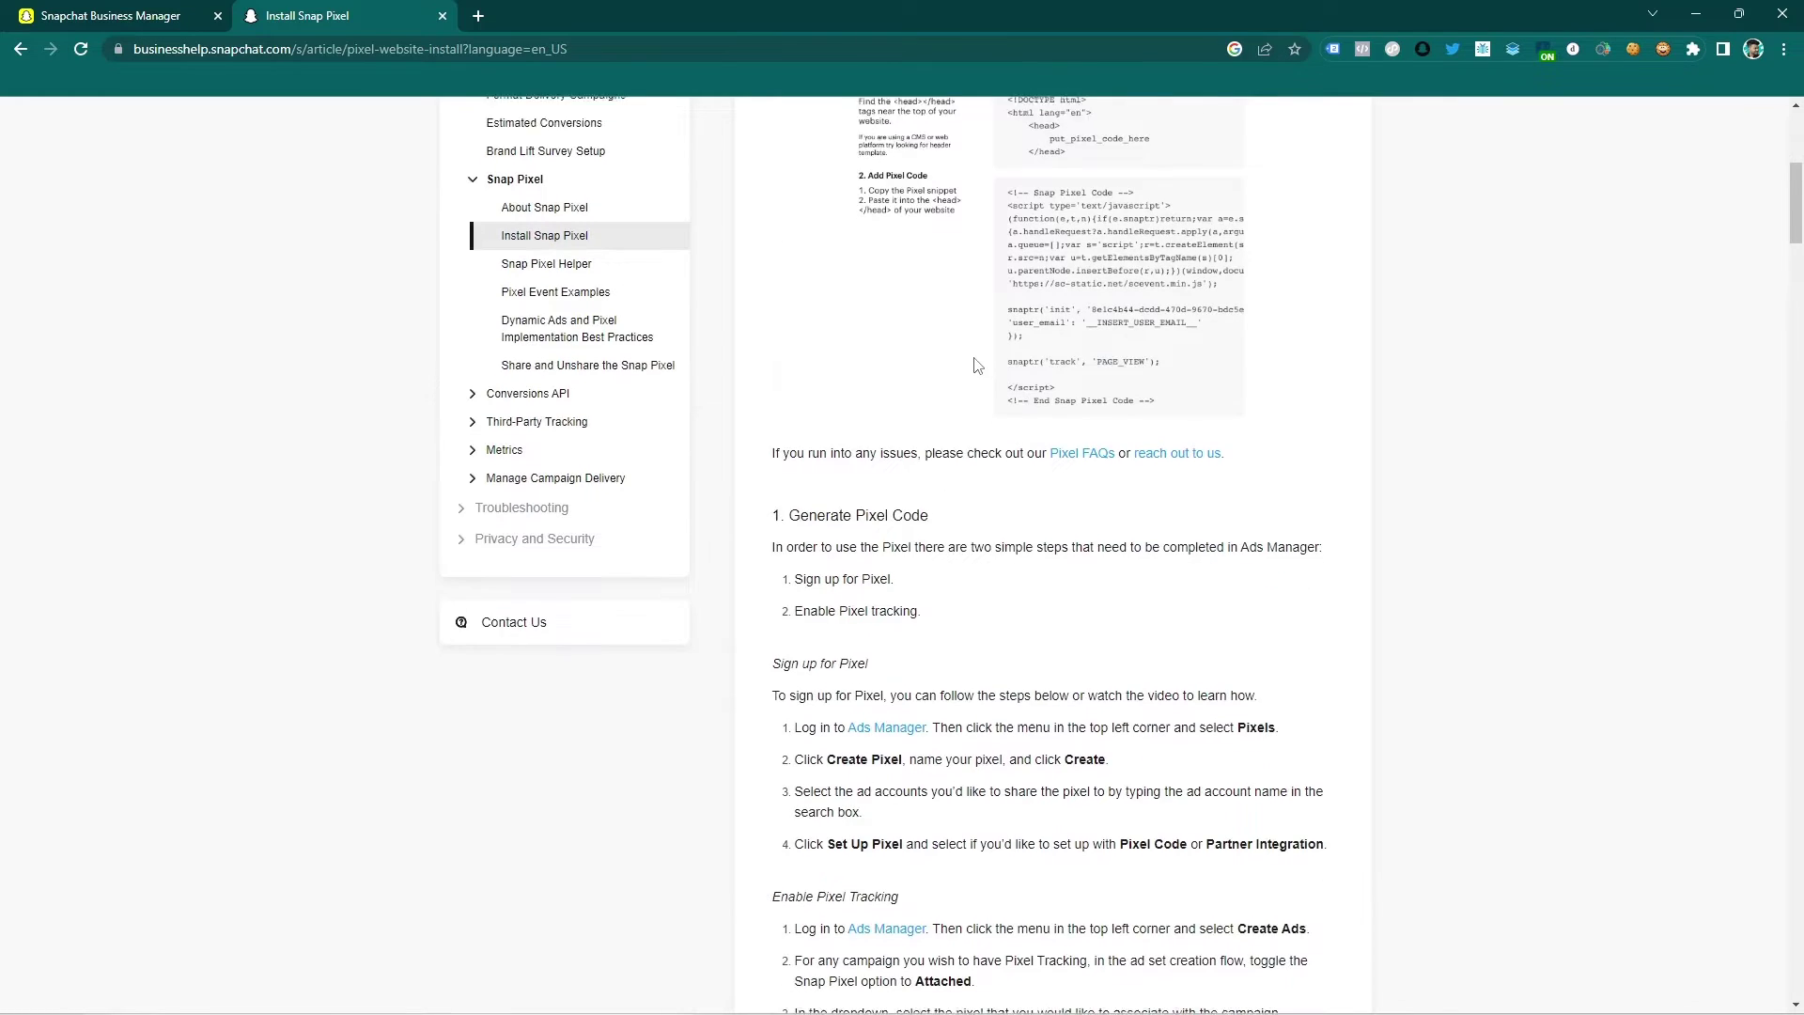
pyautogui.scroll(-5, 977, 364)
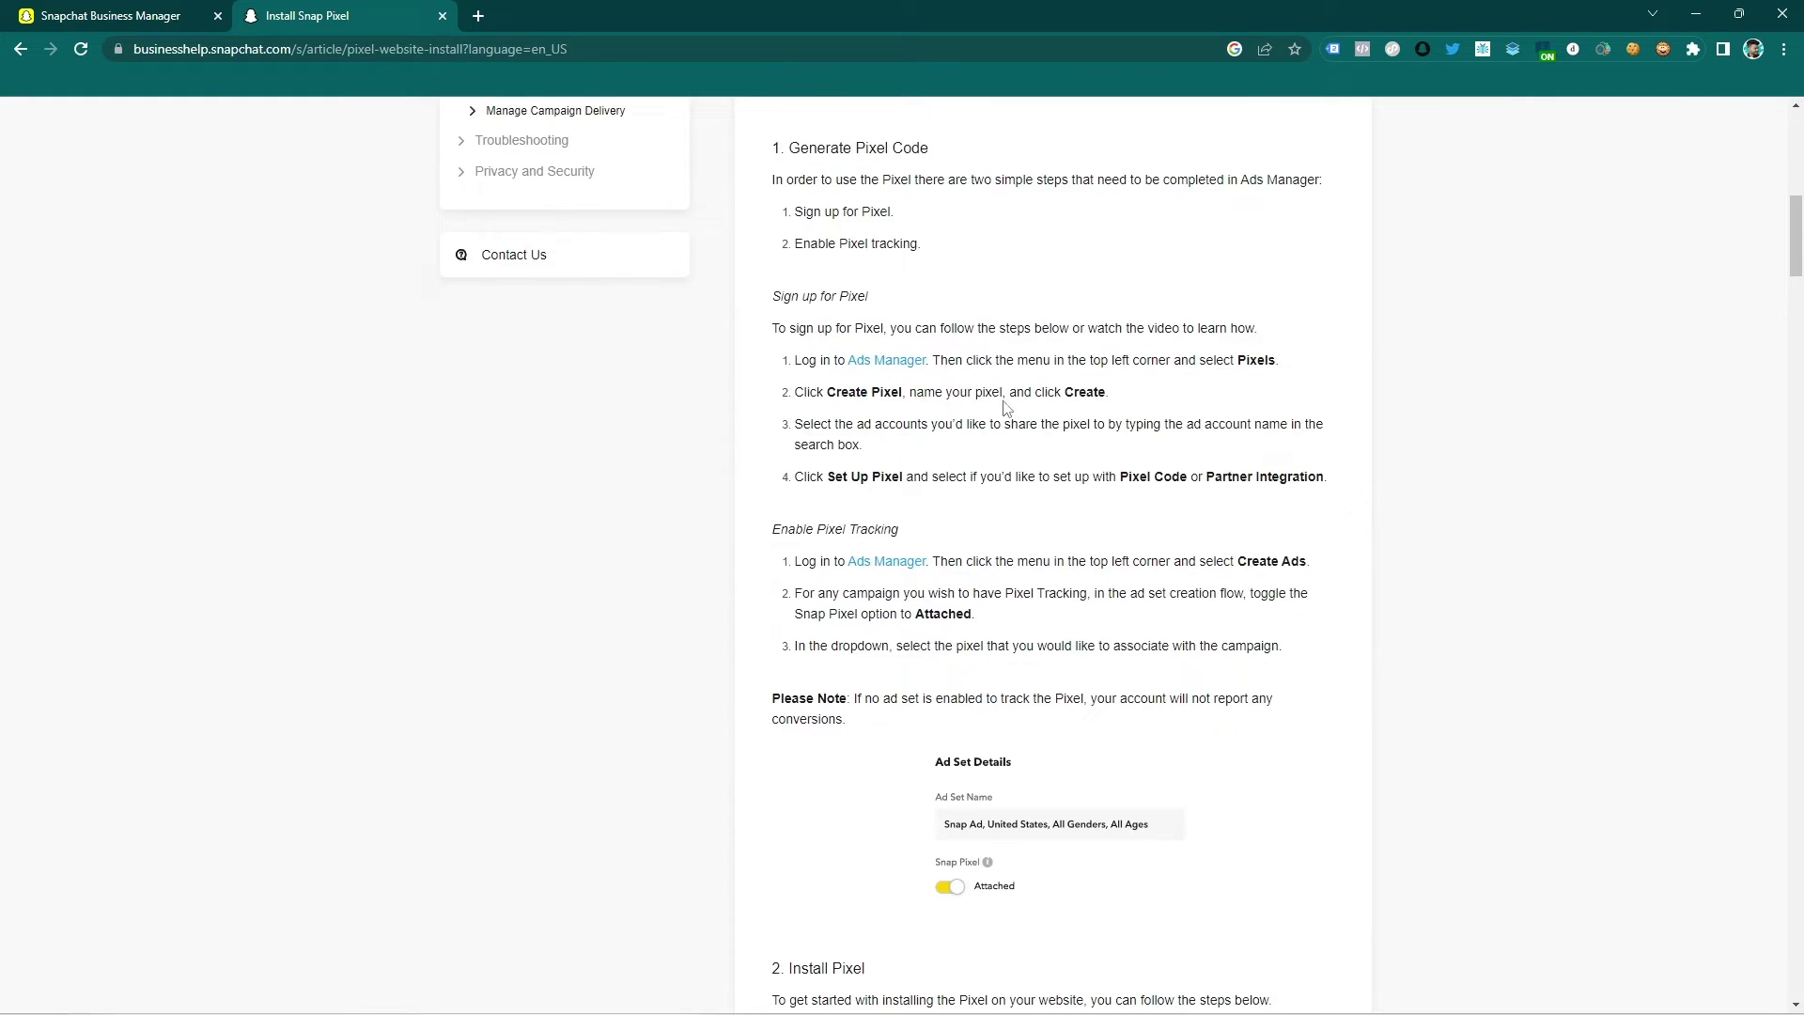
pyautogui.scroll(-7, 994, 362)
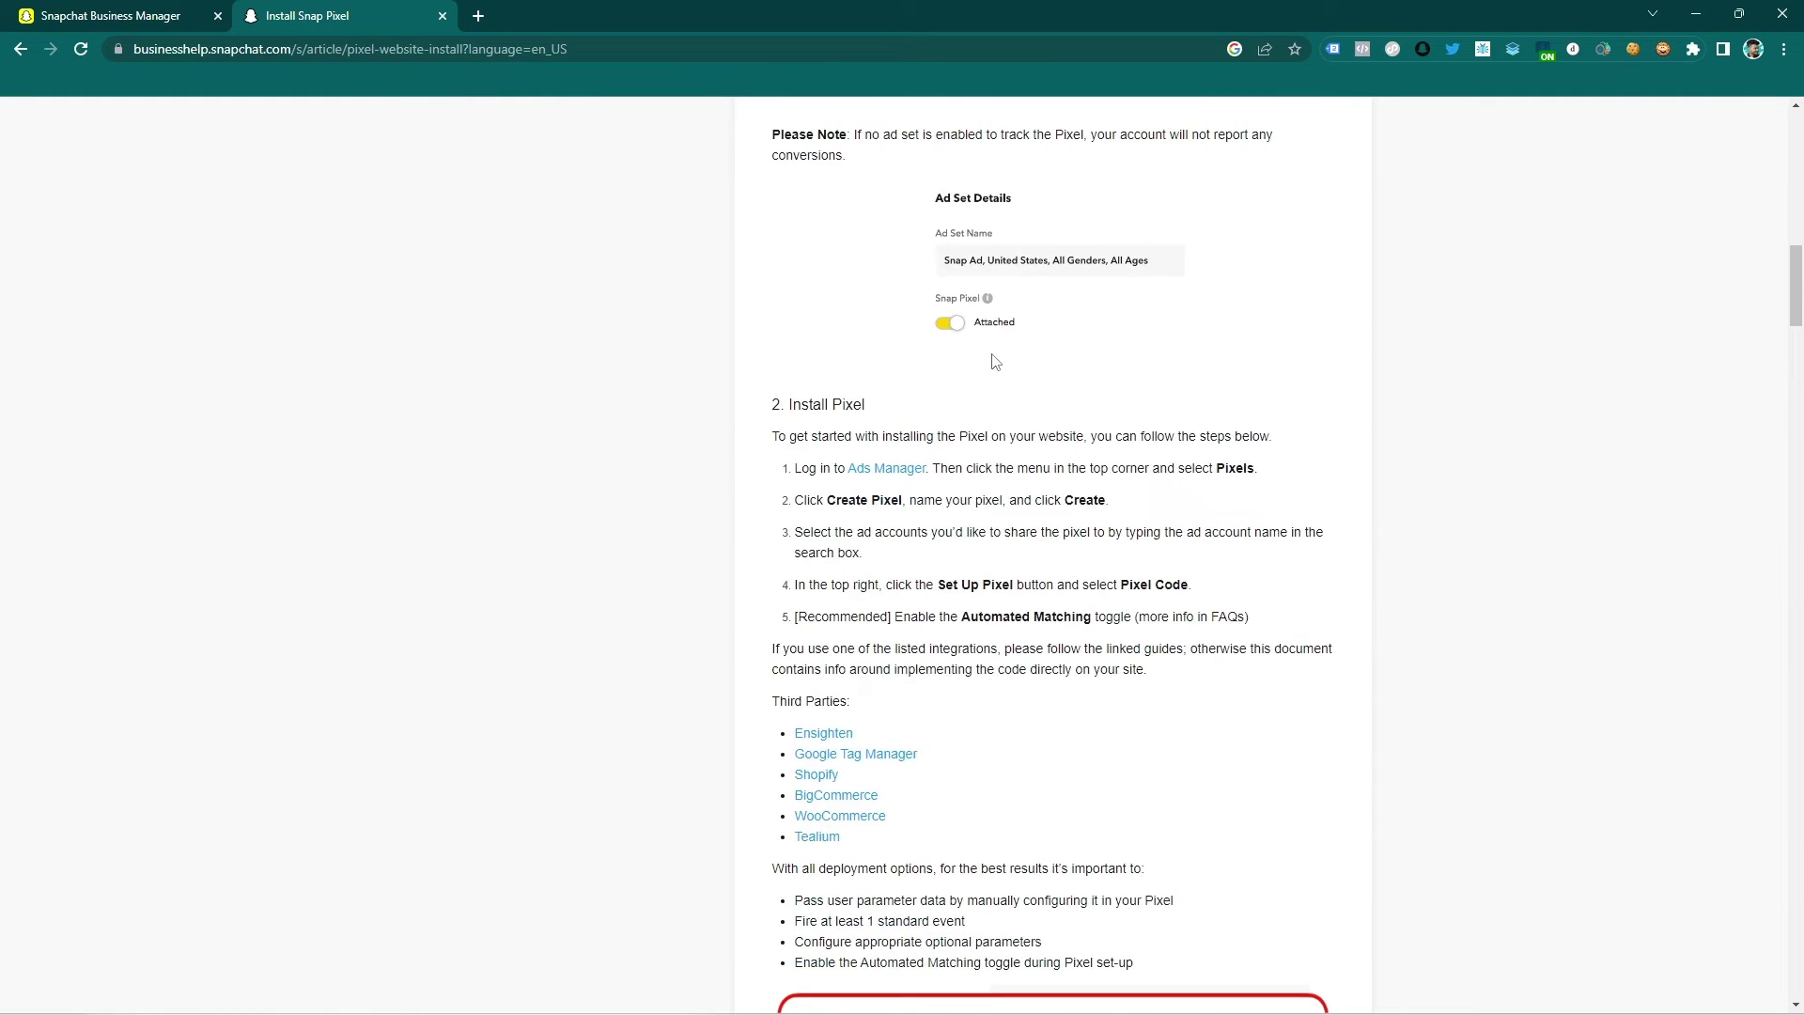
pyautogui.scroll(-3, 995, 359)
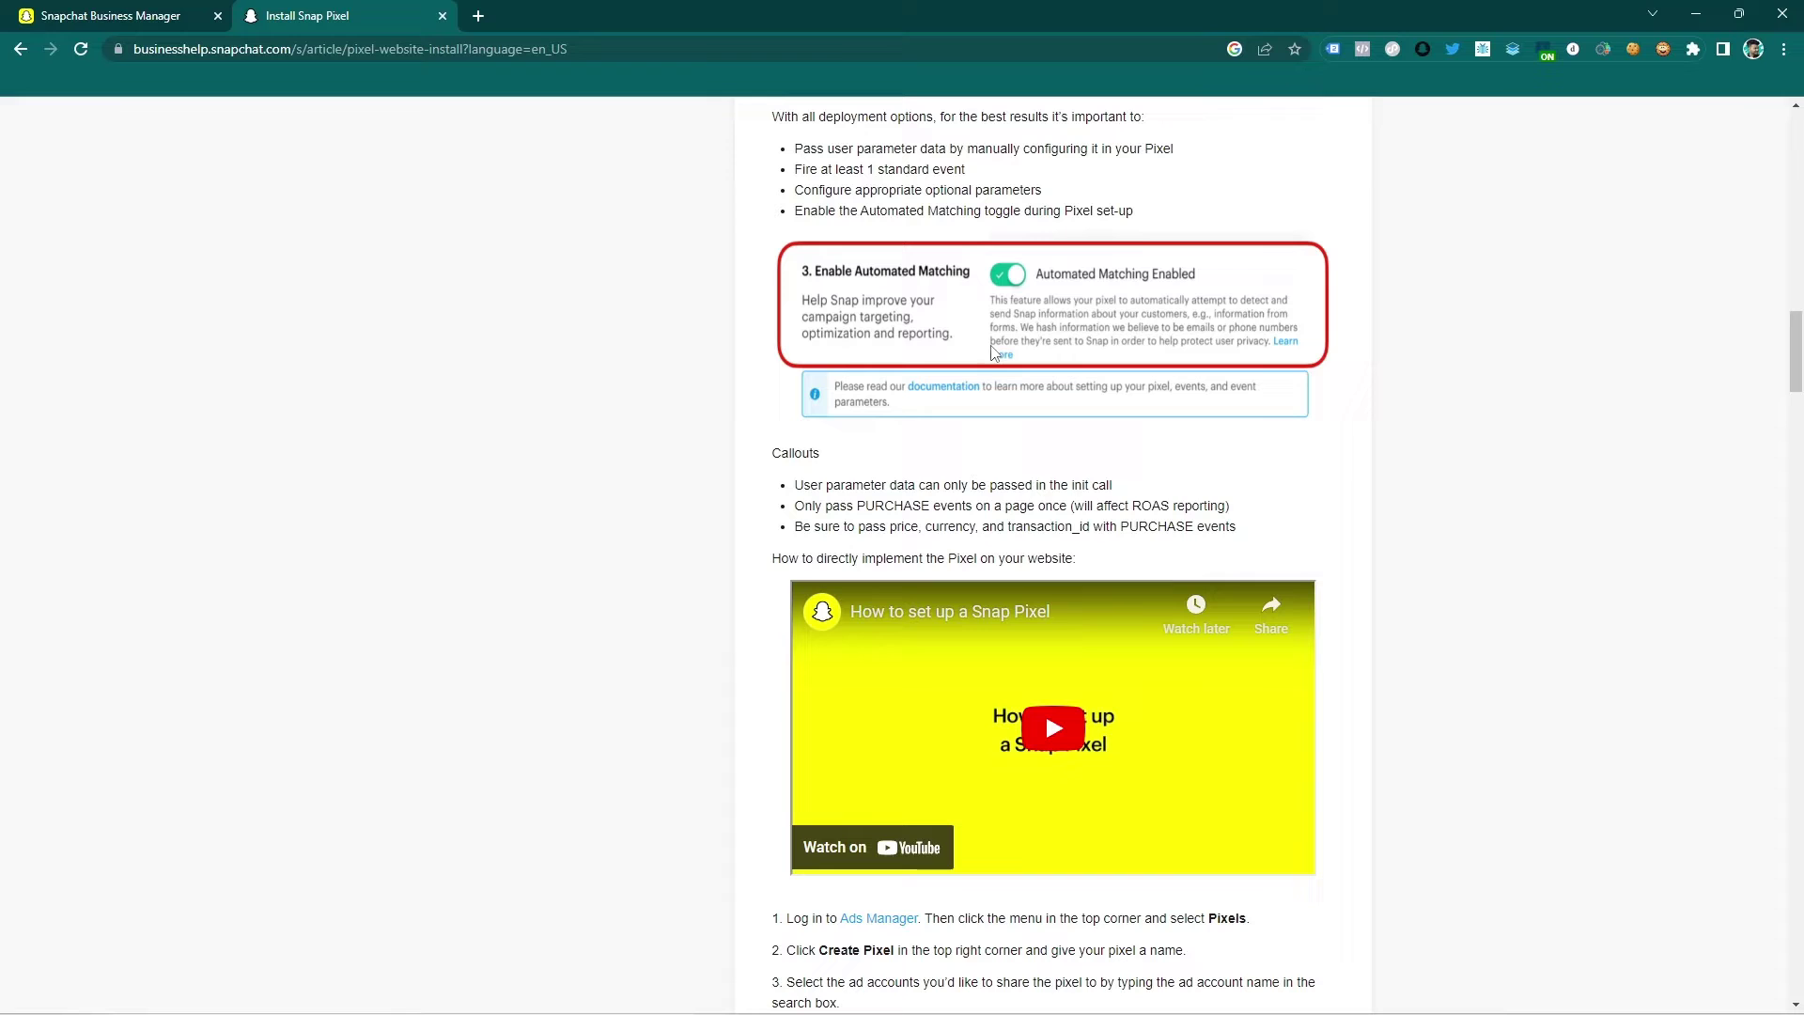
pyautogui.scroll(-8, 1189, 749)
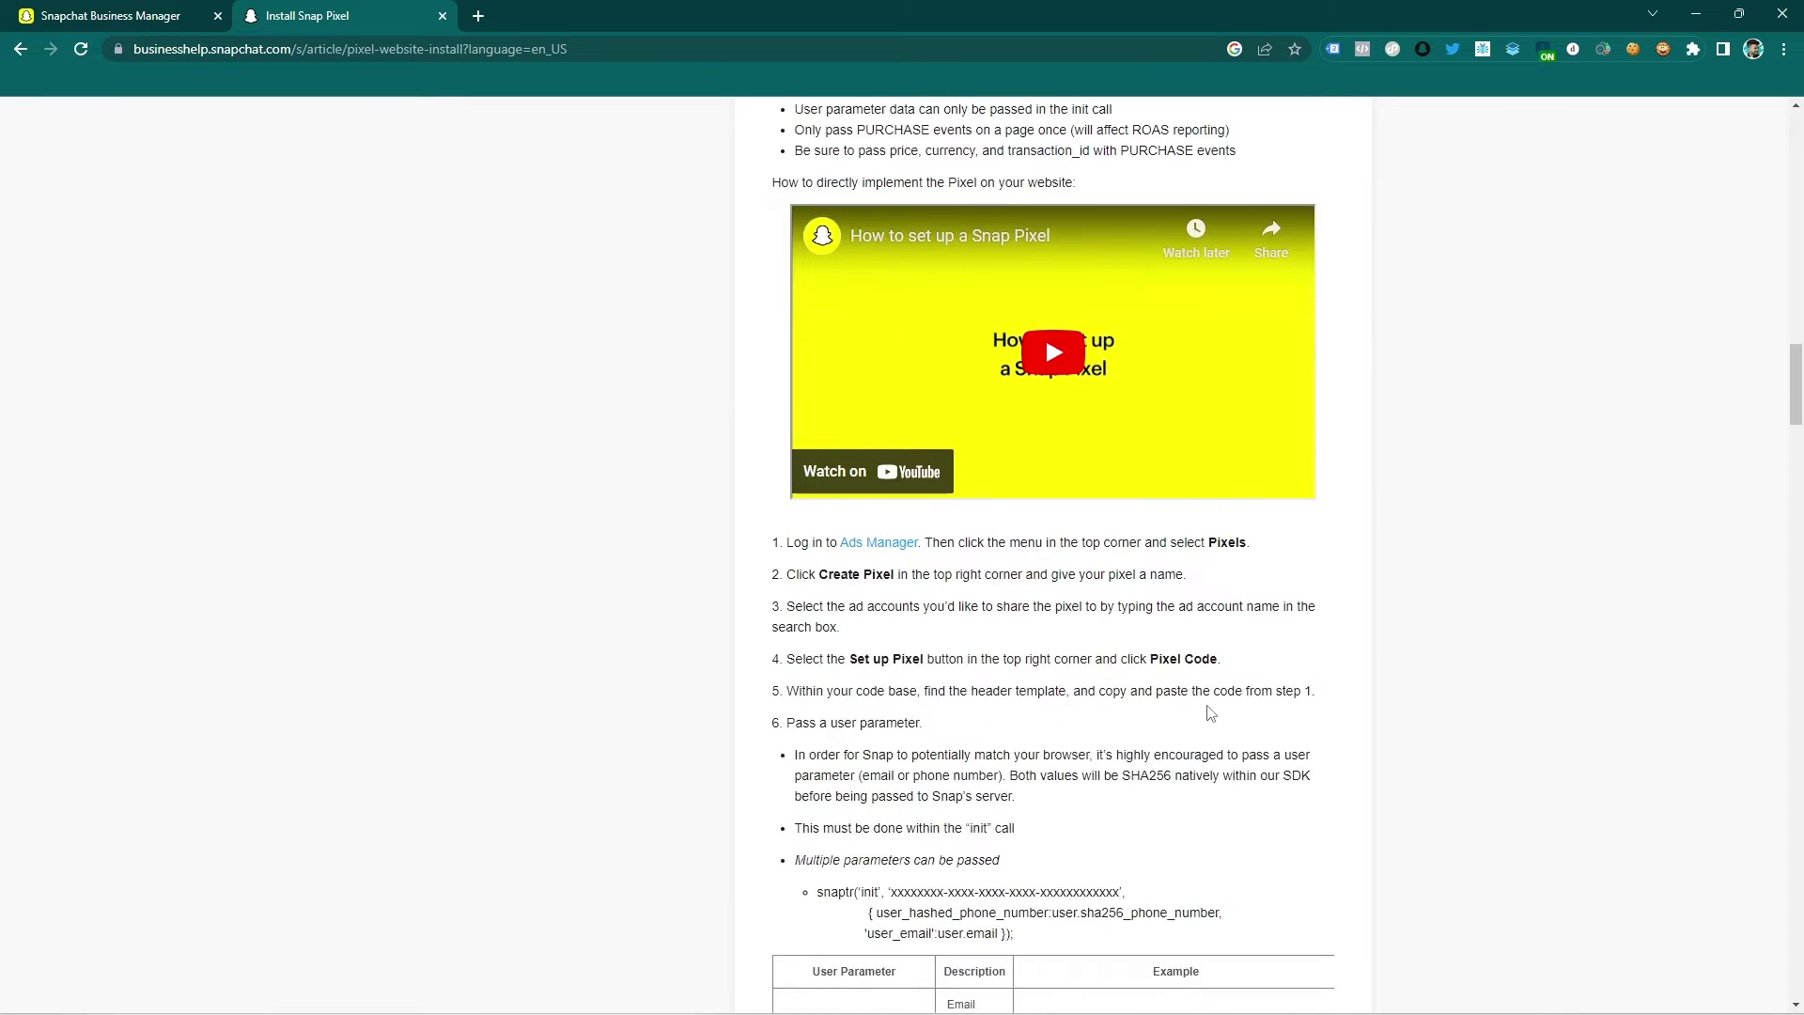
pyautogui.scroll(-6, 1149, 601)
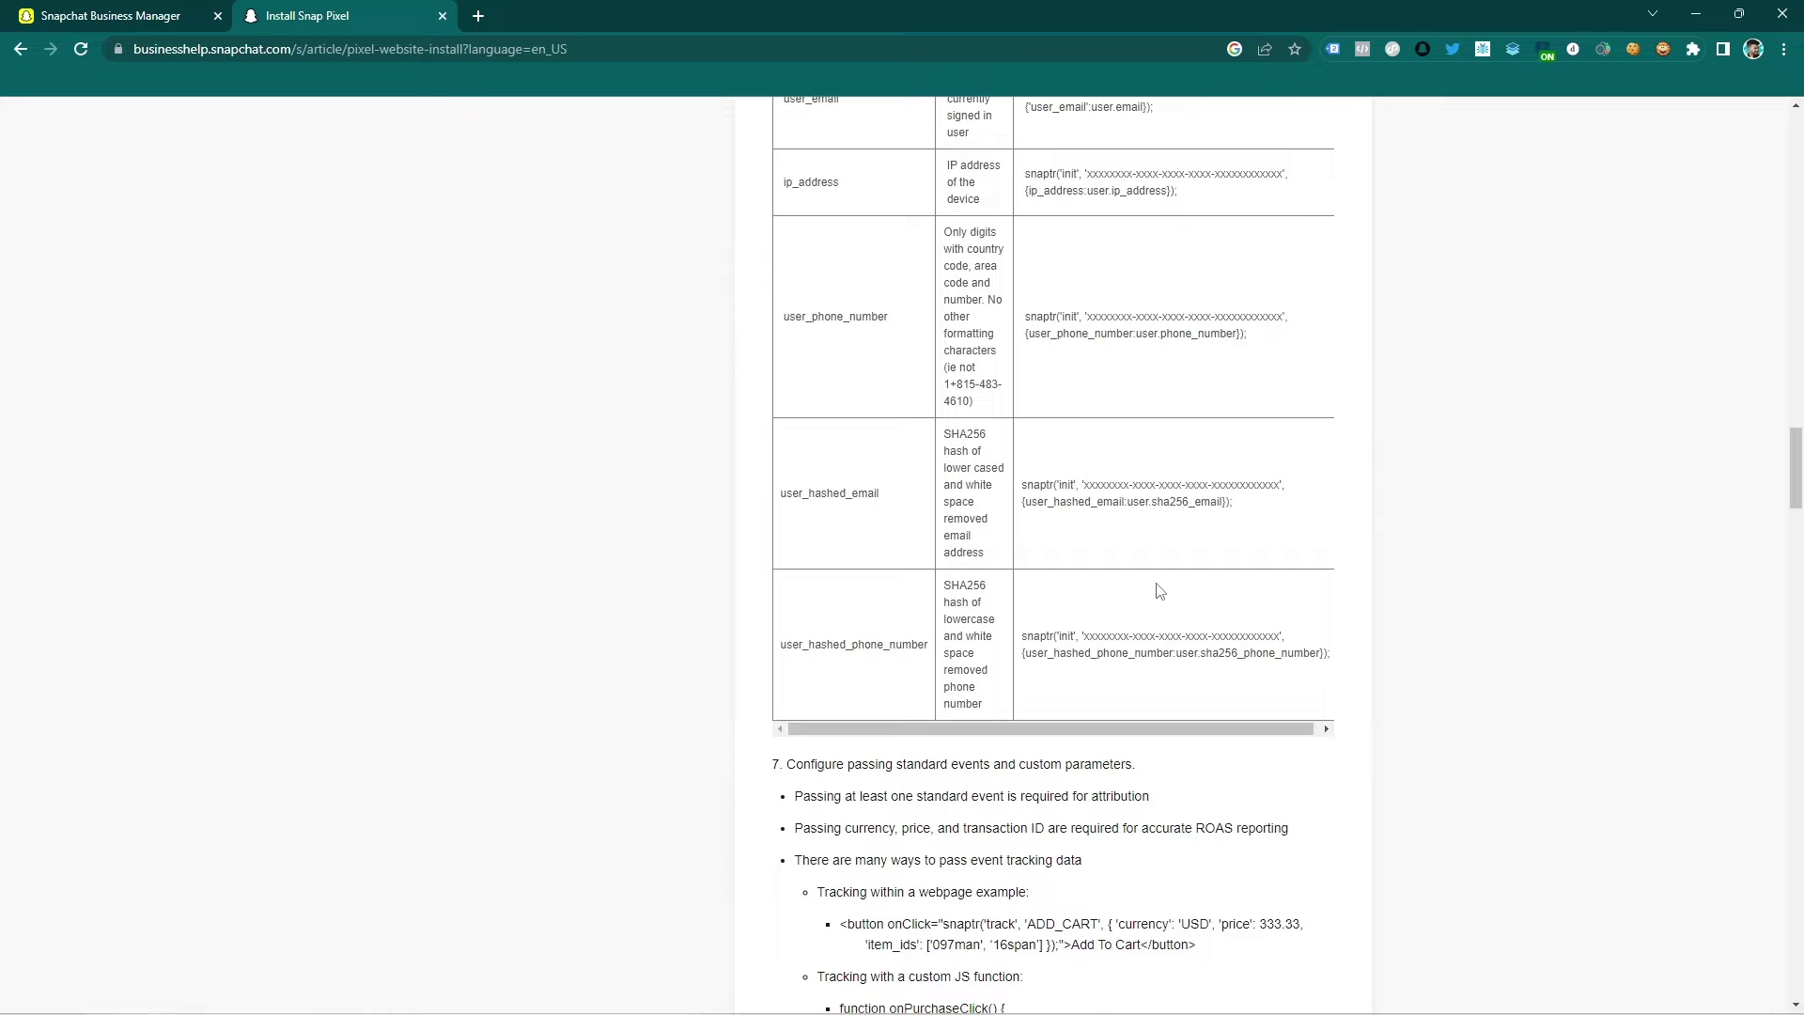
pyautogui.scroll(-5, 1157, 583)
pyautogui.scroll(5, 1157, 584)
pyautogui.scroll(-1, 1160, 583)
pyautogui.scroll(-6, 1160, 584)
pyautogui.scroll(-19, 1158, 583)
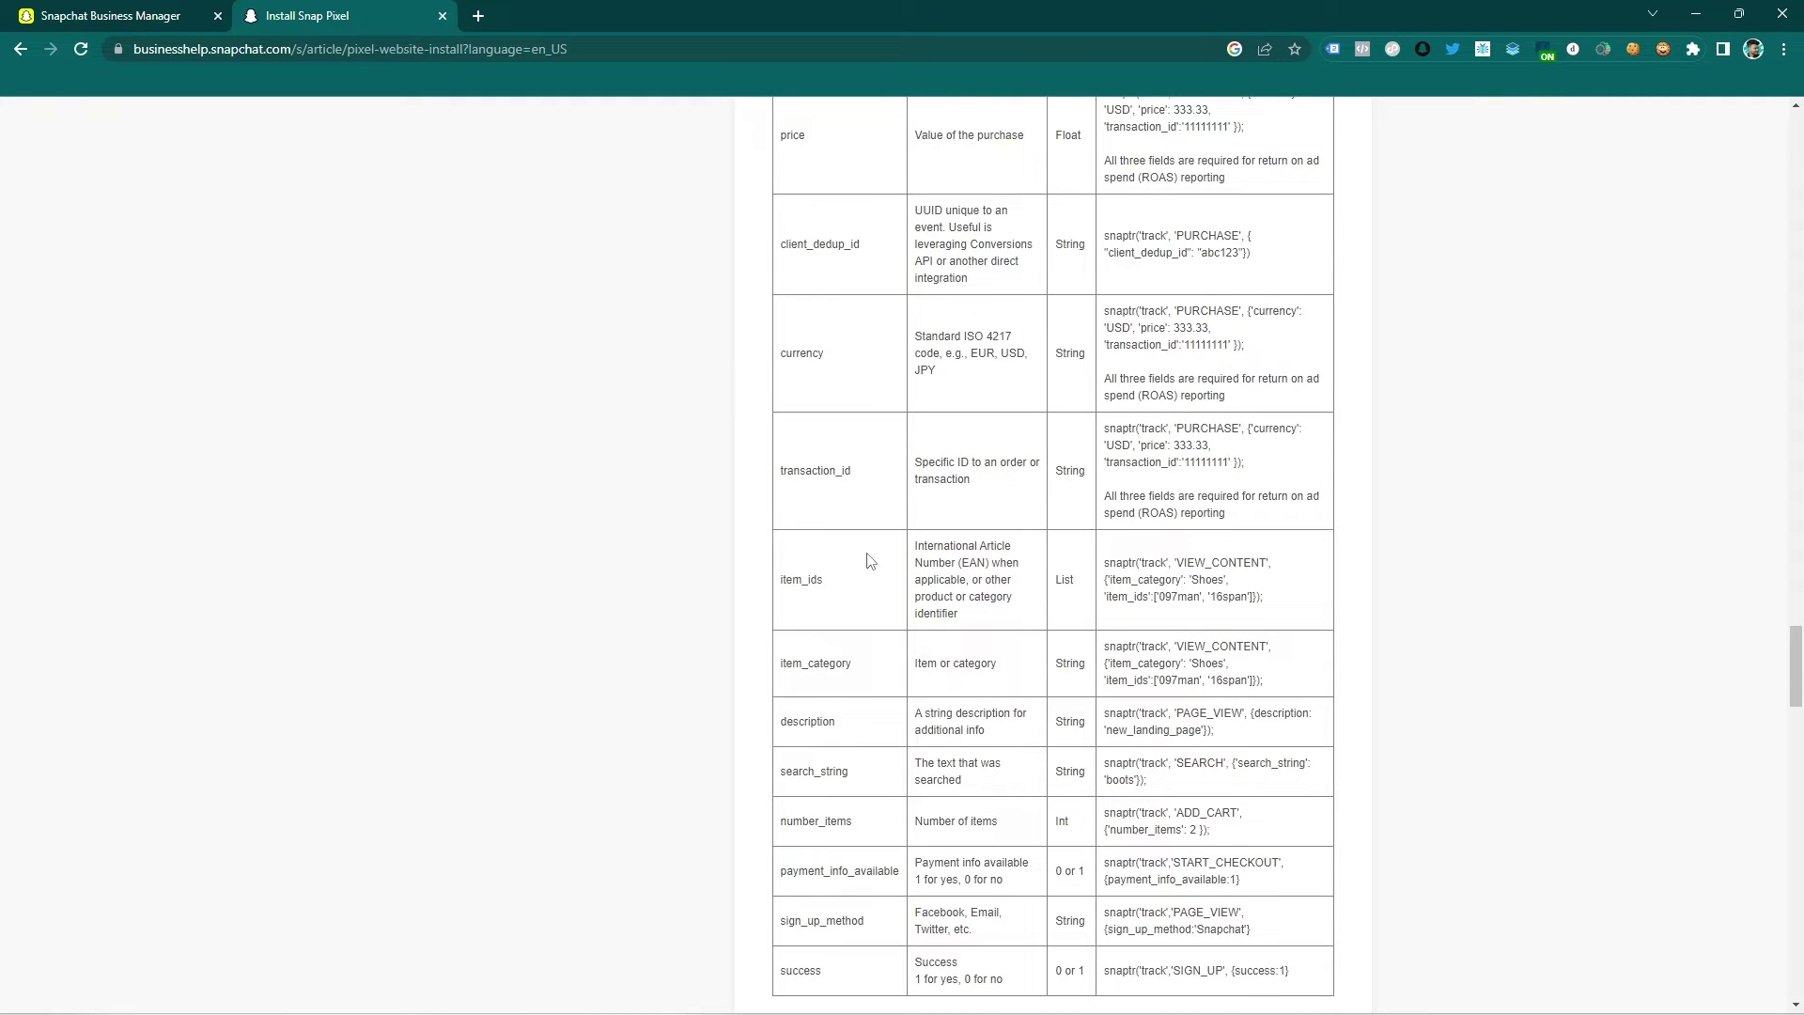
pyautogui.scroll(-6, 869, 561)
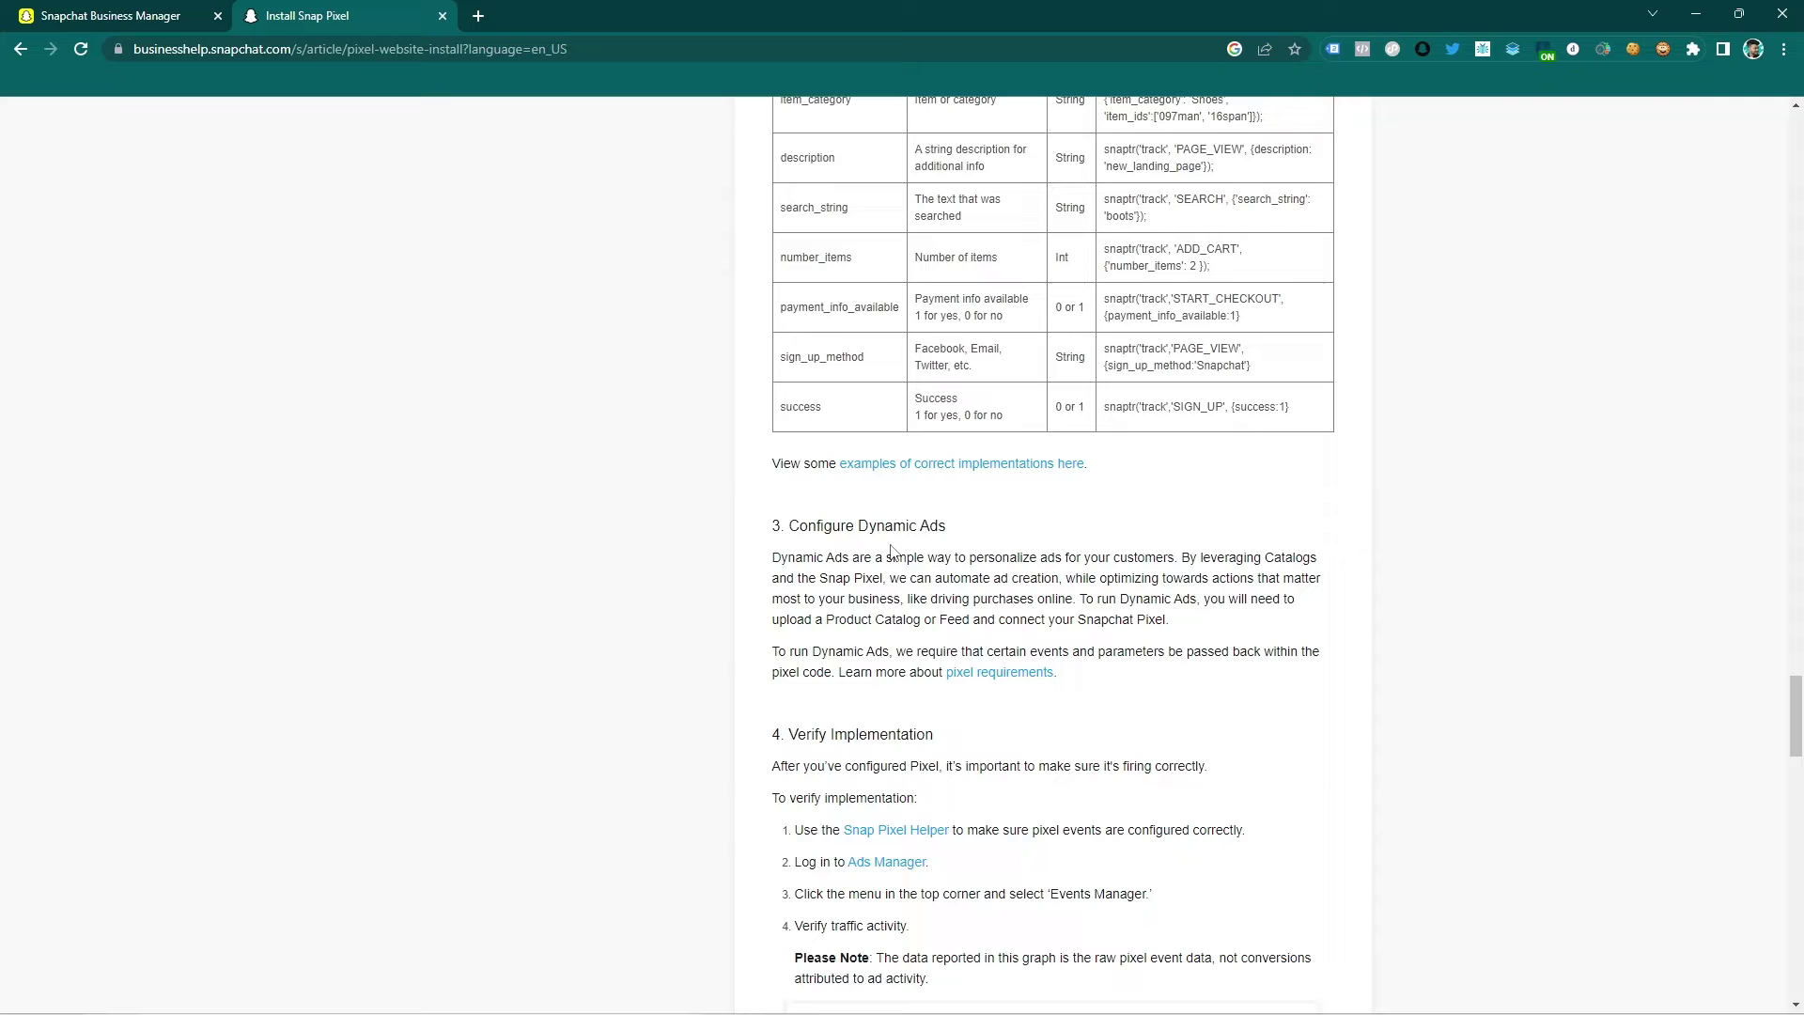
pyautogui.scroll(2, 893, 527)
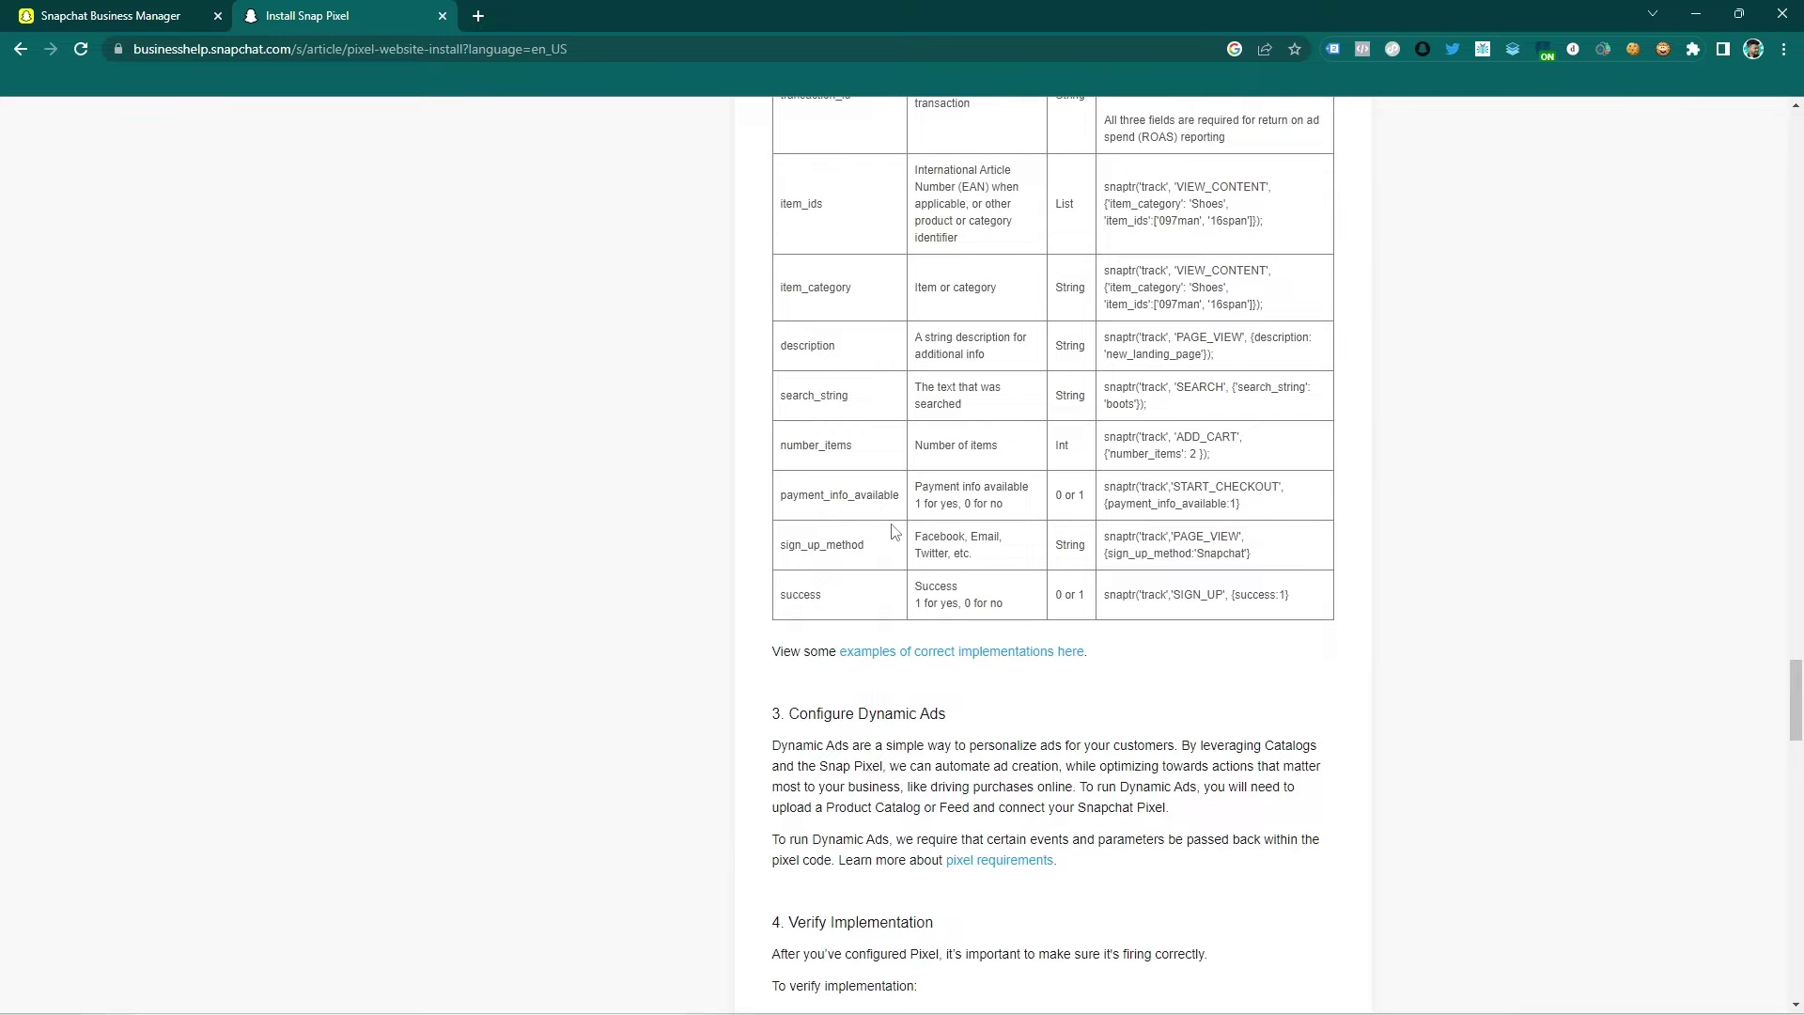
pyautogui.scroll(8, 894, 531)
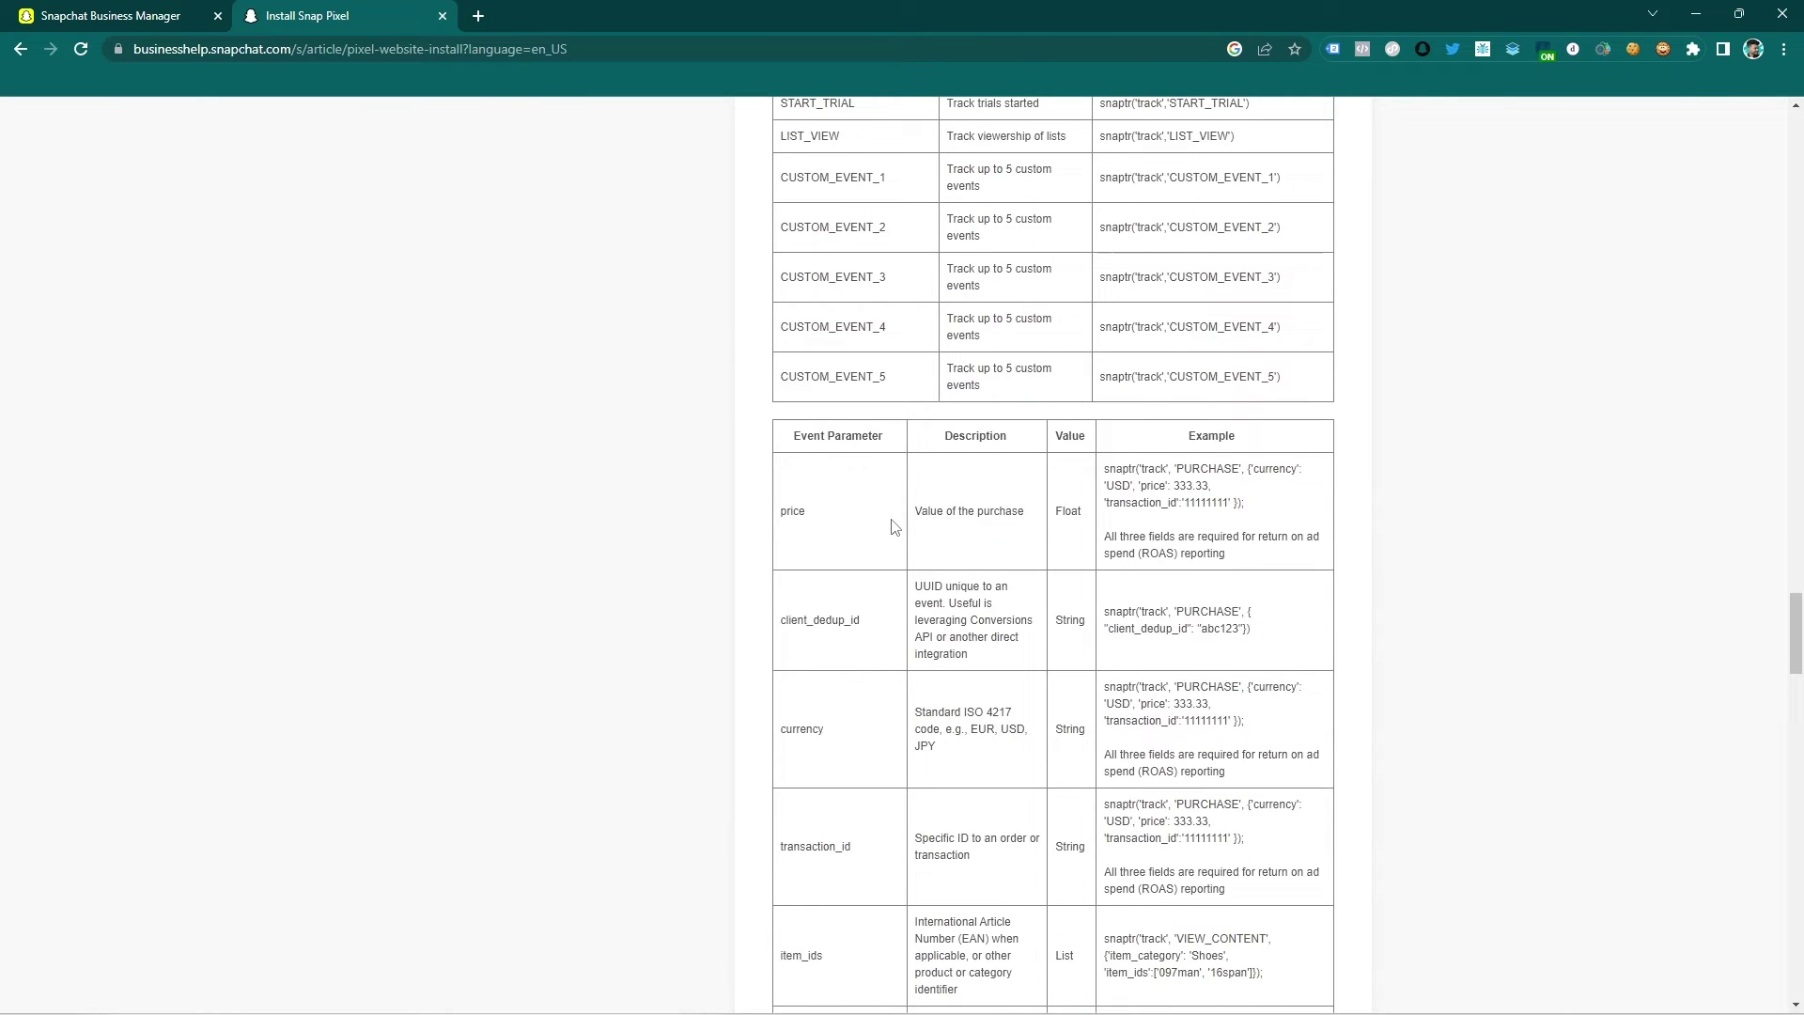
pyautogui.scroll(4, 894, 527)
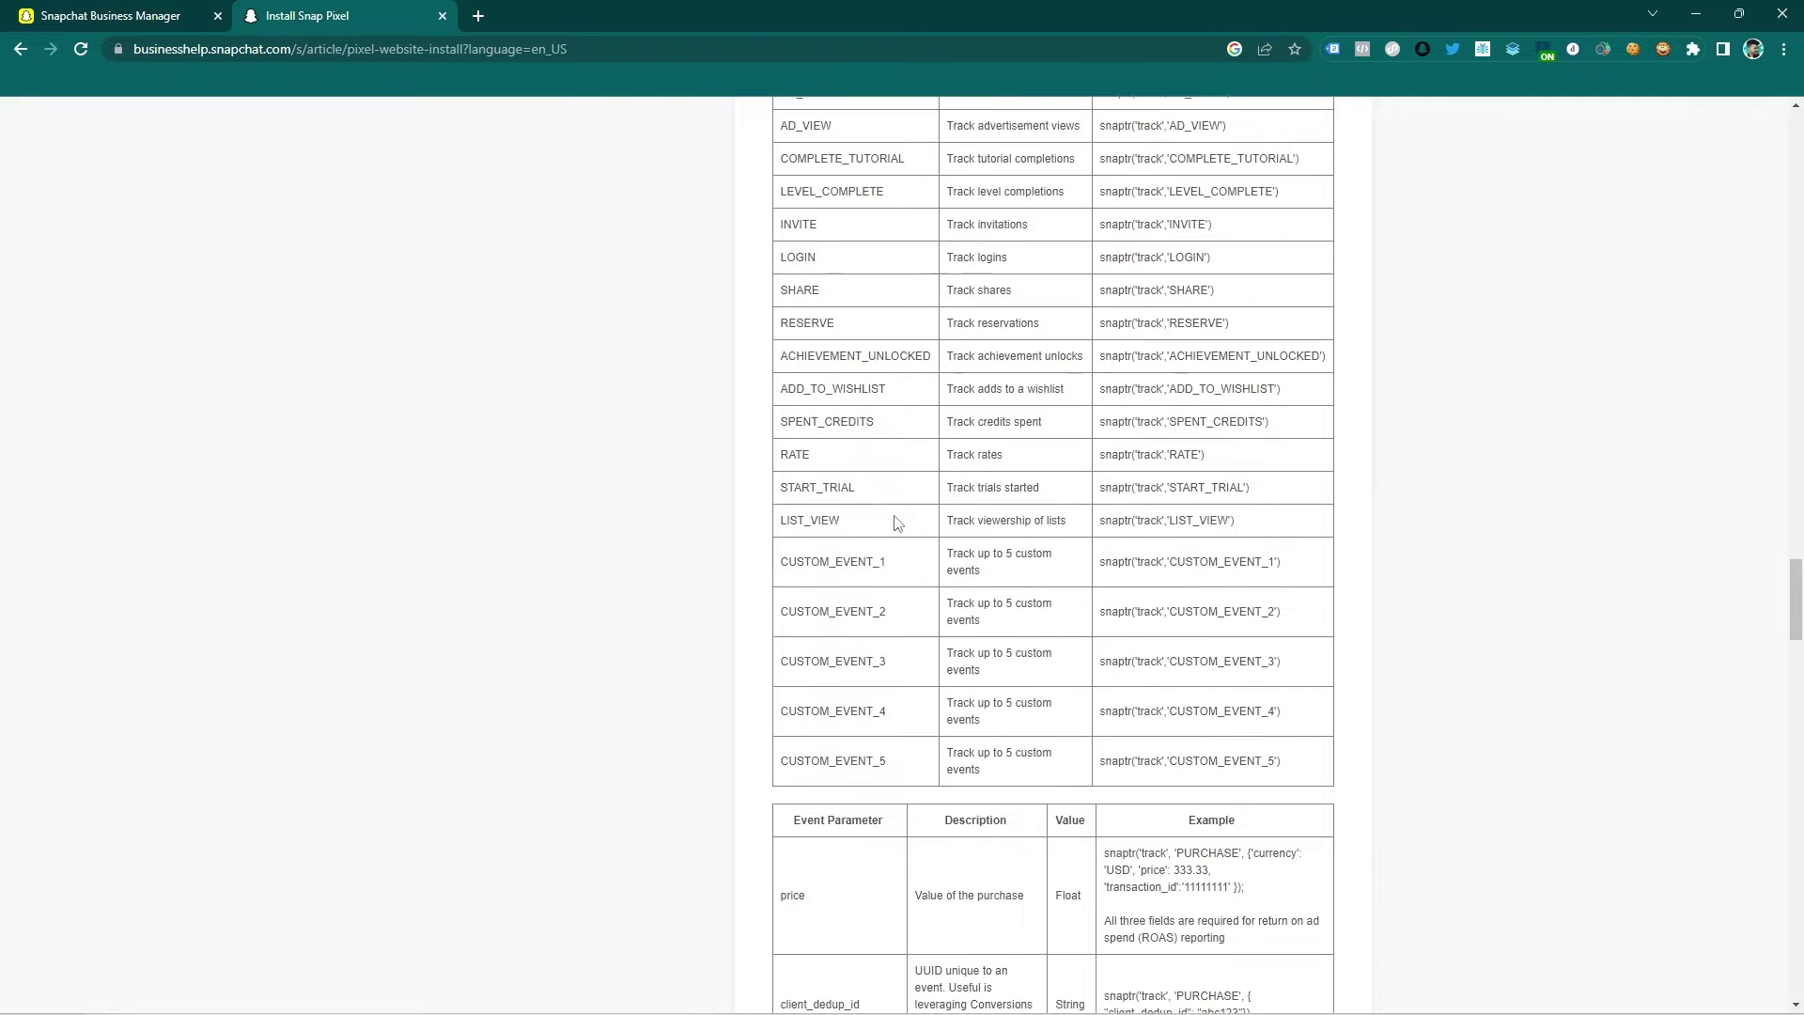
pyautogui.scroll(2, 894, 523)
pyautogui.scroll(2, 895, 517)
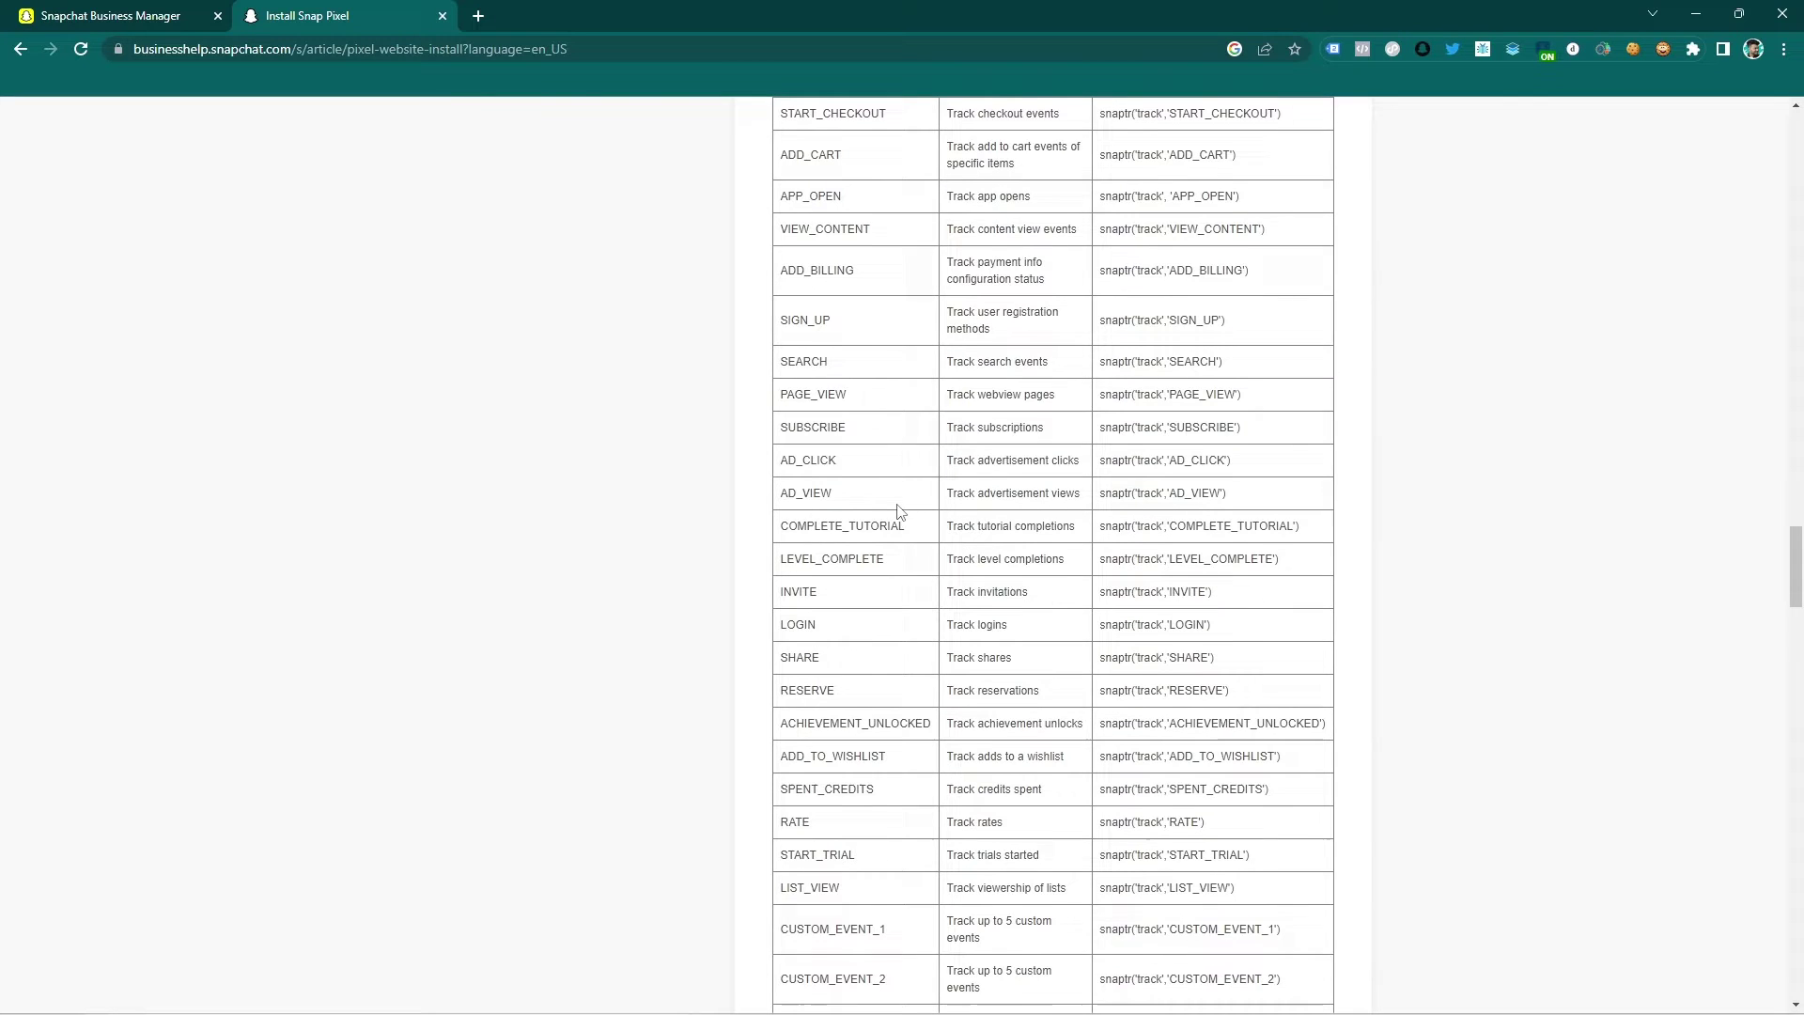
pyautogui.scroll(2, 899, 512)
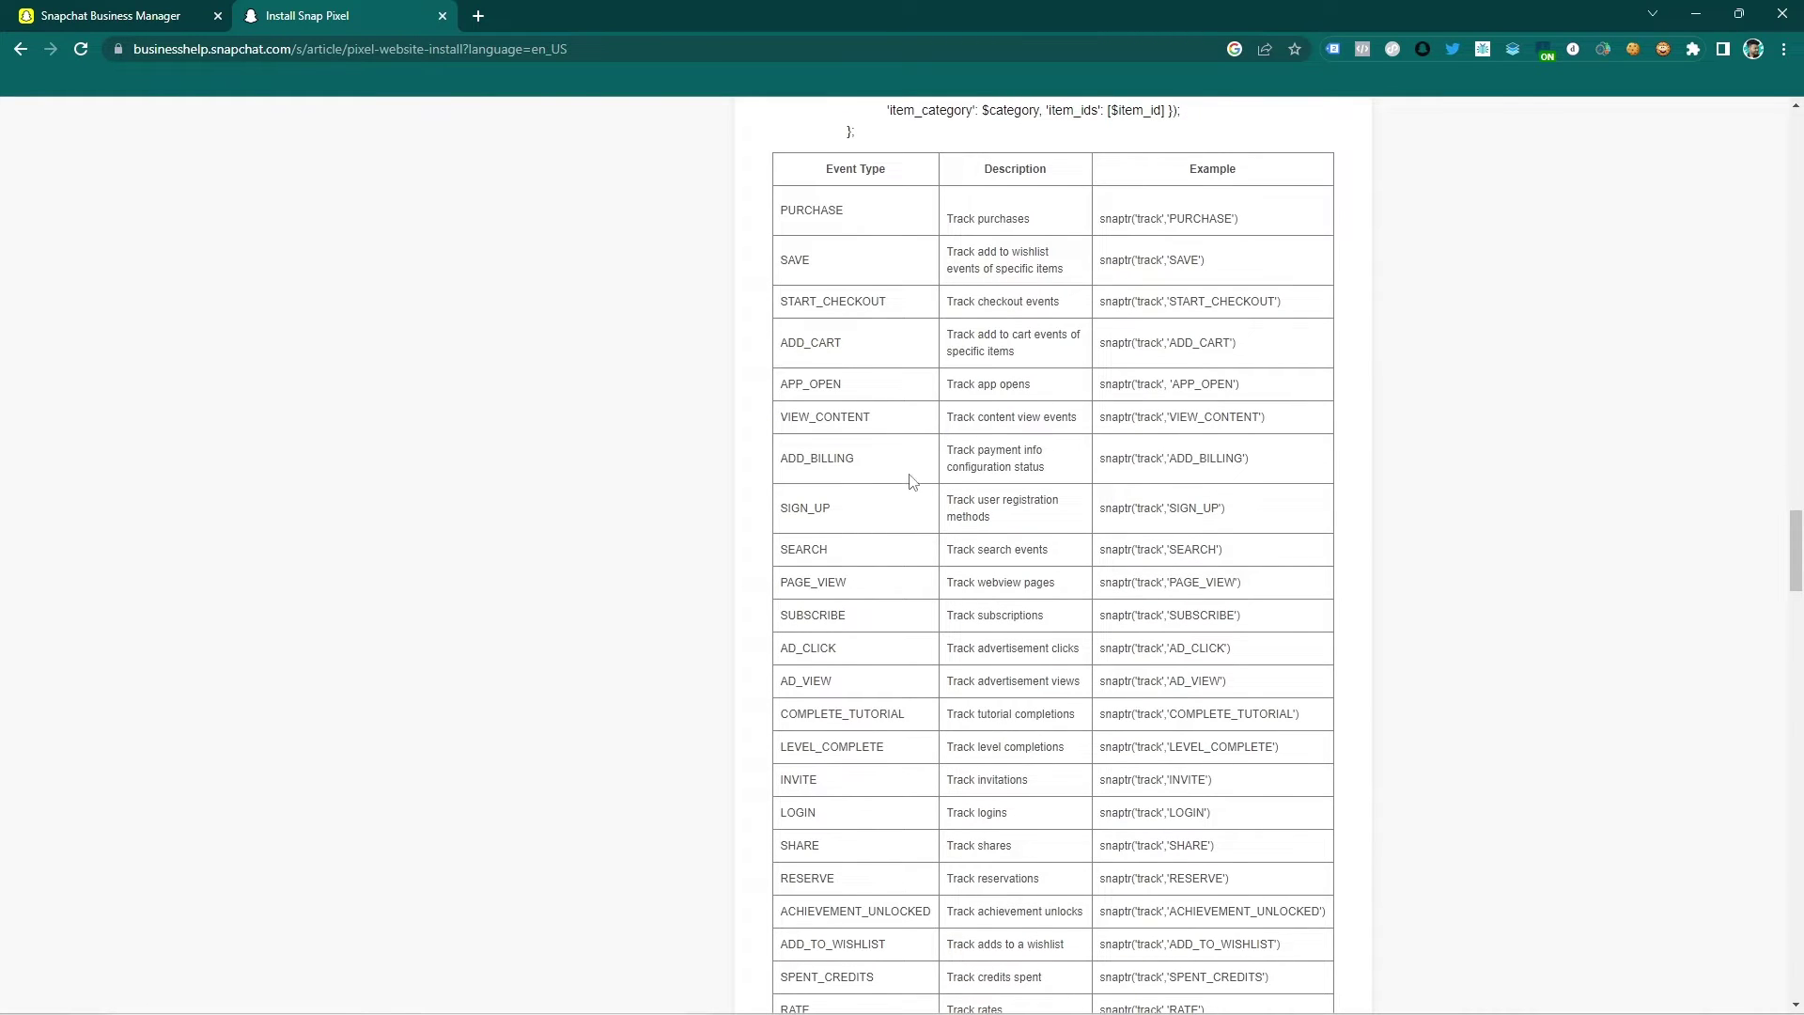
pyautogui.scroll(2, 897, 508)
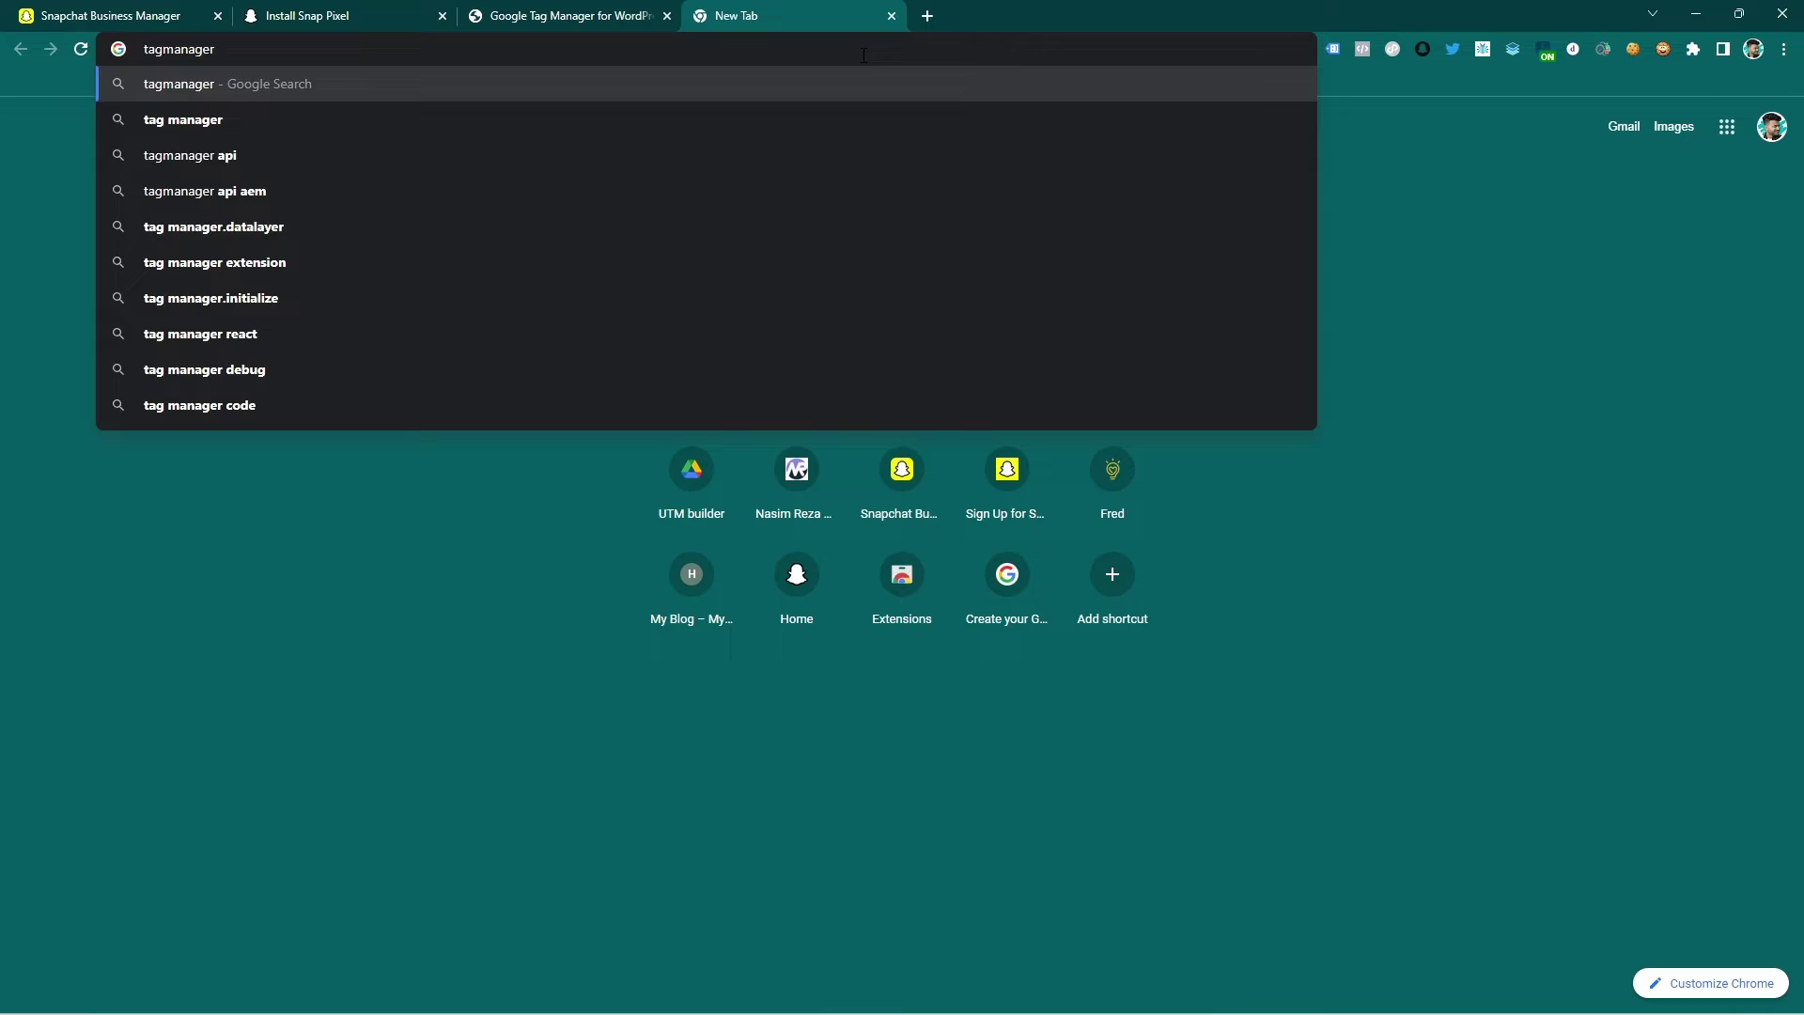
# Step: Search for Google Tag Manager, load the WordPress blog in a new tab, then return to All accounts
pyautogui.press('Return')
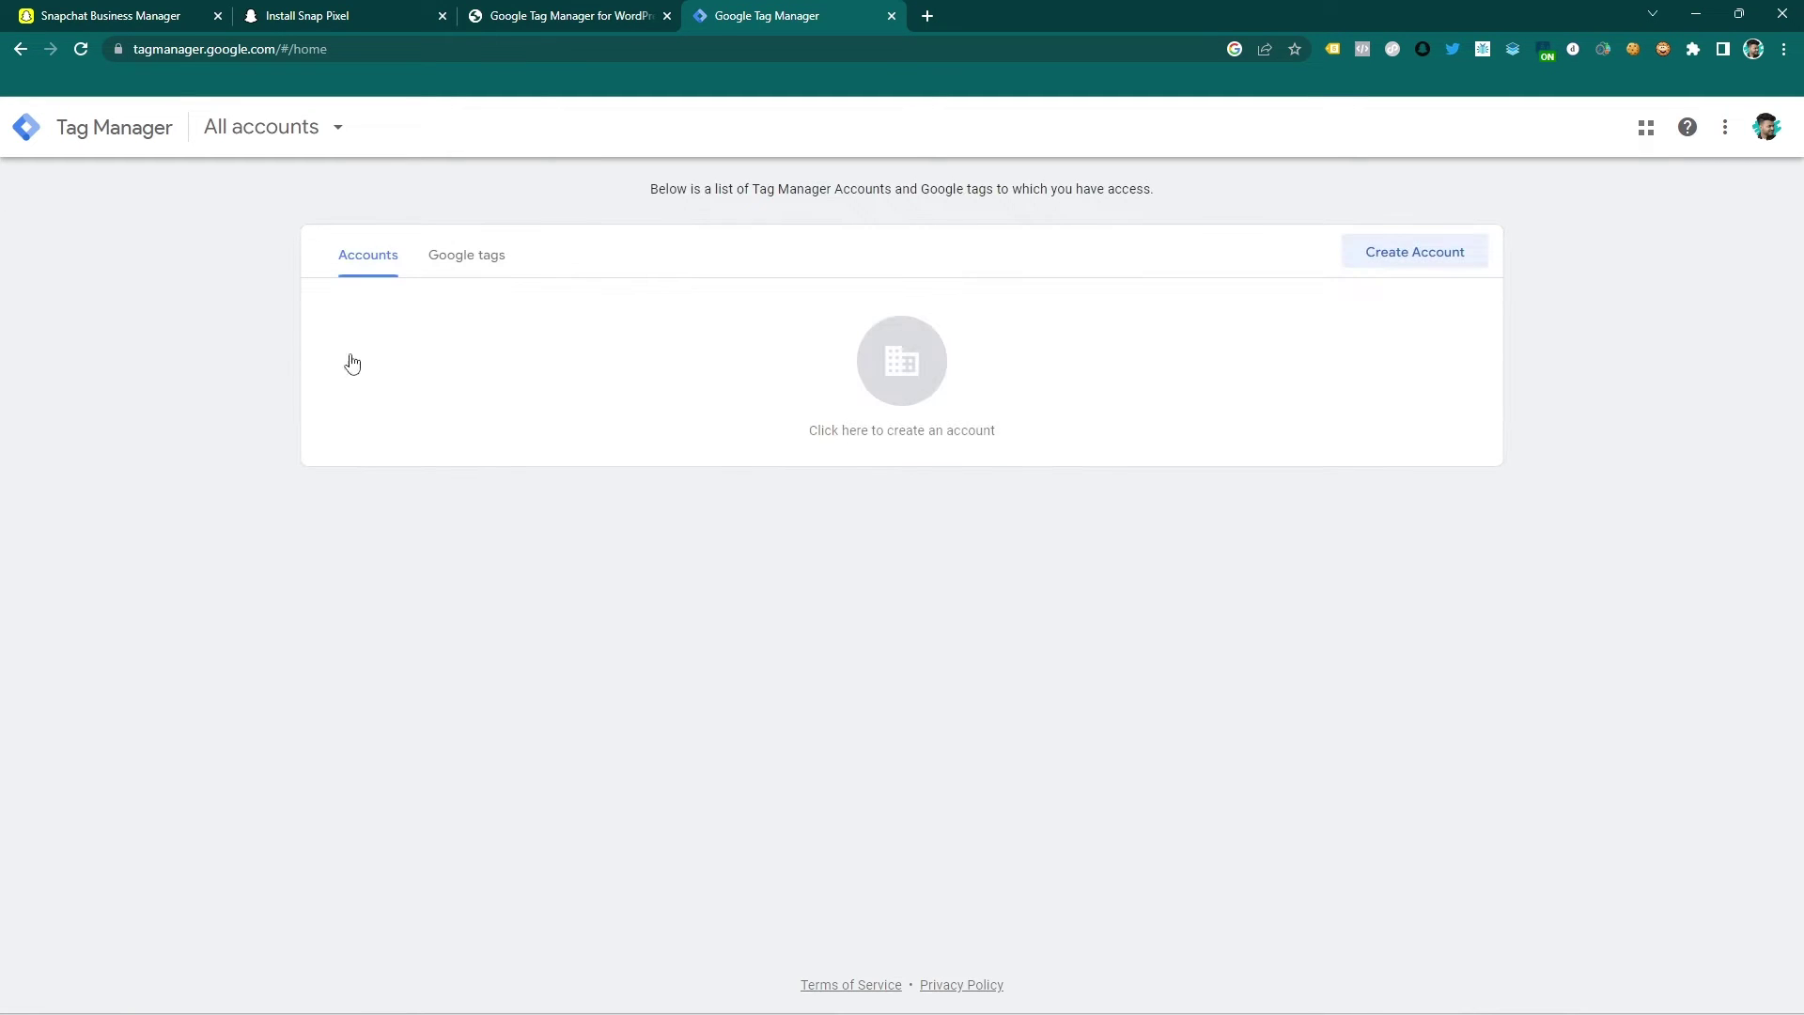
pyautogui.click(927, 16)
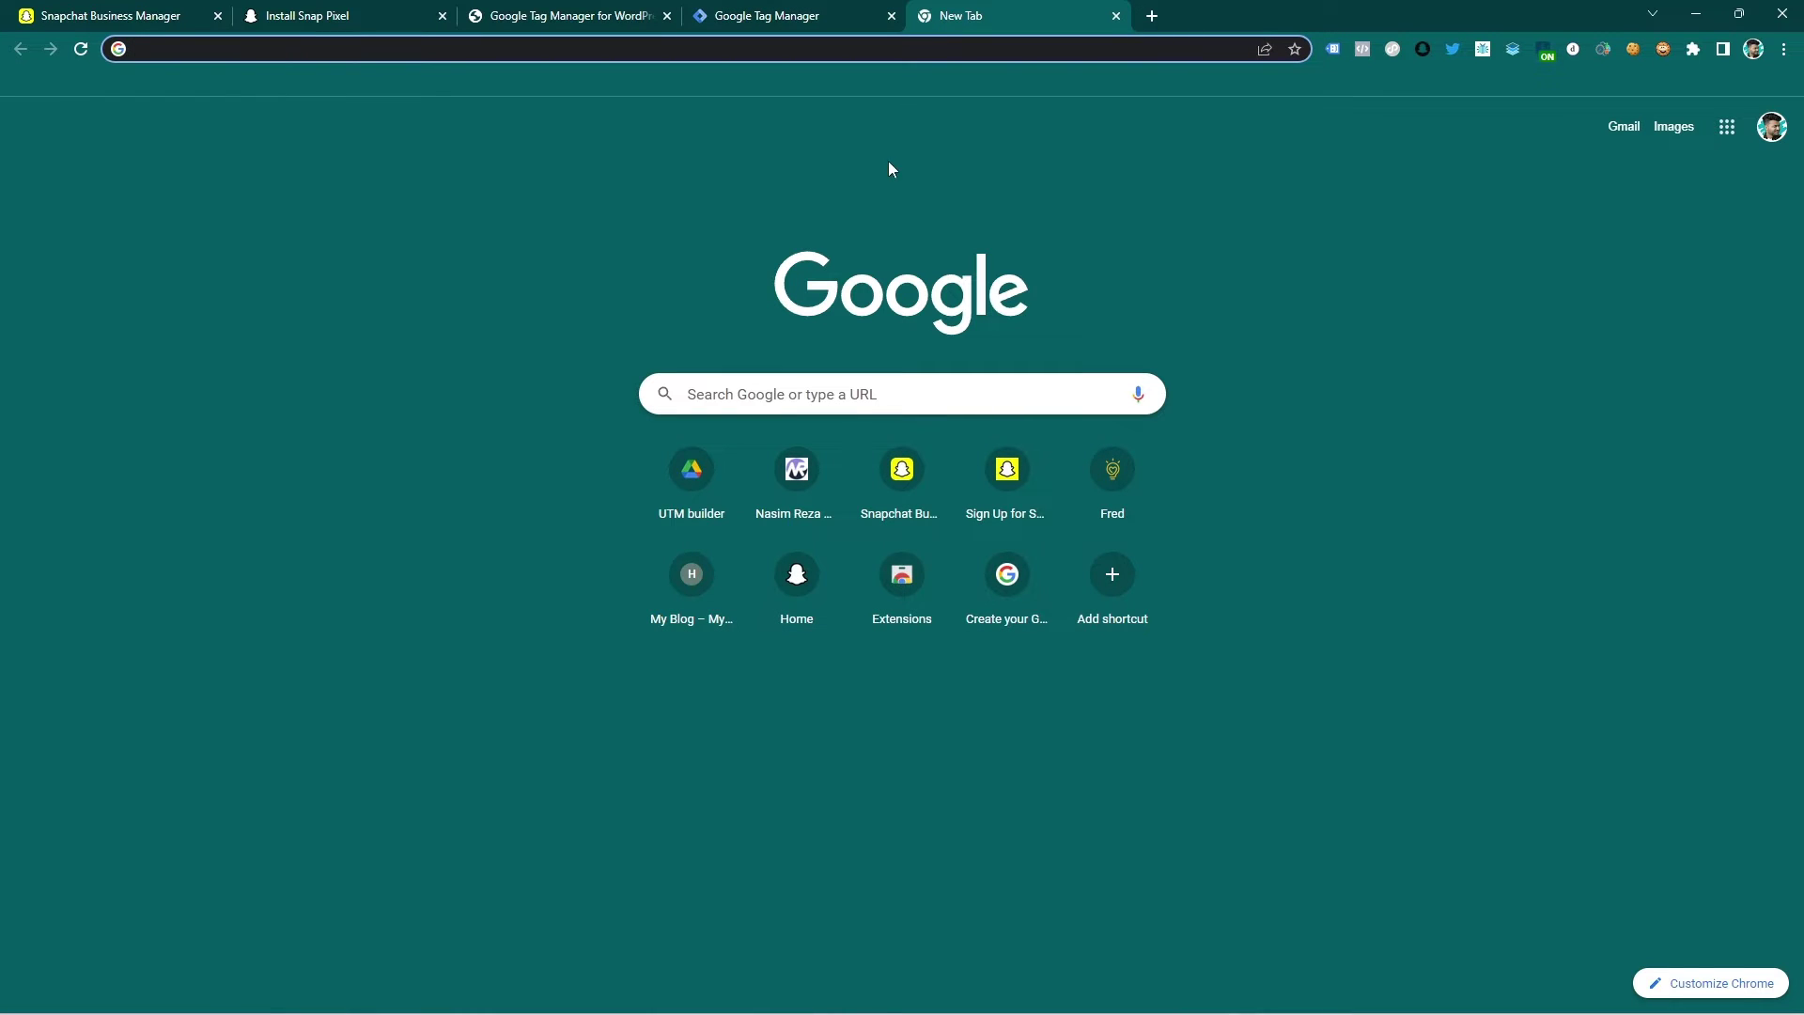
pyautogui.click(692, 574)
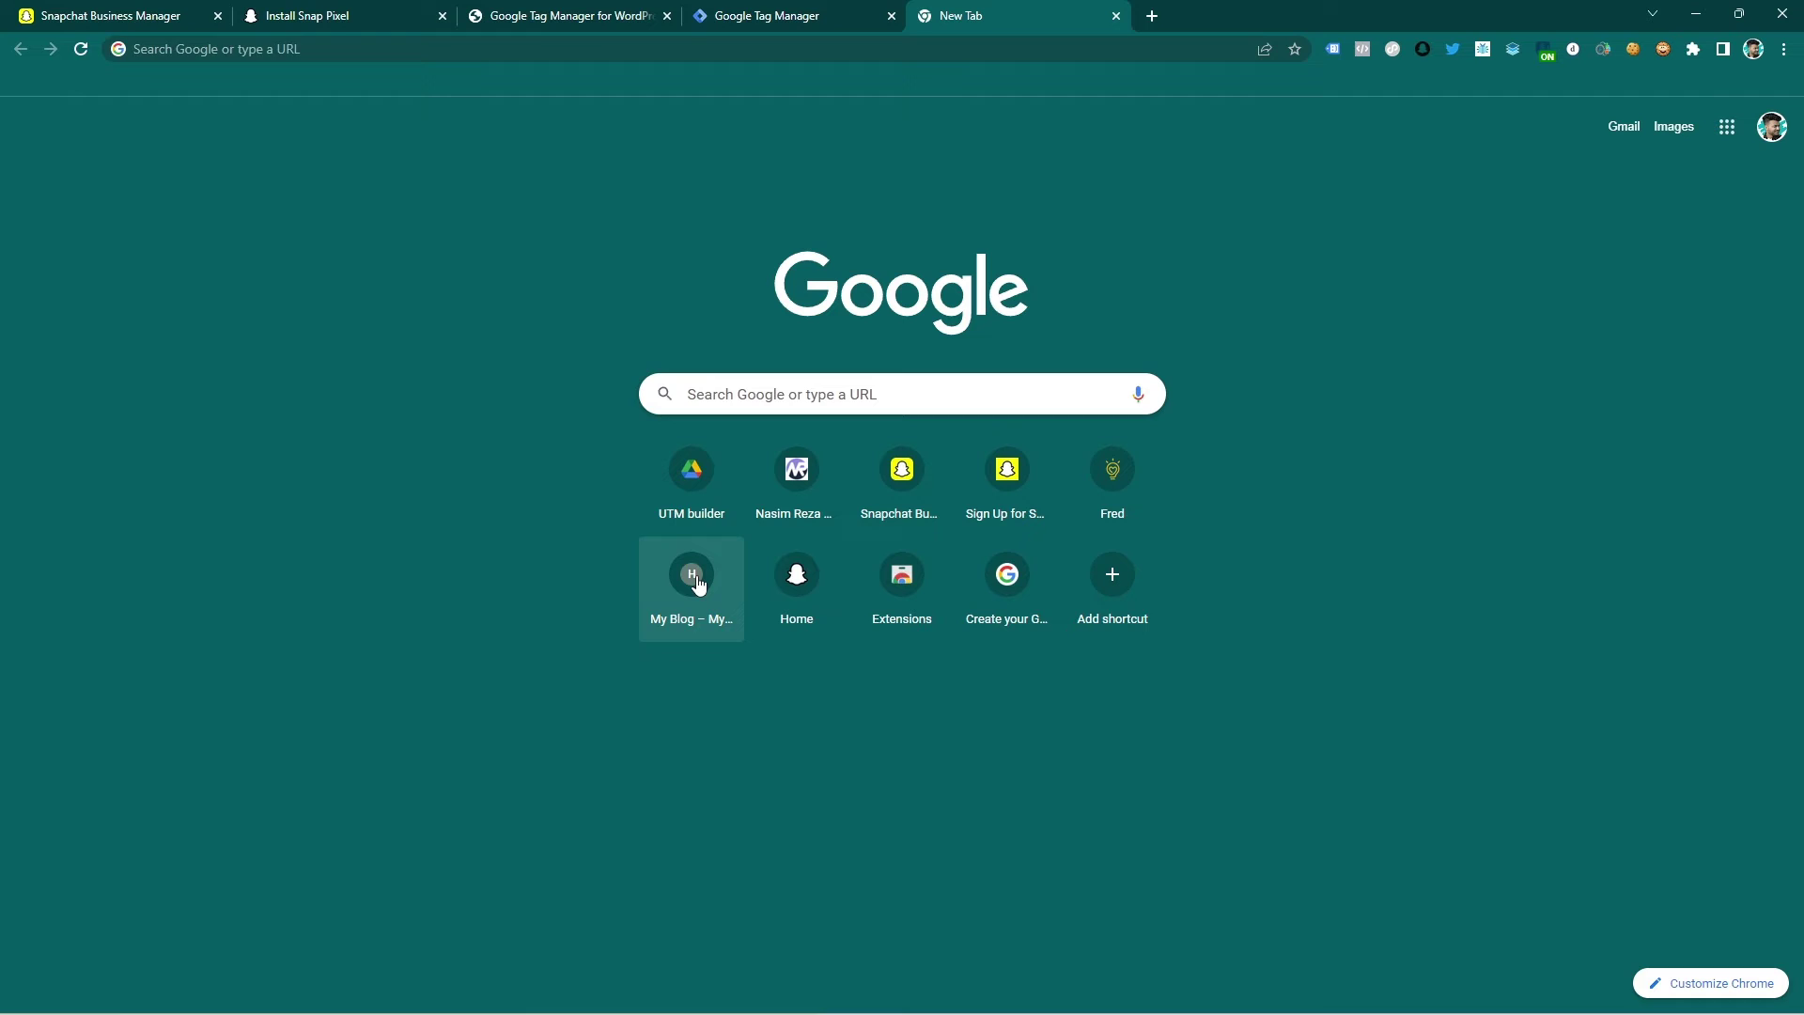
pyautogui.click(846, 13)
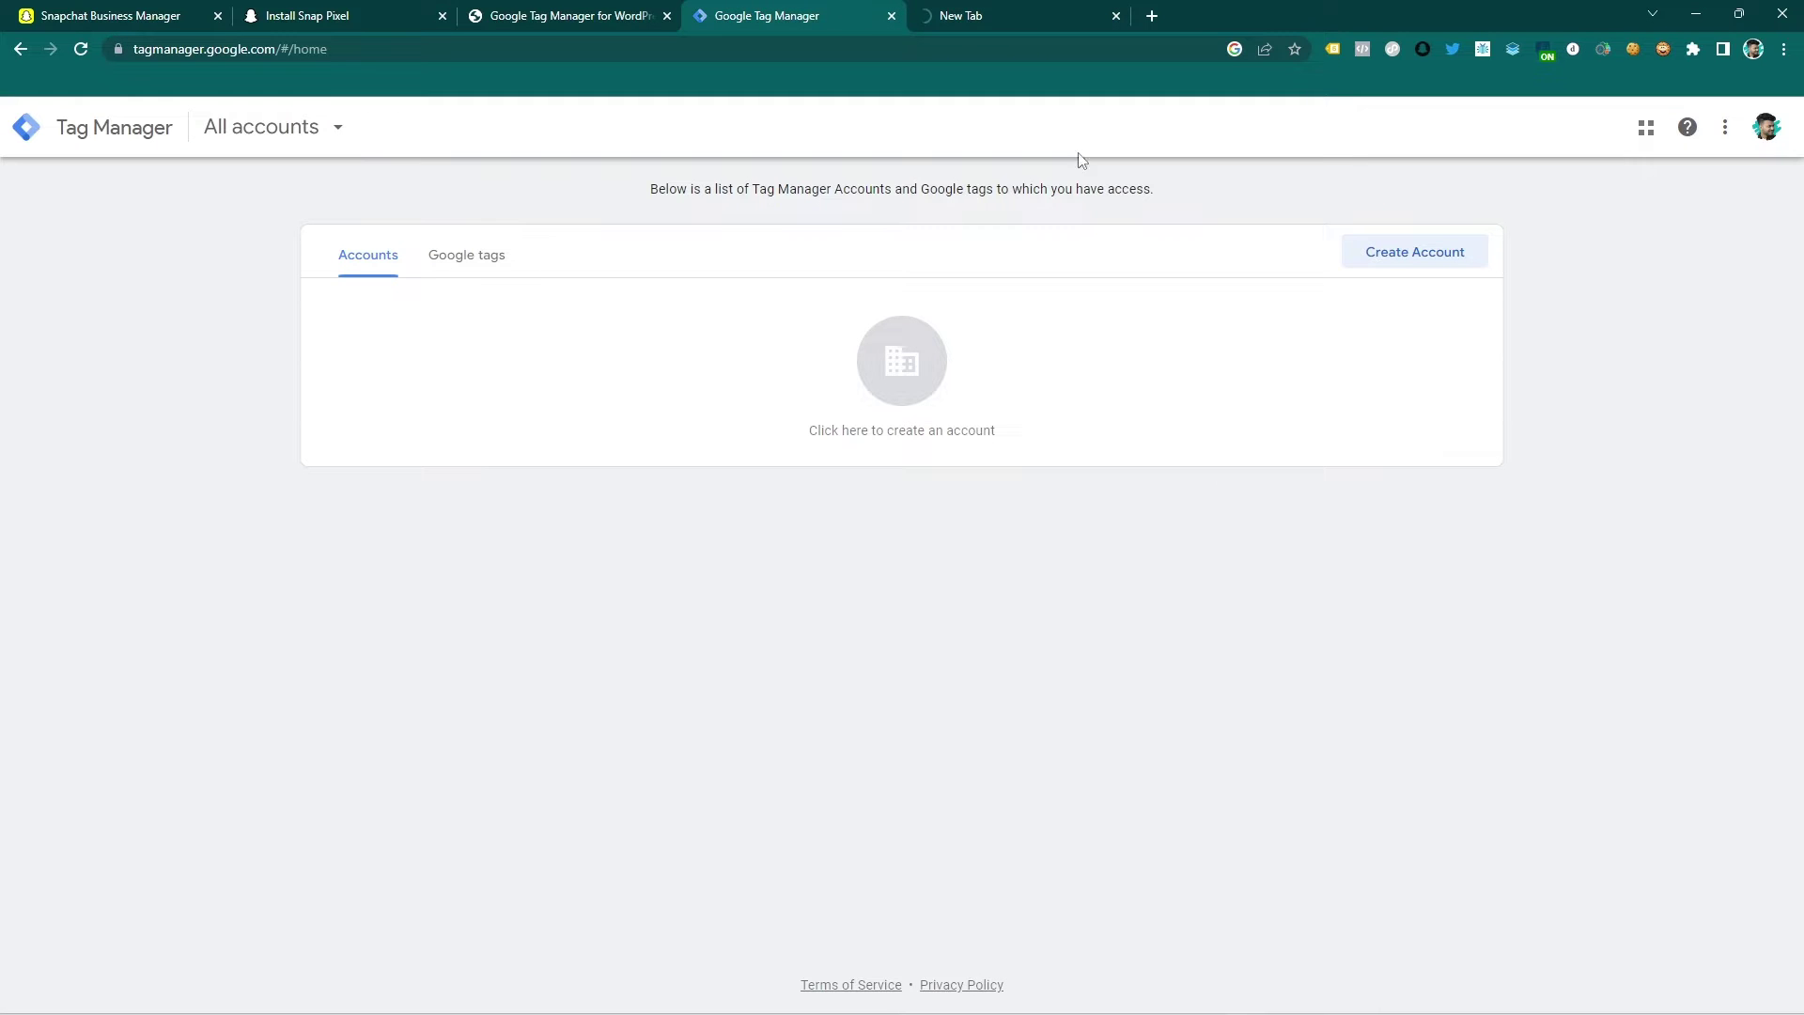
# Step: Start a new account and enter the blog's address as account name helpmetoday.xyz
pyautogui.click(1438, 249)
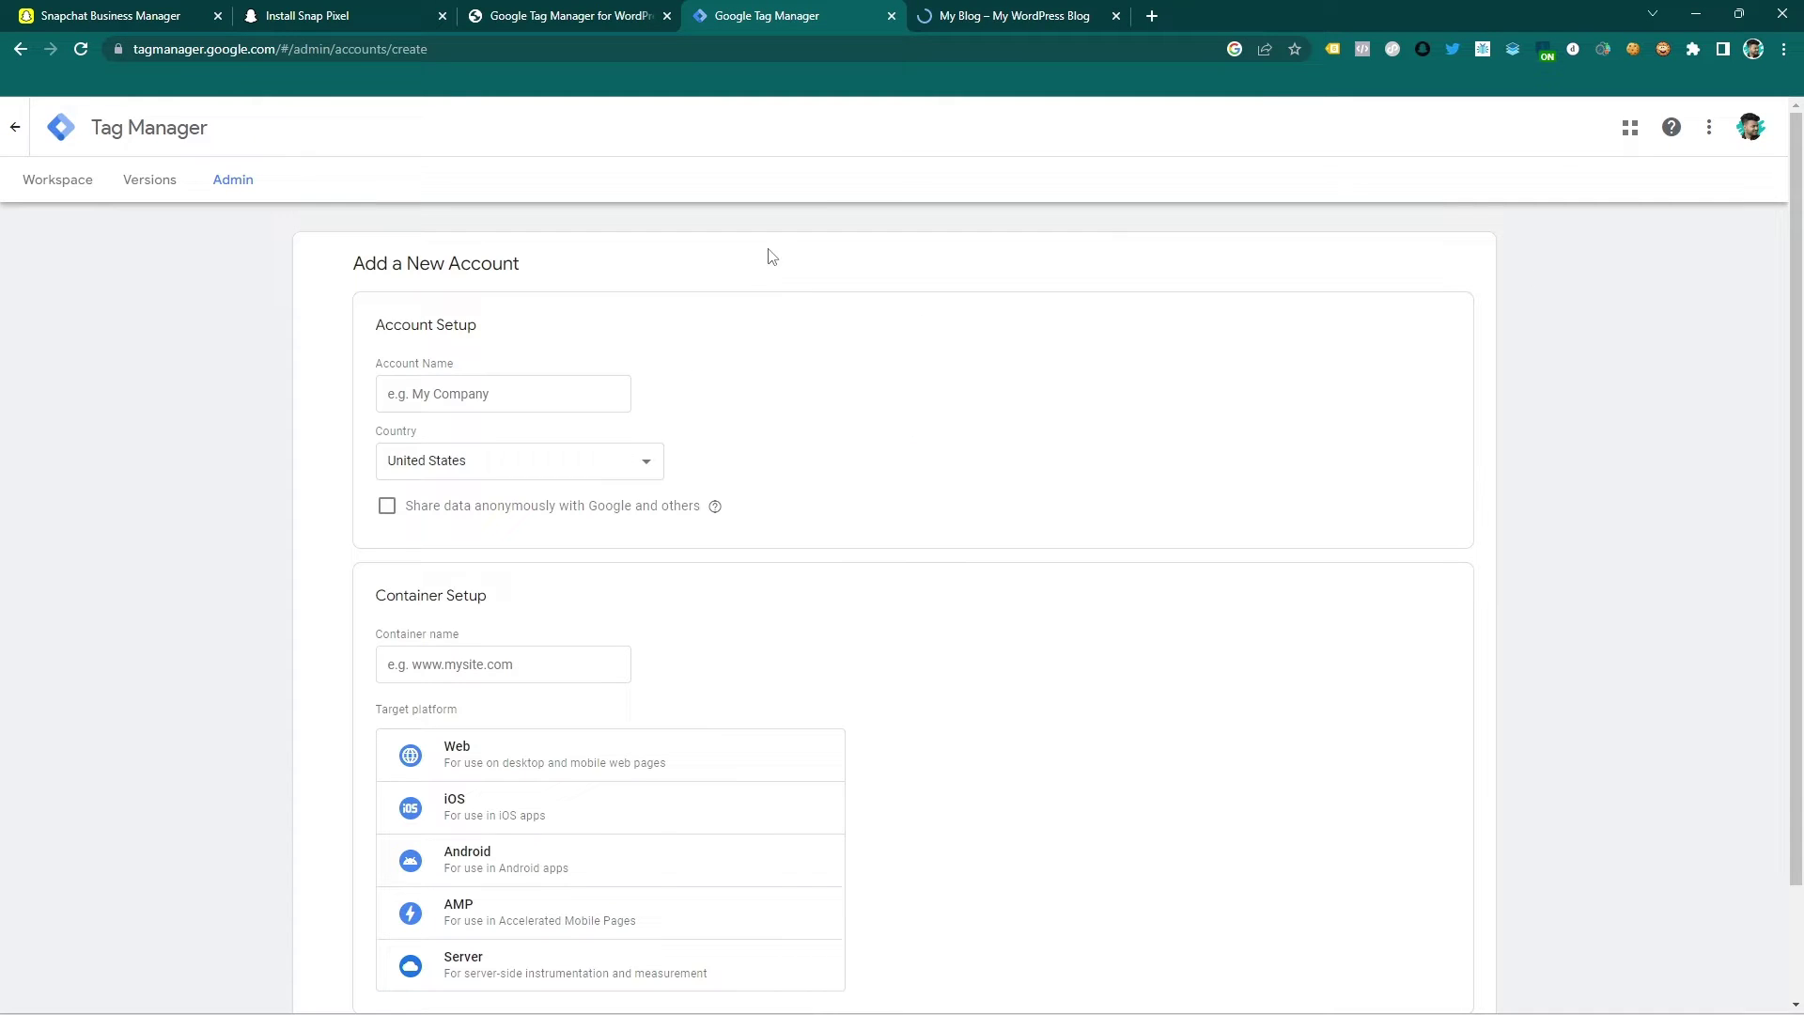
pyautogui.click(1004, 13)
pyautogui.click(235, 49)
pyautogui.hotkey('ctrl', 'c')
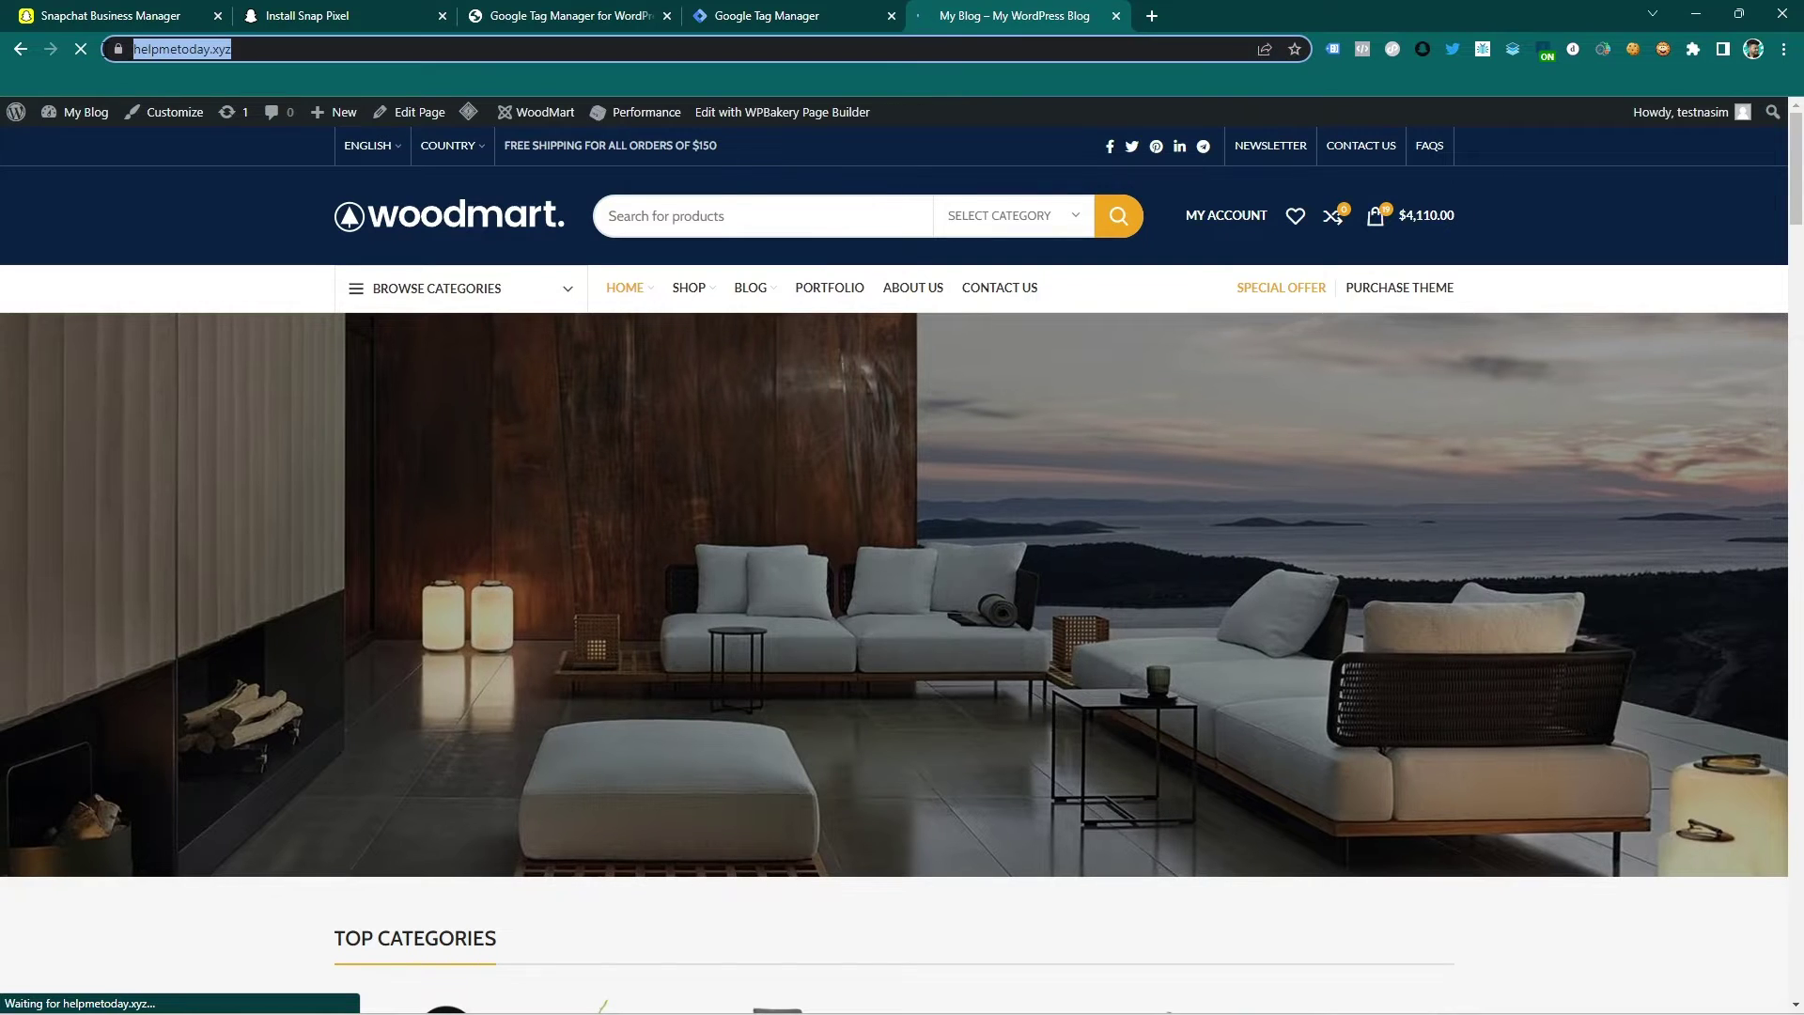
pyautogui.click(739, 14)
pyautogui.click(559, 385)
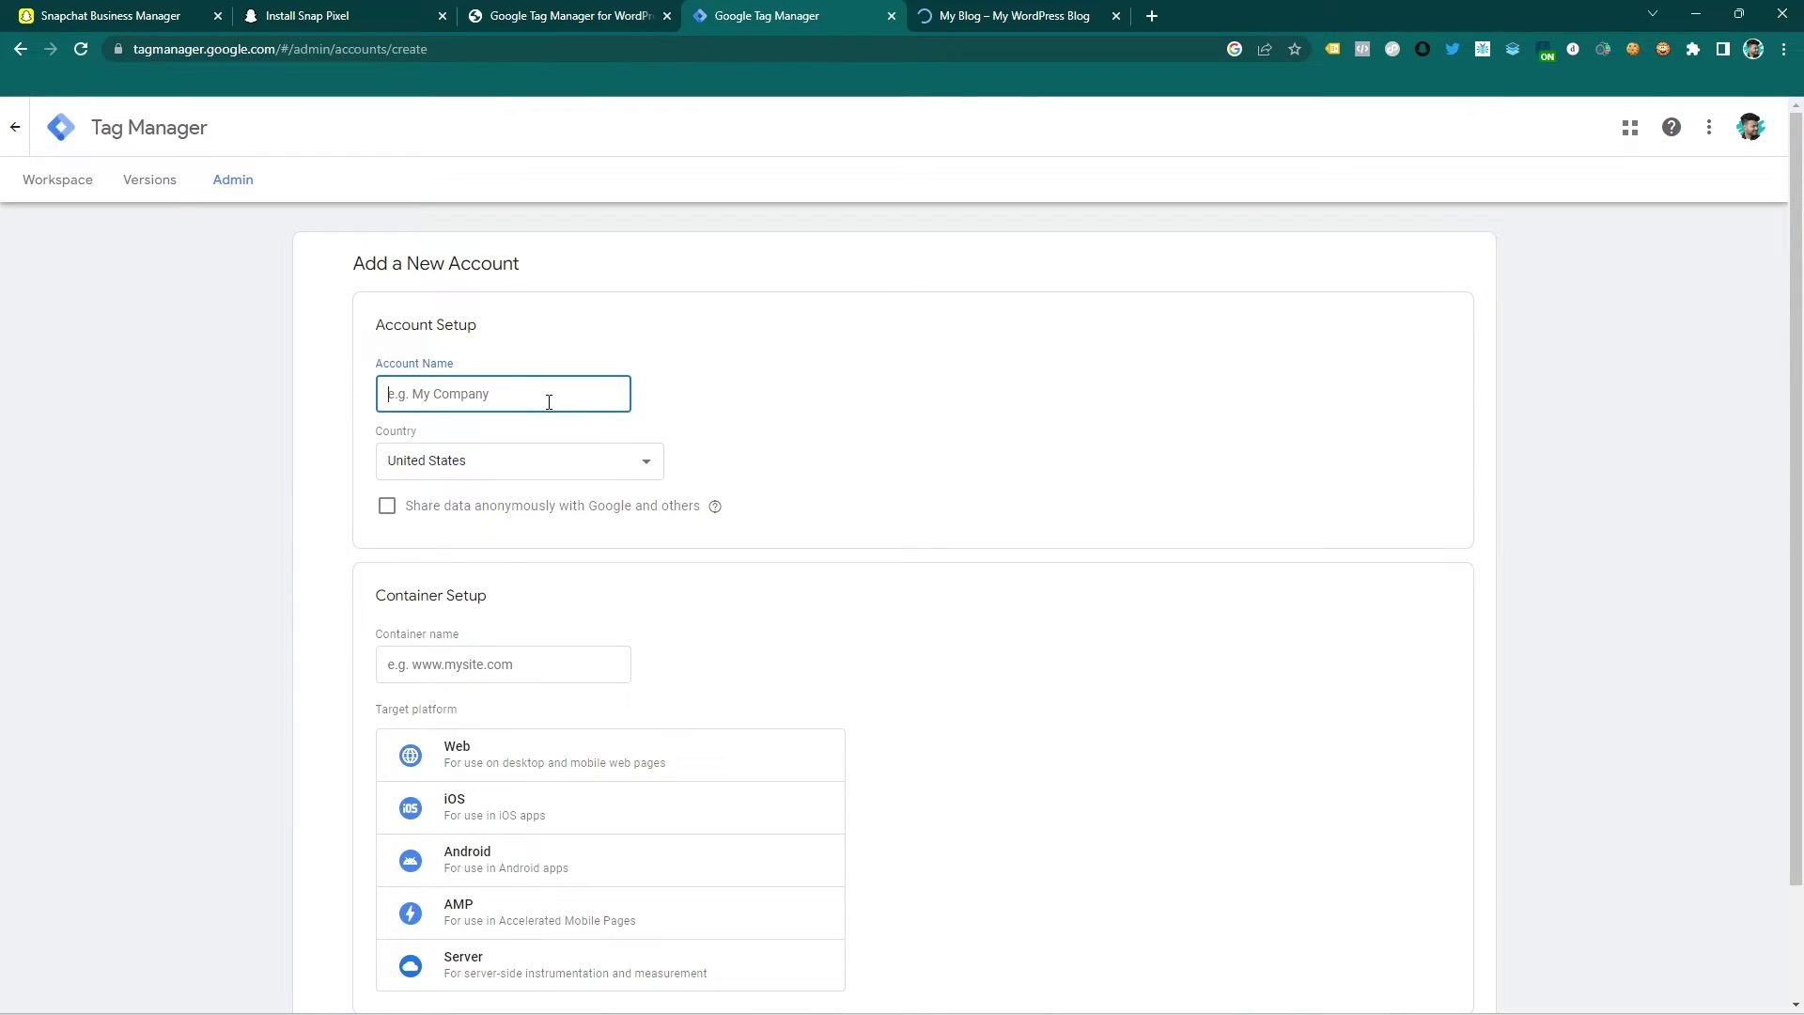
pyautogui.hotkey('ctrl', 'v')
pyautogui.moveTo(428, 395); pyautogui.dragTo(386, 394)
pyautogui.press('BackSpace')
pyautogui.click(511, 393)
pyautogui.press('BackSpace')
# Step: Name the container helpmetoday.xyz and choose Web as the target platform
pyautogui.click(478, 661)
pyautogui.hotkey('ctrl', 'v')
pyautogui.moveTo(431, 669); pyautogui.dragTo(273, 668)
pyautogui.press('BackSpace')
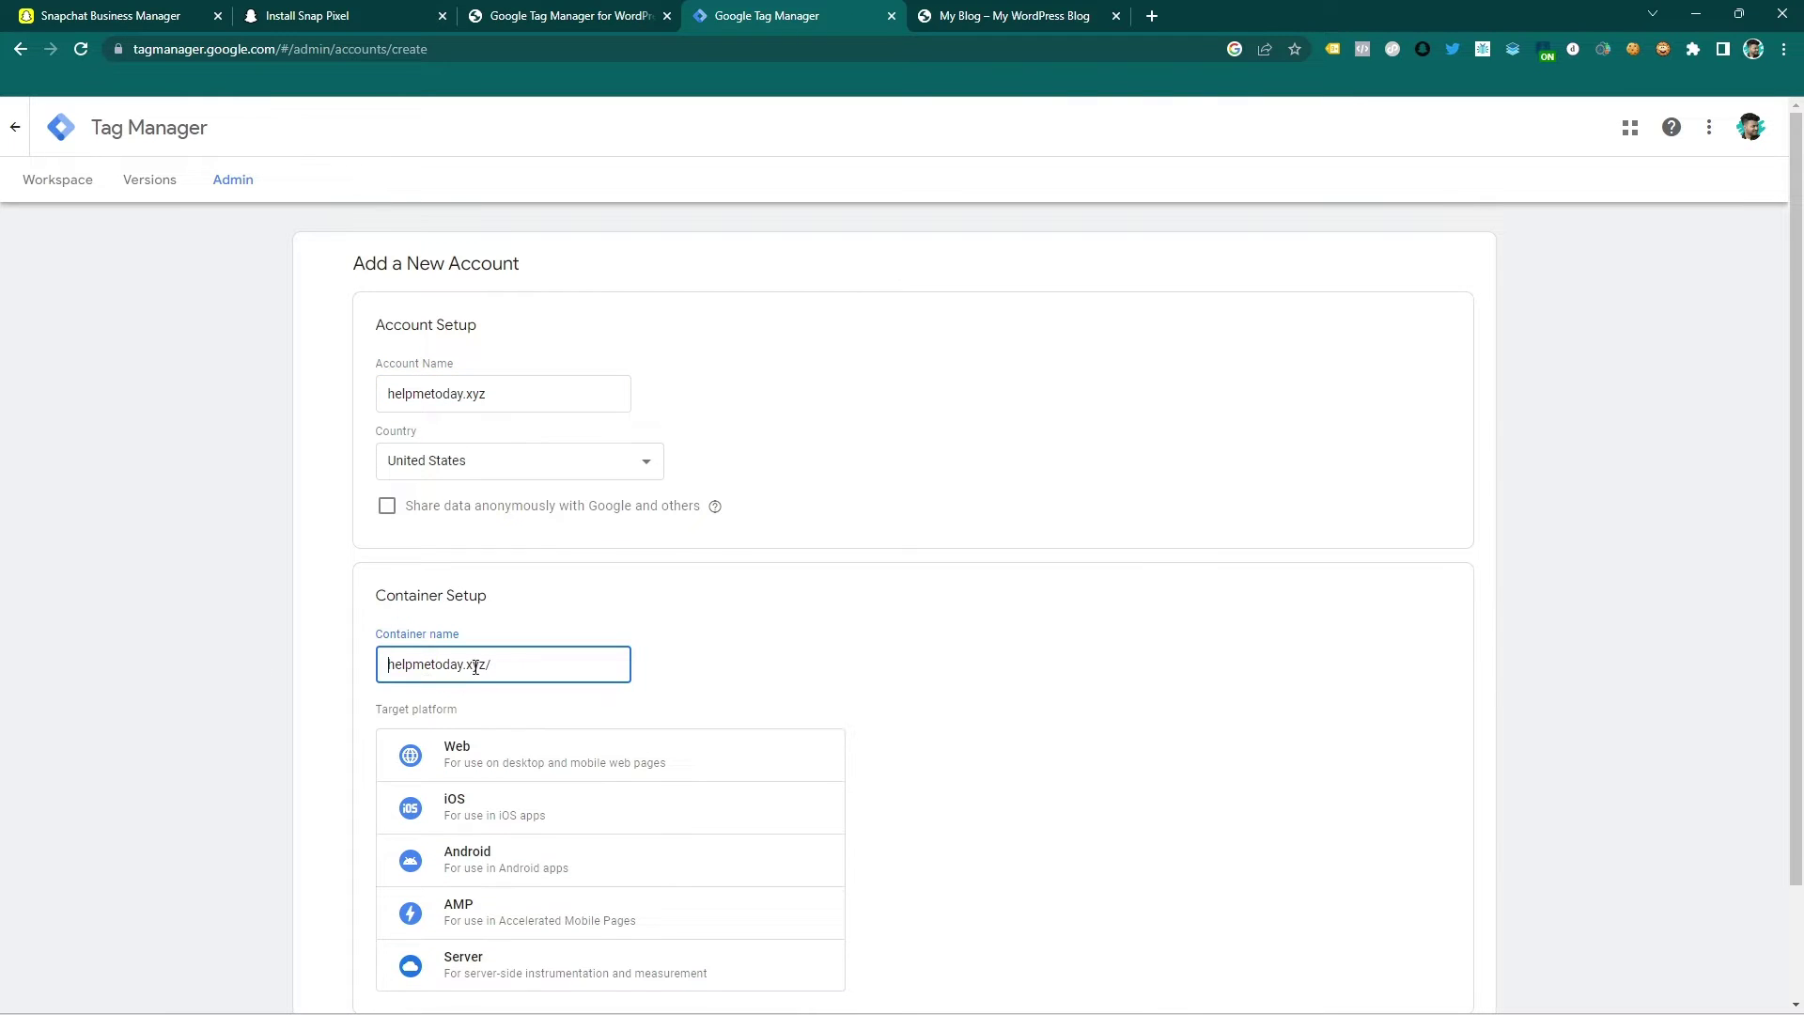
pyautogui.scroll(-3, 788, 660)
pyautogui.click(729, 631)
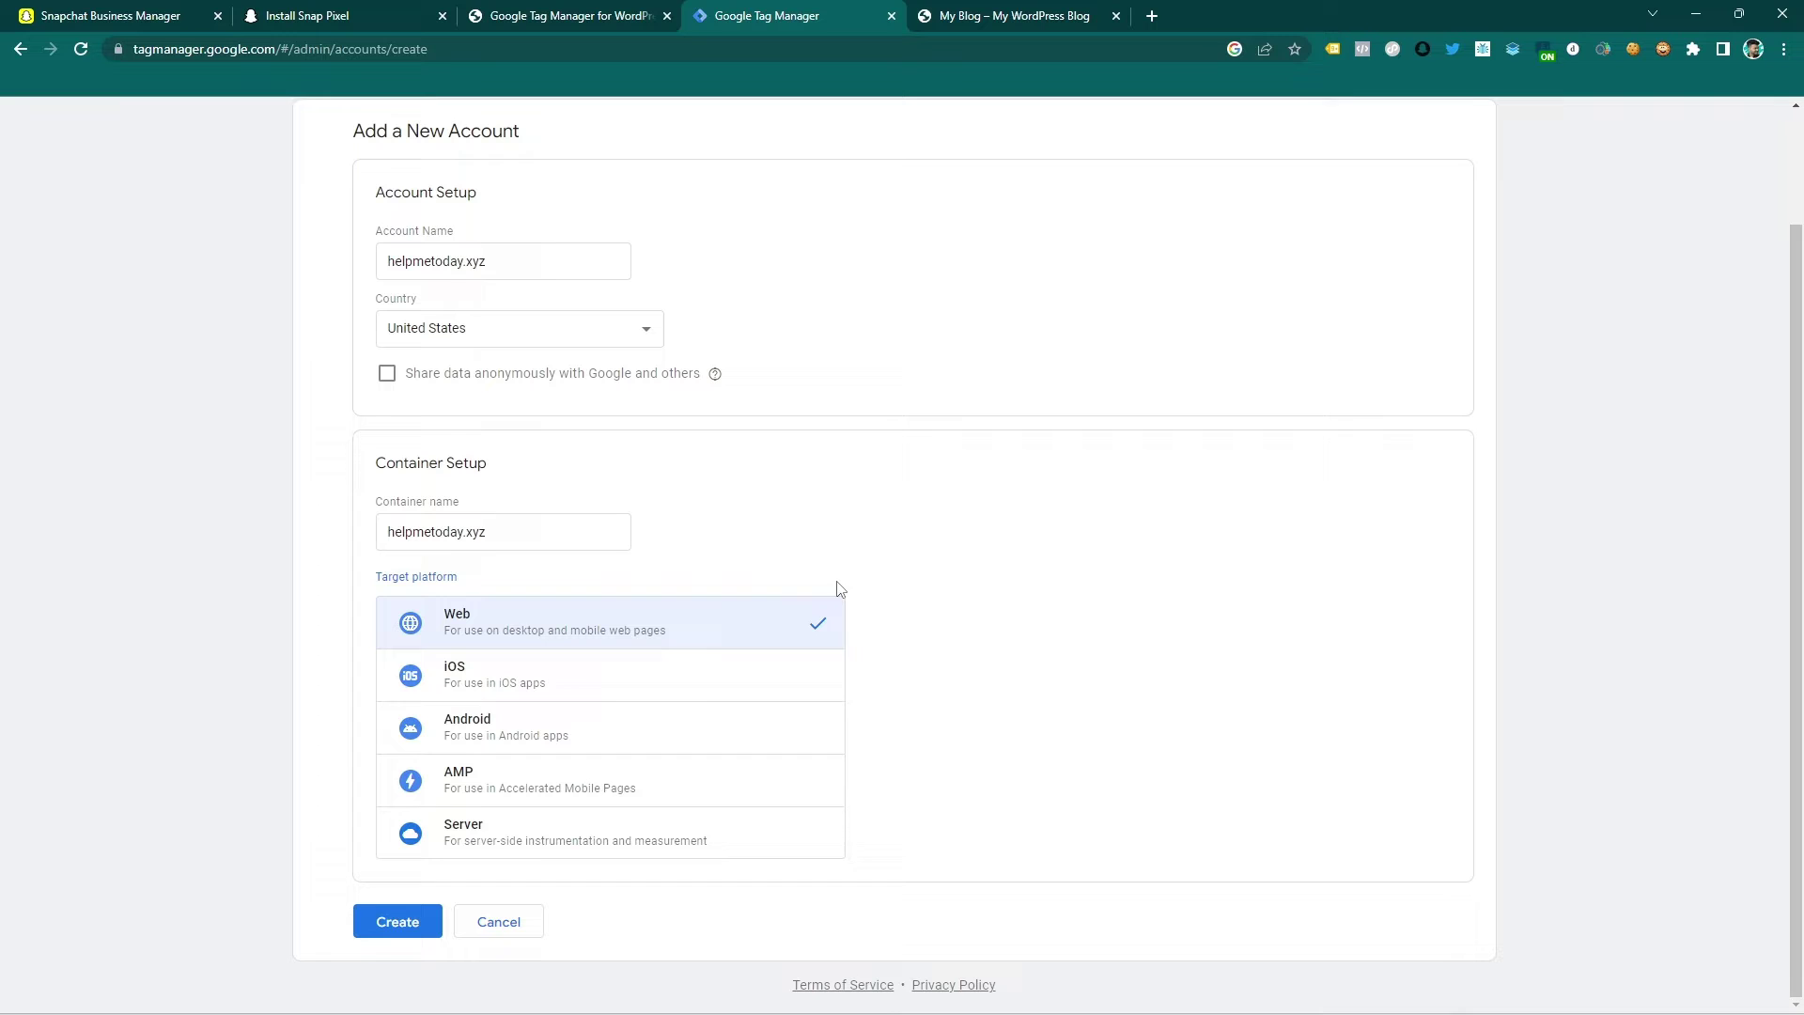
# Step: Create the account, accepting the Data Processing Terms and the Terms of Service
pyautogui.click(402, 923)
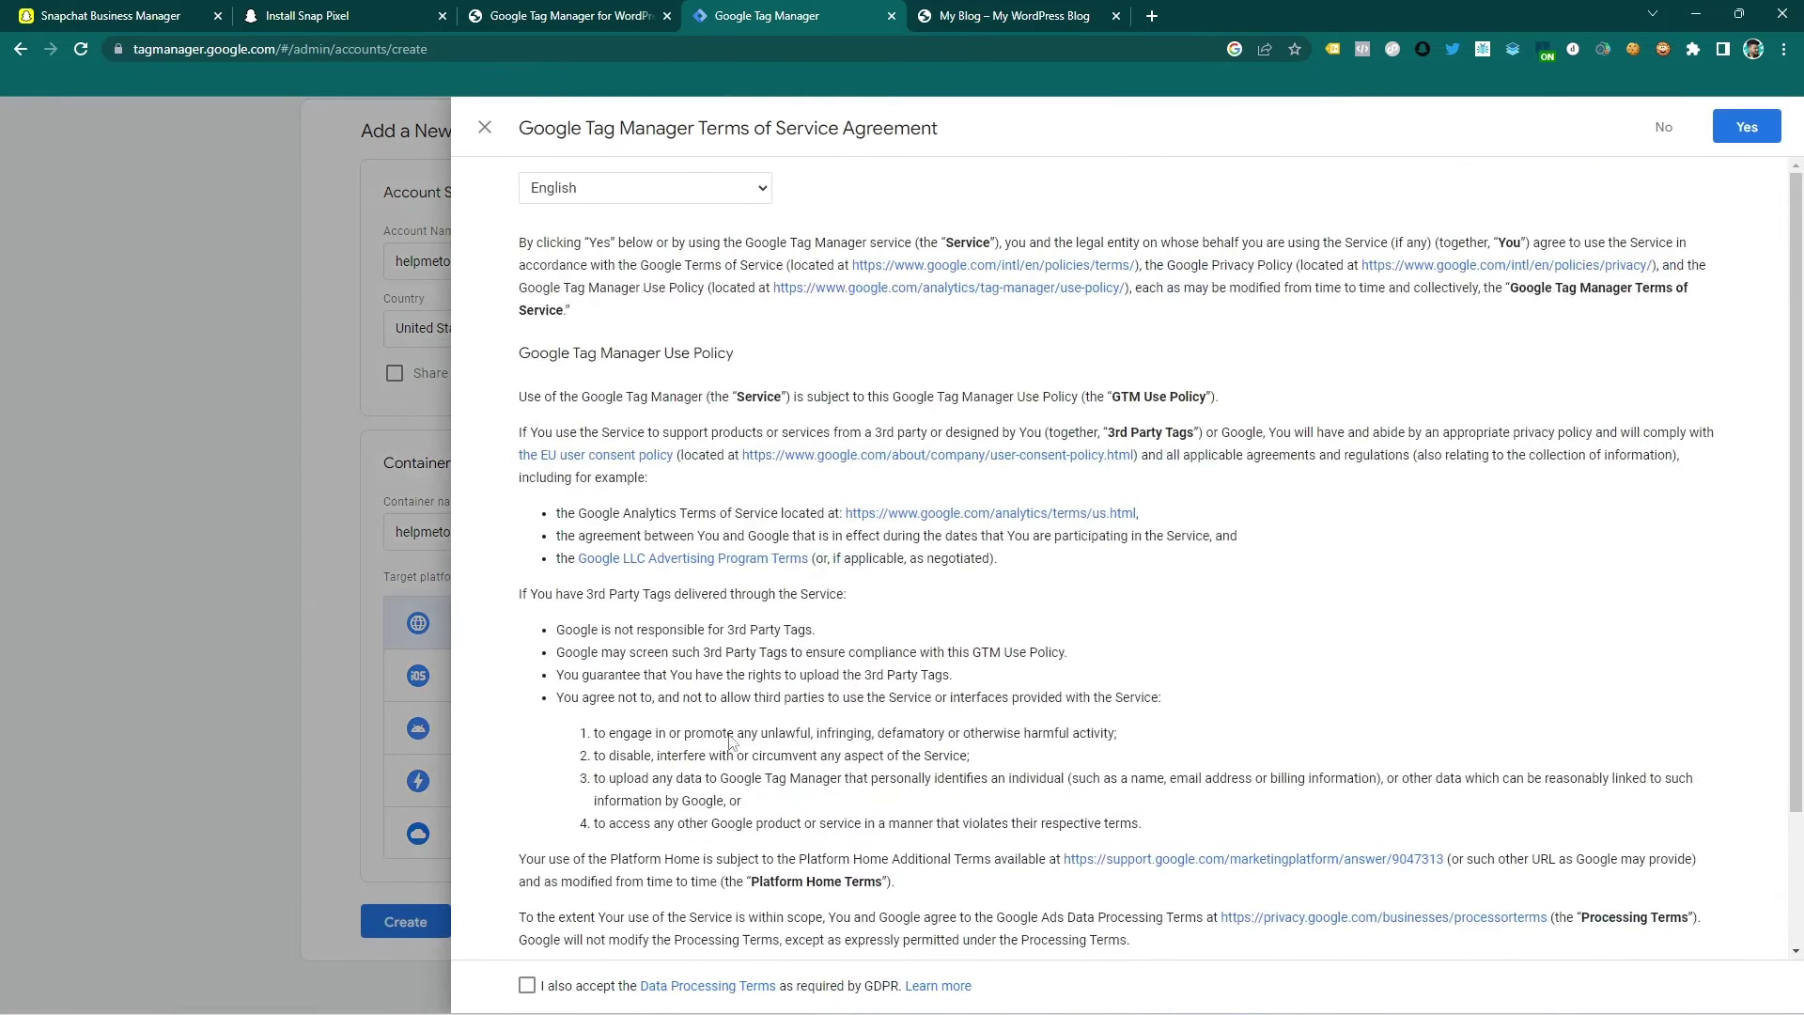
pyautogui.scroll(-2, 804, 731)
pyautogui.click(527, 985)
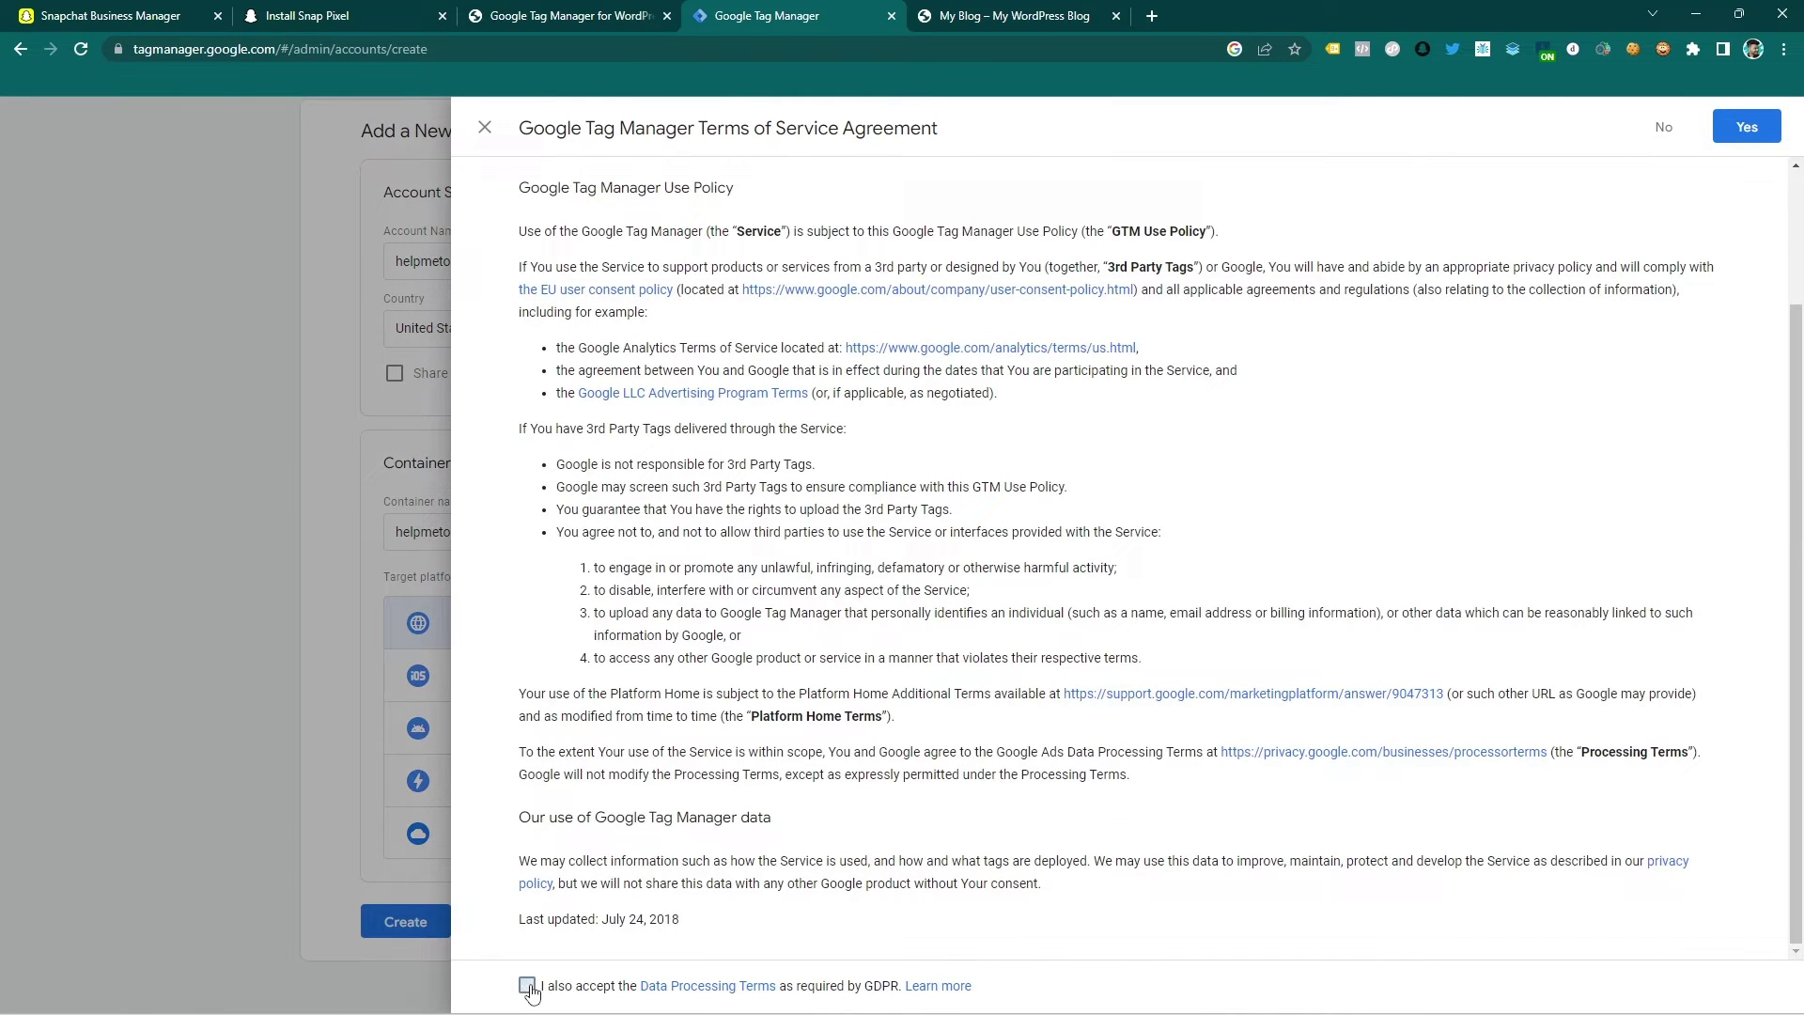
pyautogui.click(1745, 125)
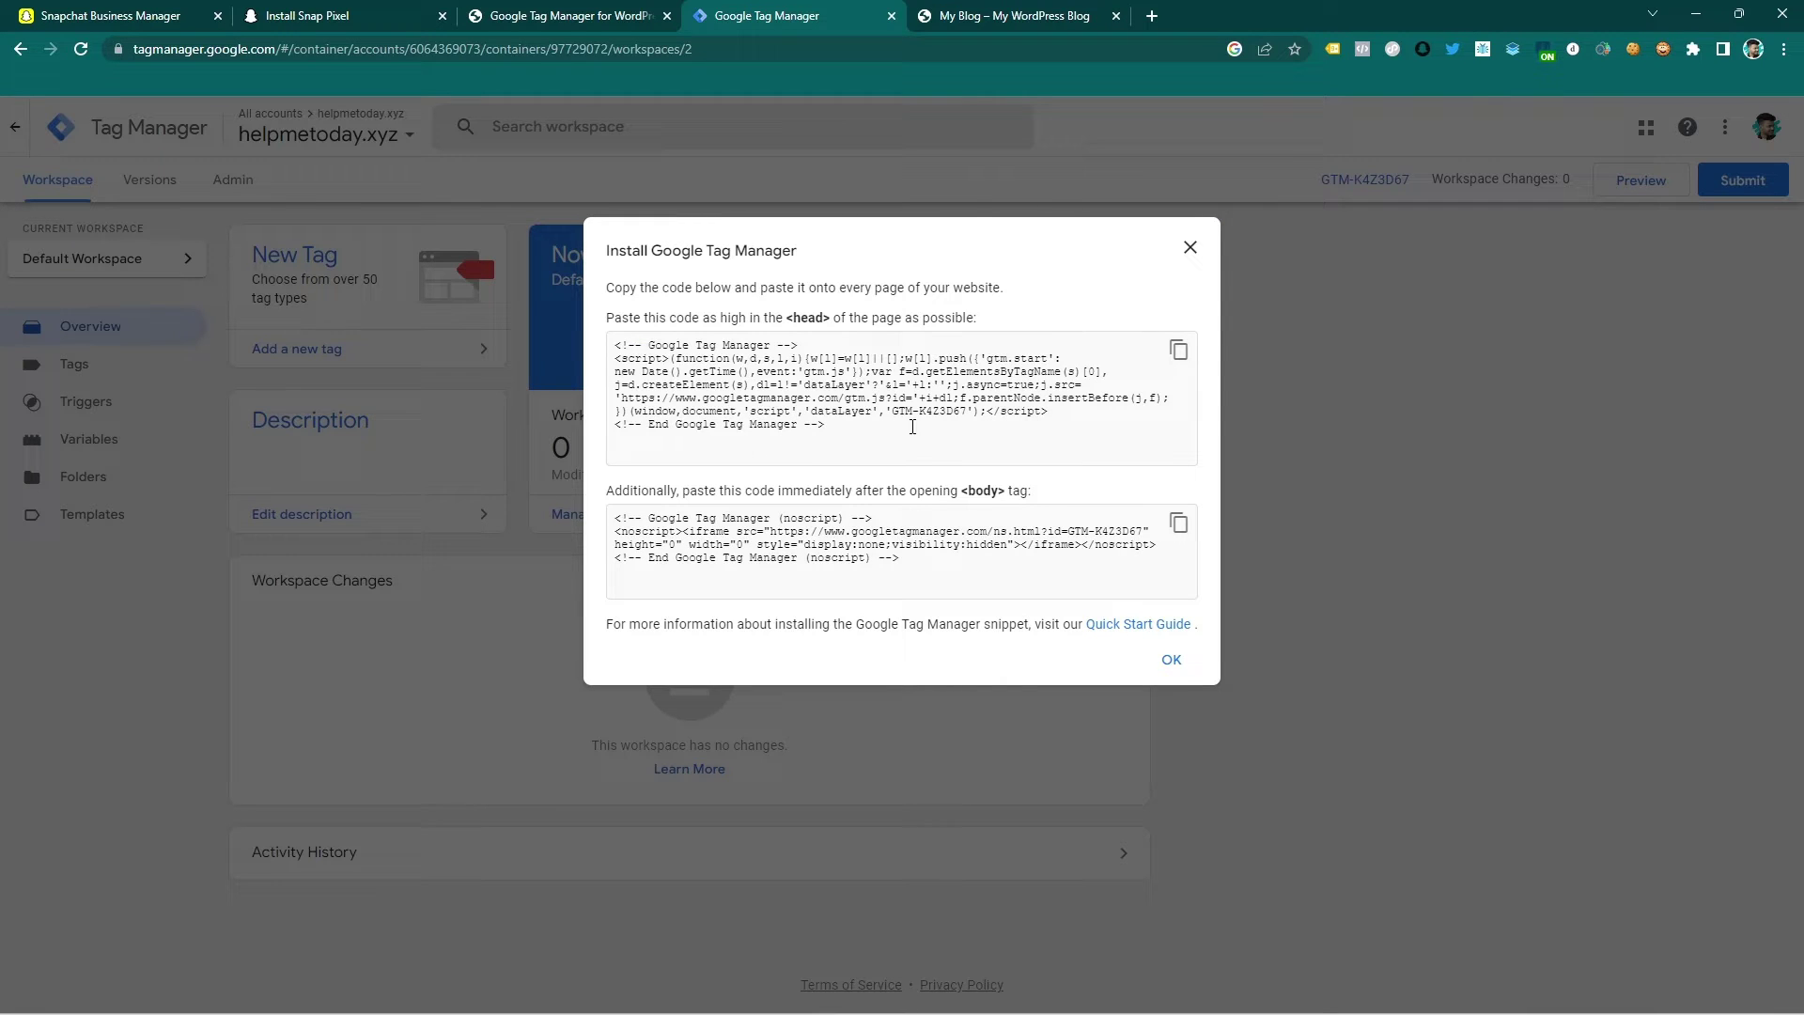
# Step: Copy the GTM-K4Z3D67 head snippet and switch to the My Blog tab
pyautogui.click(1178, 349)
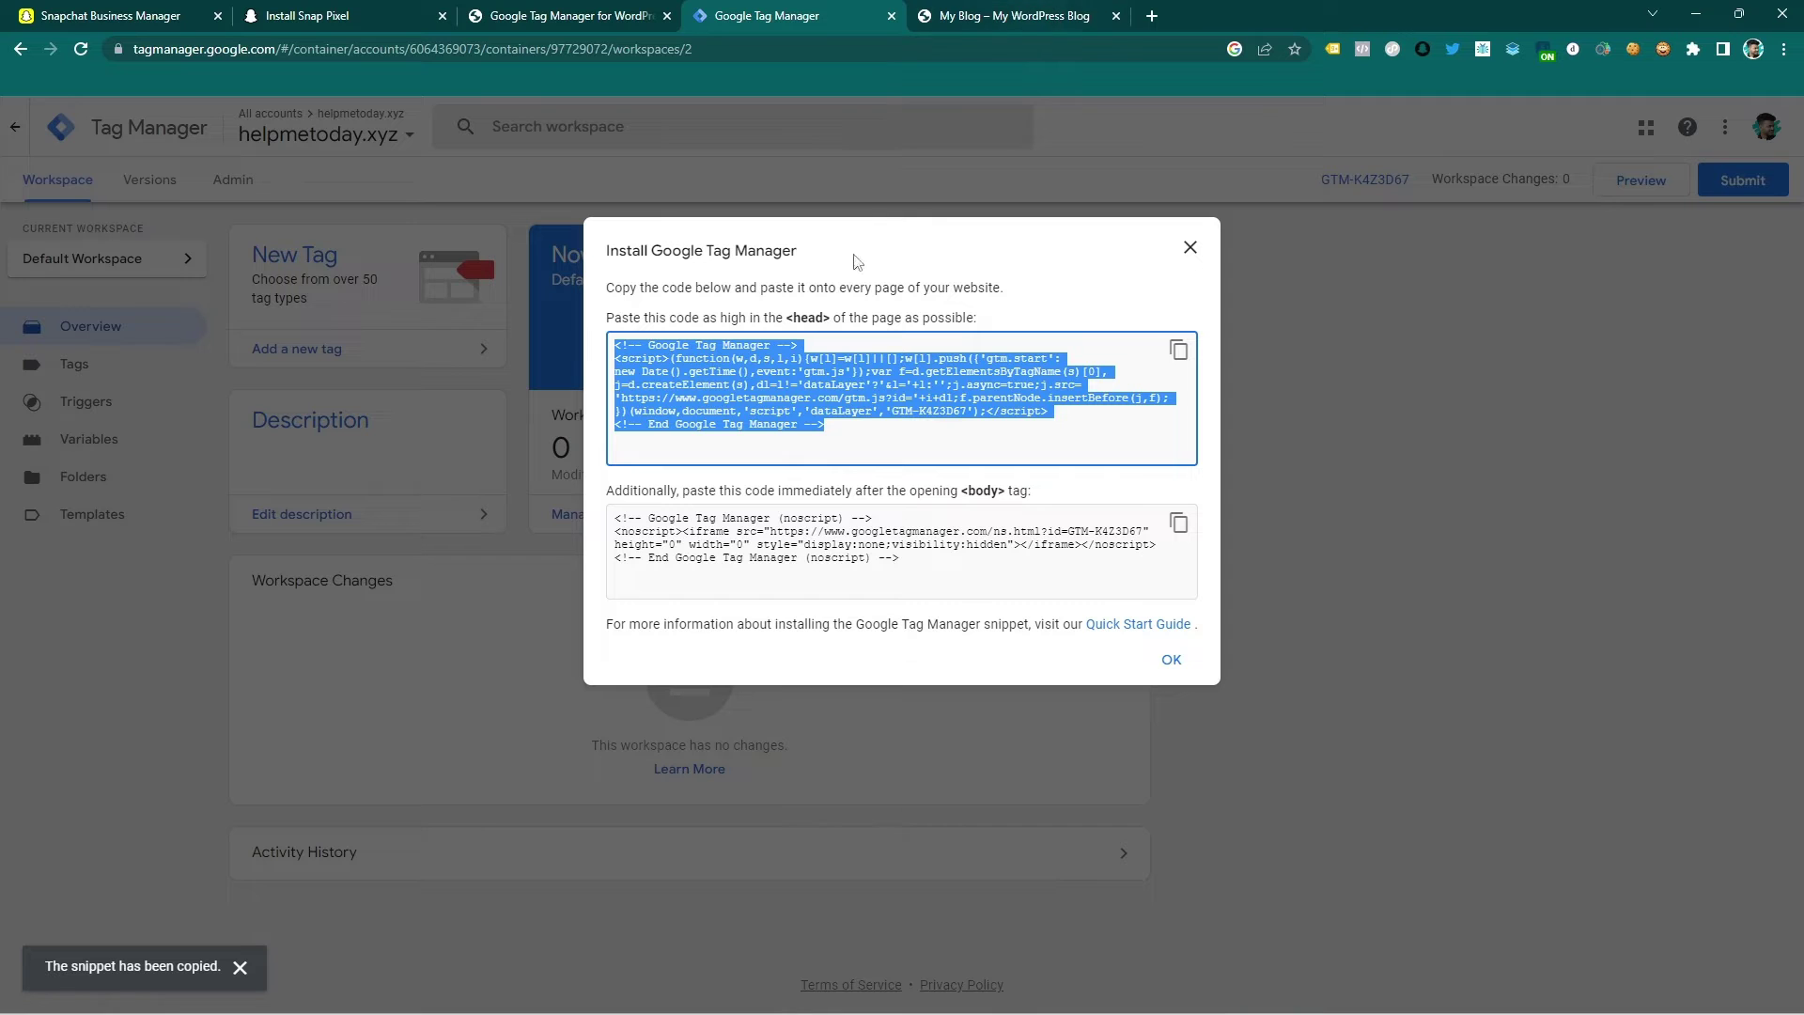
pyautogui.click(951, 13)
# Step: Open the Woodmart theme's header.php in the WordPress Theme File Editor
pyautogui.click(578, 310)
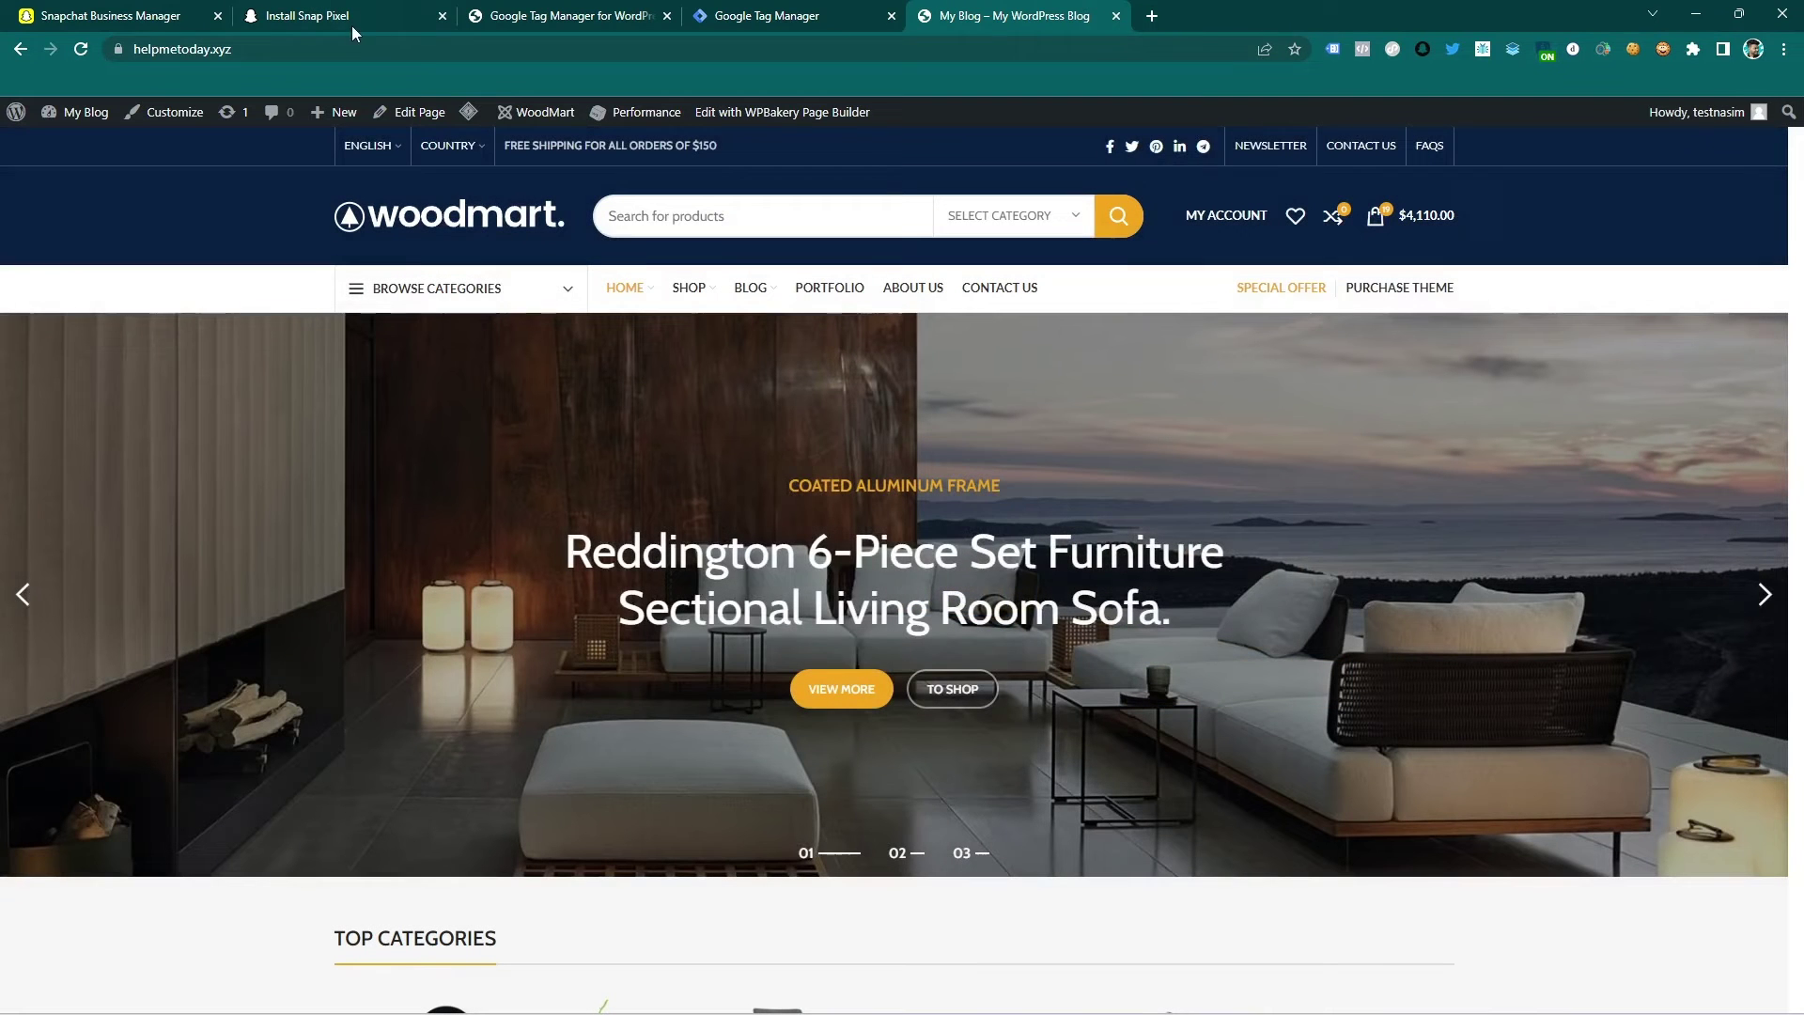
pyautogui.click(81, 113)
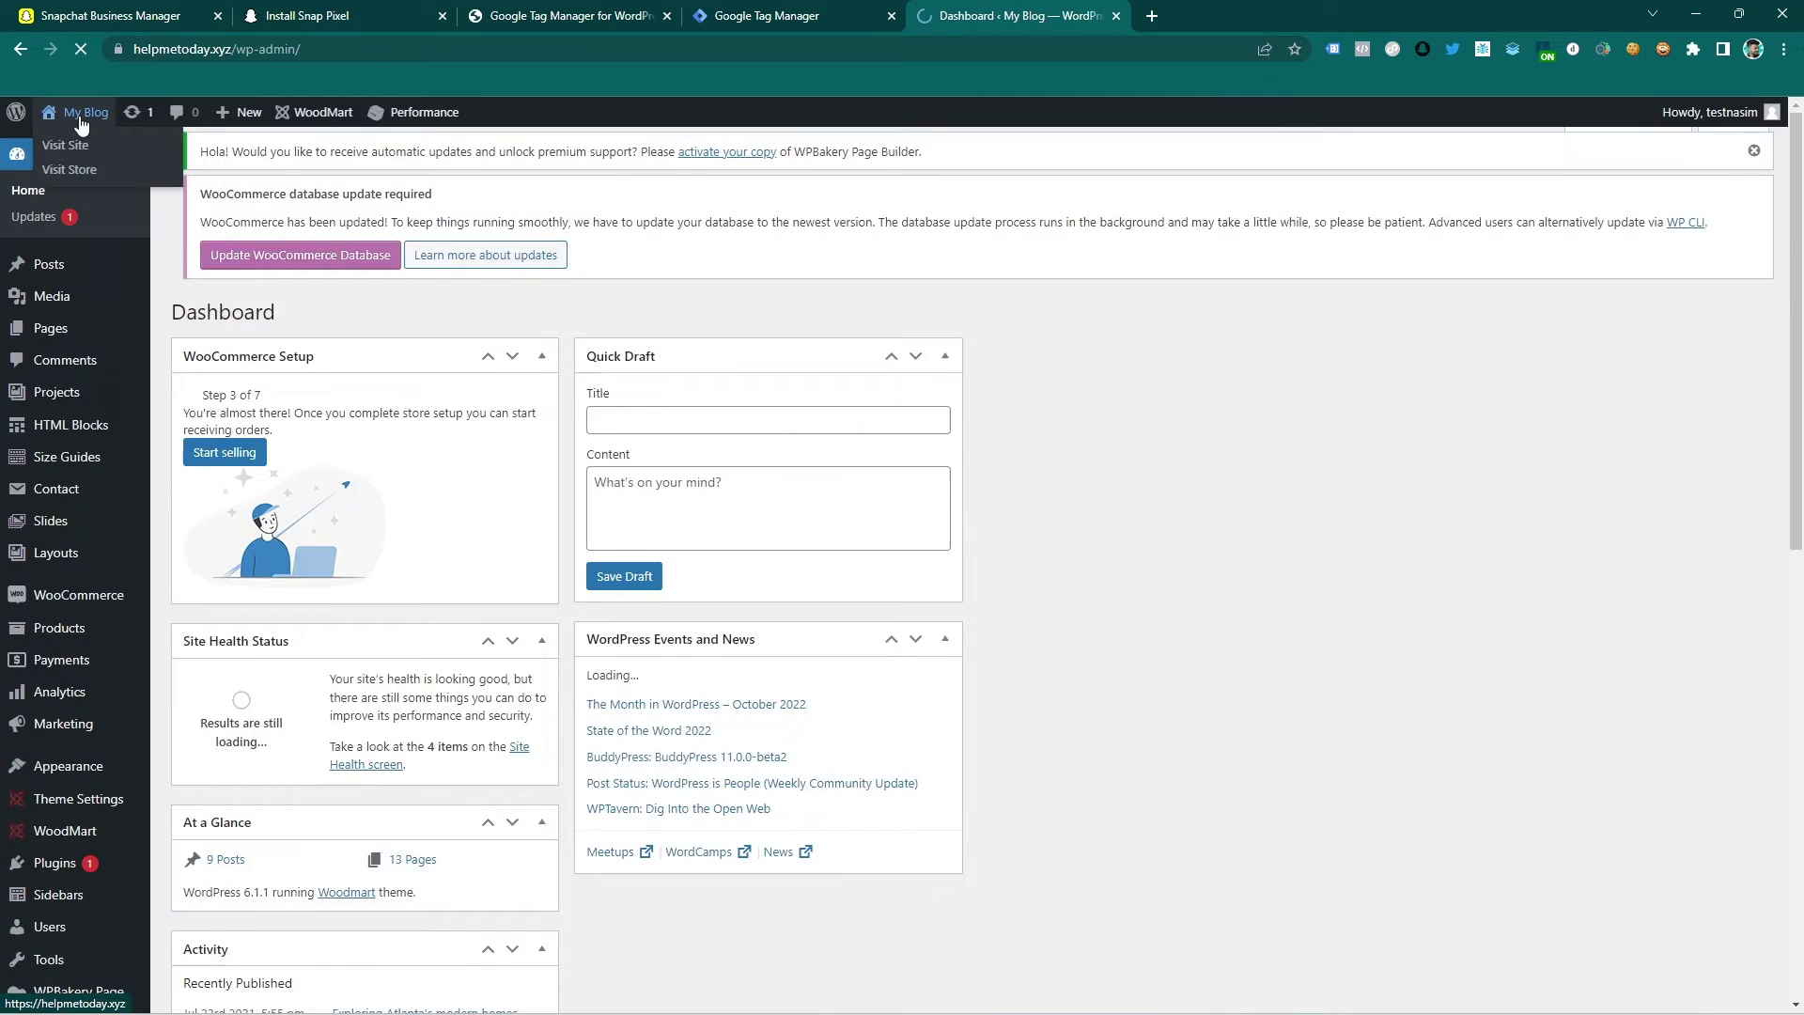
pyautogui.moveTo(71, 827)
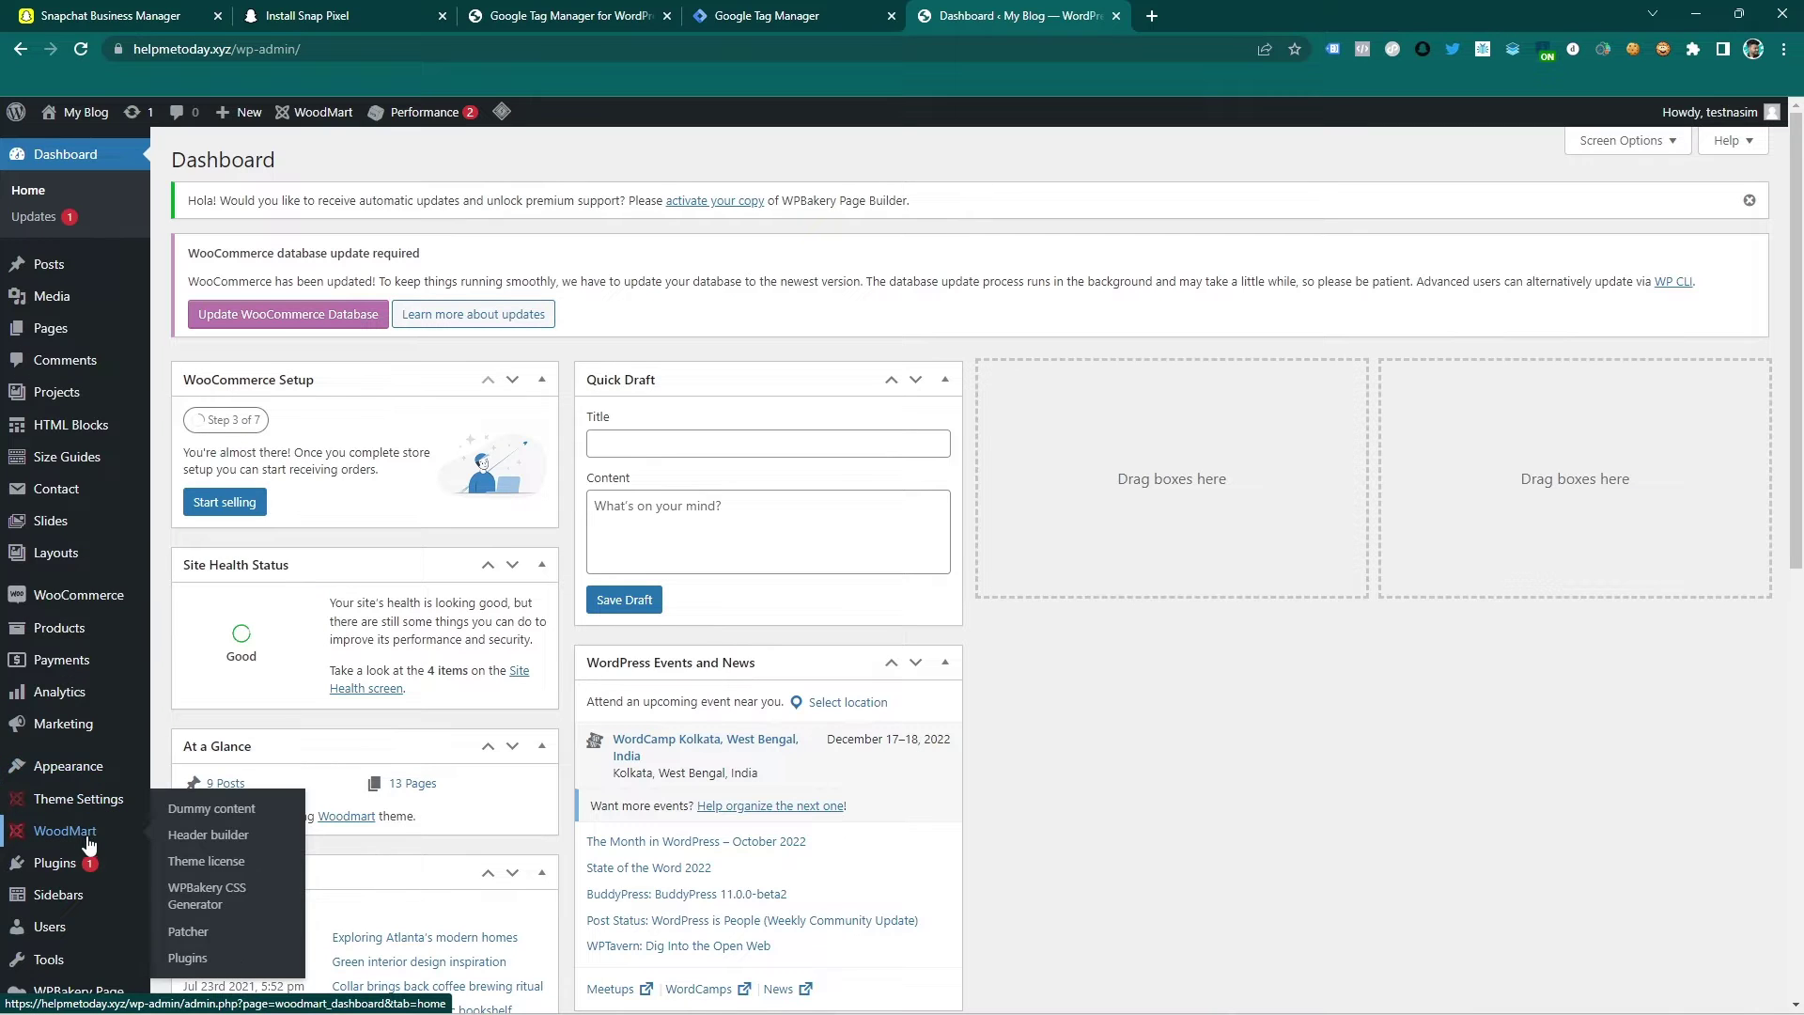
pyautogui.moveTo(94, 770)
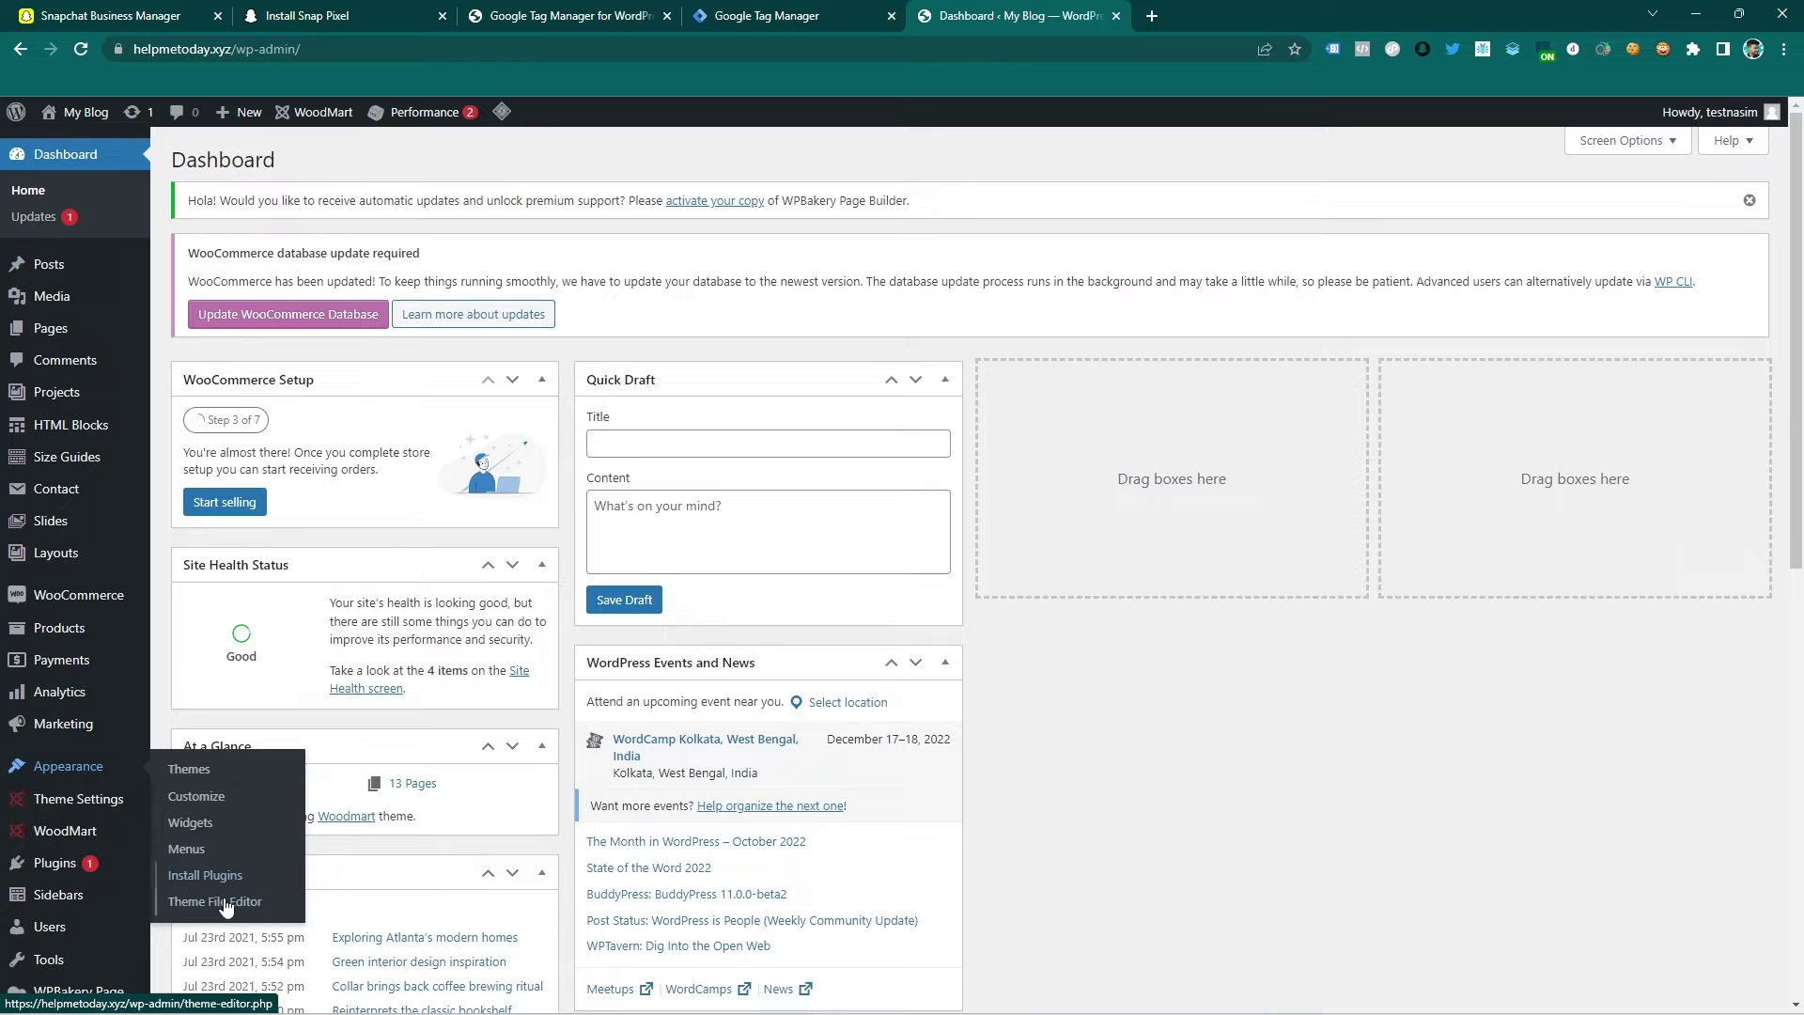
pyautogui.click(226, 902)
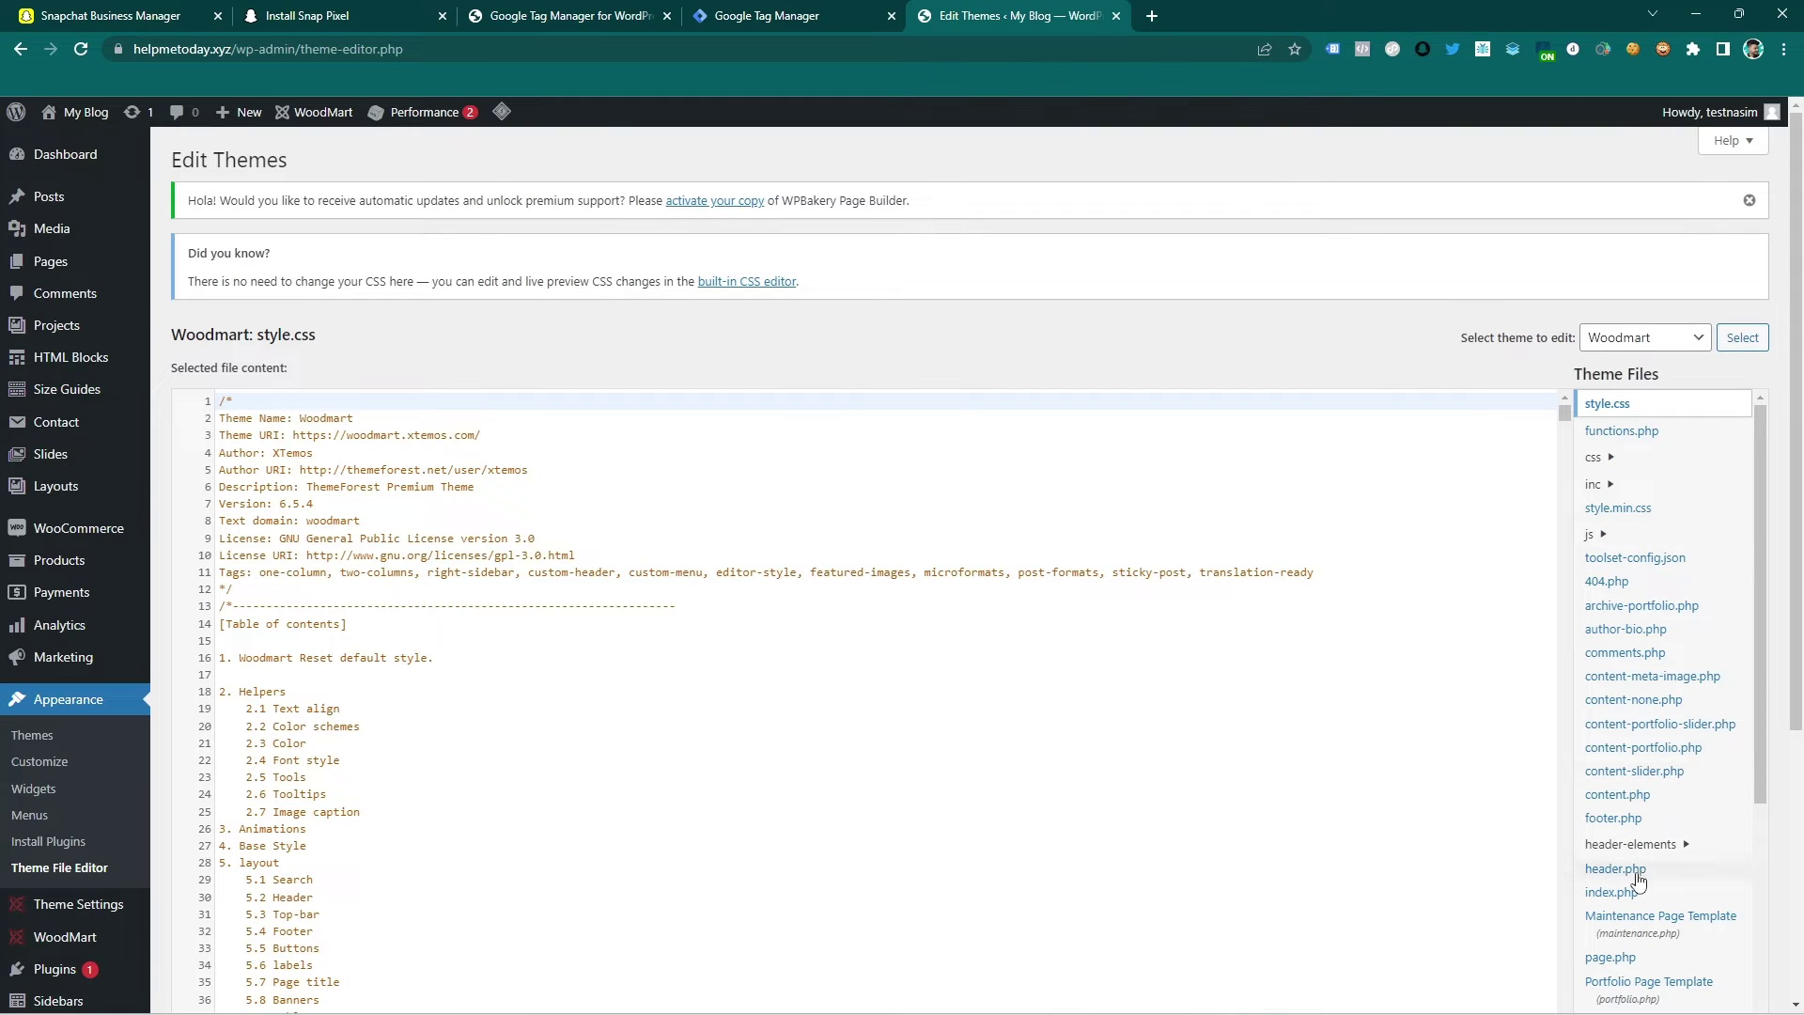
pyautogui.click(1634, 870)
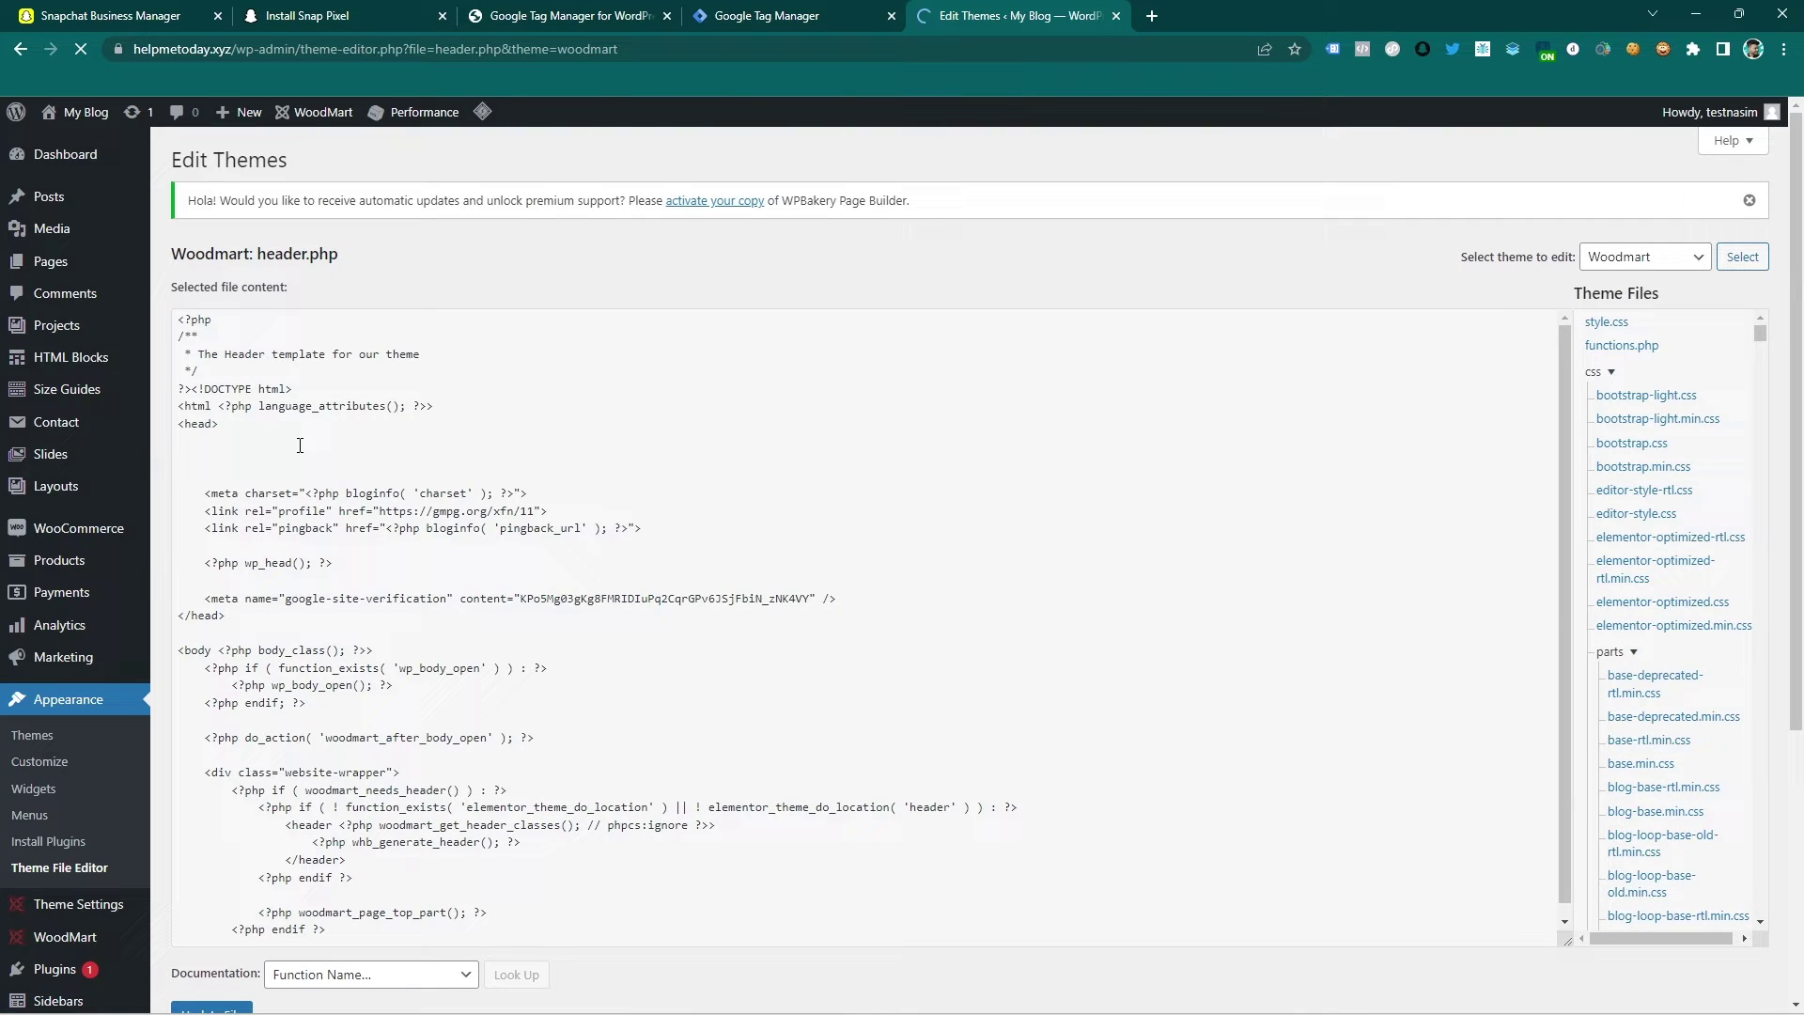
# Step: Paste the Tag Manager script right after the opening head tag and save header.php
pyautogui.click(264, 451)
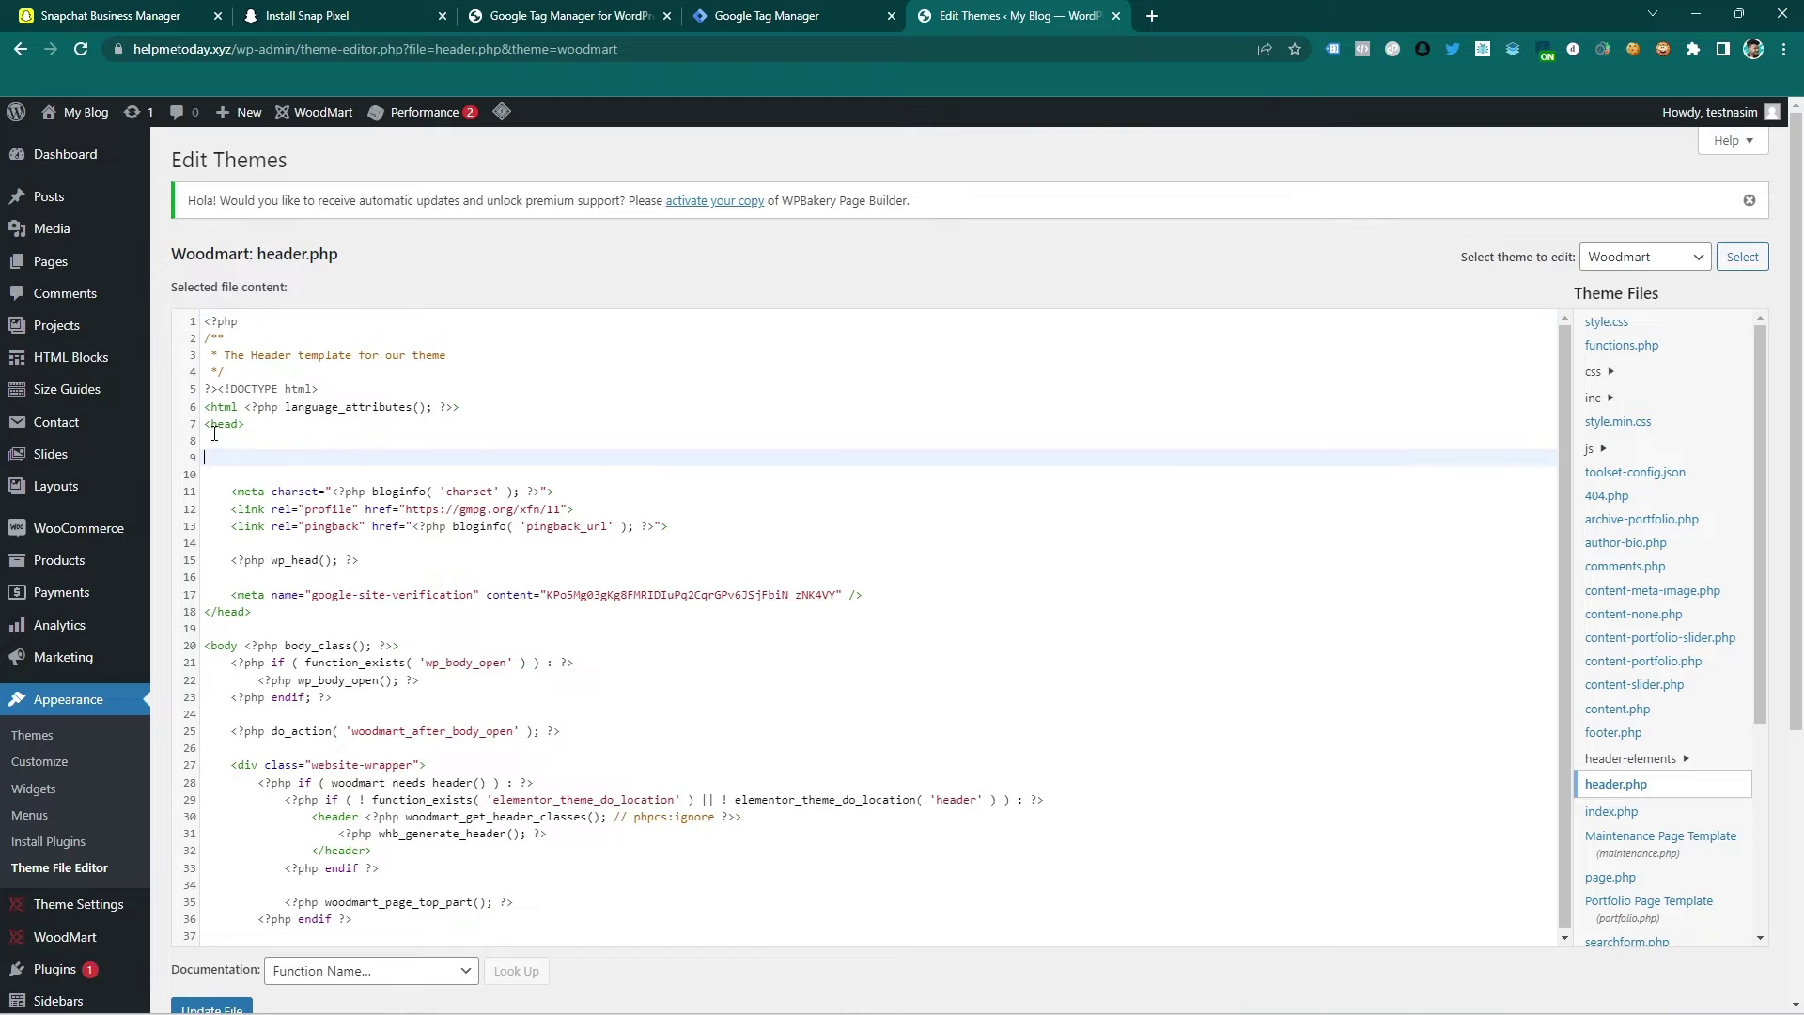
pyautogui.write("<!-- Google Tag Manager --> <script>(function(w,d,s,l,i){w[l]=w[l]||[];w[l].push({'gtm.start': new Date().getTime(),event:'gtm.js'});var f=d.getElementsByTagName(s)[0], j=d.createElement(s),dl=l!='dataLayer'?'&l='+l:'';j.async=true;j.src= 'https://www.googletagmanager.com/gtm.js?id='+i+dl;f.parentNode.insertBefore(j,f); })(window,document,'script','dataLayer','GTM-K4Z3D67');</script> <!-- End Google Tag Manager -->")
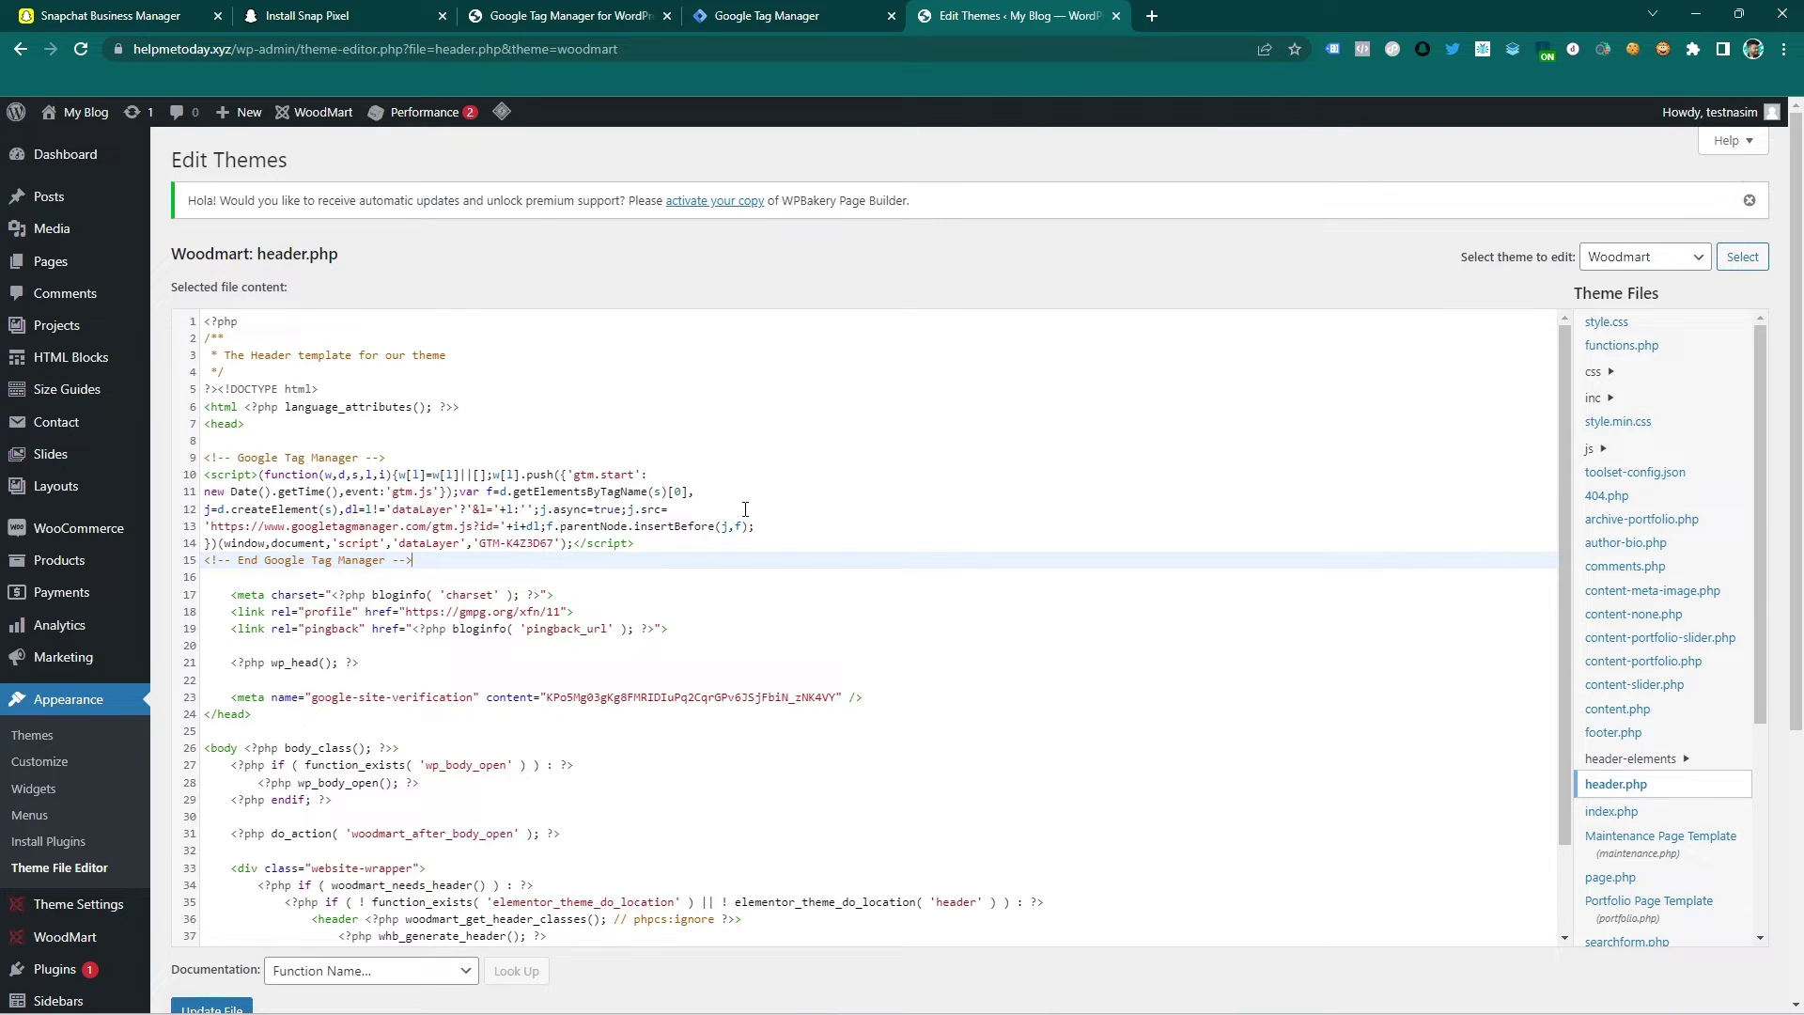
pyautogui.click(792, 9)
pyautogui.click(1034, 15)
pyautogui.click(196, 1005)
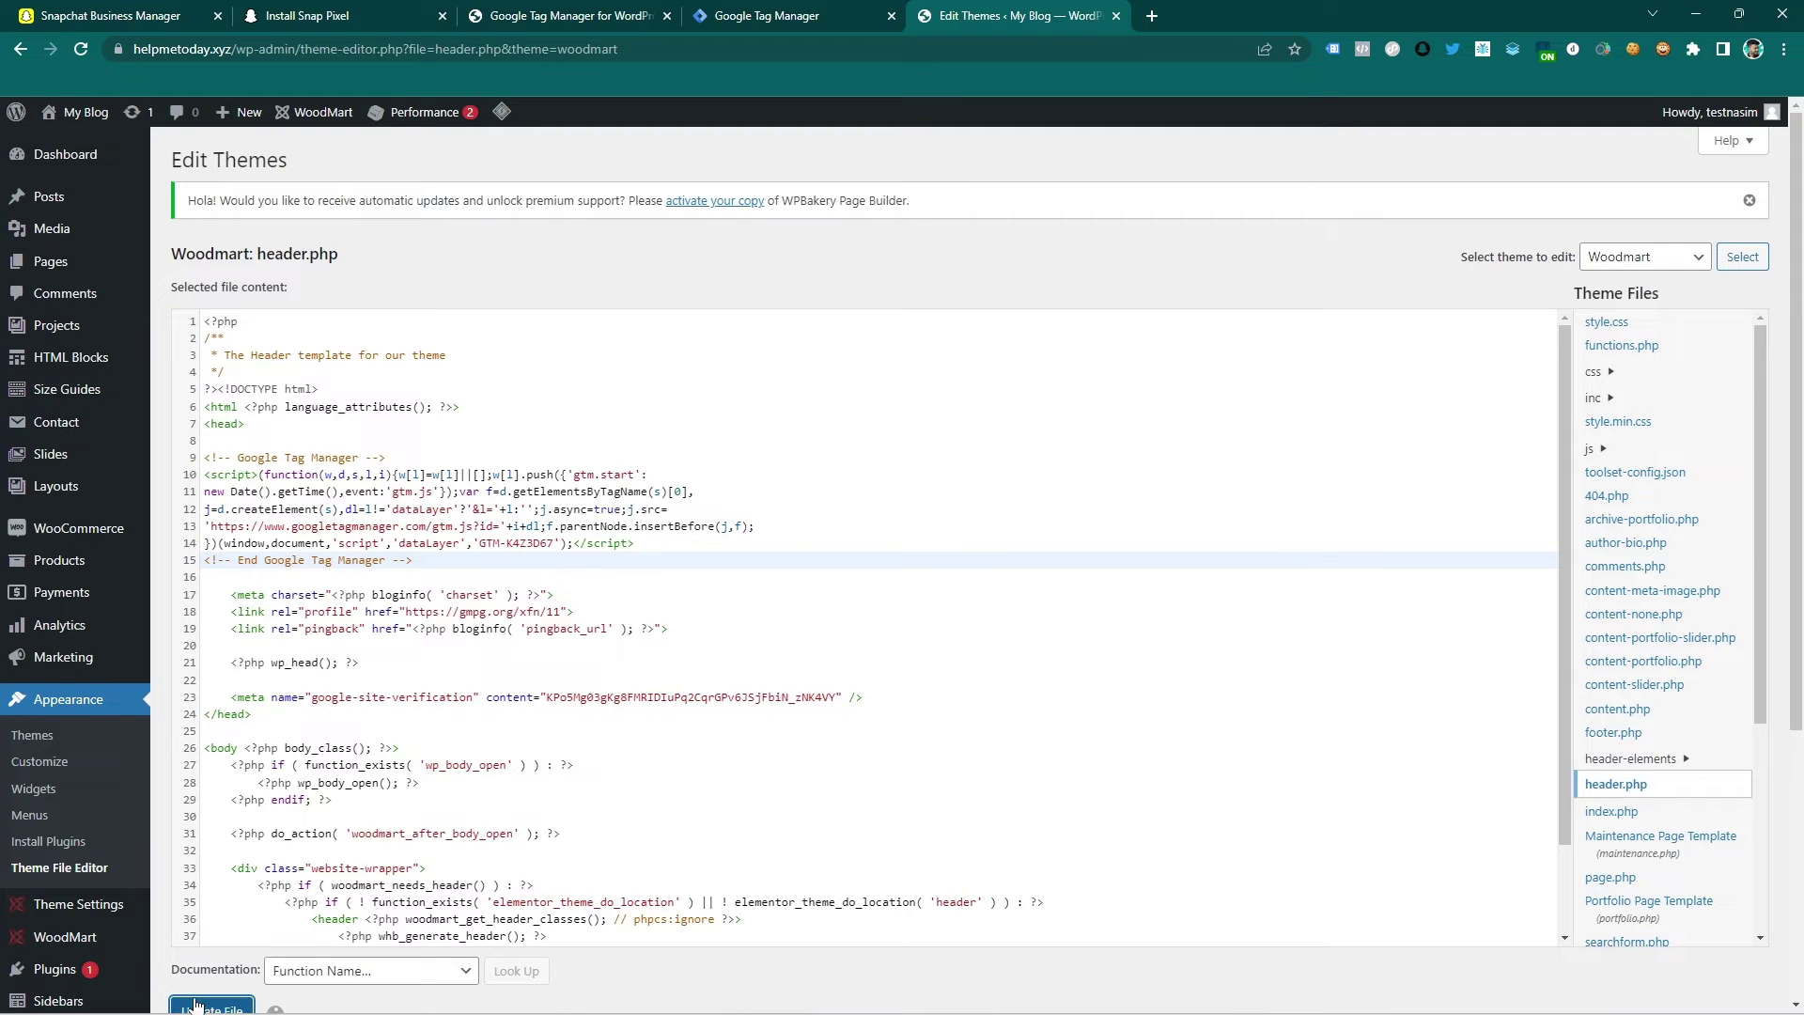
pyautogui.scroll(-2, 428, 717)
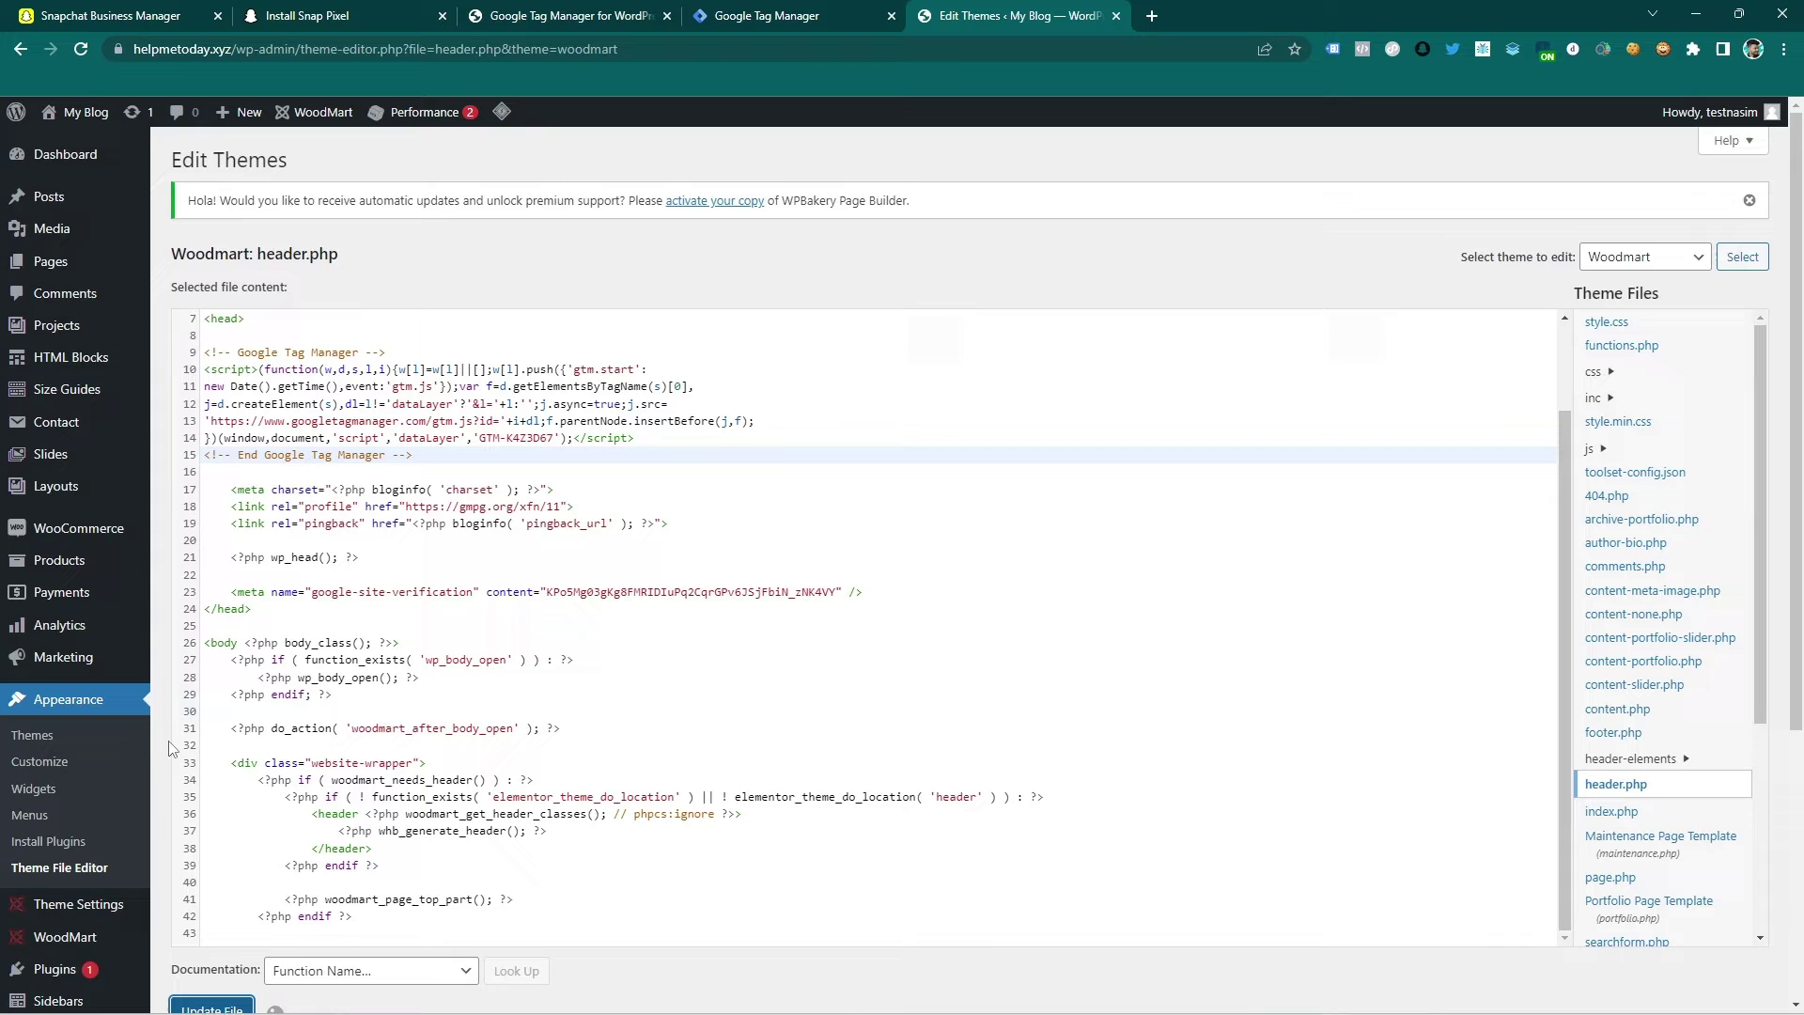
pyautogui.scroll(-2, 158, 747)
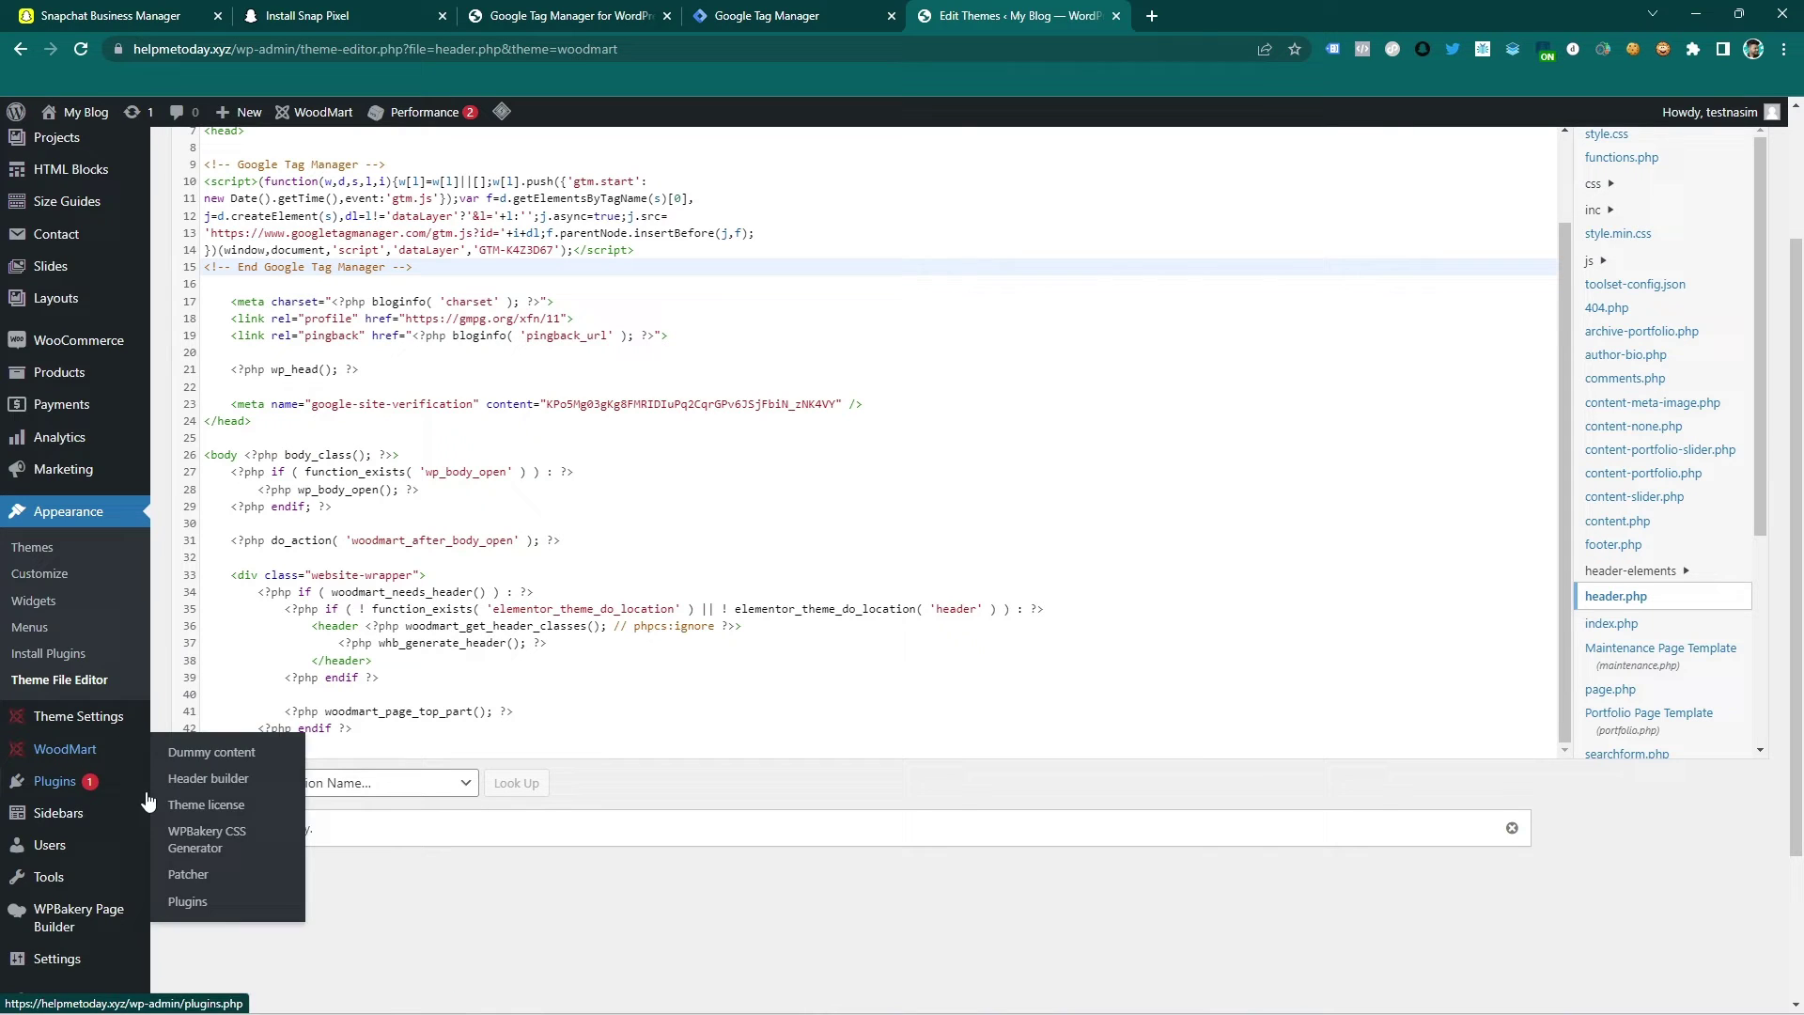
# Step: Open the GTM4WP plugin settings from the WordPress Installed Plugins list
pyautogui.moveTo(60, 788)
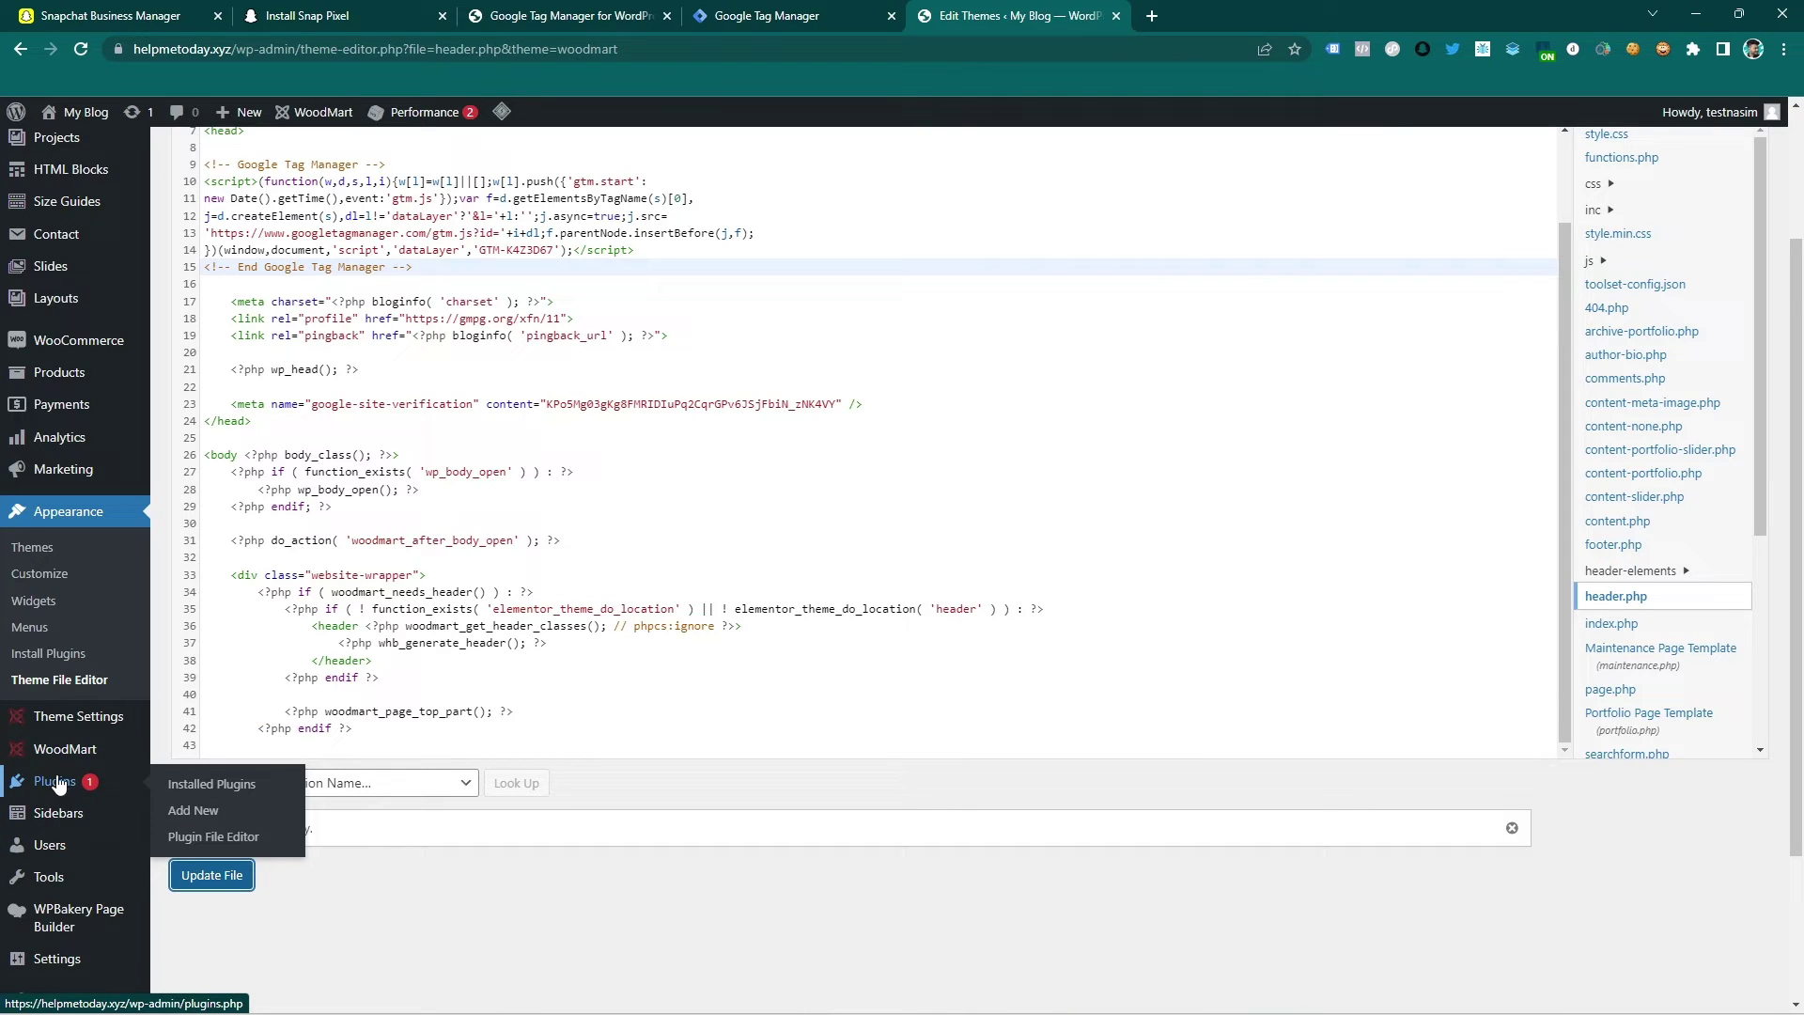
pyautogui.click(59, 784)
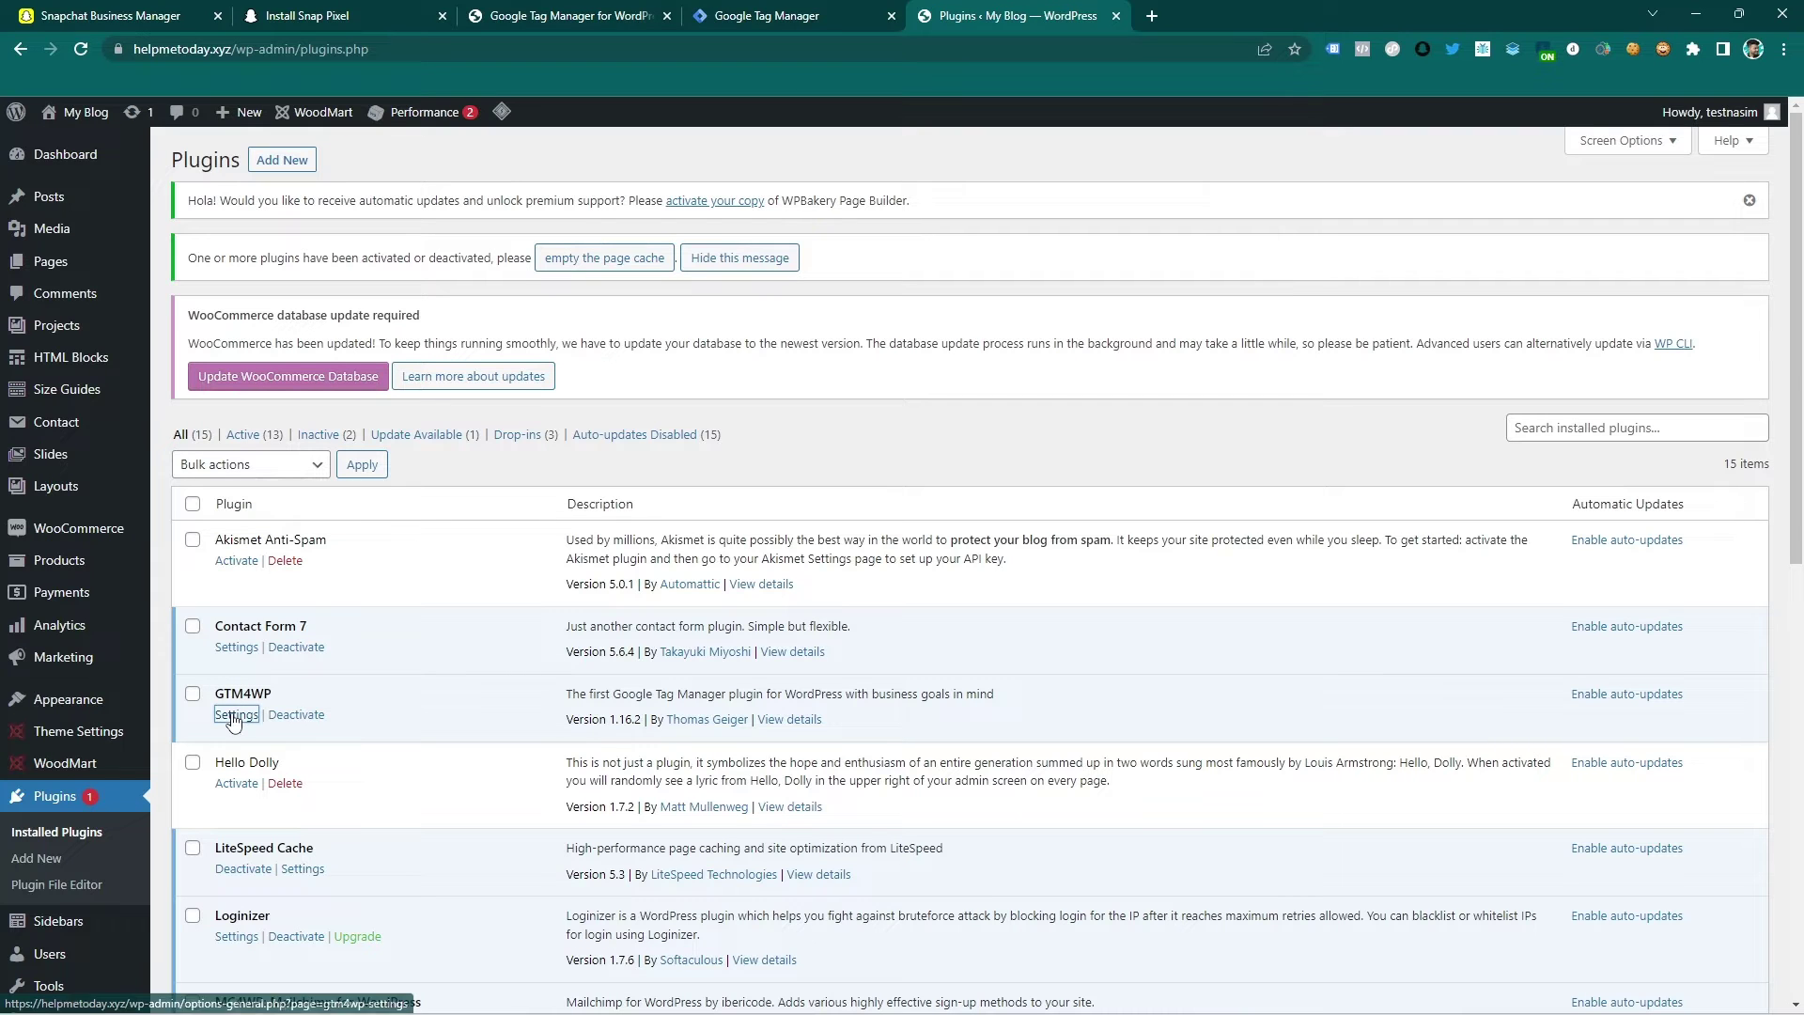
pyautogui.click(237, 715)
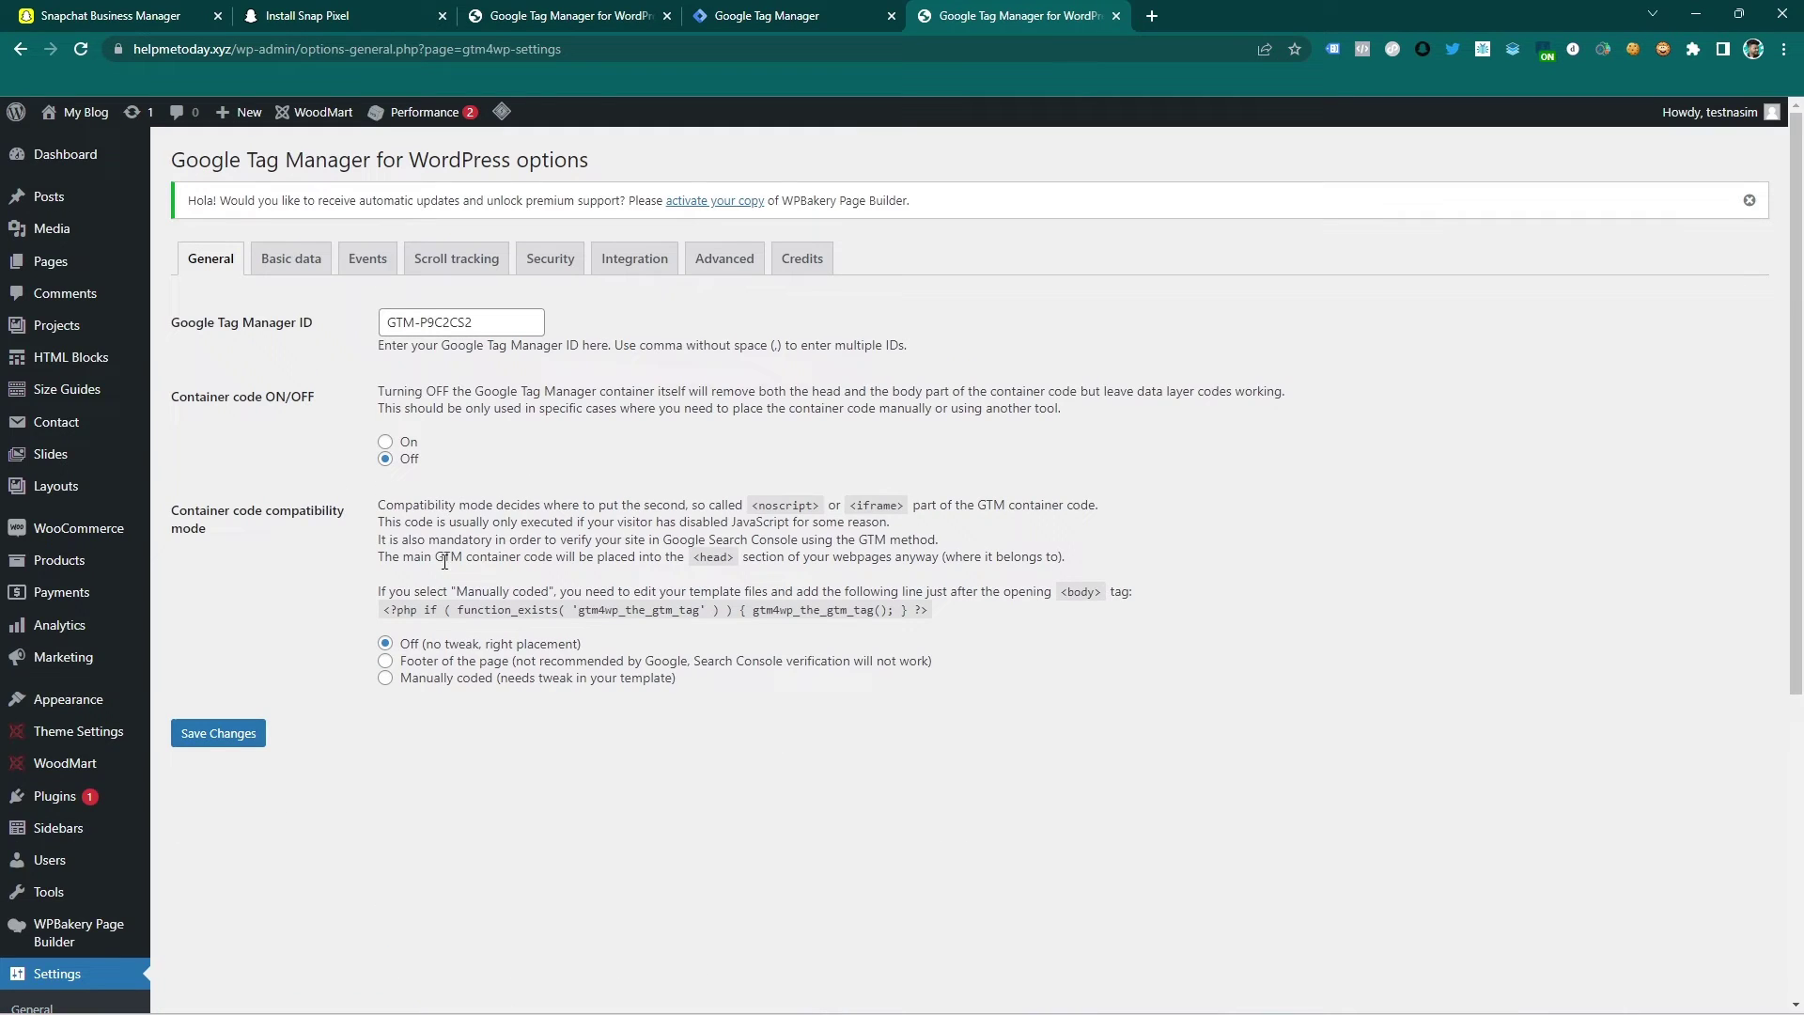
# Step: Copy container ID GTM-K4Z3D67 from Tag Manager's install code, replace the plugin's Tag Manager ID, and save
pyautogui.click(794, 16)
pyautogui.click(785, 413)
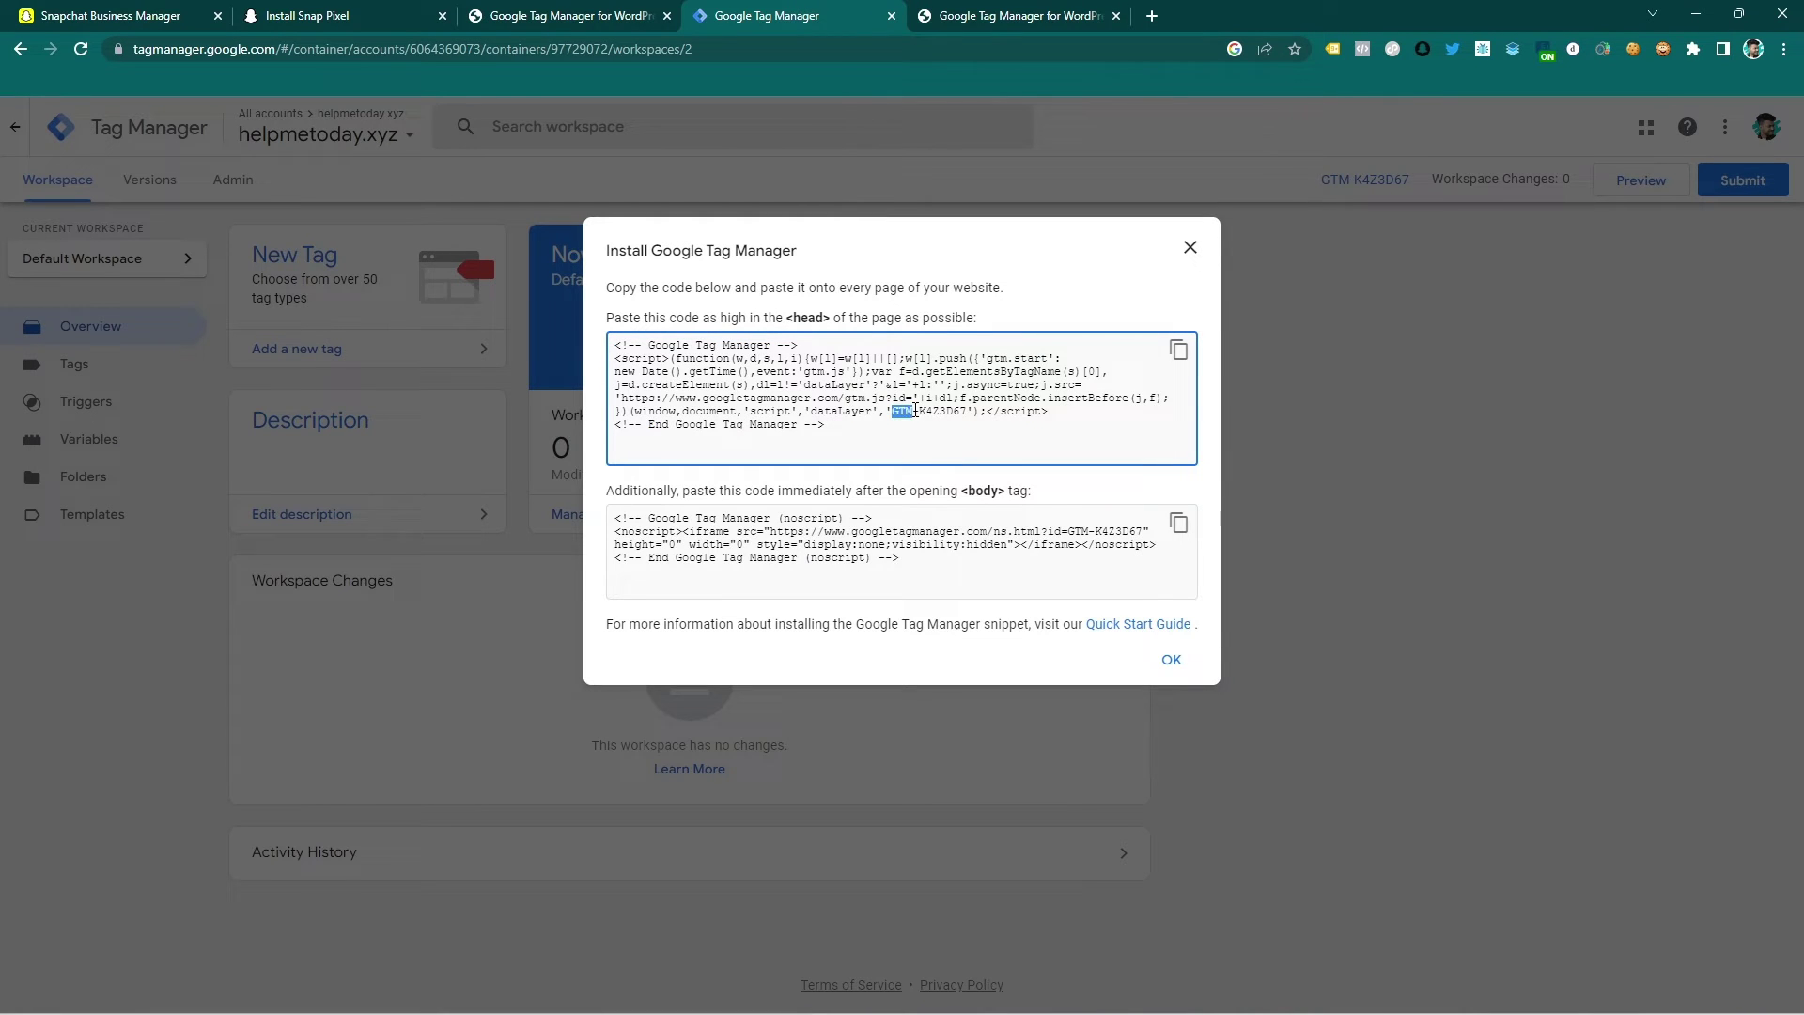
pyautogui.moveTo(915, 411); pyautogui.dragTo(962, 412)
pyautogui.click(1079, 11)
pyautogui.tripleClick(543, 326)
pyautogui.write('GTM-K4Z3D67')
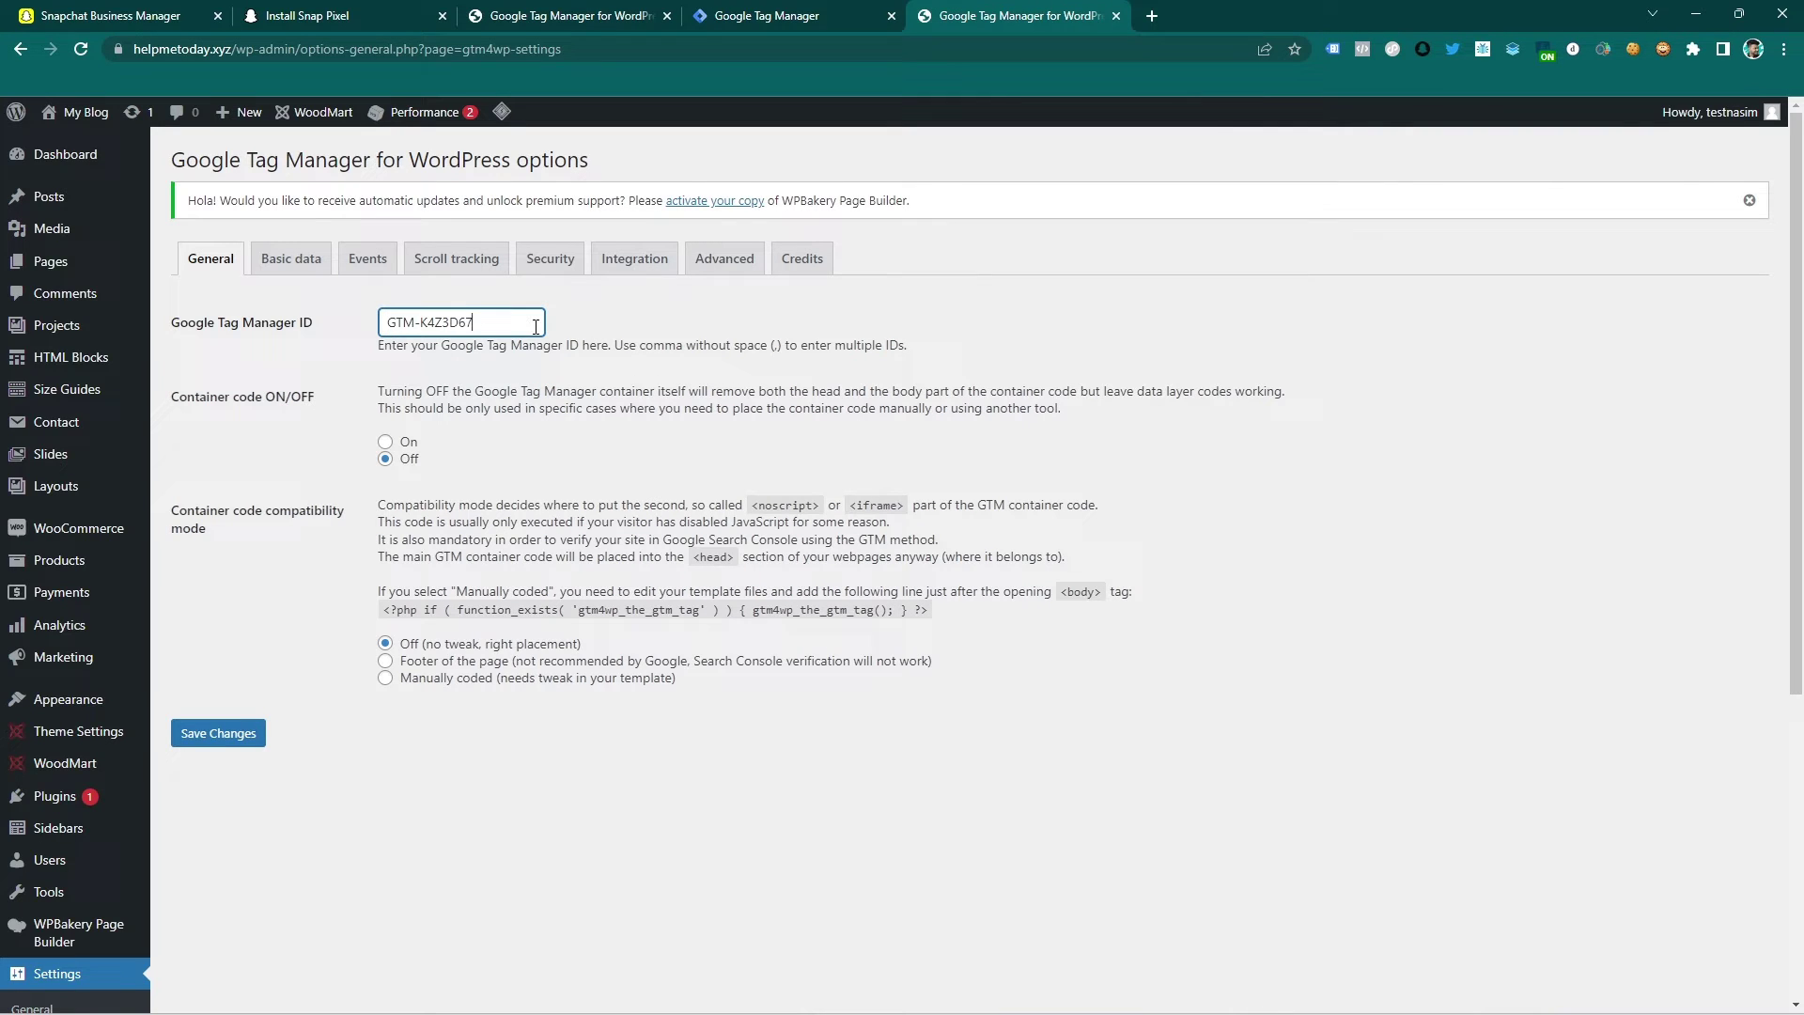
pyautogui.click(226, 740)
pyautogui.click(226, 740)
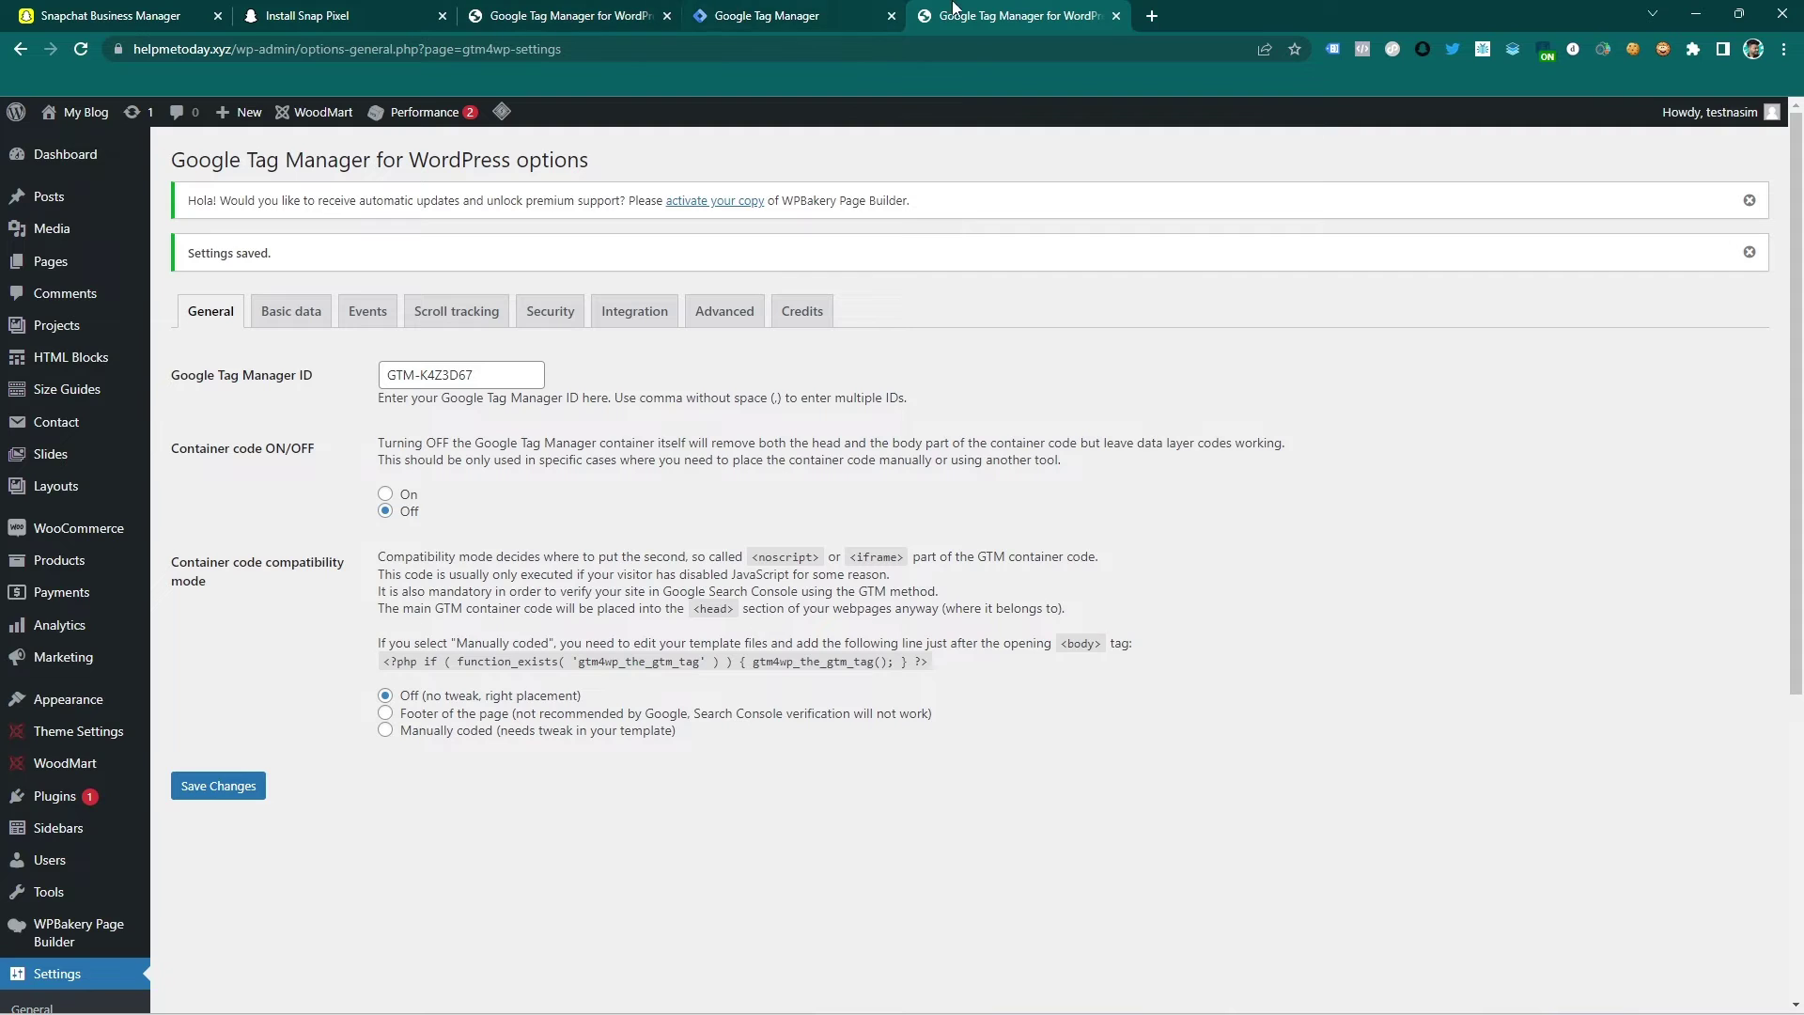
# Step: Check the live blog front end in a new tab, then close that tab
pyautogui.moveTo(81, 114)
pyautogui.click(74, 146)
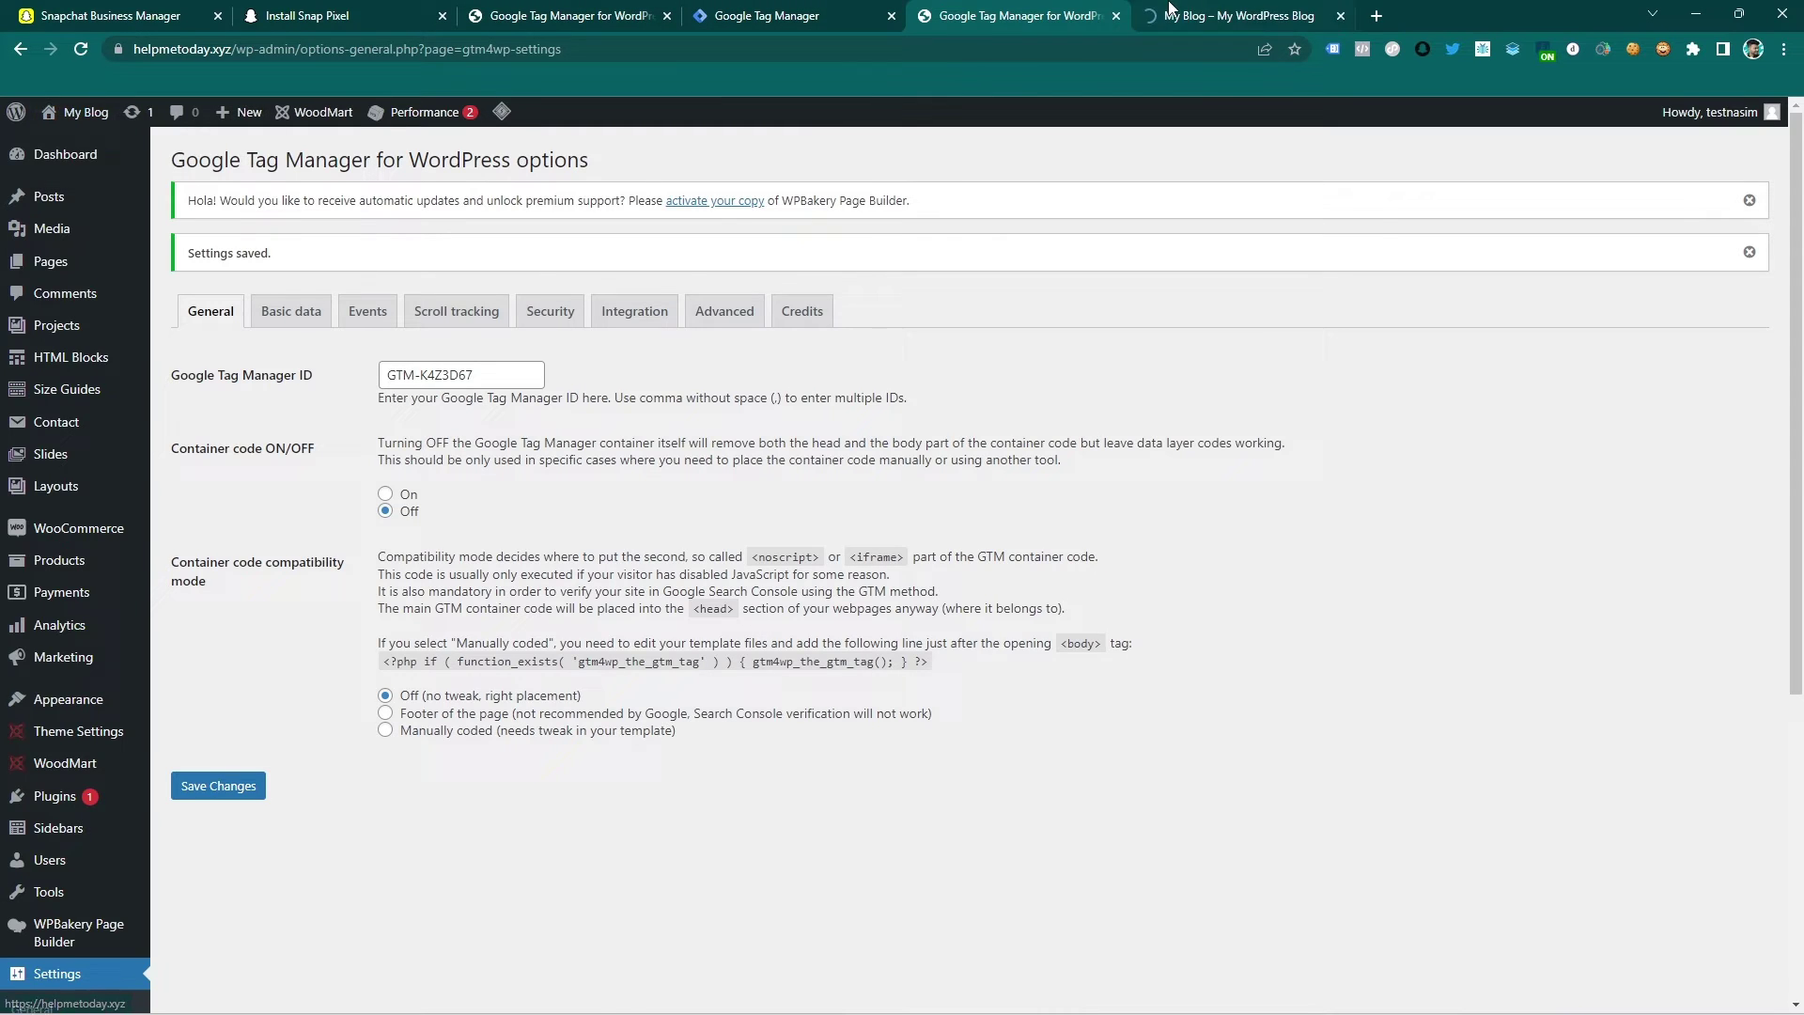
pyautogui.click(771, 44)
pyautogui.hotkey('ctrl', 'c')
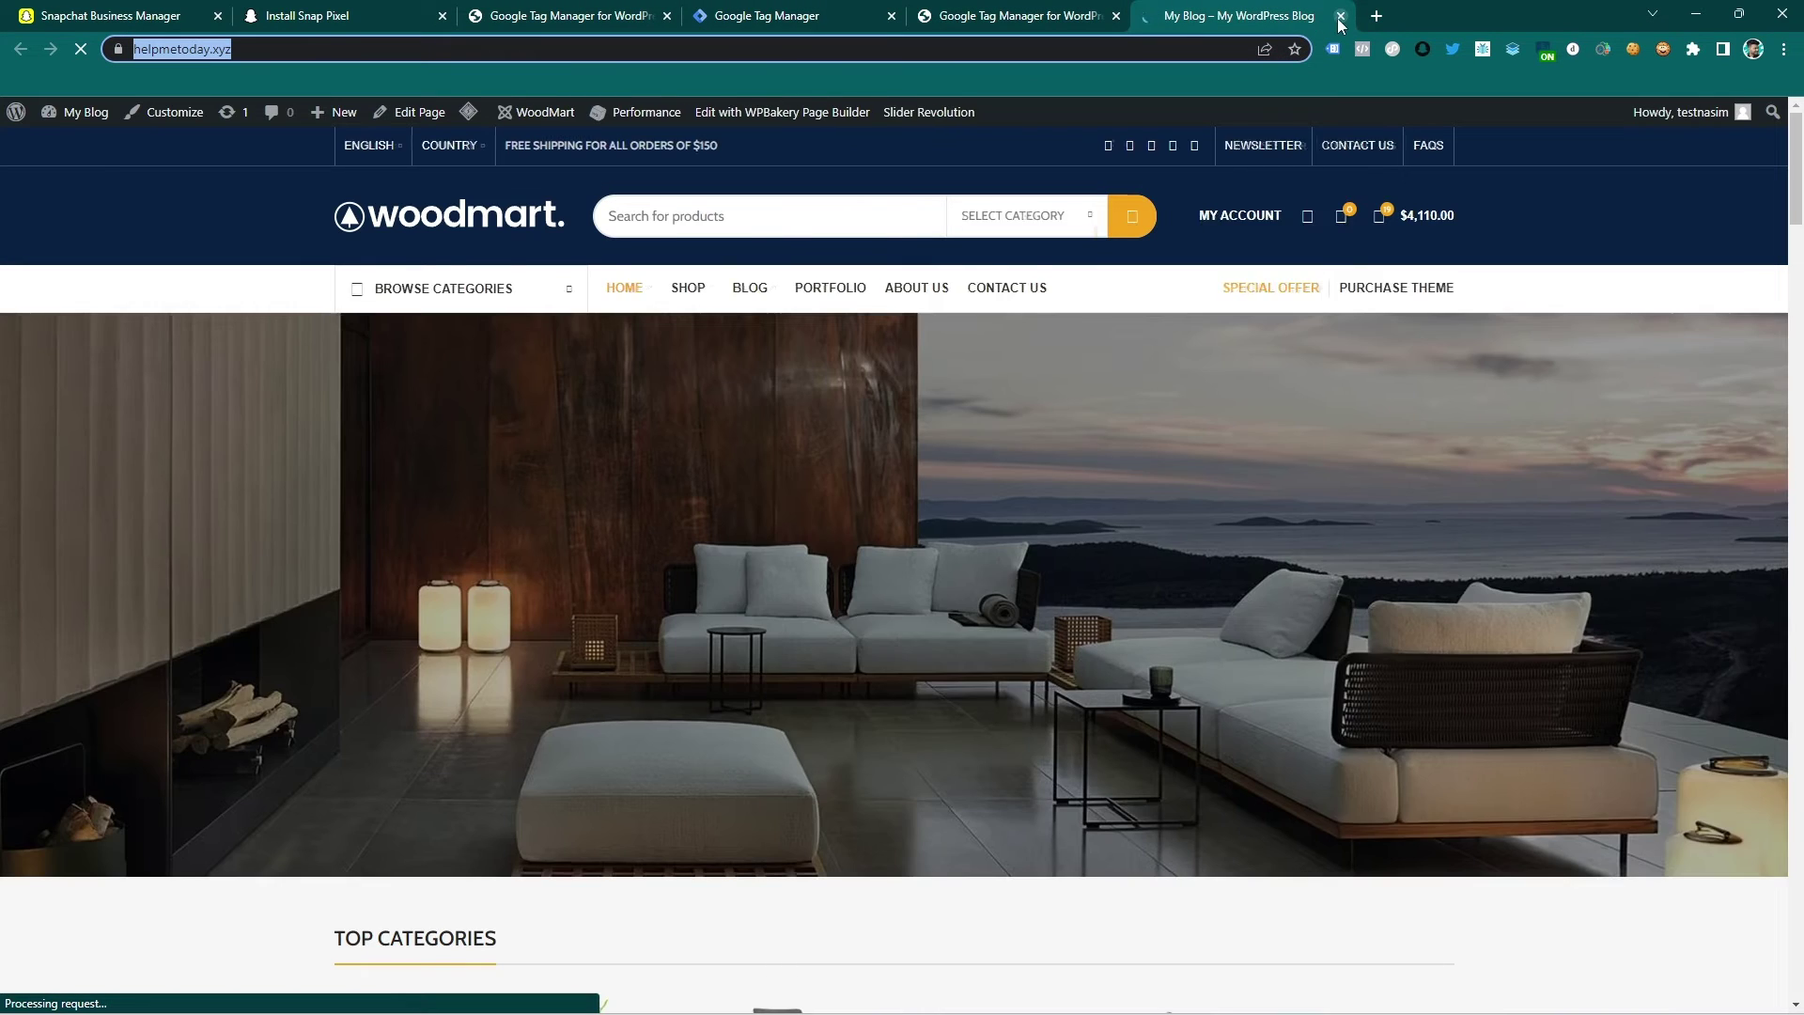
pyautogui.hotkey('ctrl', 'w')
pyautogui.click(764, 11)
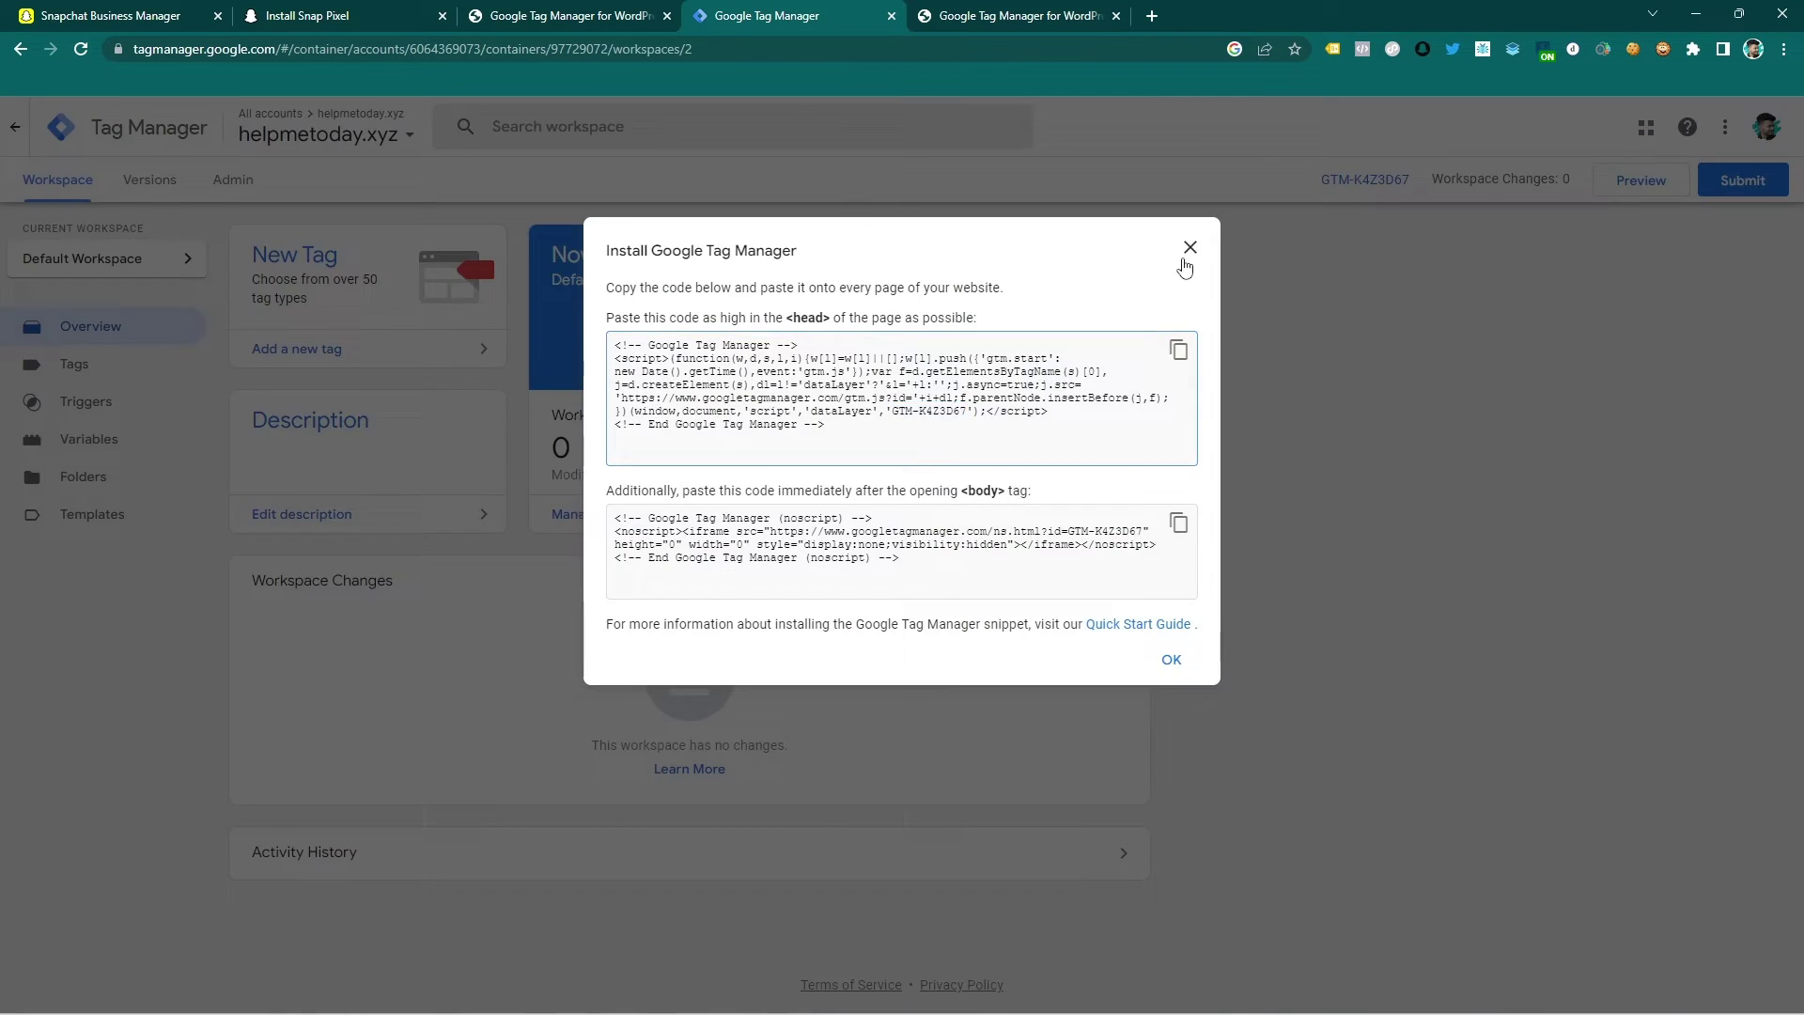
# Step: Start Tag Manager preview mode and connect Tag Assistant to the helpmetoday.xyz site address
pyautogui.click(1183, 260)
pyautogui.click(1646, 180)
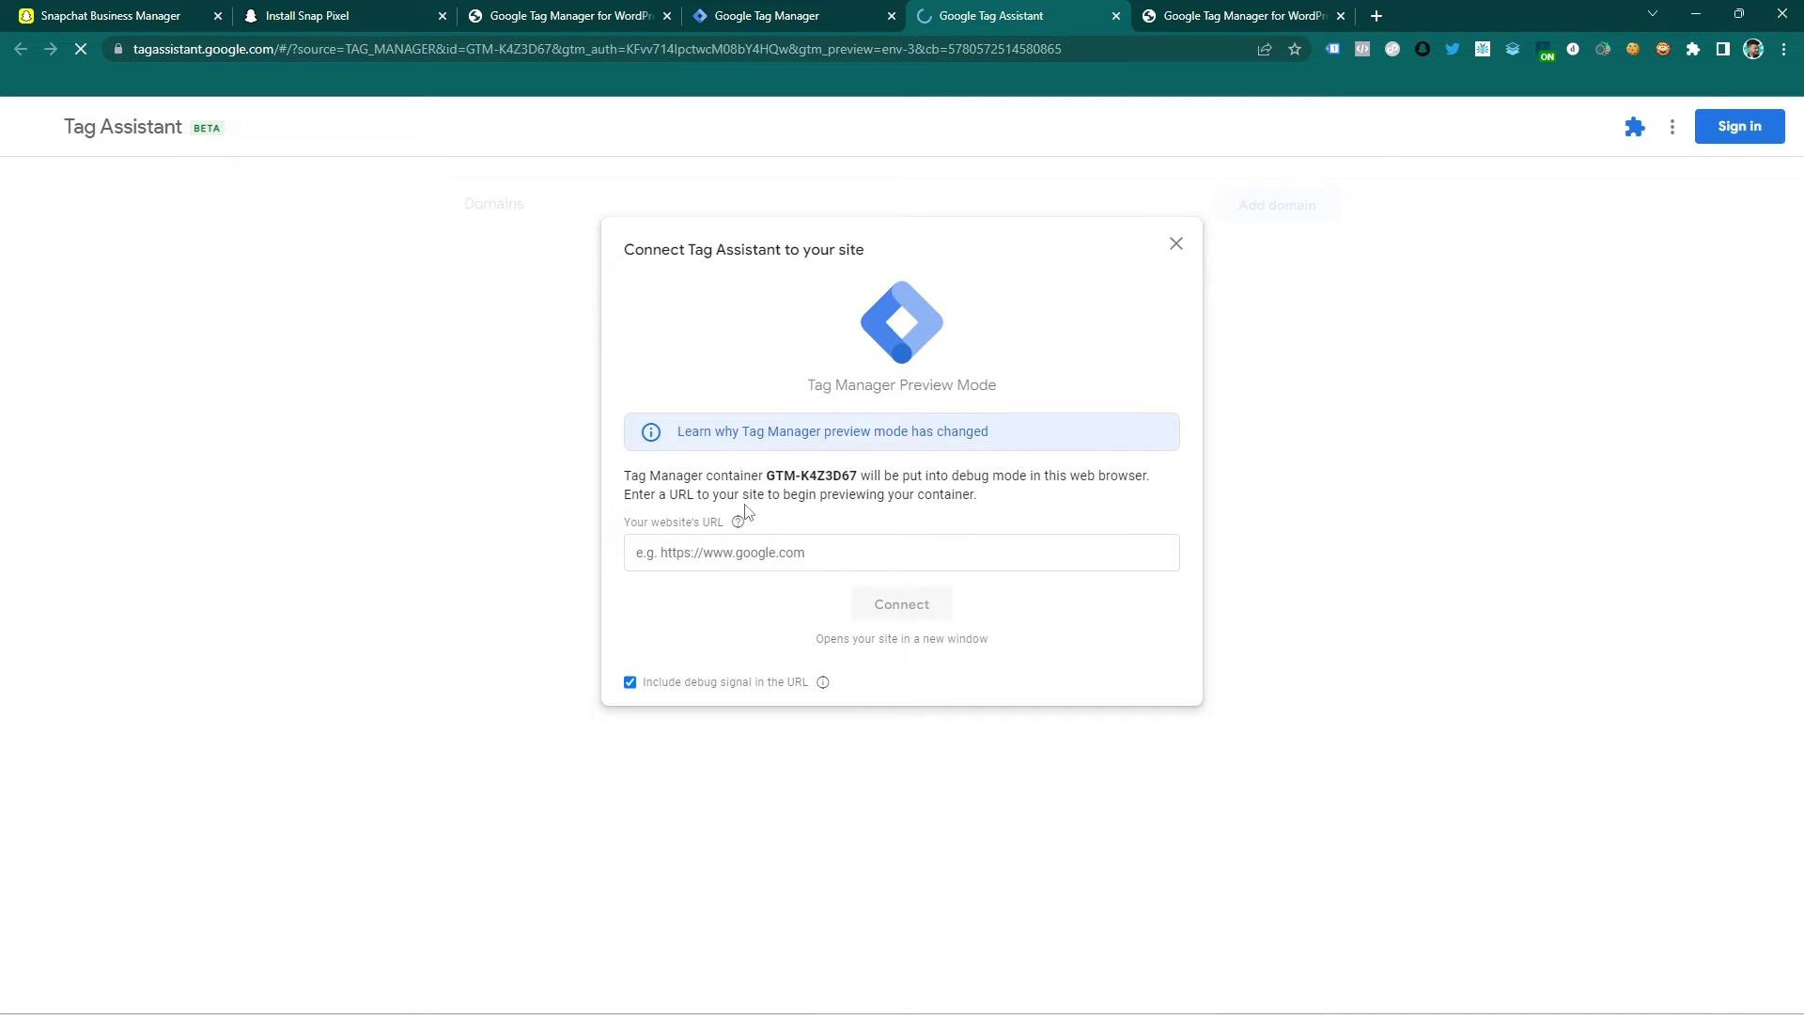
pyautogui.click(733, 554)
pyautogui.hotkey('ctrl', 'v')
pyautogui.click(900, 615)
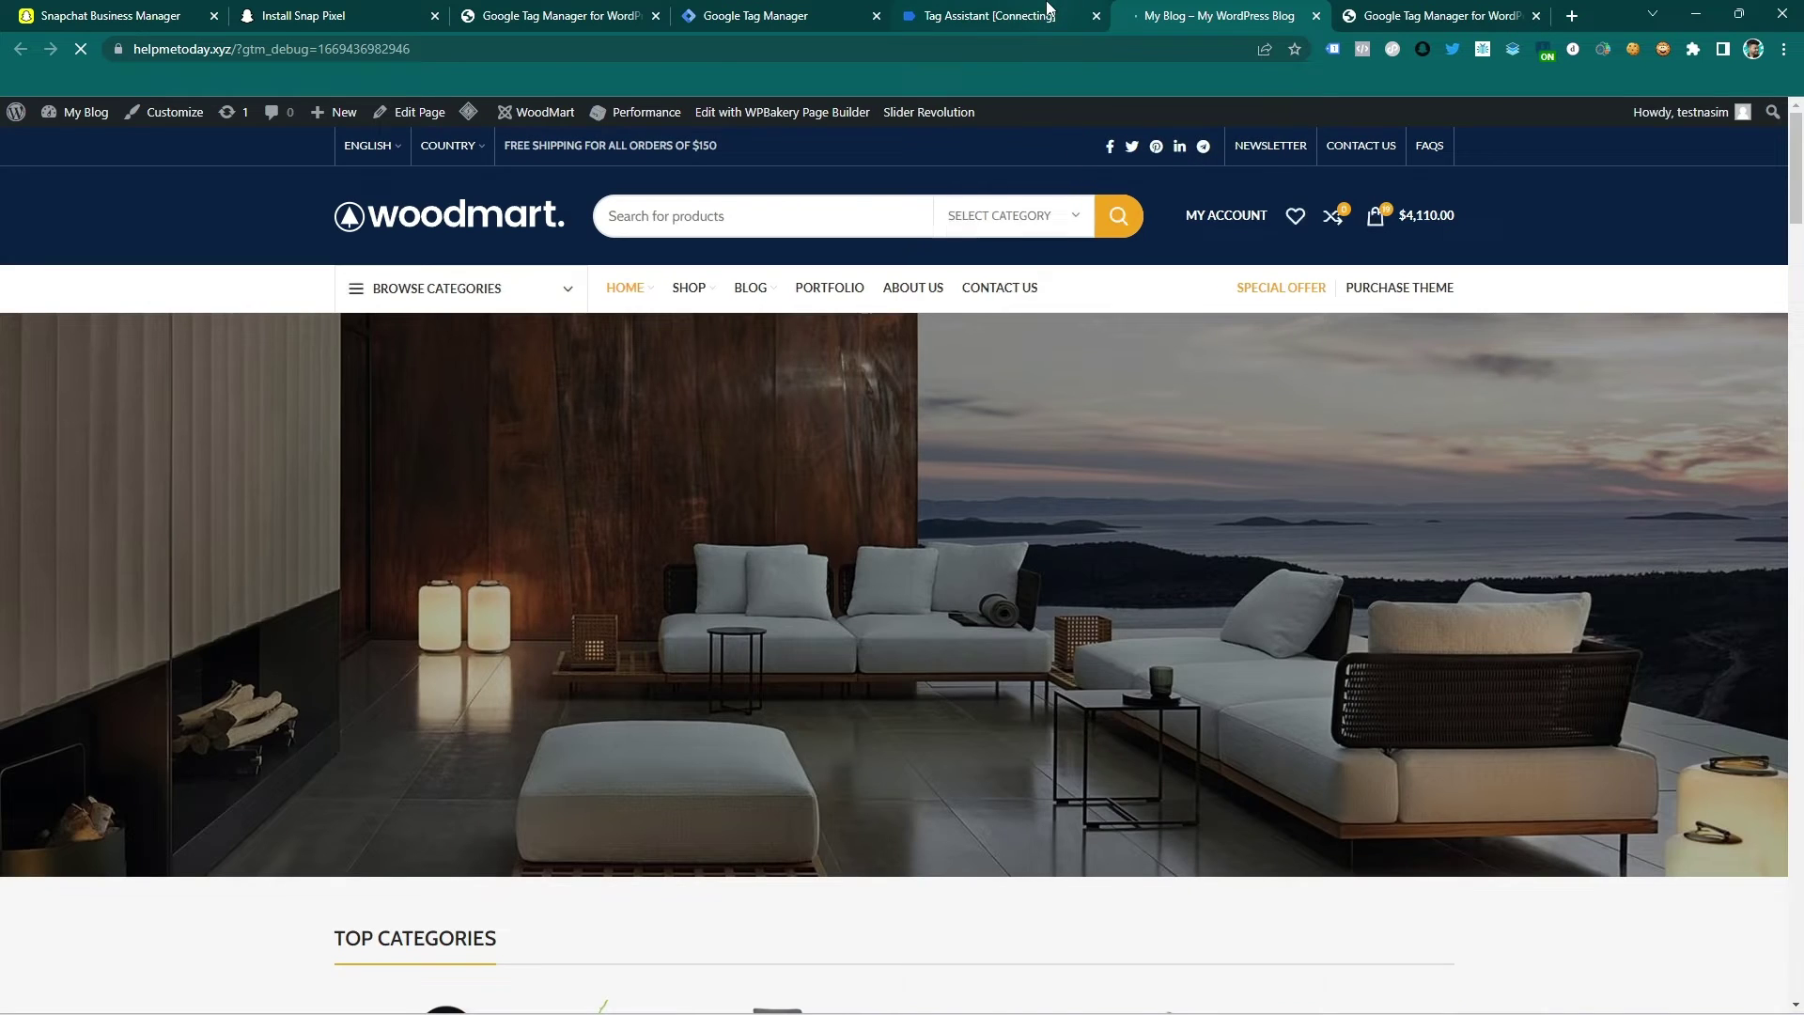
# Step: Confirm the Tag Assistant connection and open the Best tshirt product page on the site
pyautogui.click(1045, 17)
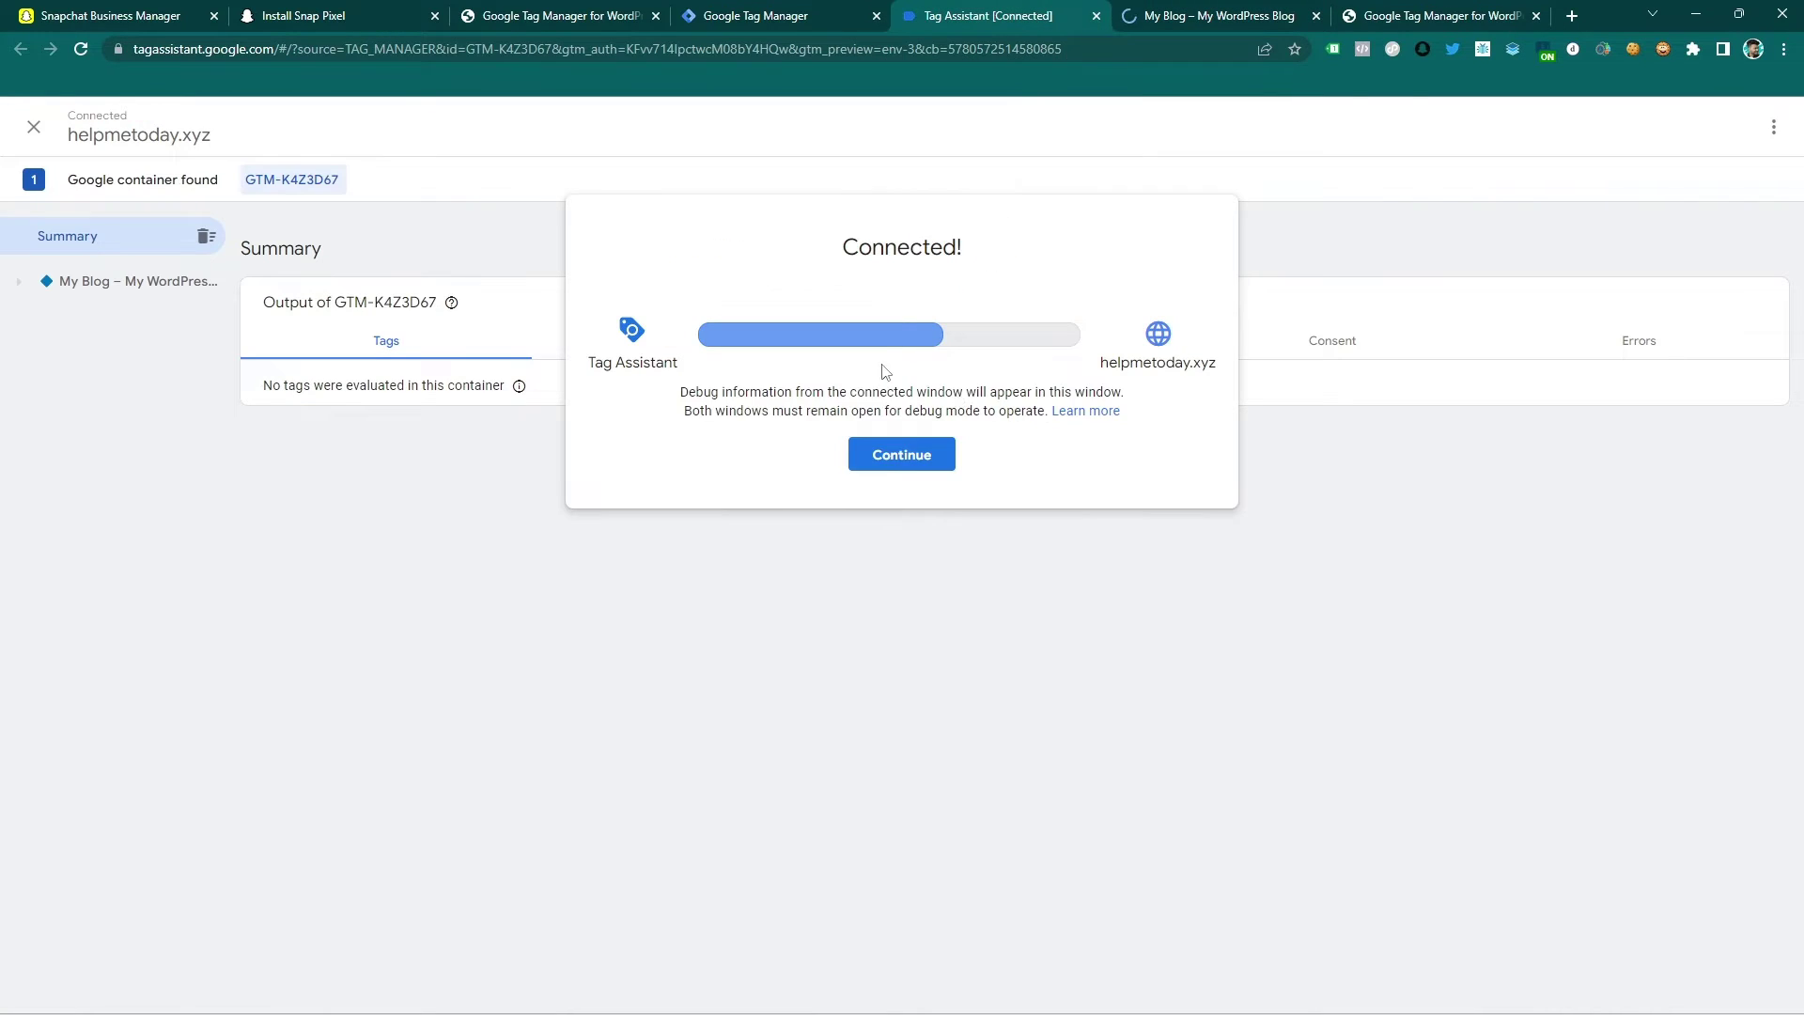
pyautogui.click(902, 455)
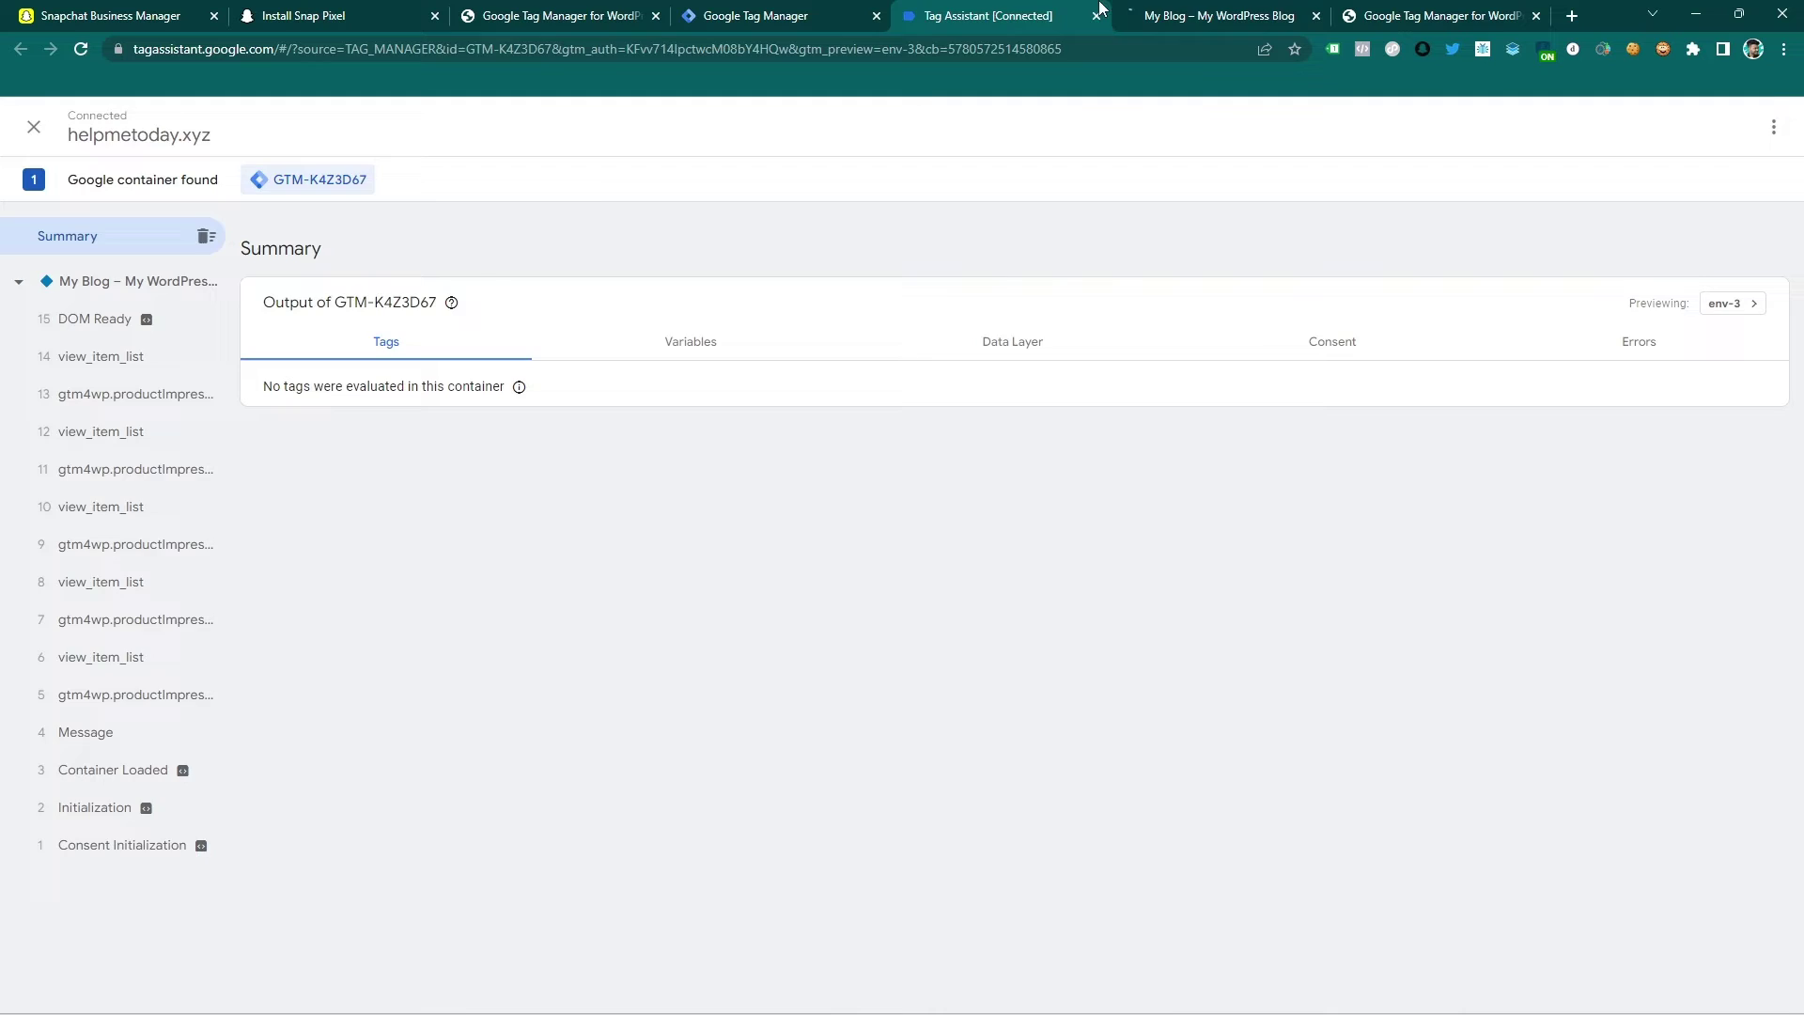
pyautogui.click(1212, 16)
pyautogui.scroll(-5, 1236, 404)
pyautogui.scroll(-4, 1236, 404)
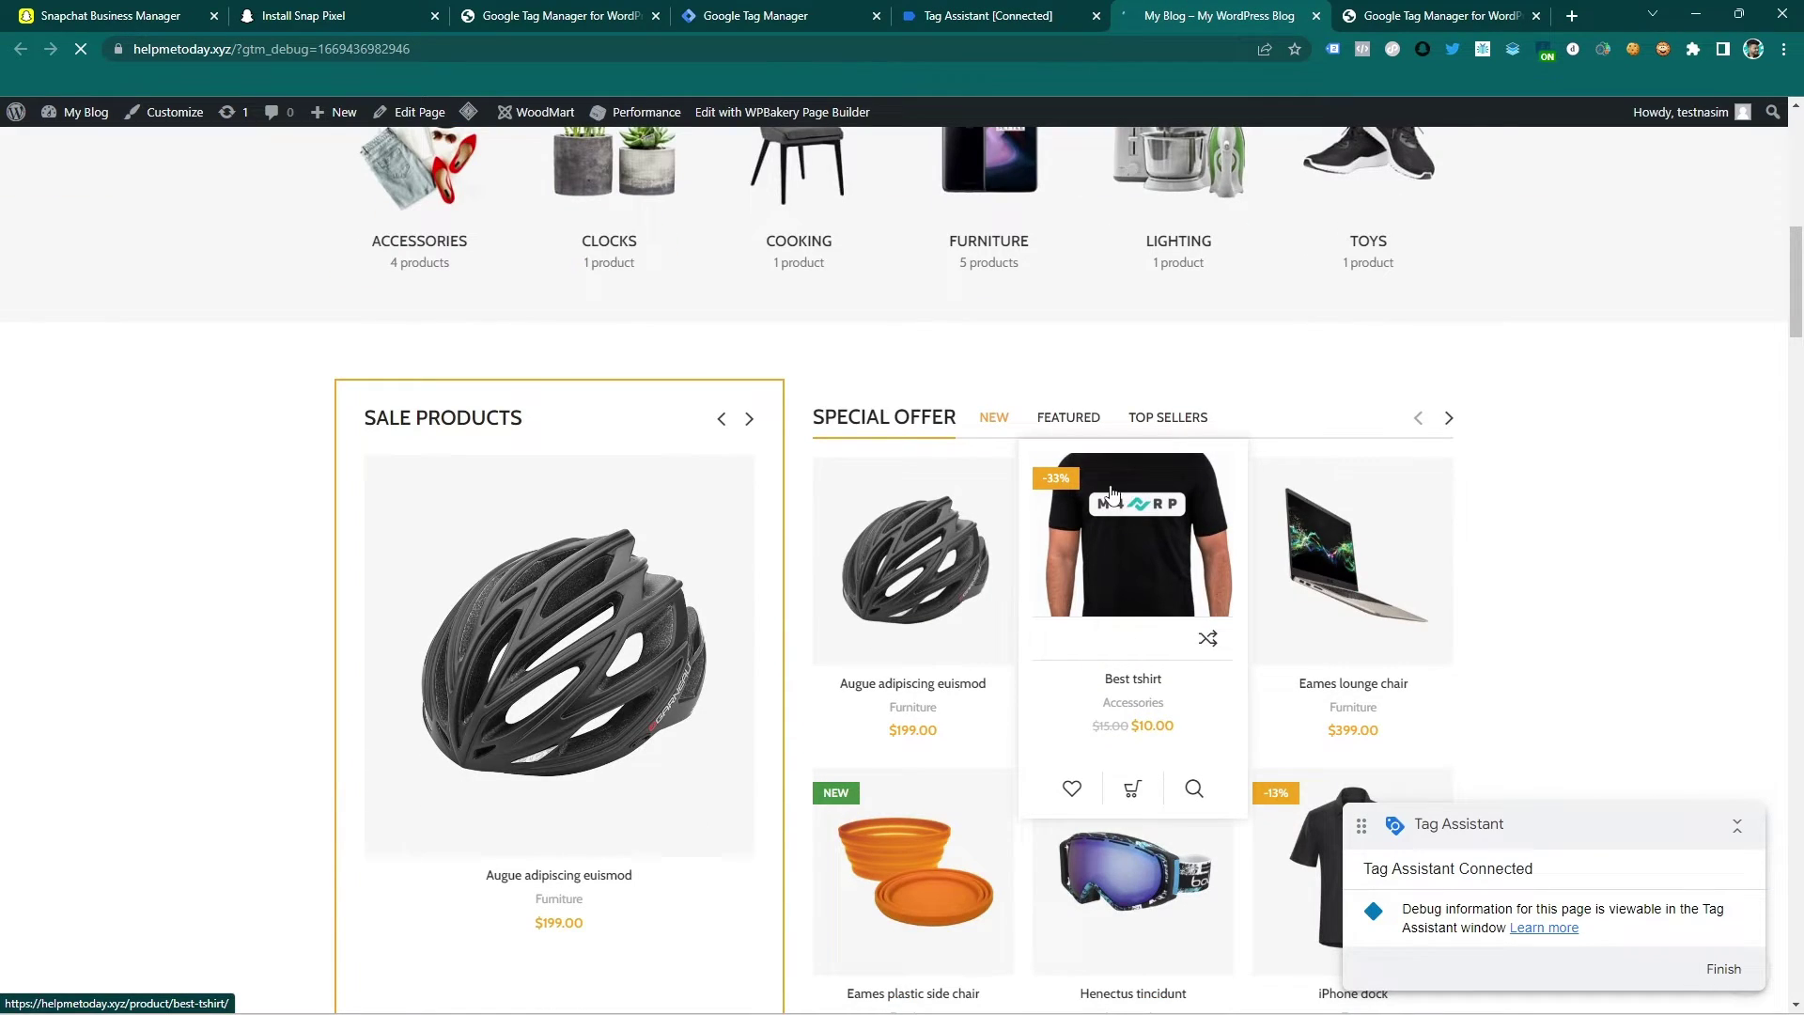
pyautogui.click(1133, 497)
# Step: Inspect the view_item event's Data Layer in Tag Assistant, then check the other open tabs
pyautogui.click(994, 11)
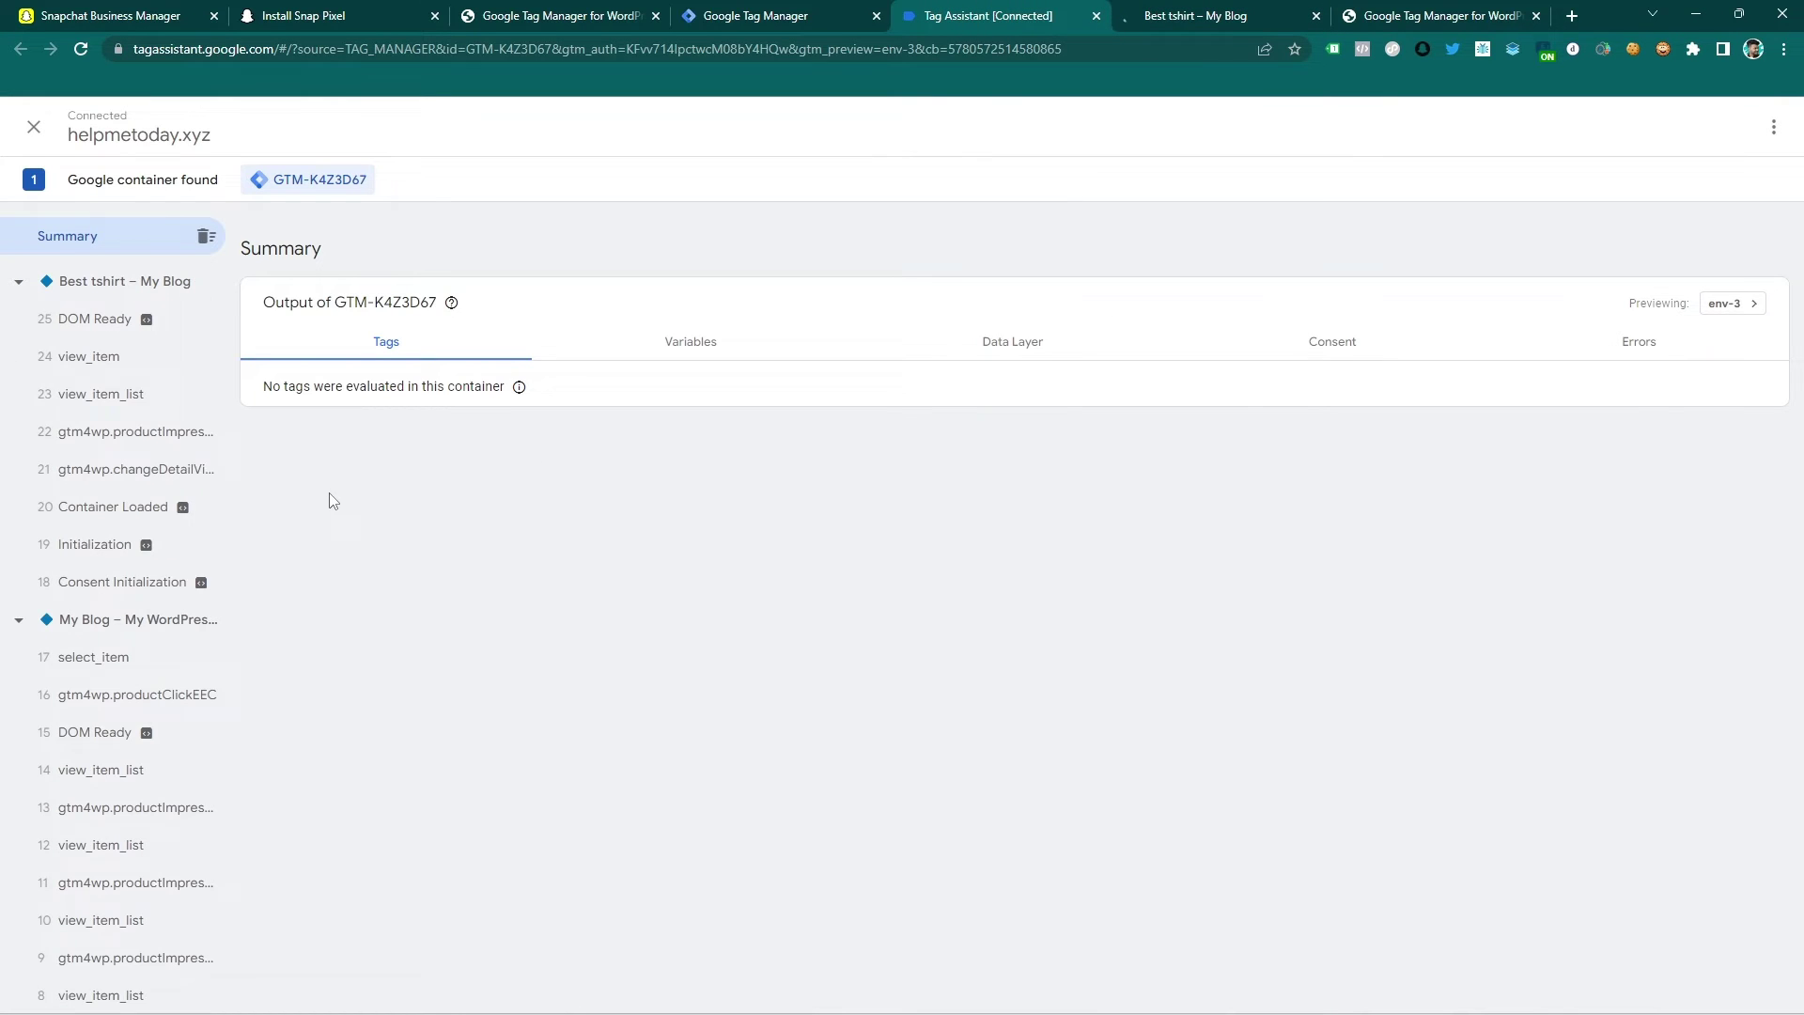
pyautogui.click(120, 361)
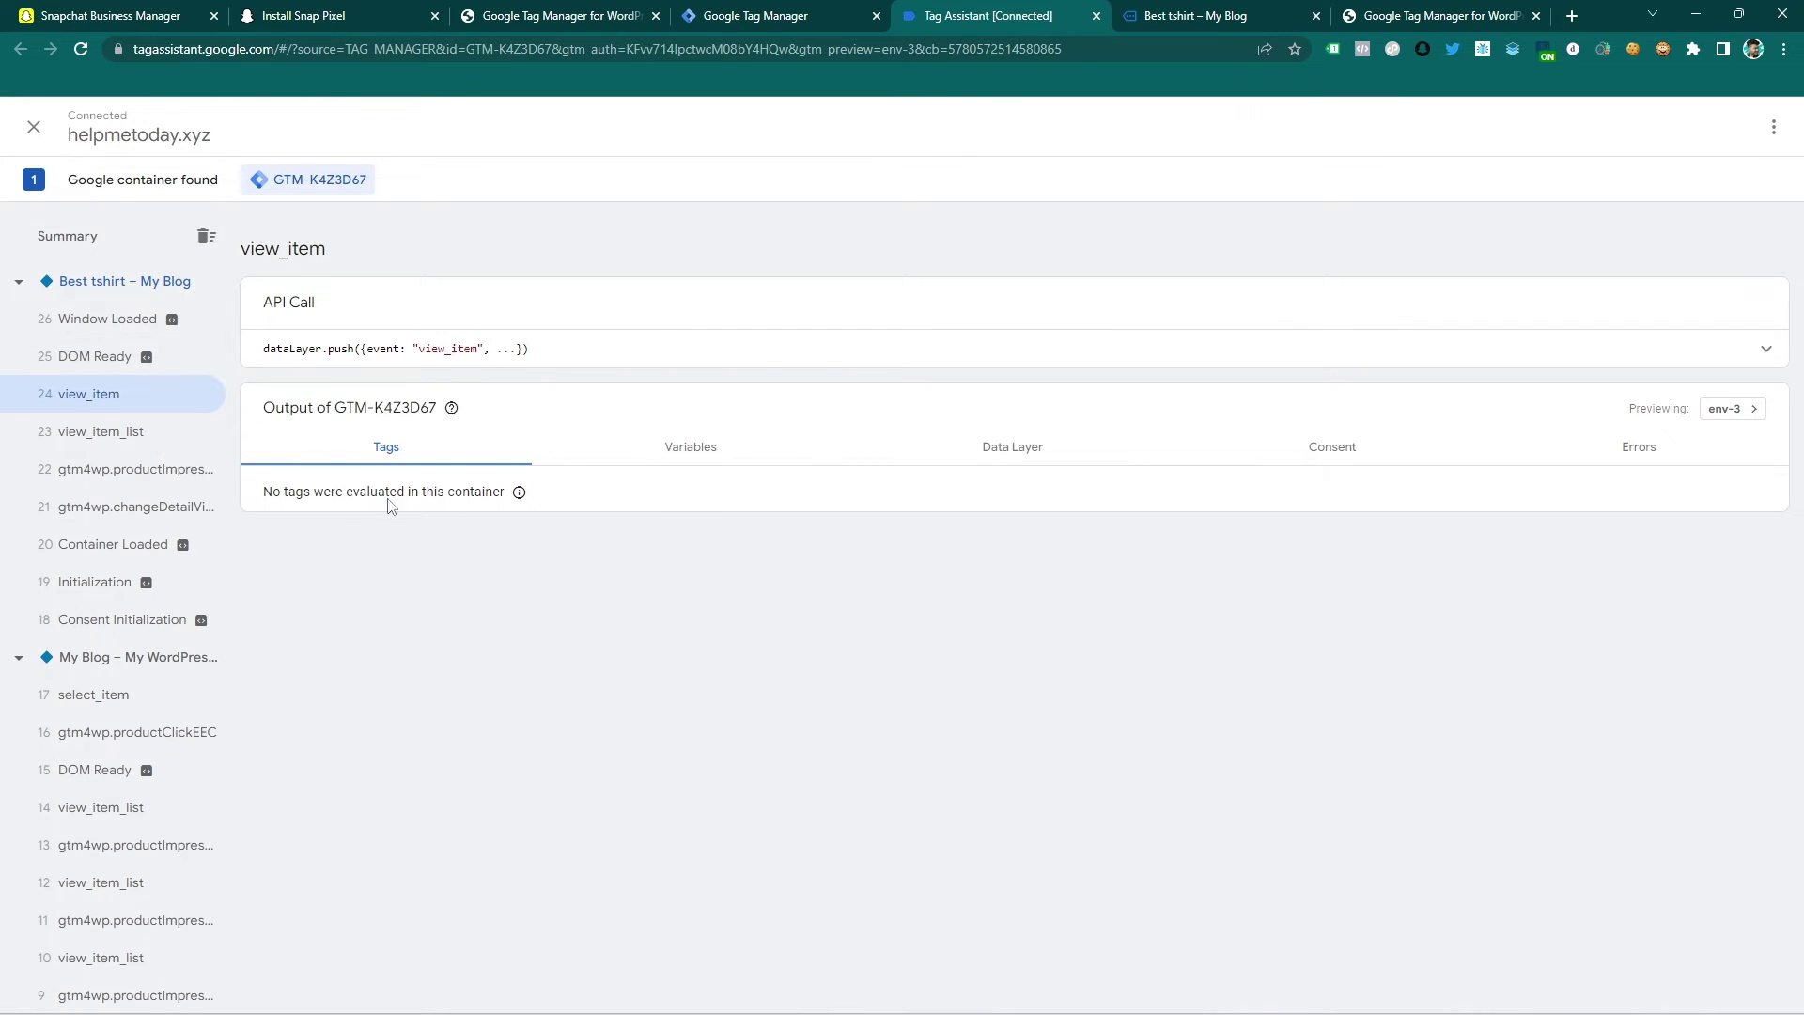
pyautogui.click(1099, 462)
pyautogui.scroll(-6, 714, 657)
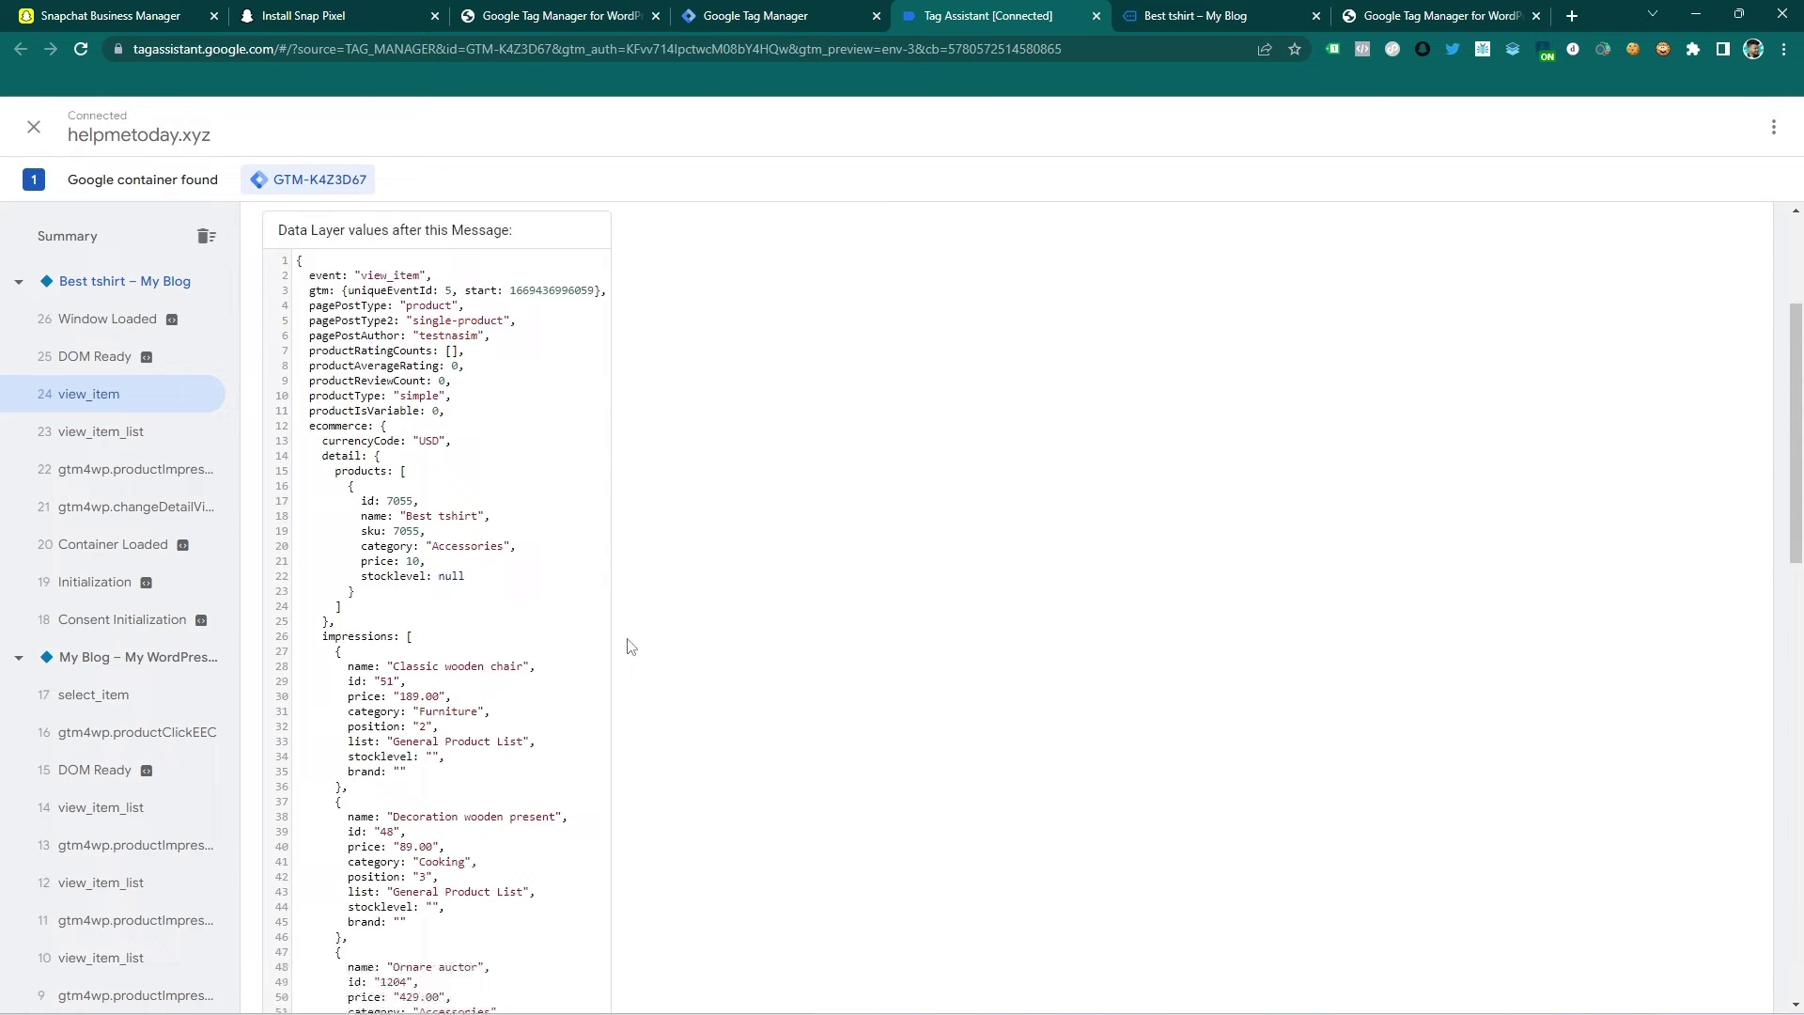
pyautogui.scroll(6, 568, 610)
pyautogui.click(1187, 7)
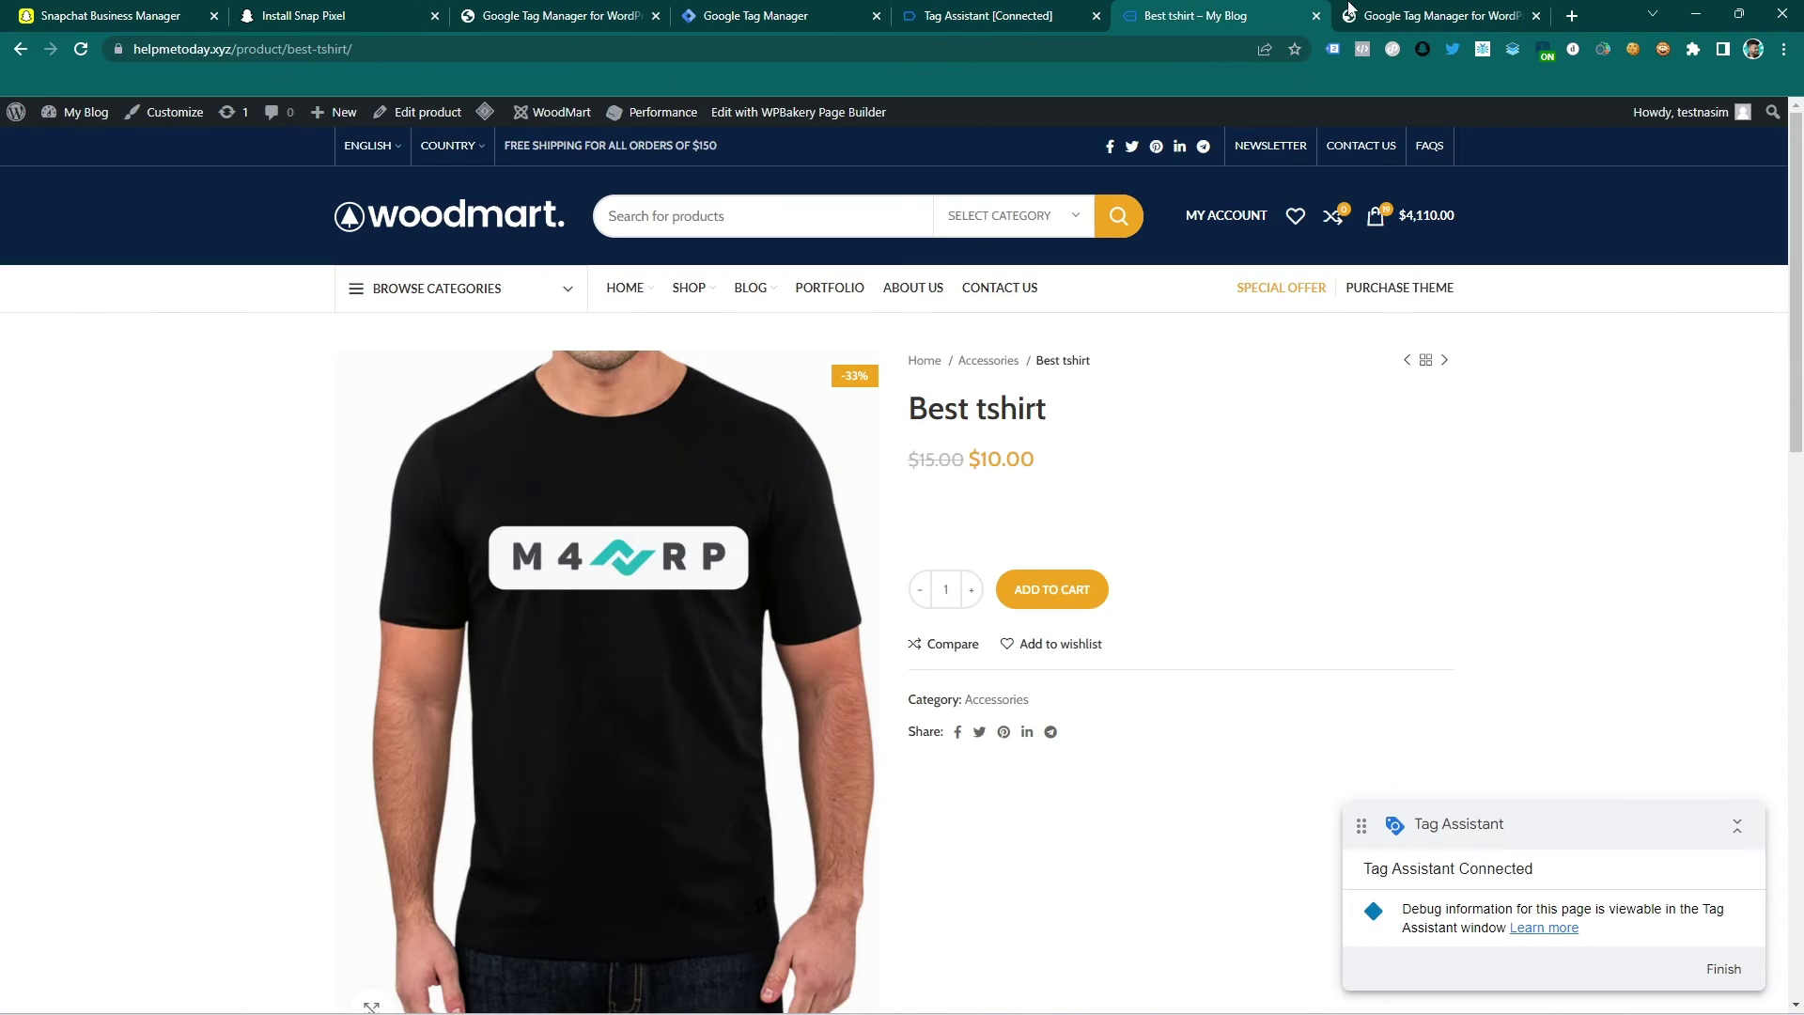
pyautogui.click(1389, 8)
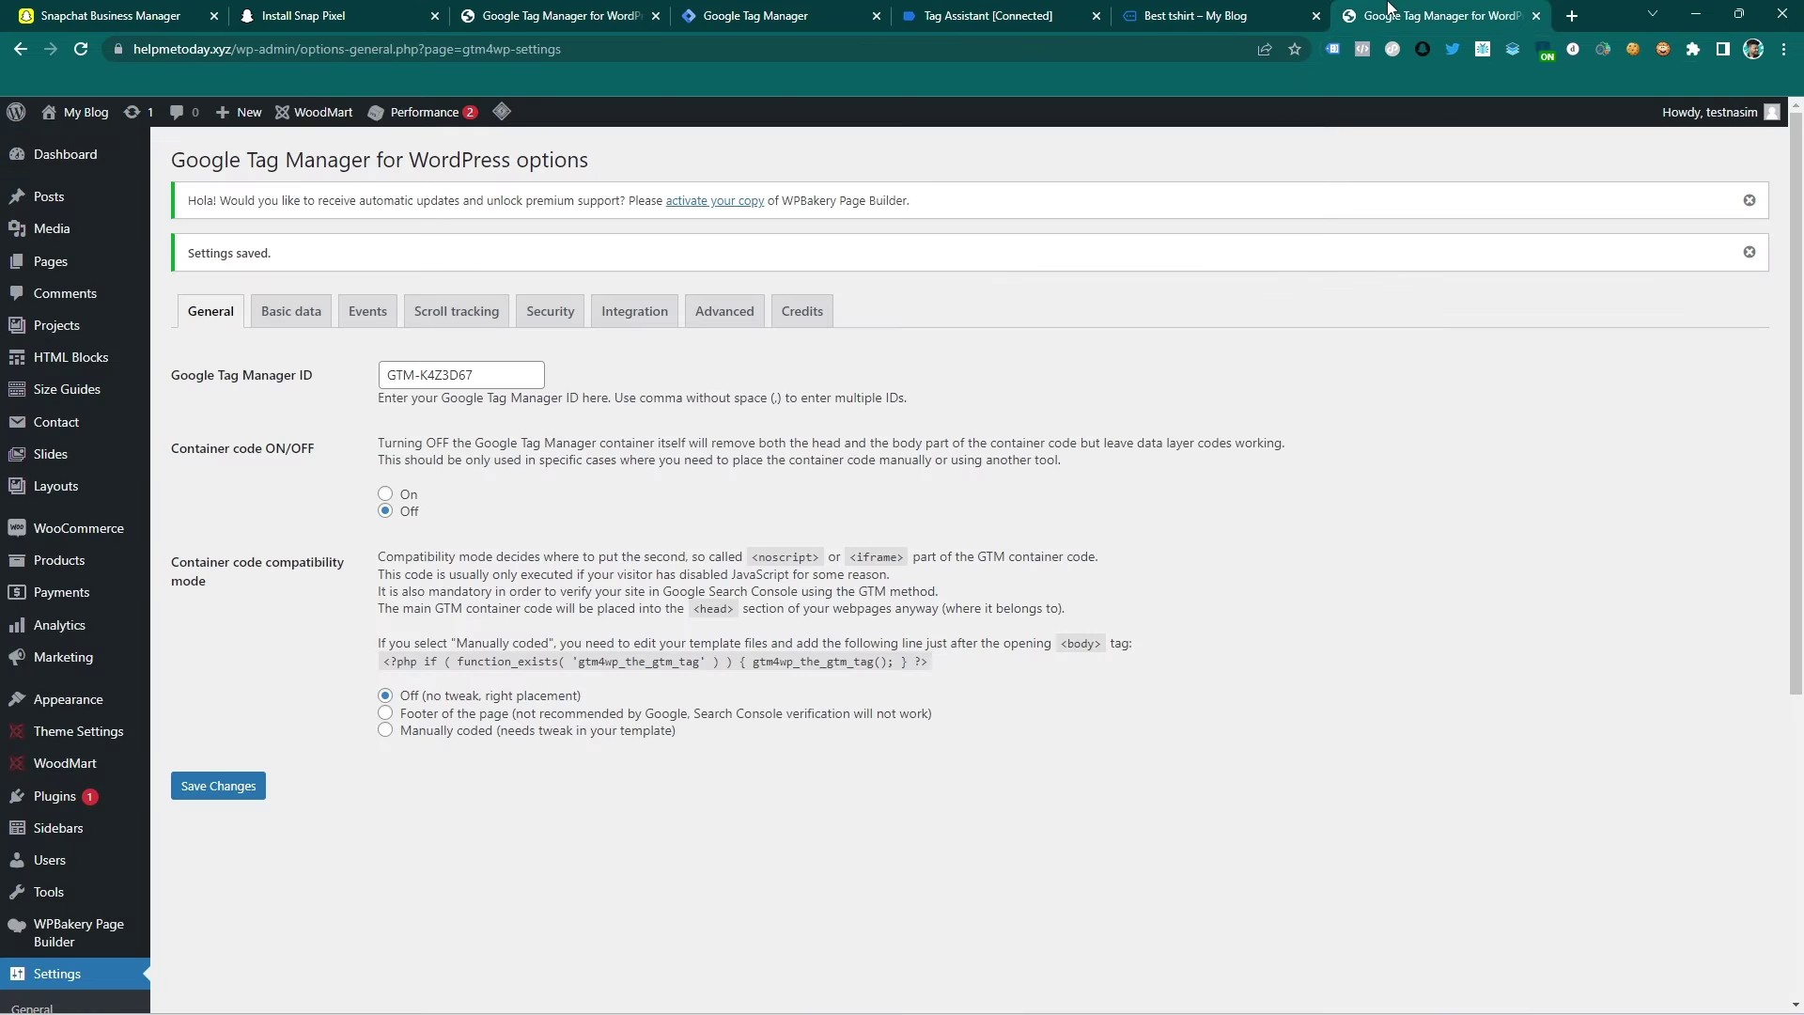
pyautogui.click(592, 16)
# Step: Glance at the Install Snap Pixel help article and return to the Snap pixel details
pyautogui.click(131, 10)
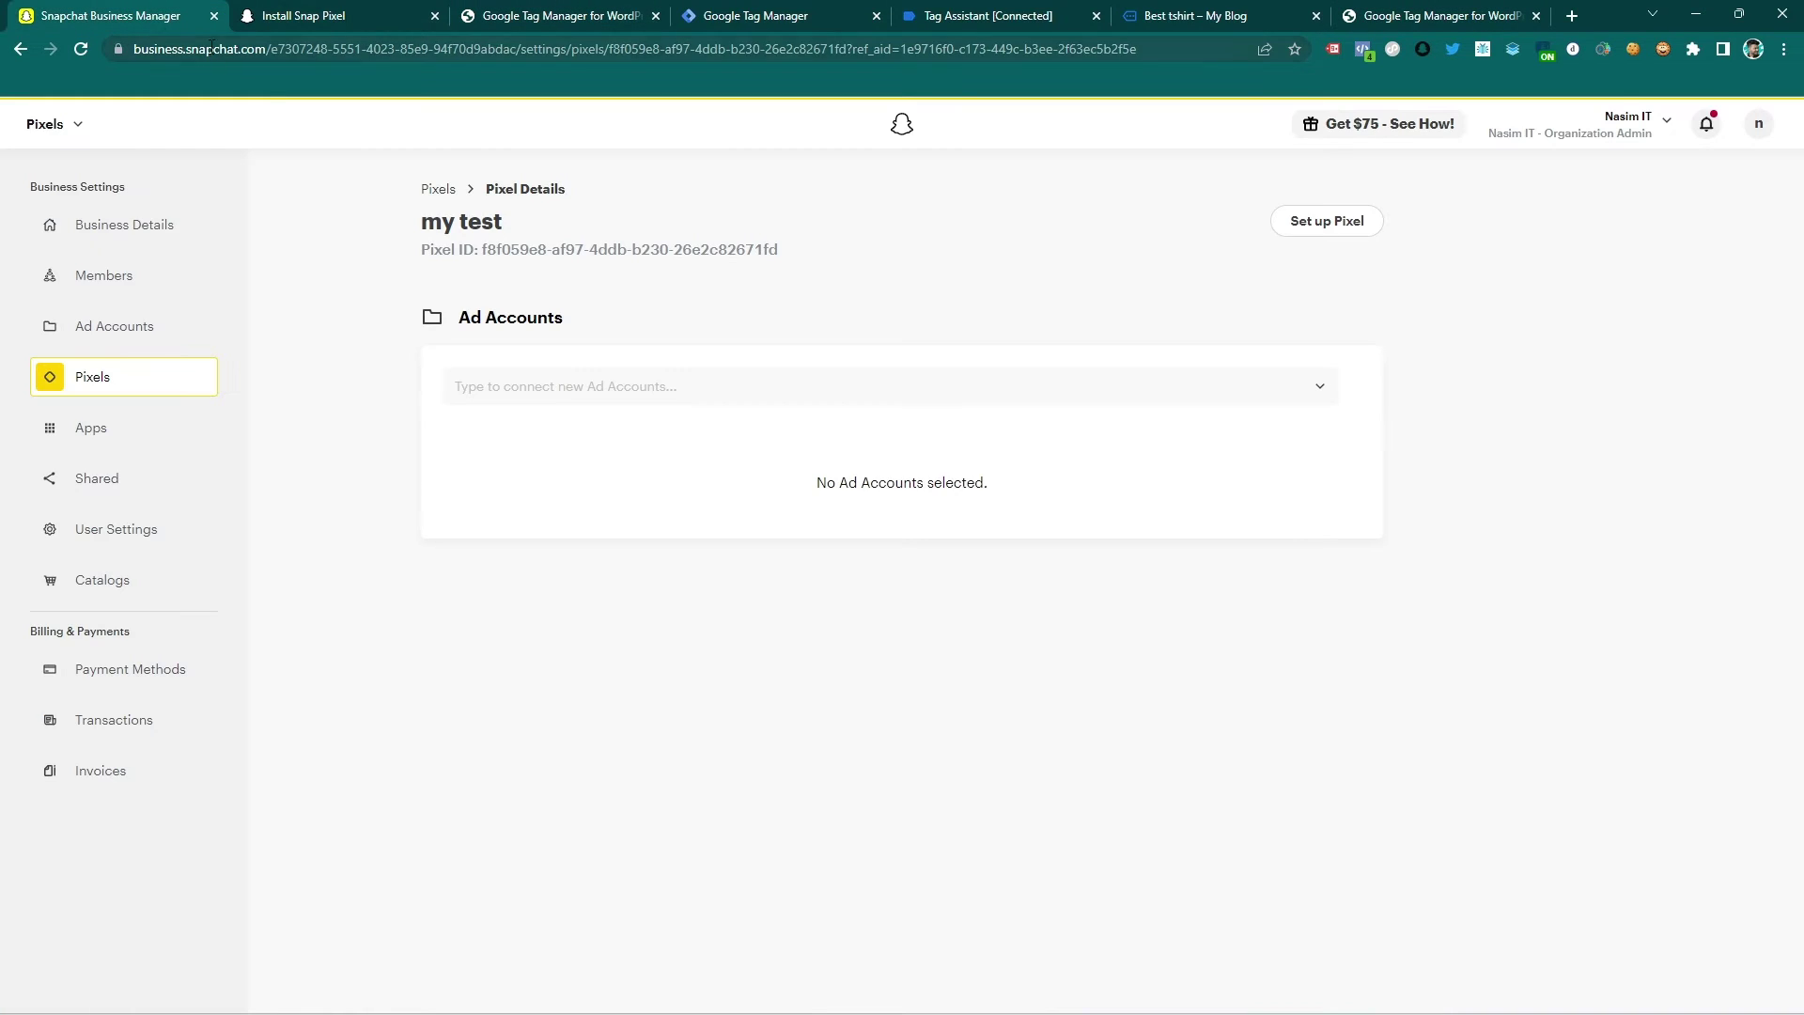
pyautogui.click(292, 9)
pyautogui.click(68, 9)
# Step: Copy the 'my test' pixel's code snippet and select its Pixel ID text
pyautogui.click(1308, 221)
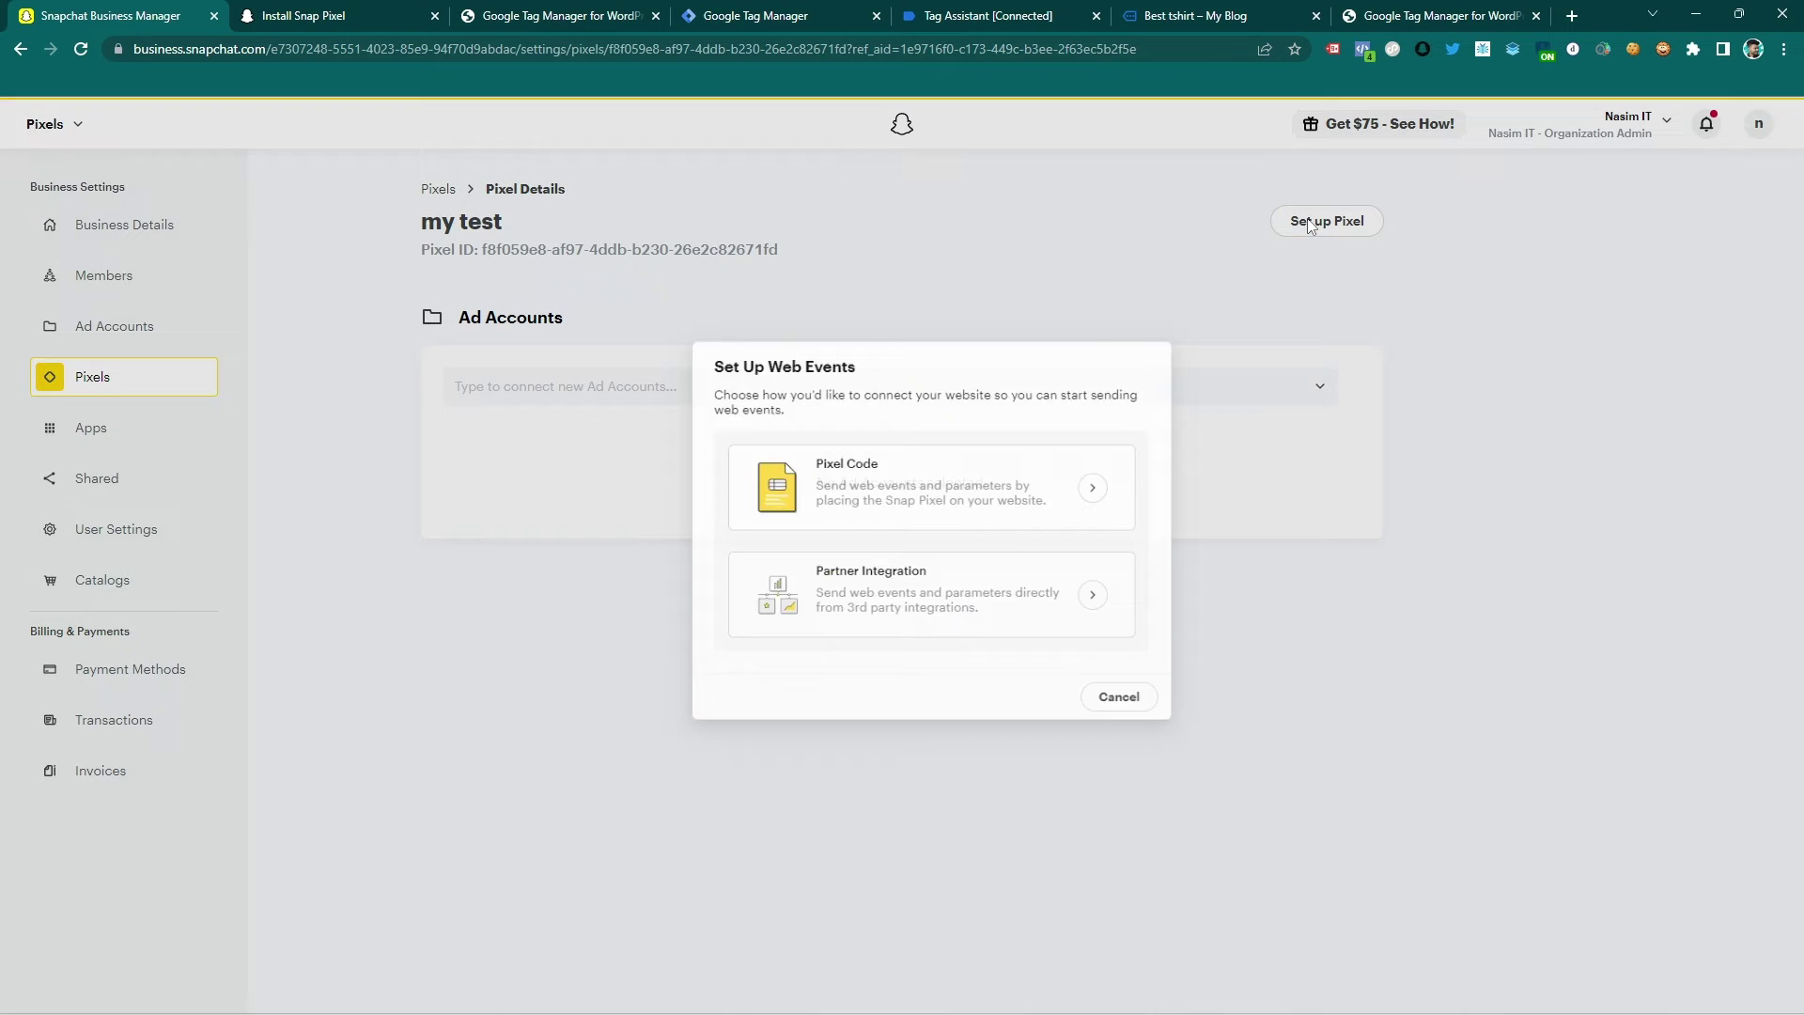
pyautogui.click(902, 526)
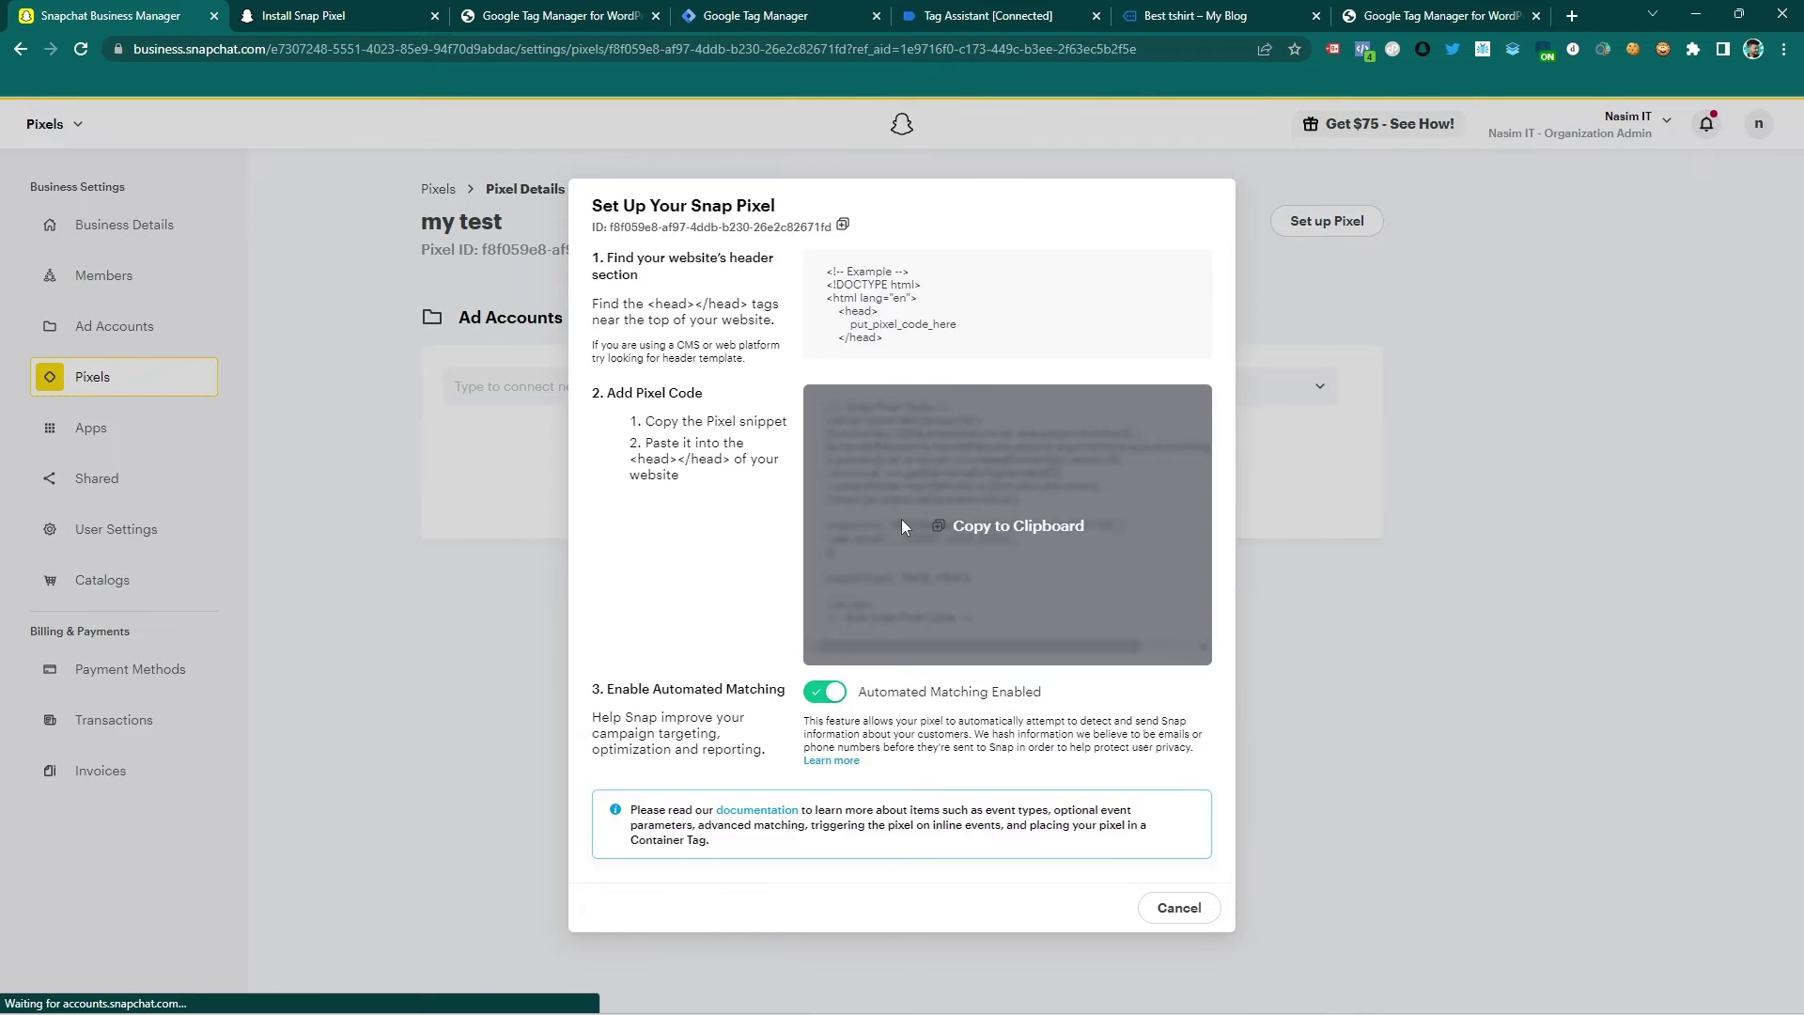
pyautogui.click(963, 529)
pyautogui.click(1439, 519)
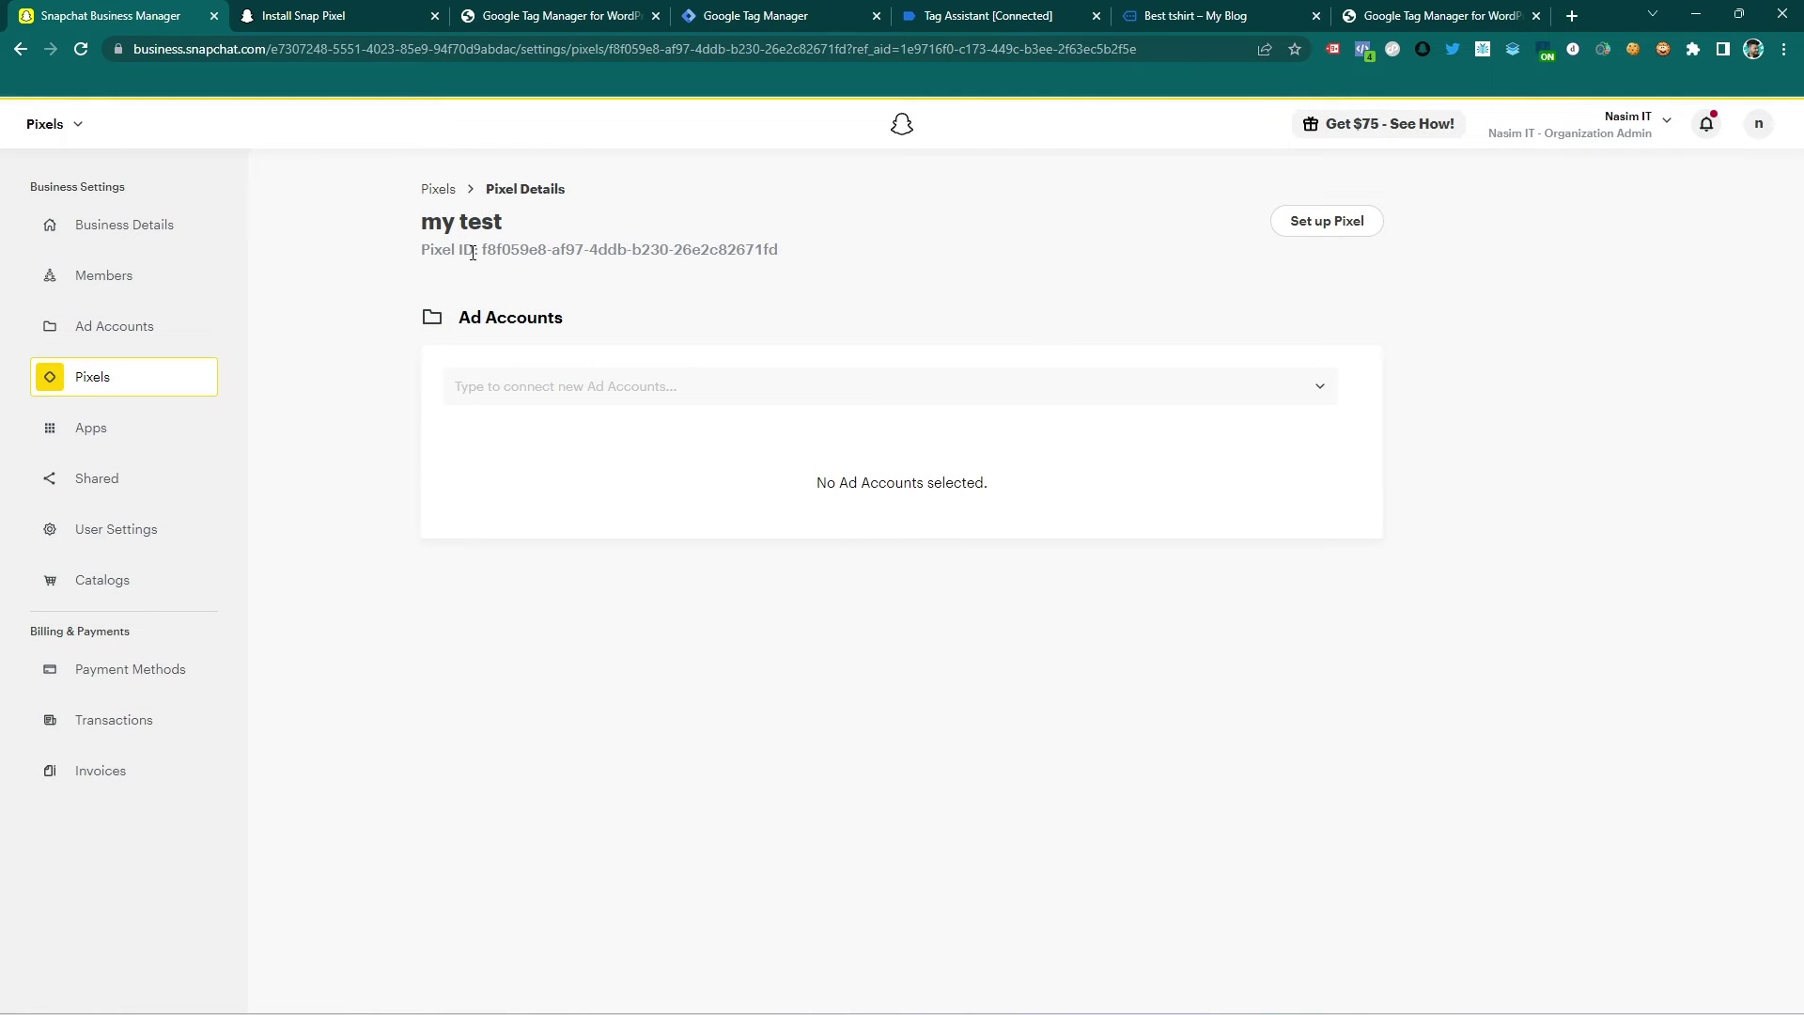
pyautogui.moveTo(497, 249); pyautogui.dragTo(774, 256)
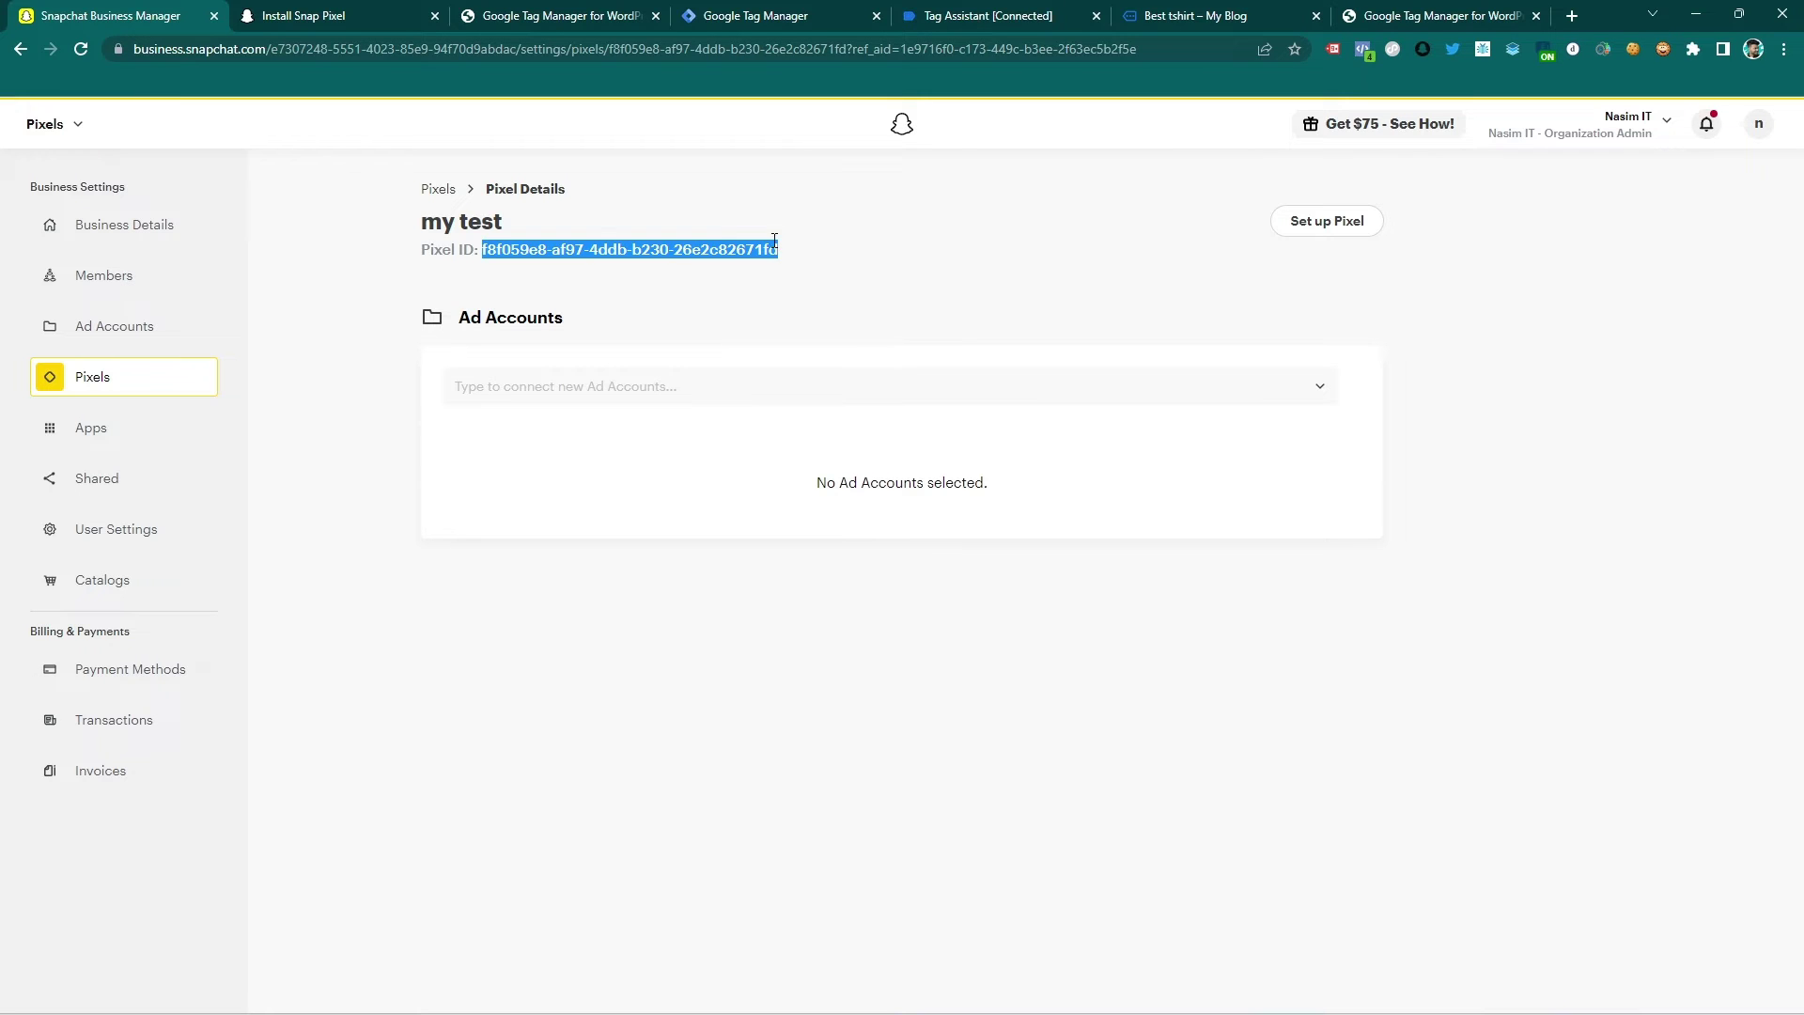
# Step: Create a new untitled Custom HTML tag in the Tag Manager container
pyautogui.click(749, 14)
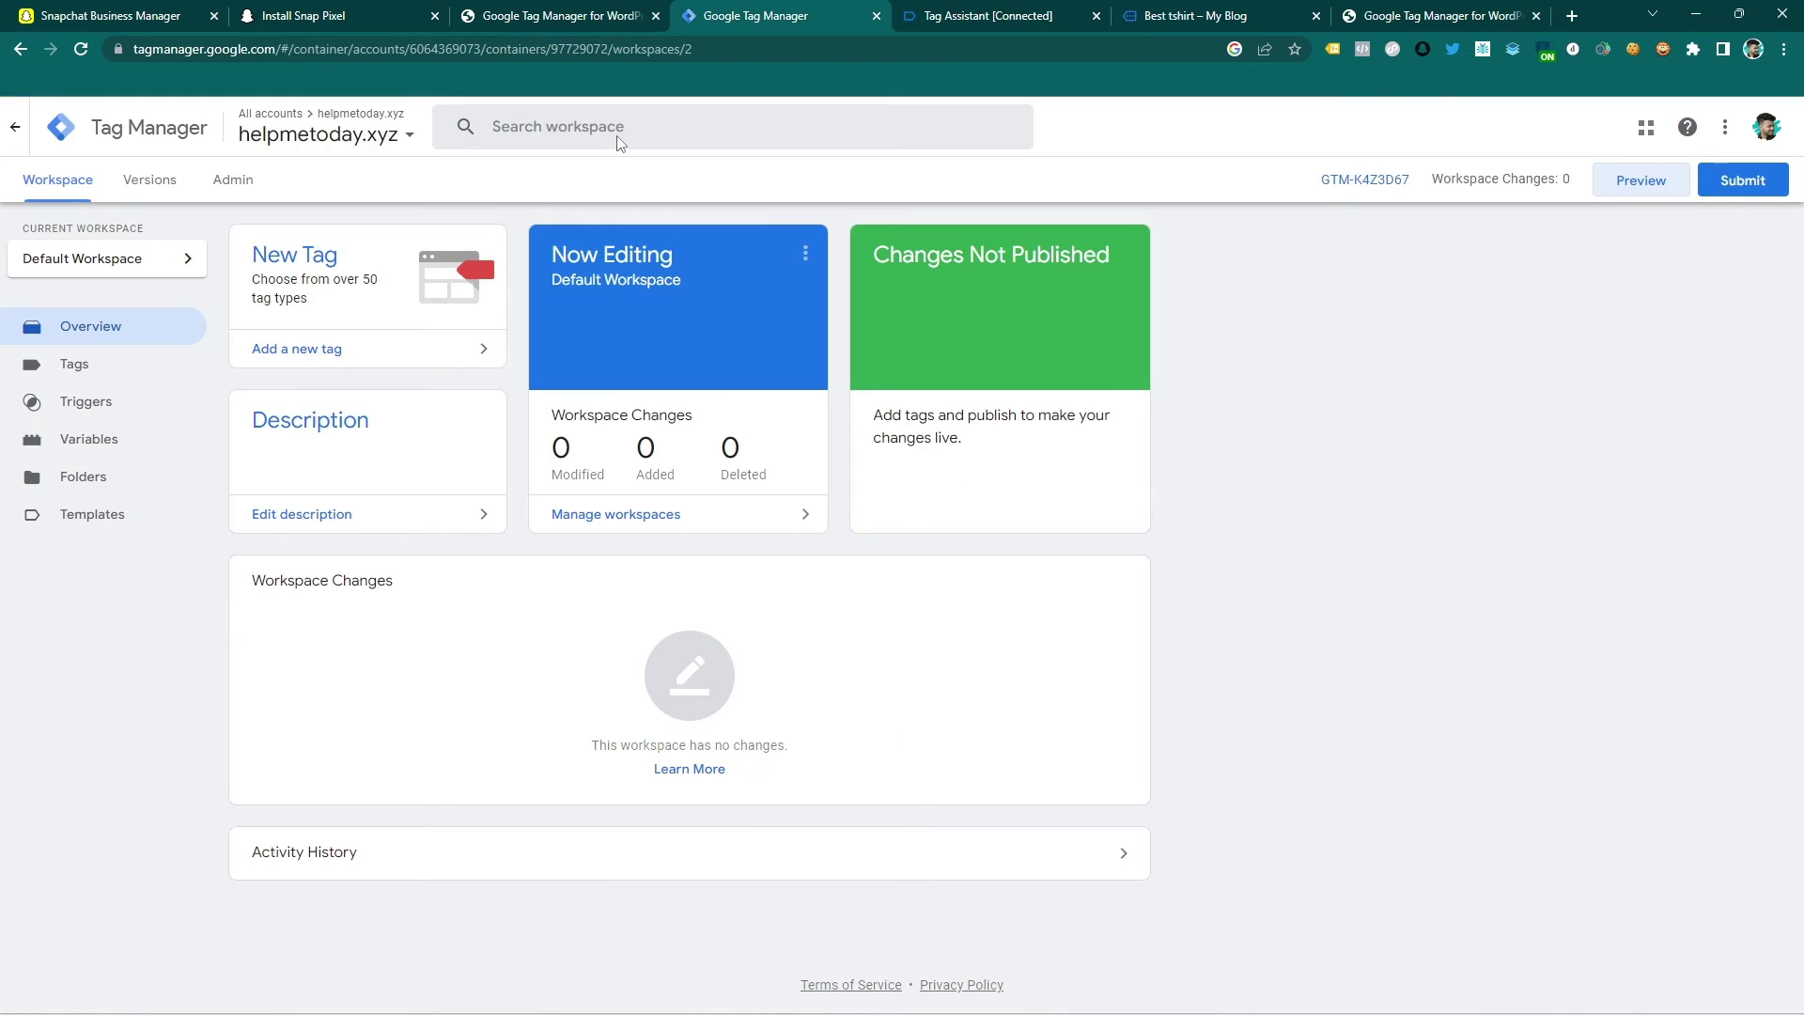
pyautogui.click(108, 381)
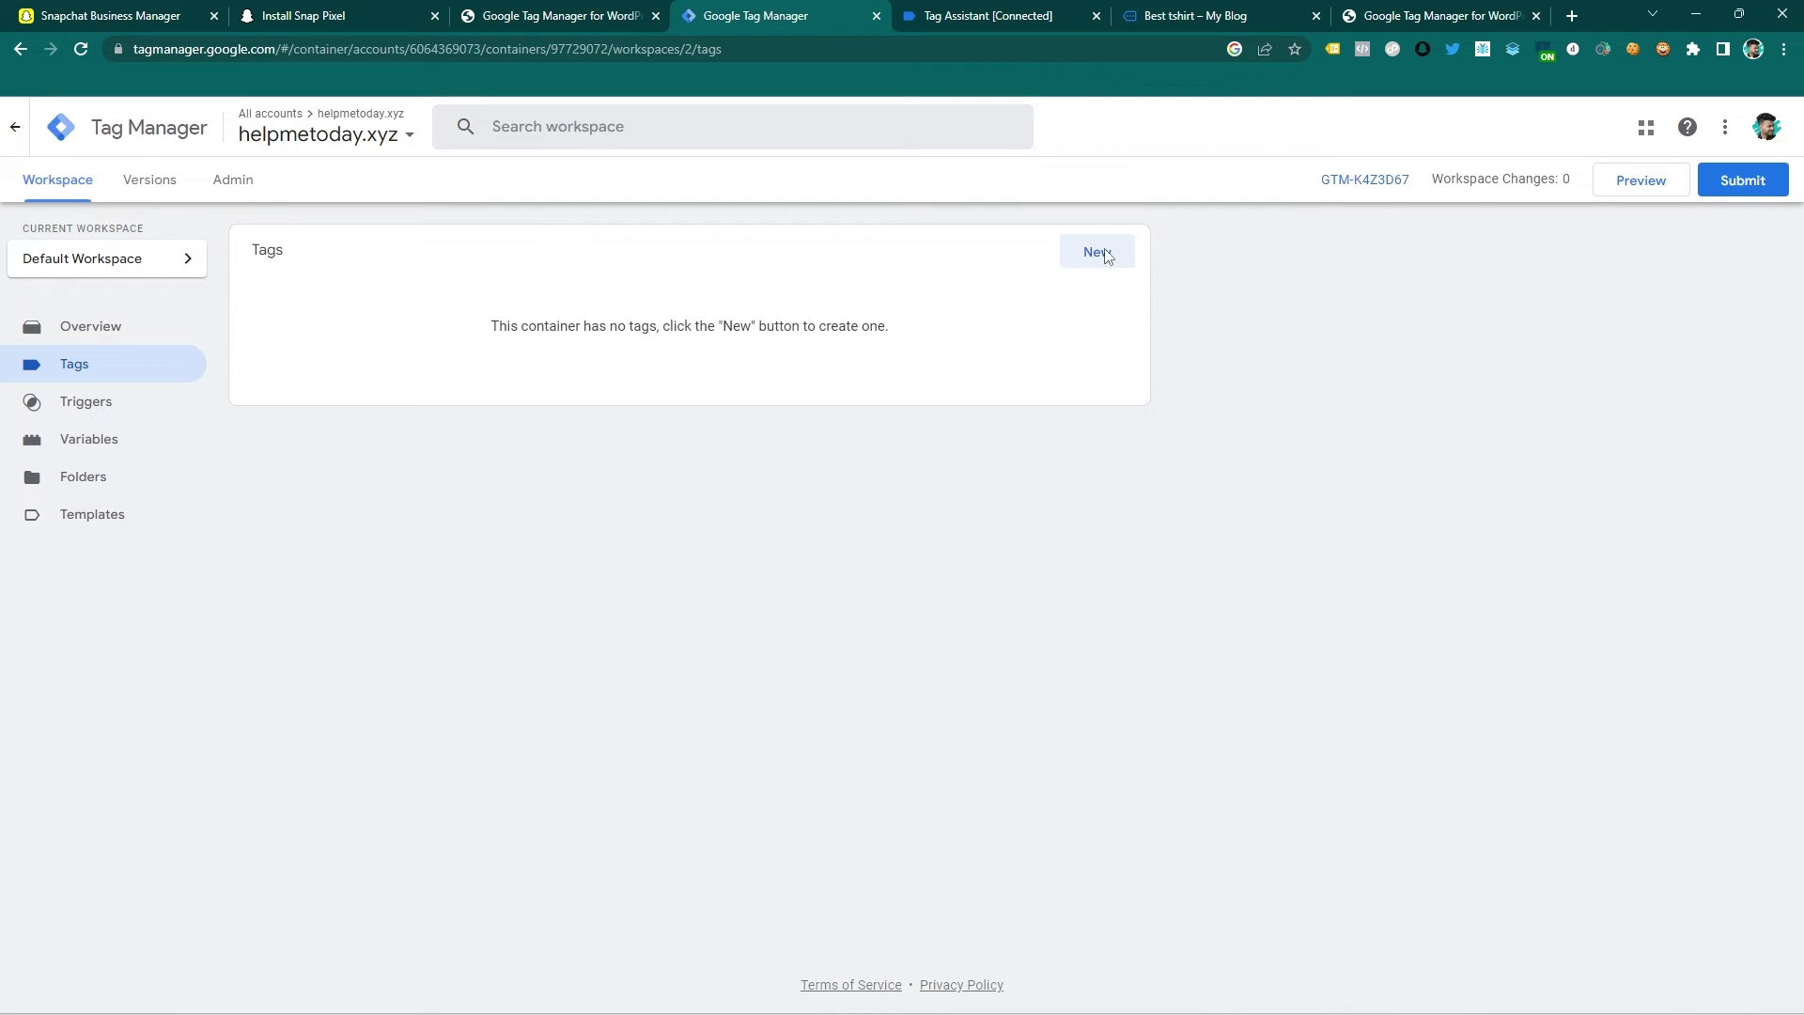
pyautogui.click(1096, 252)
pyautogui.click(1185, 263)
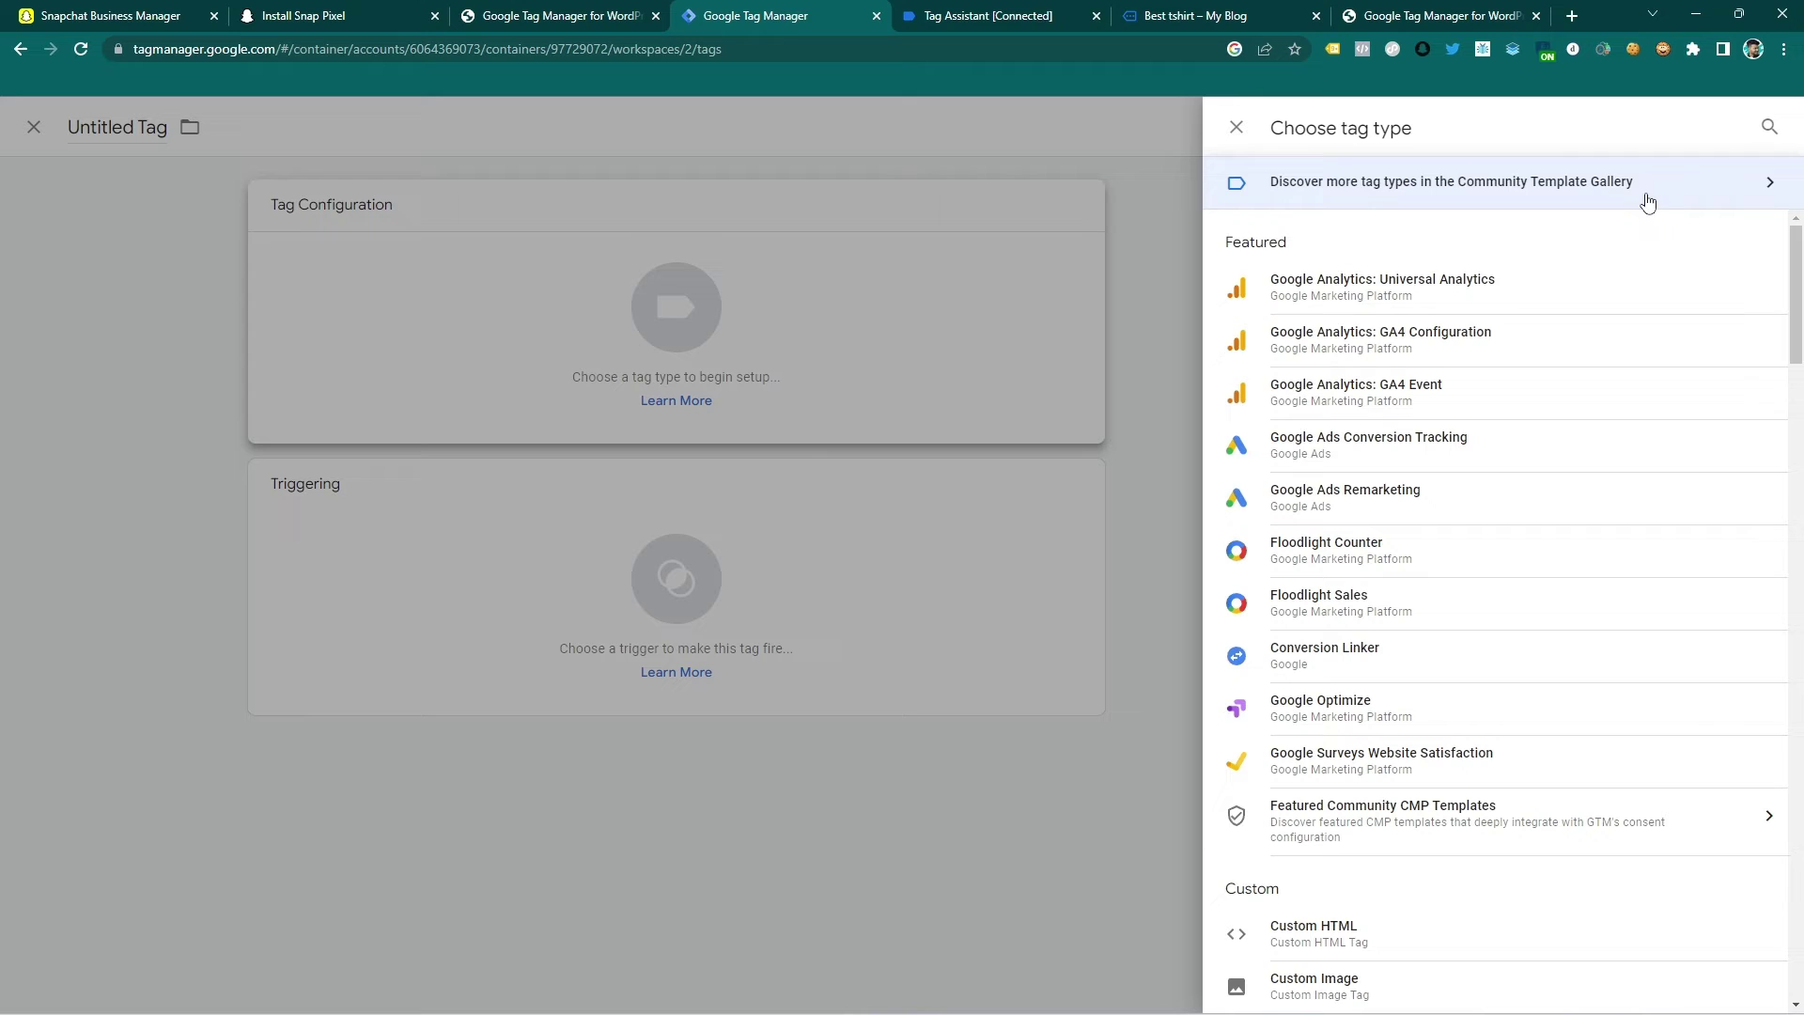
pyautogui.scroll(-4, 1447, 338)
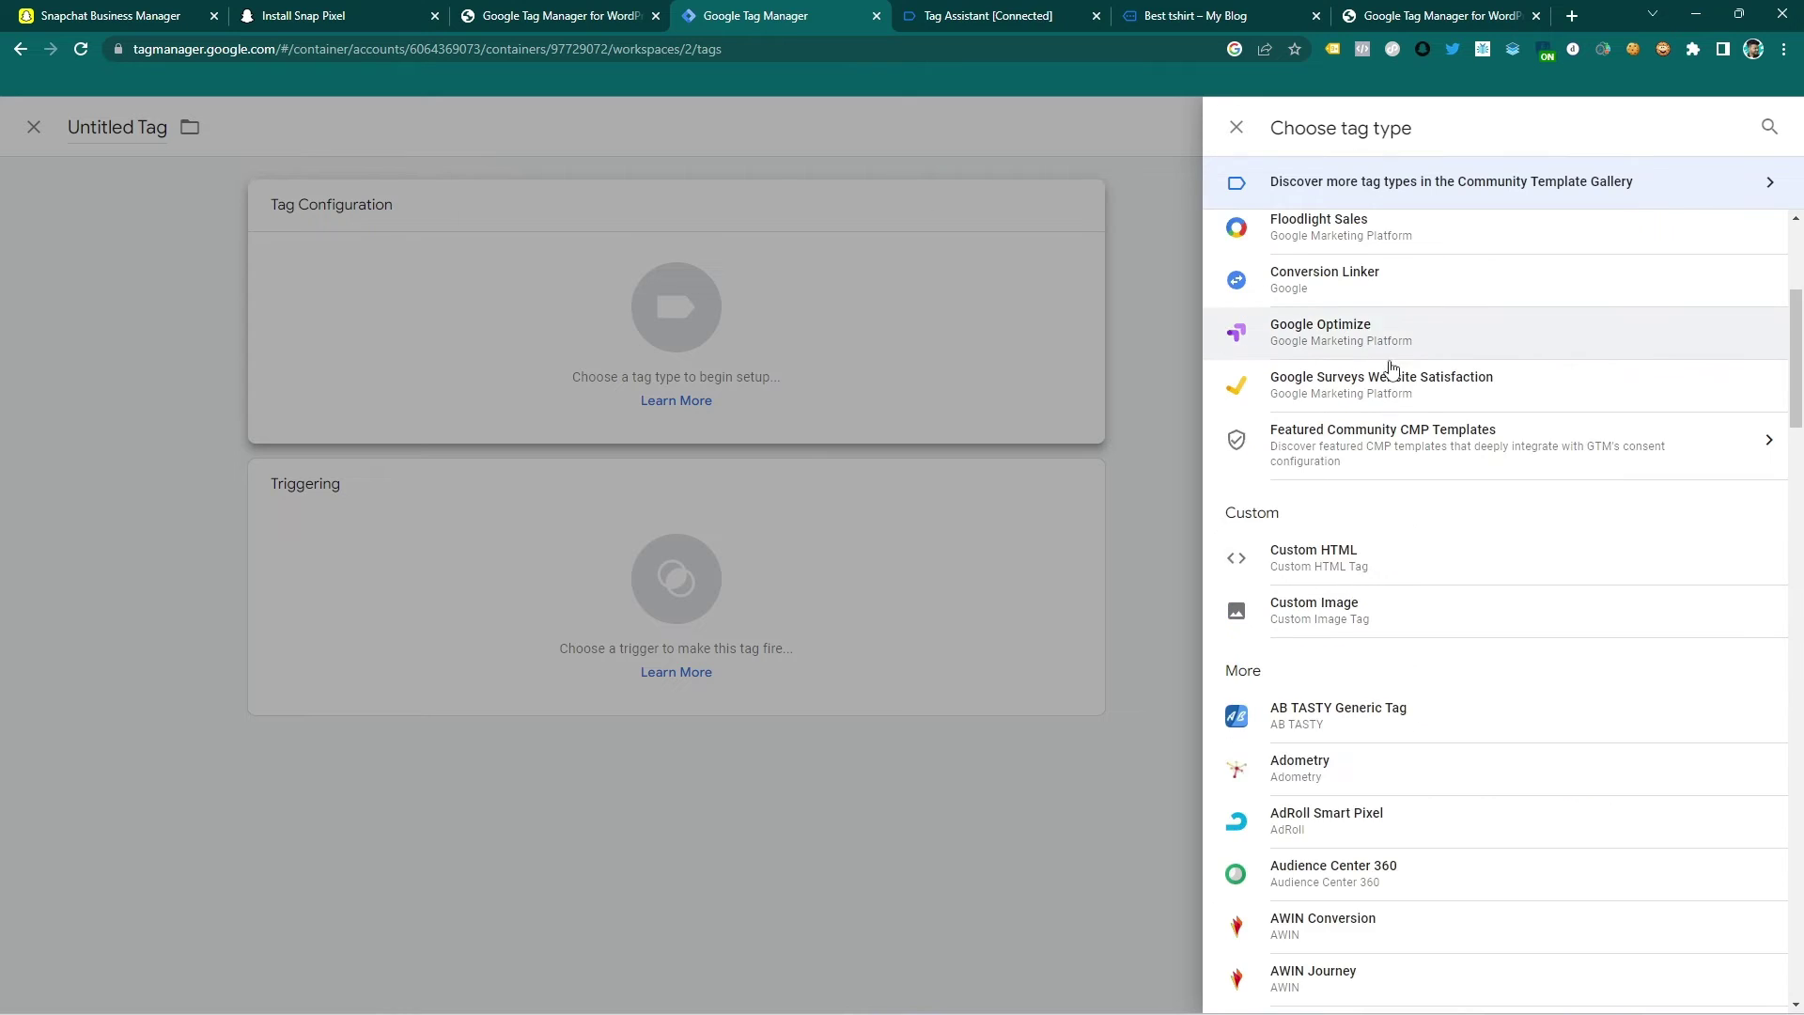
pyautogui.click(1357, 565)
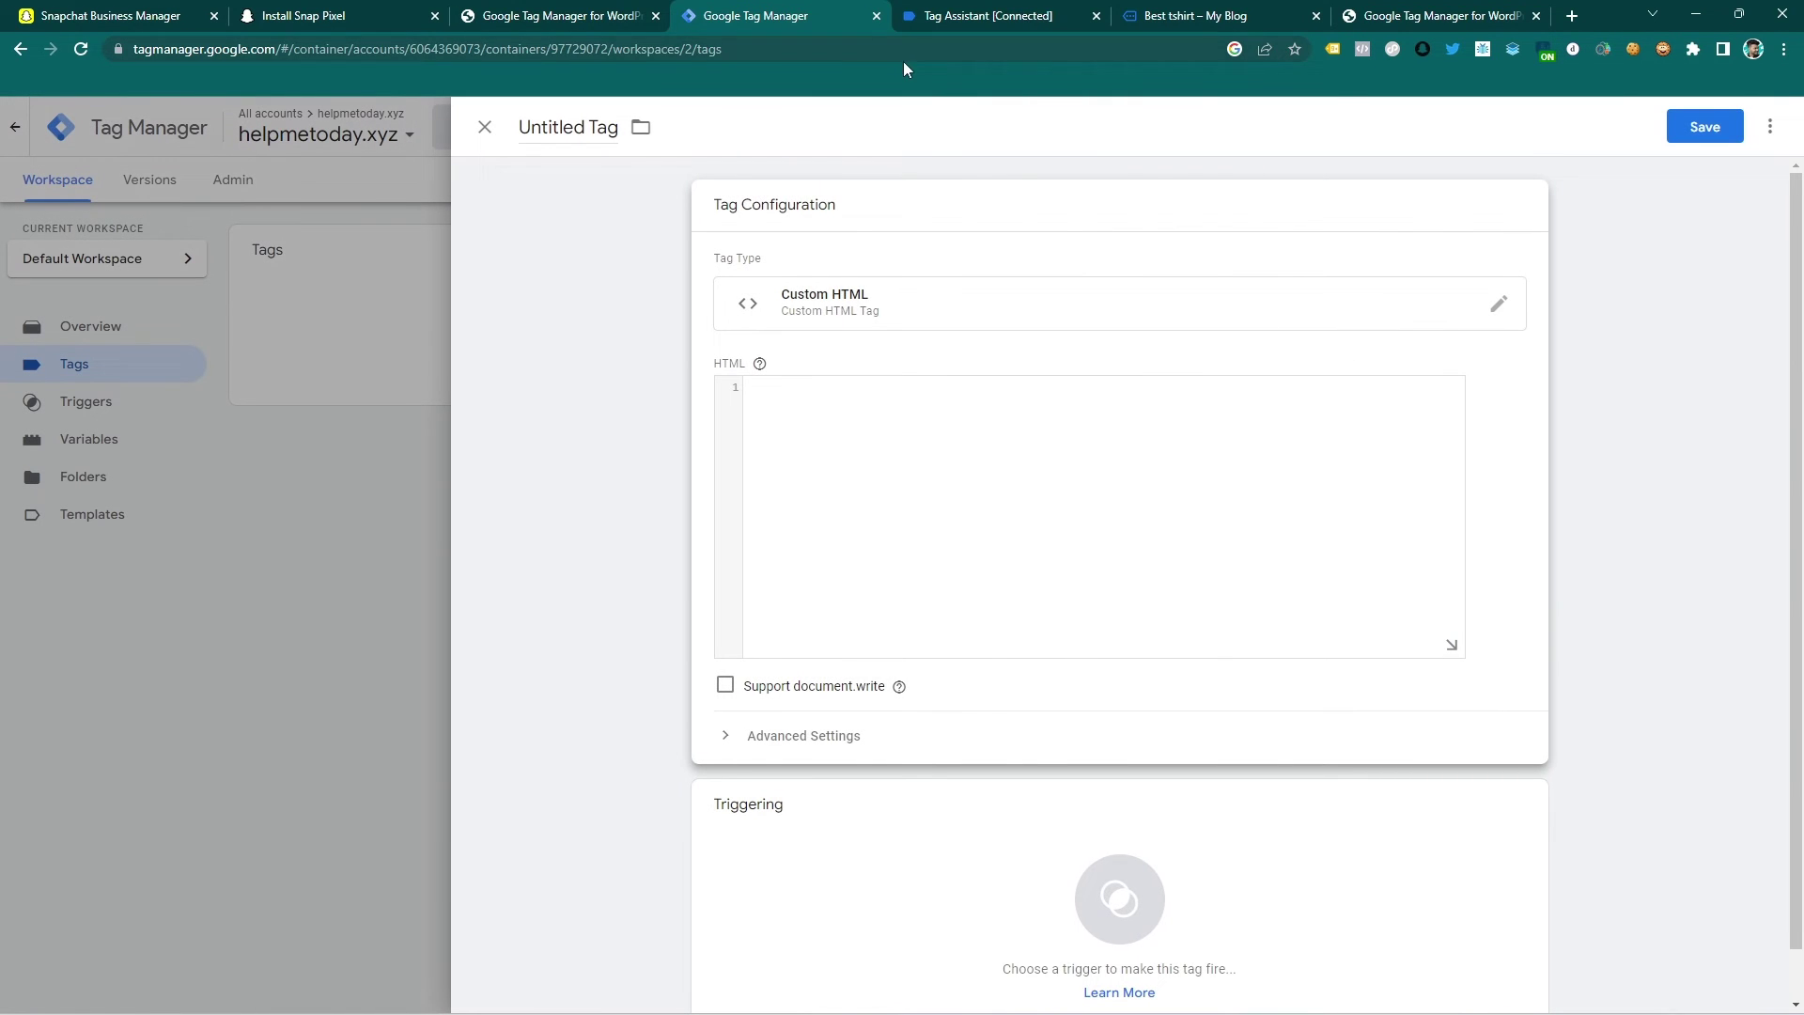
# Step: Close the WordPress plugin options tab and bring up the Install Snap Pixel help article
pyautogui.click(625, 7)
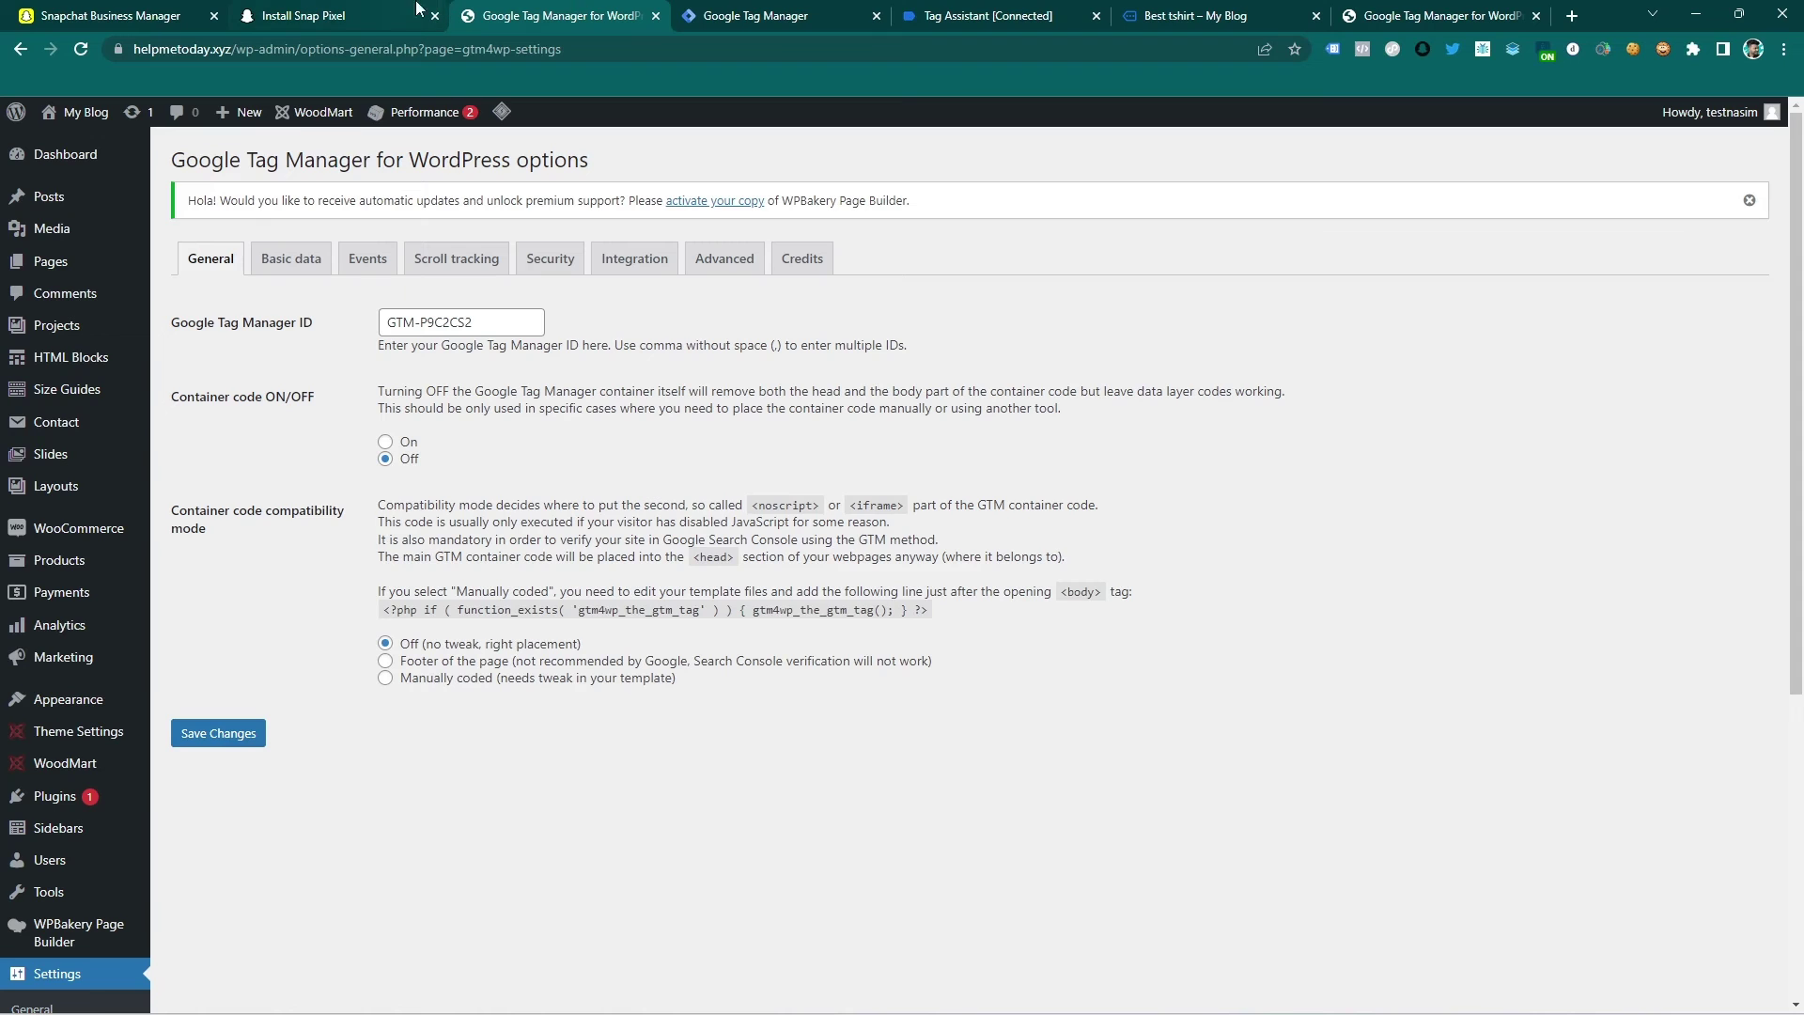
pyautogui.click(656, 17)
pyautogui.click(352, 11)
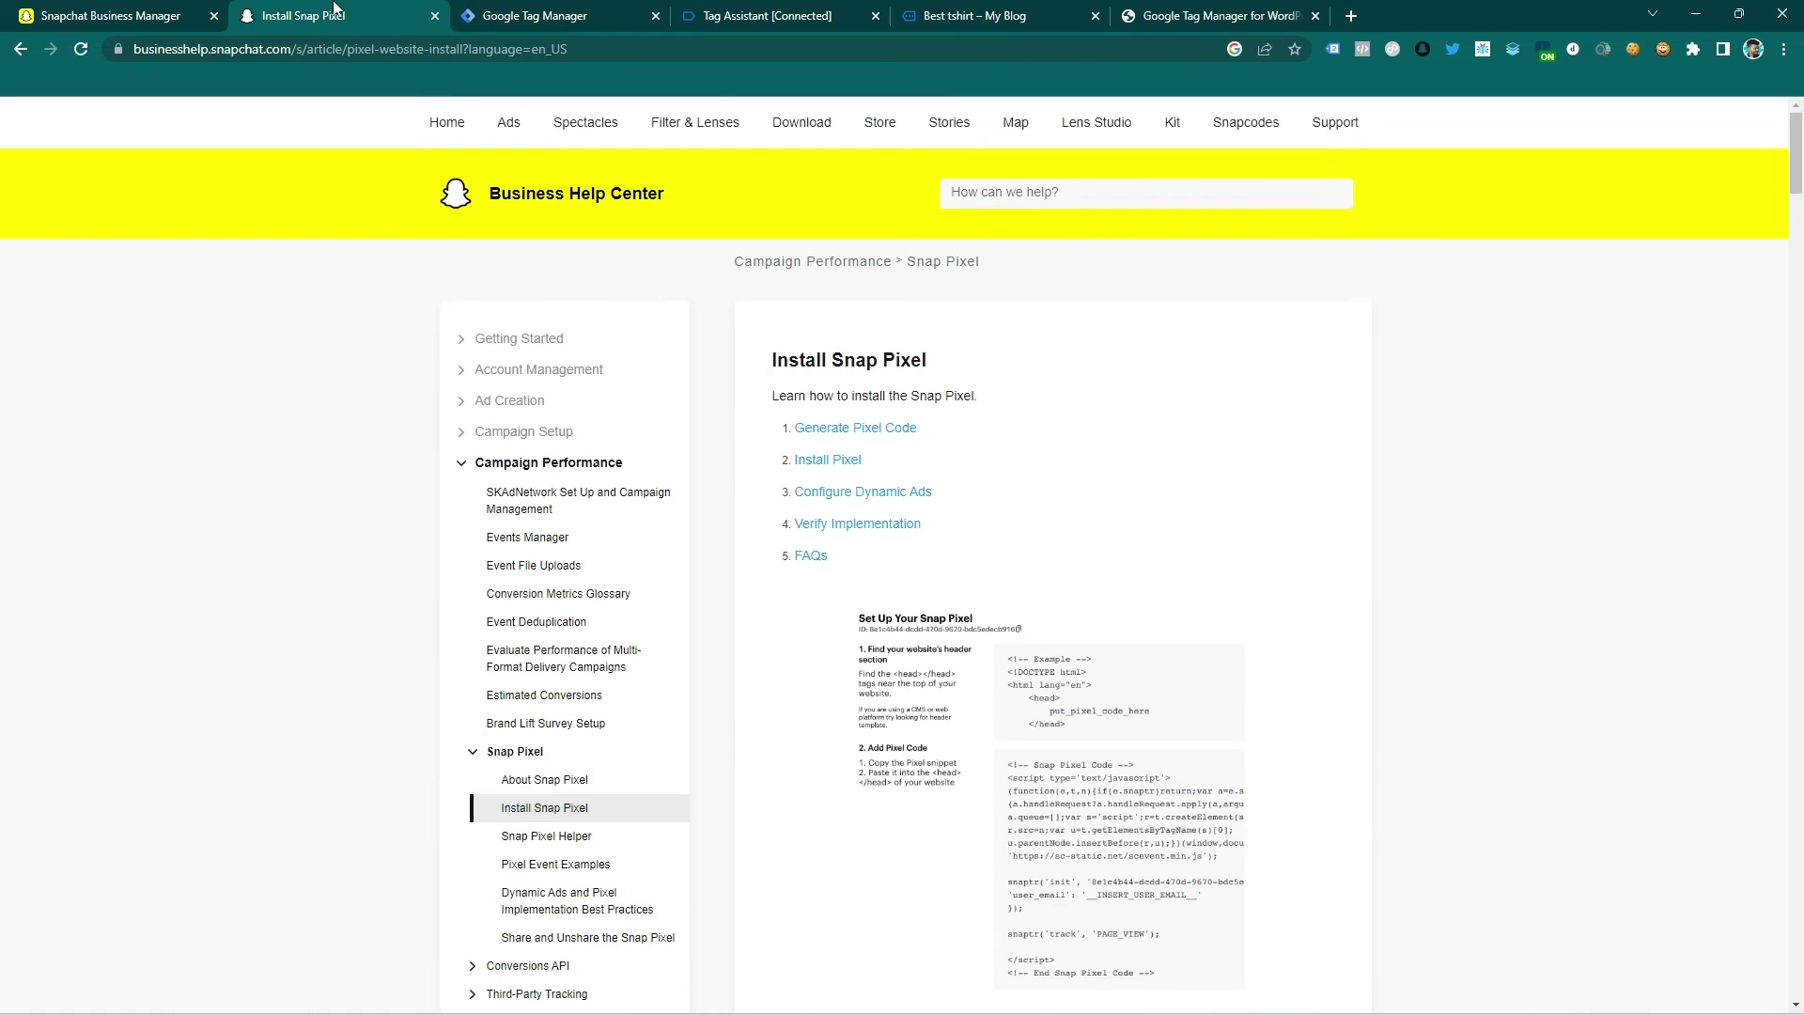
# Step: Close the help article and copy the Snap Pixel code snippet again from Pixel Code setup
pyautogui.click(434, 16)
pyautogui.click(121, 7)
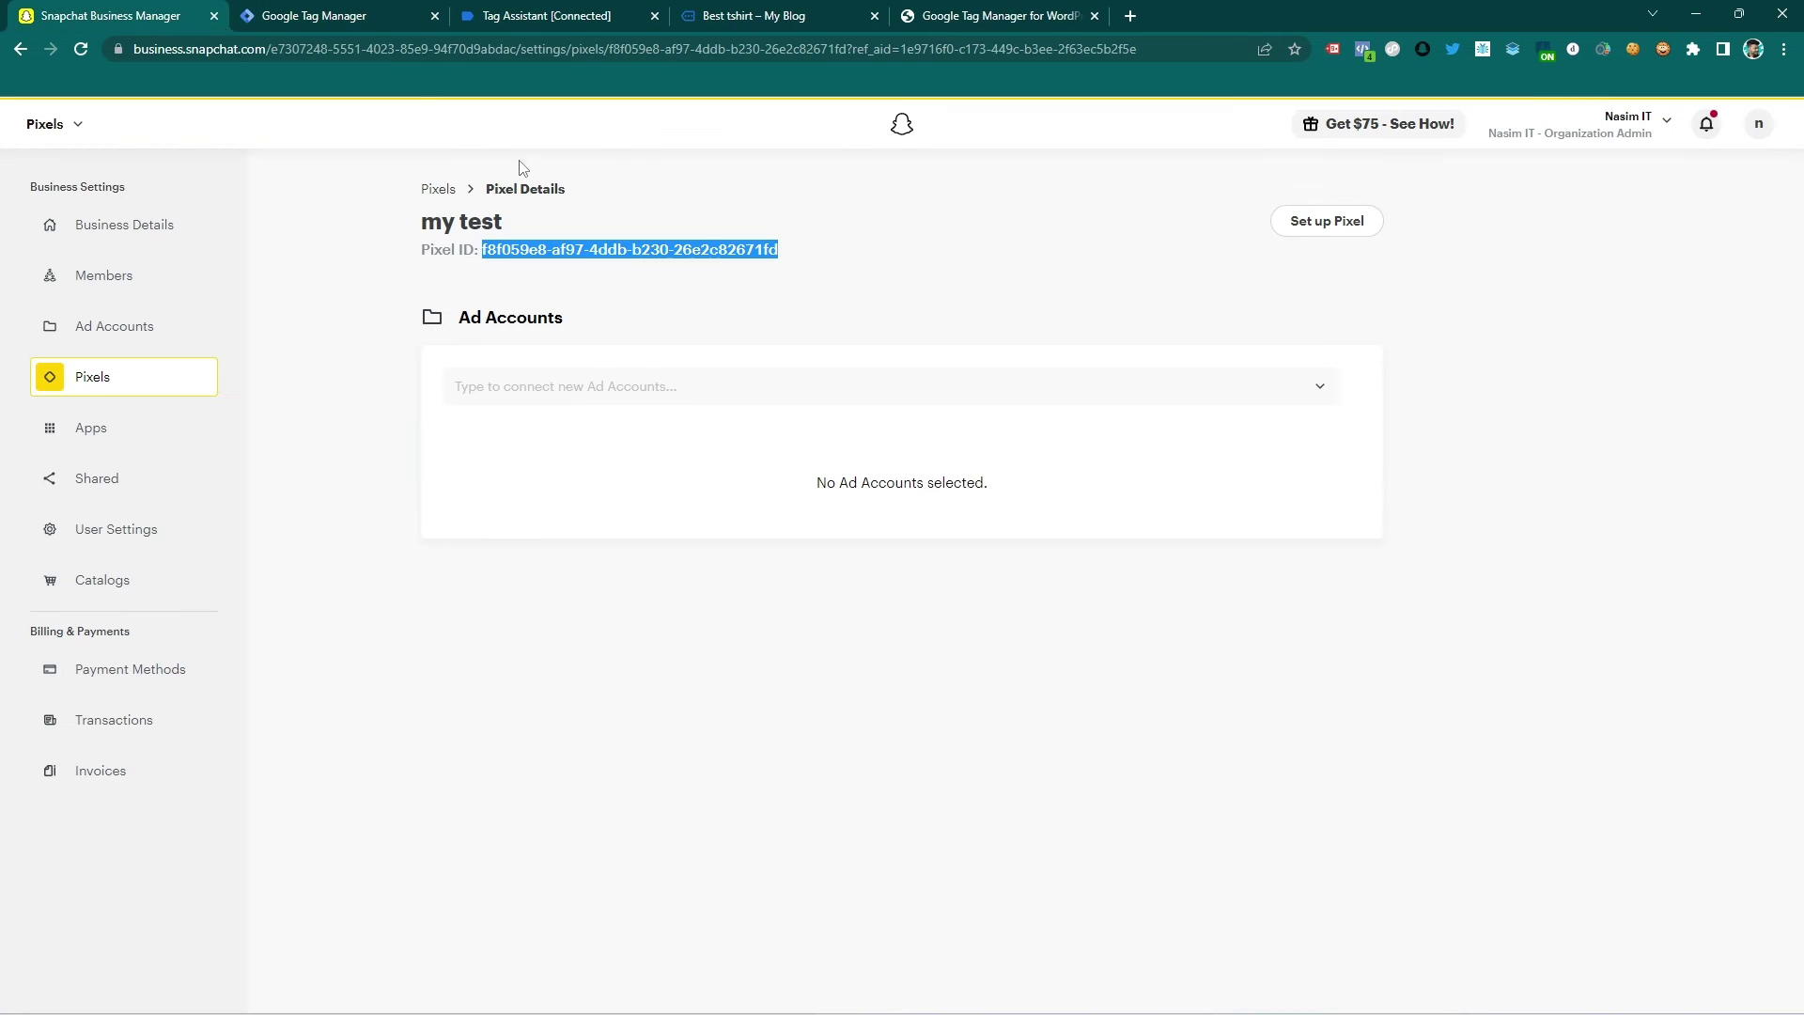
pyautogui.click(1325, 221)
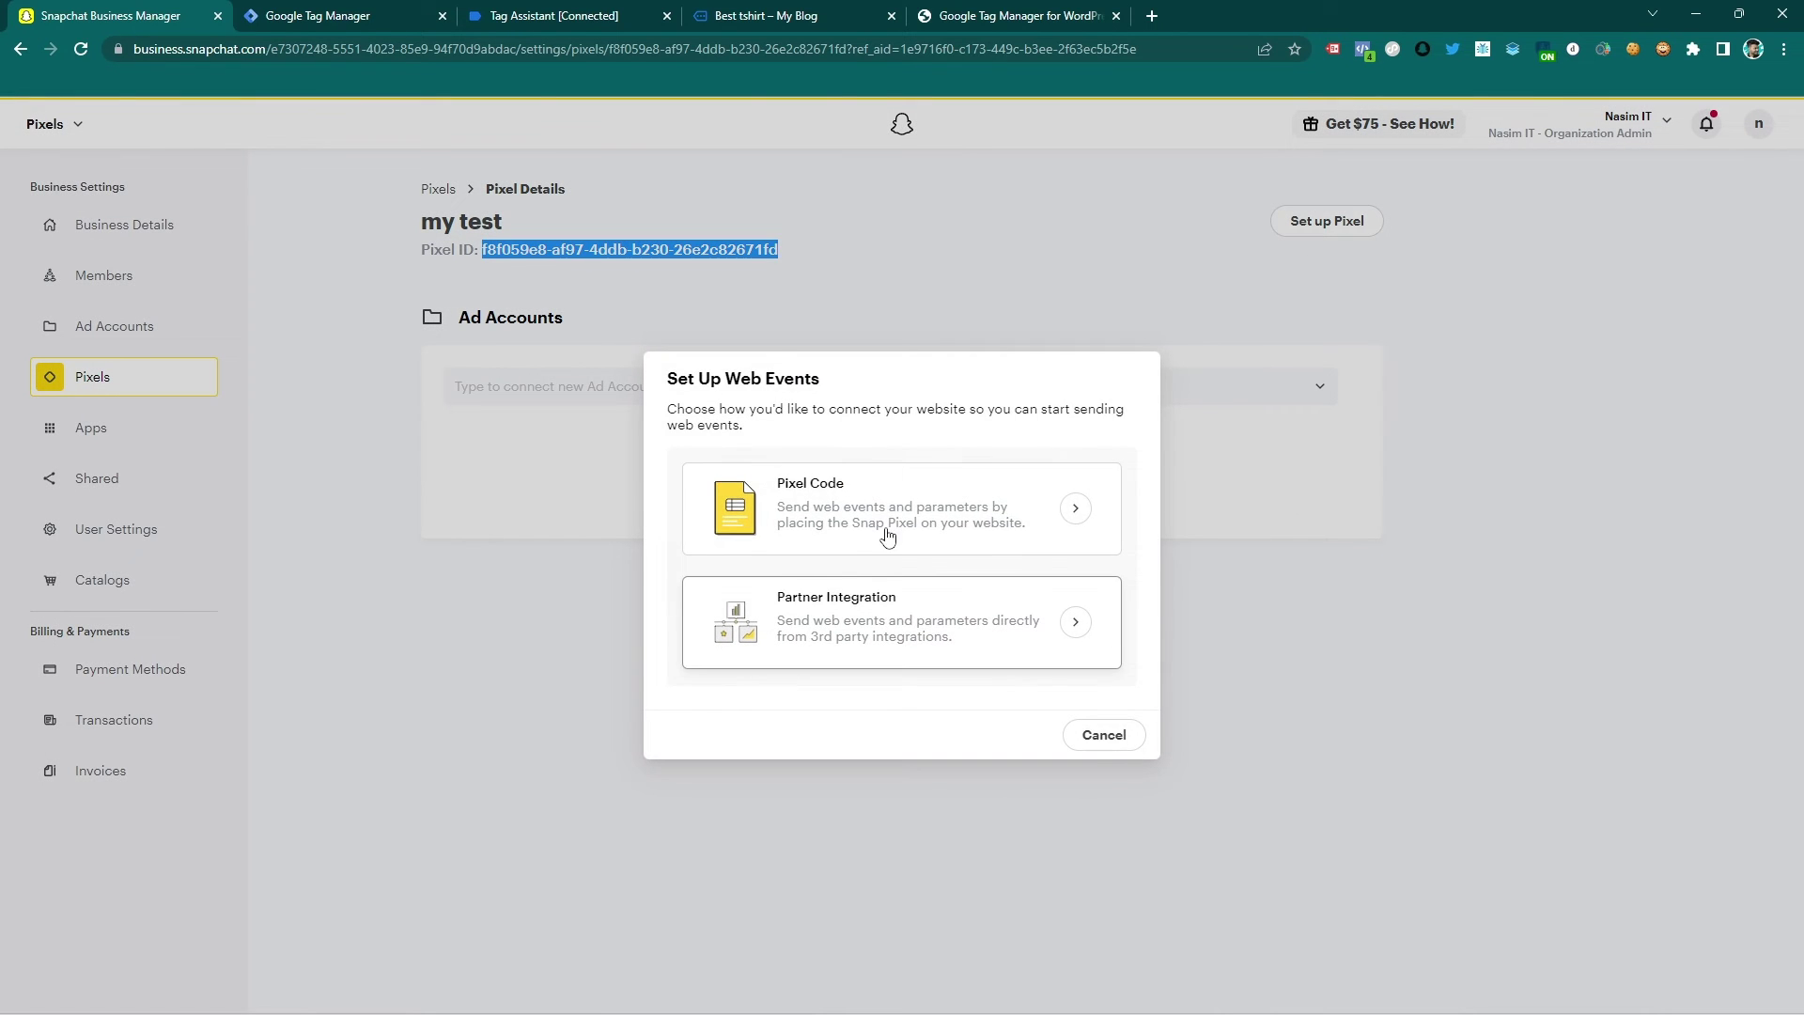
pyautogui.click(887, 535)
pyautogui.click(907, 530)
pyautogui.click(824, 432)
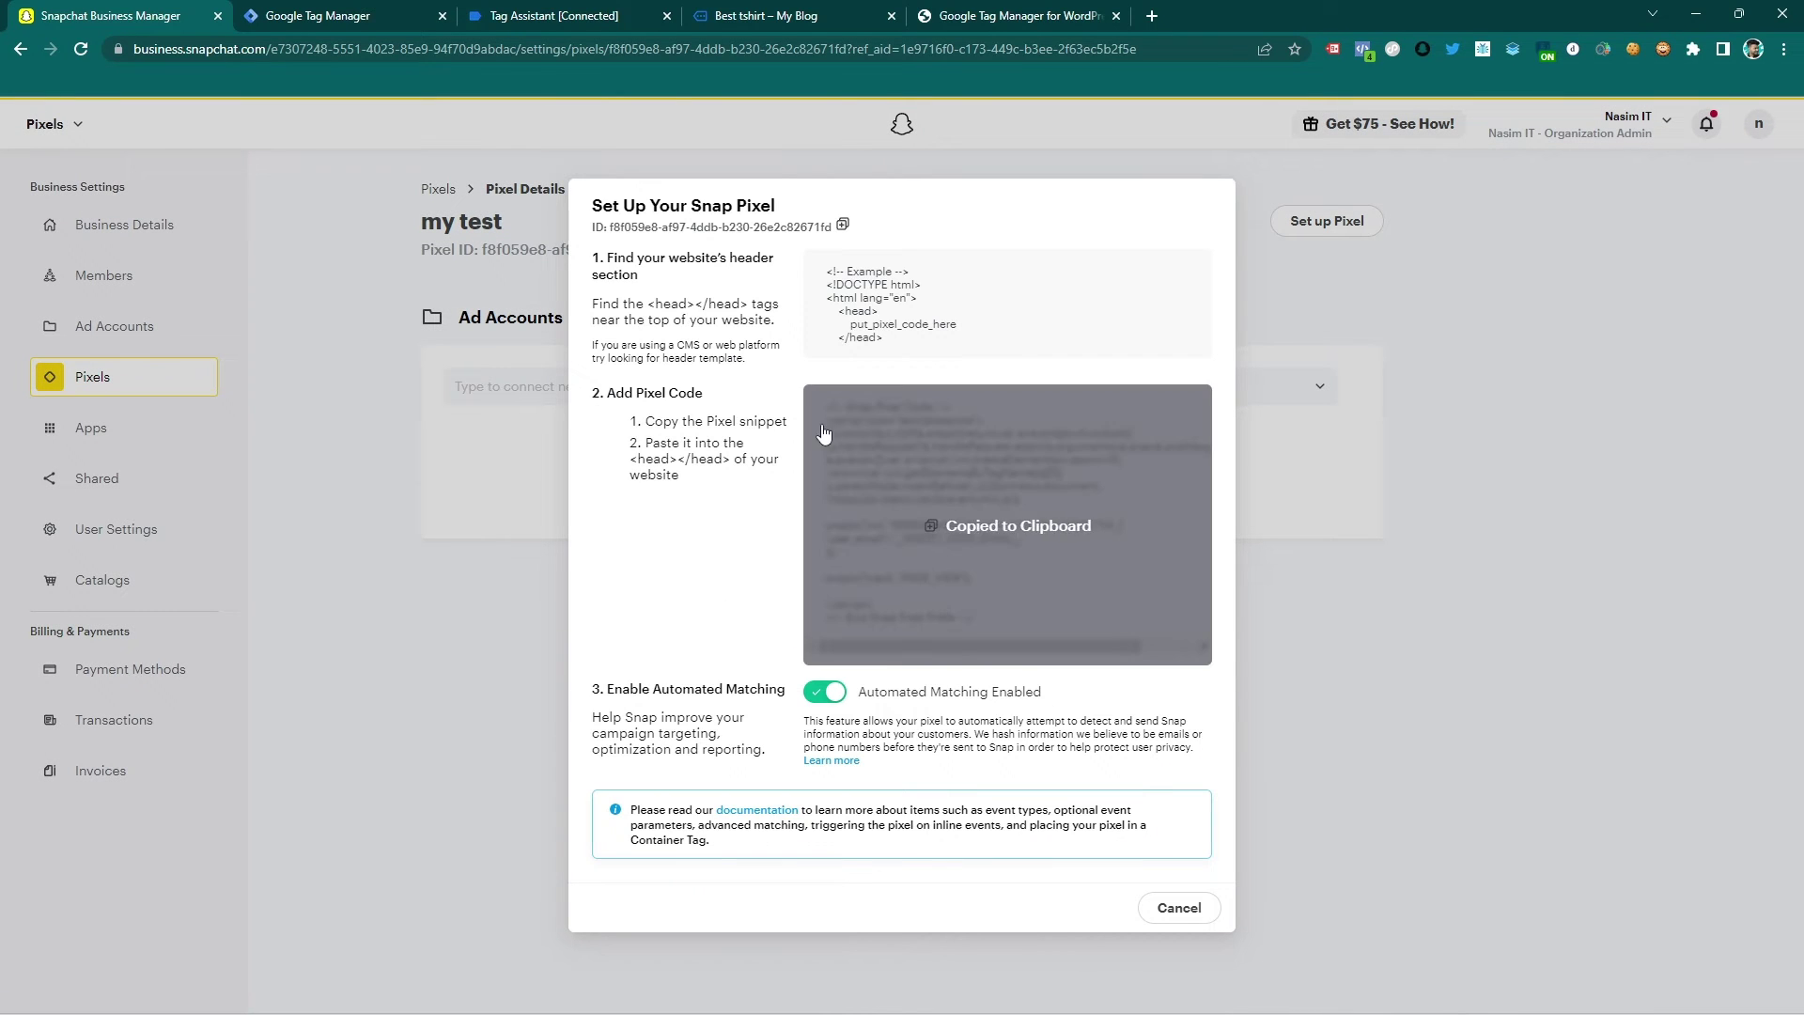
# Step: Close the WordPress plugin options tab and return to the new Custom HTML tag
pyautogui.click(977, 14)
pyautogui.click(802, 9)
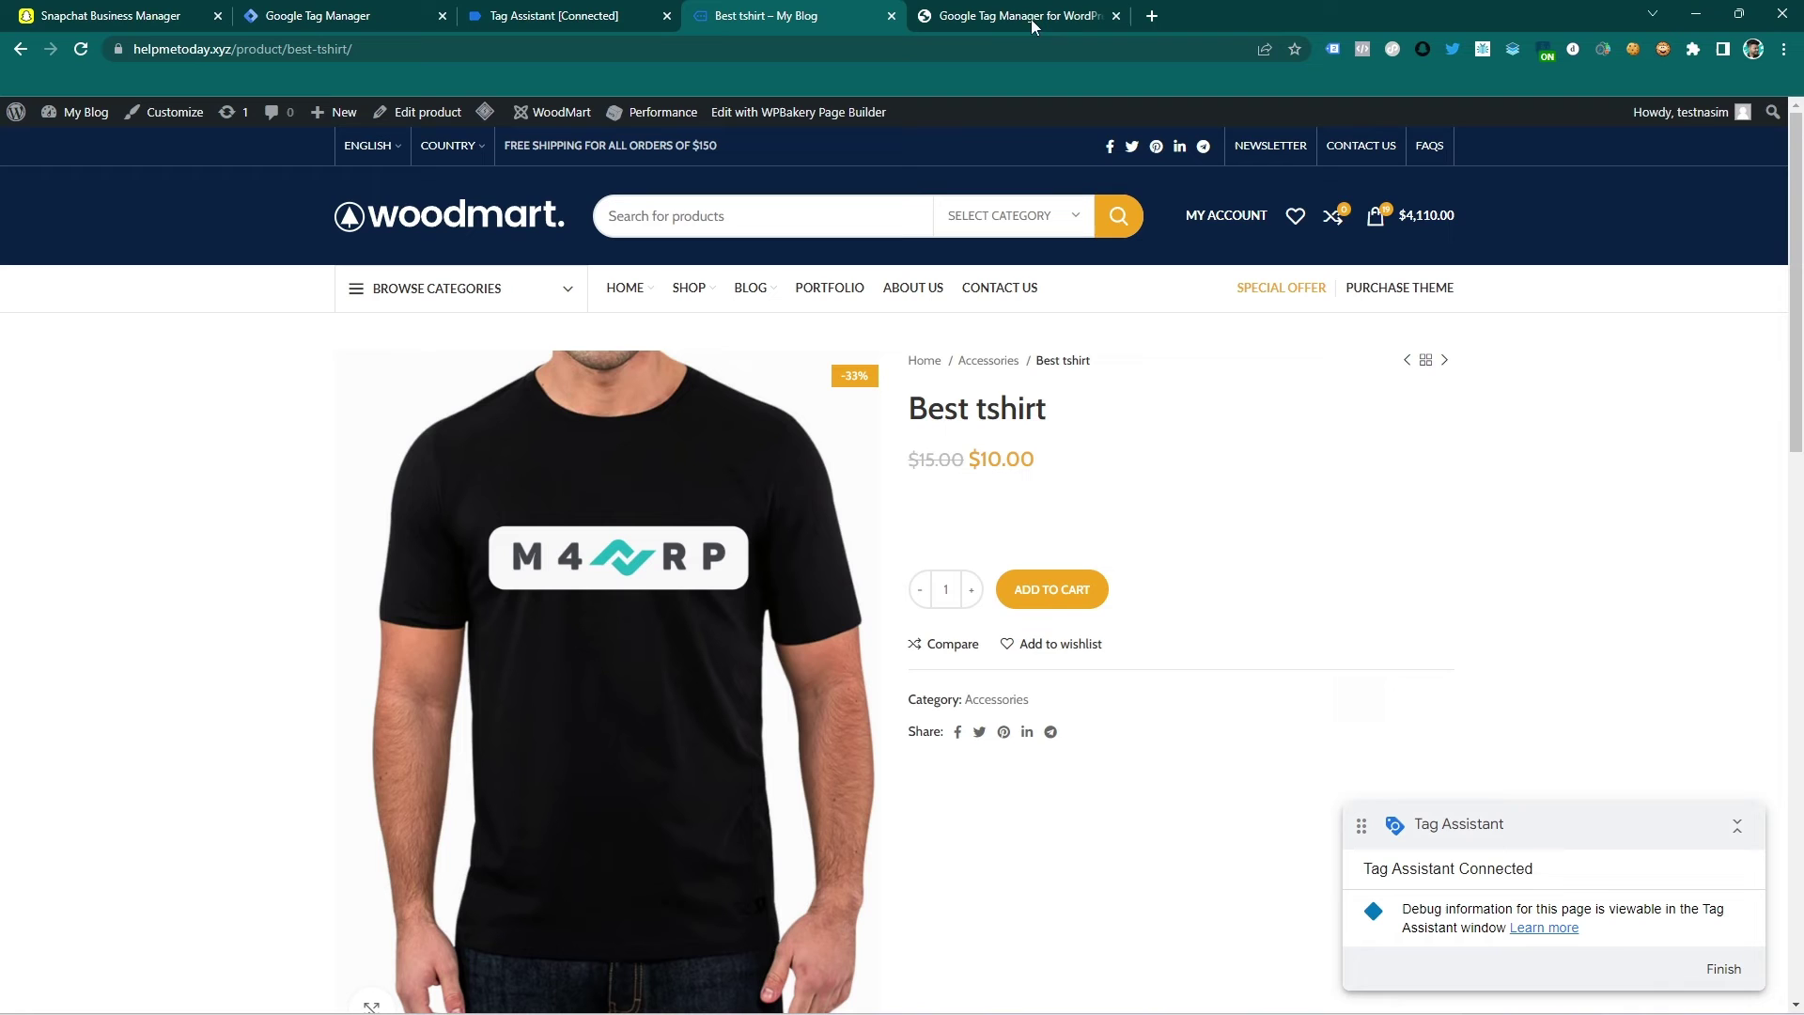
pyautogui.click(1116, 16)
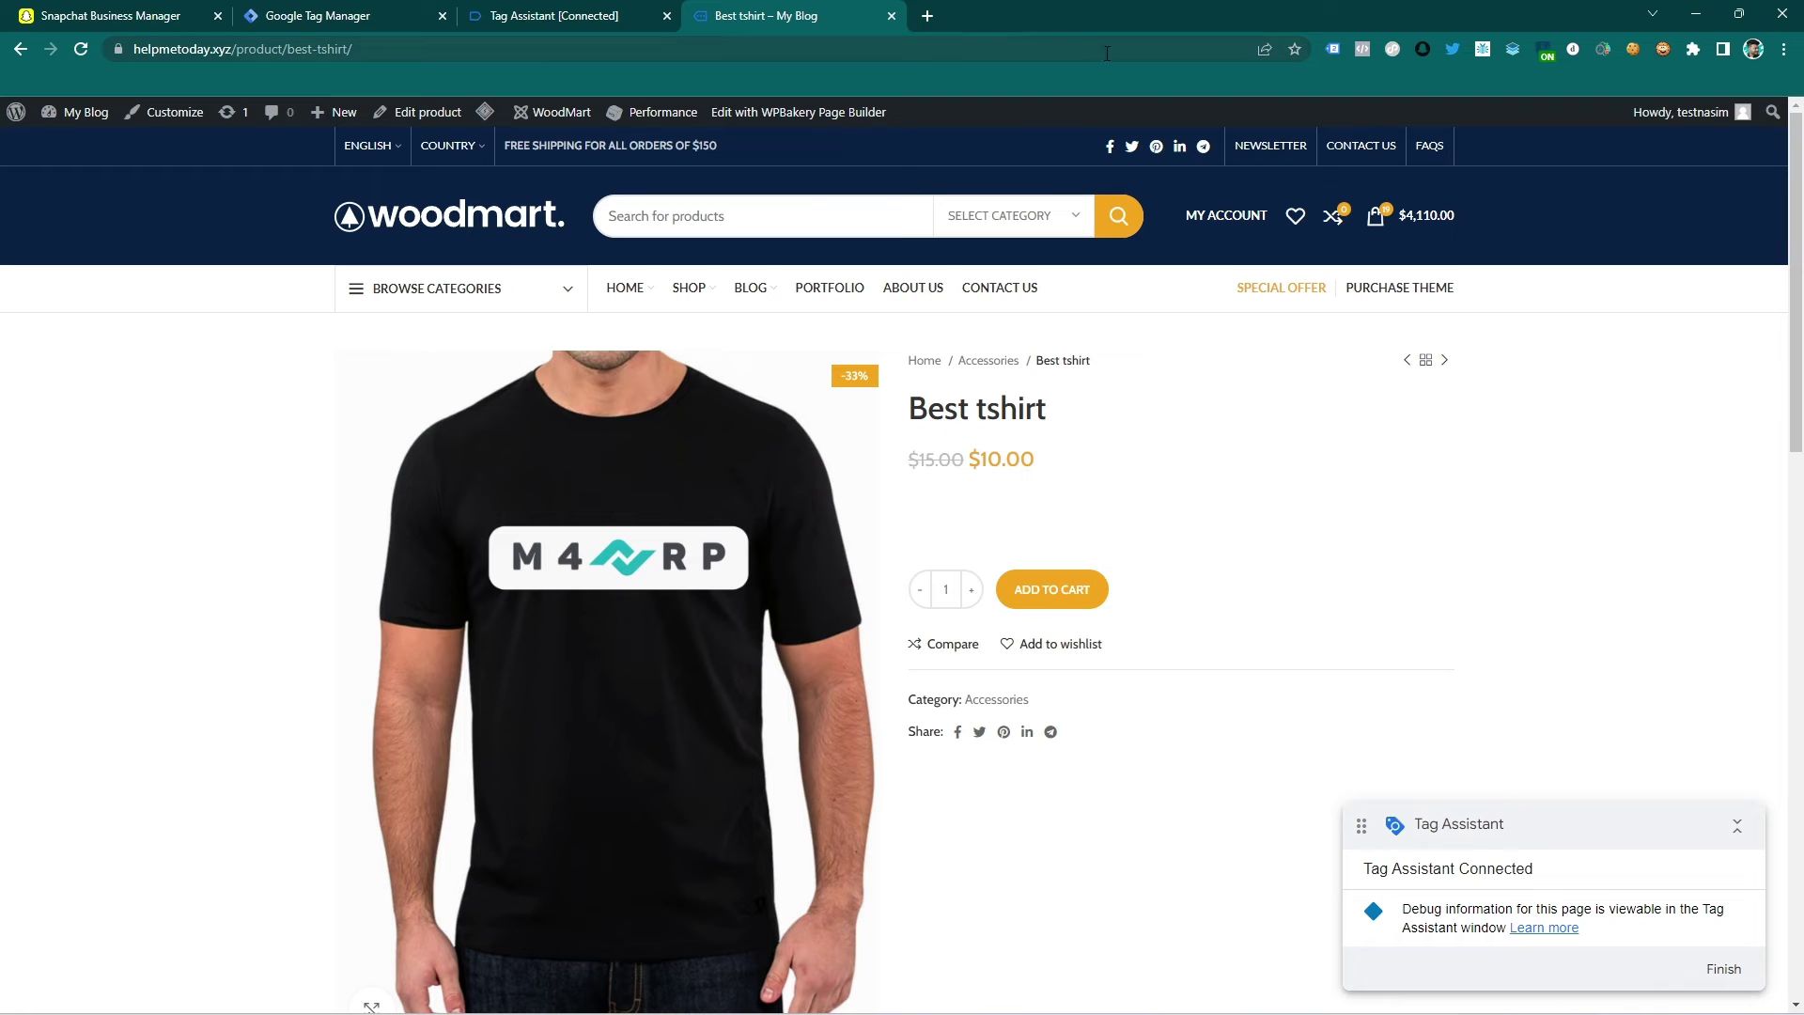
pyautogui.click(591, 10)
pyautogui.click(399, 9)
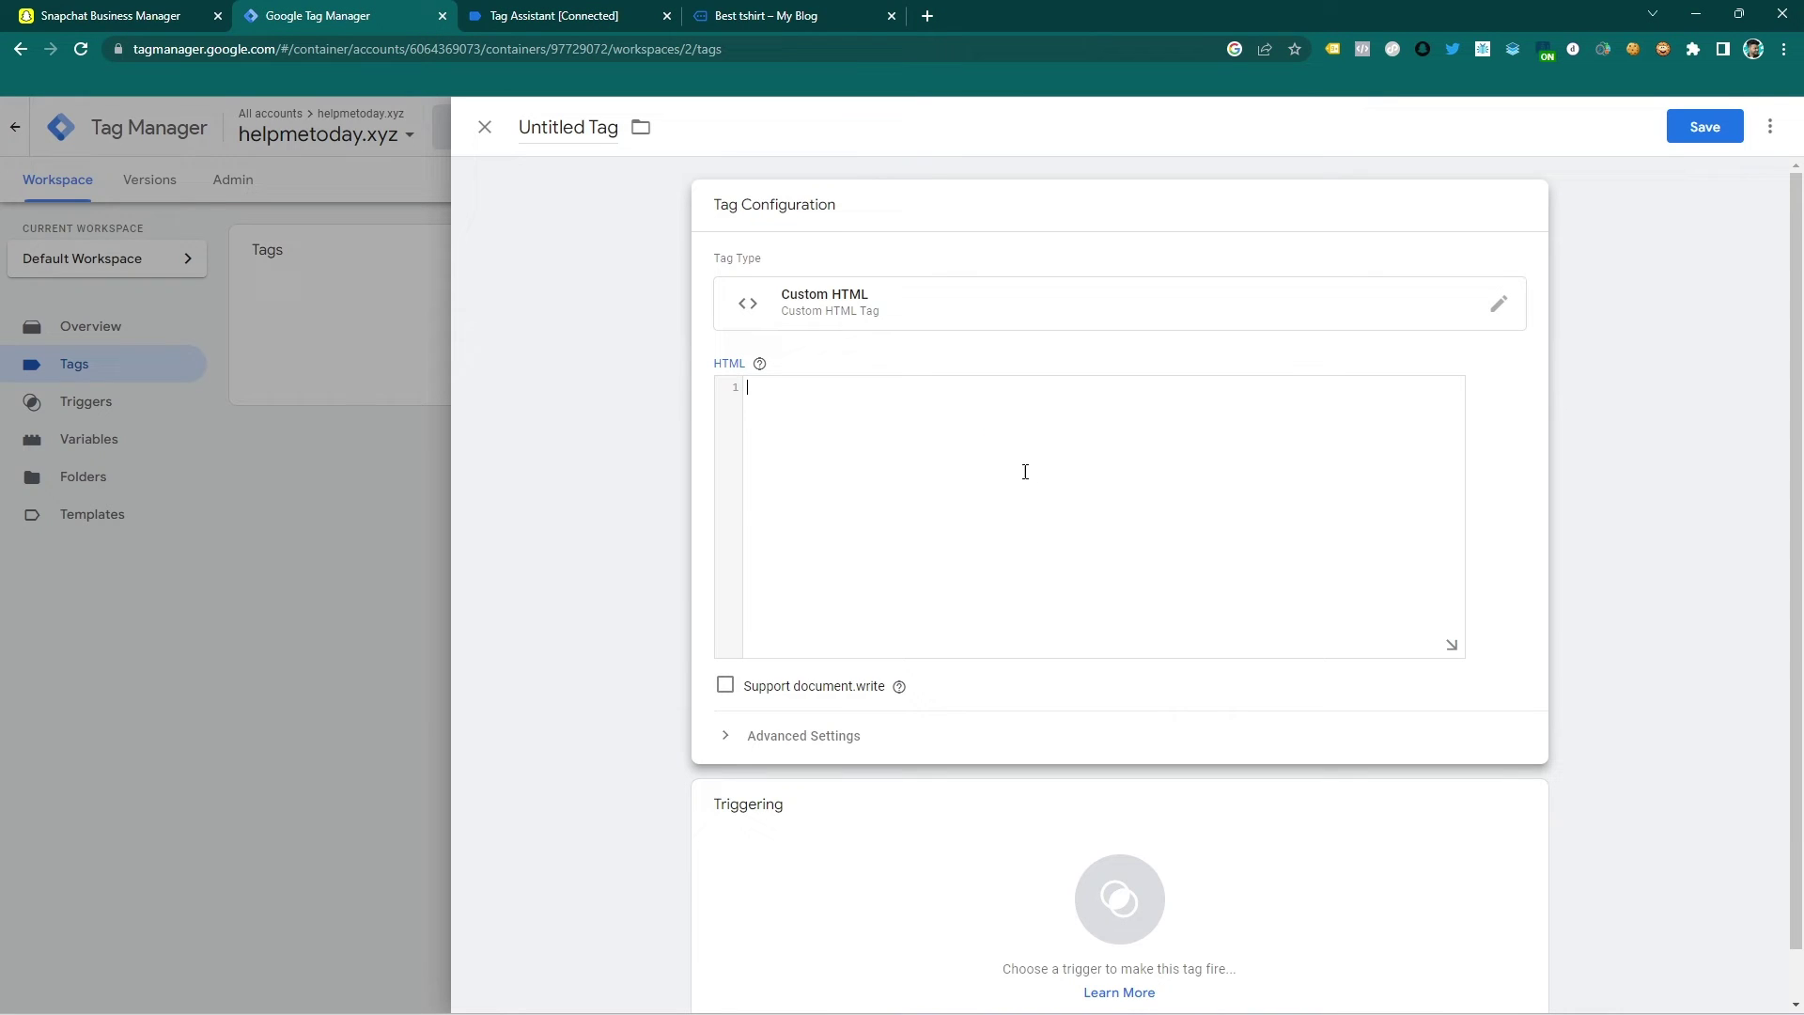
# Step: Paste the Snap Pixel code into the Custom HTML tag with an All Pages trigger, then close it unsaved
pyautogui.hotkey('ctrl', 'v')
pyautogui.click(894, 874)
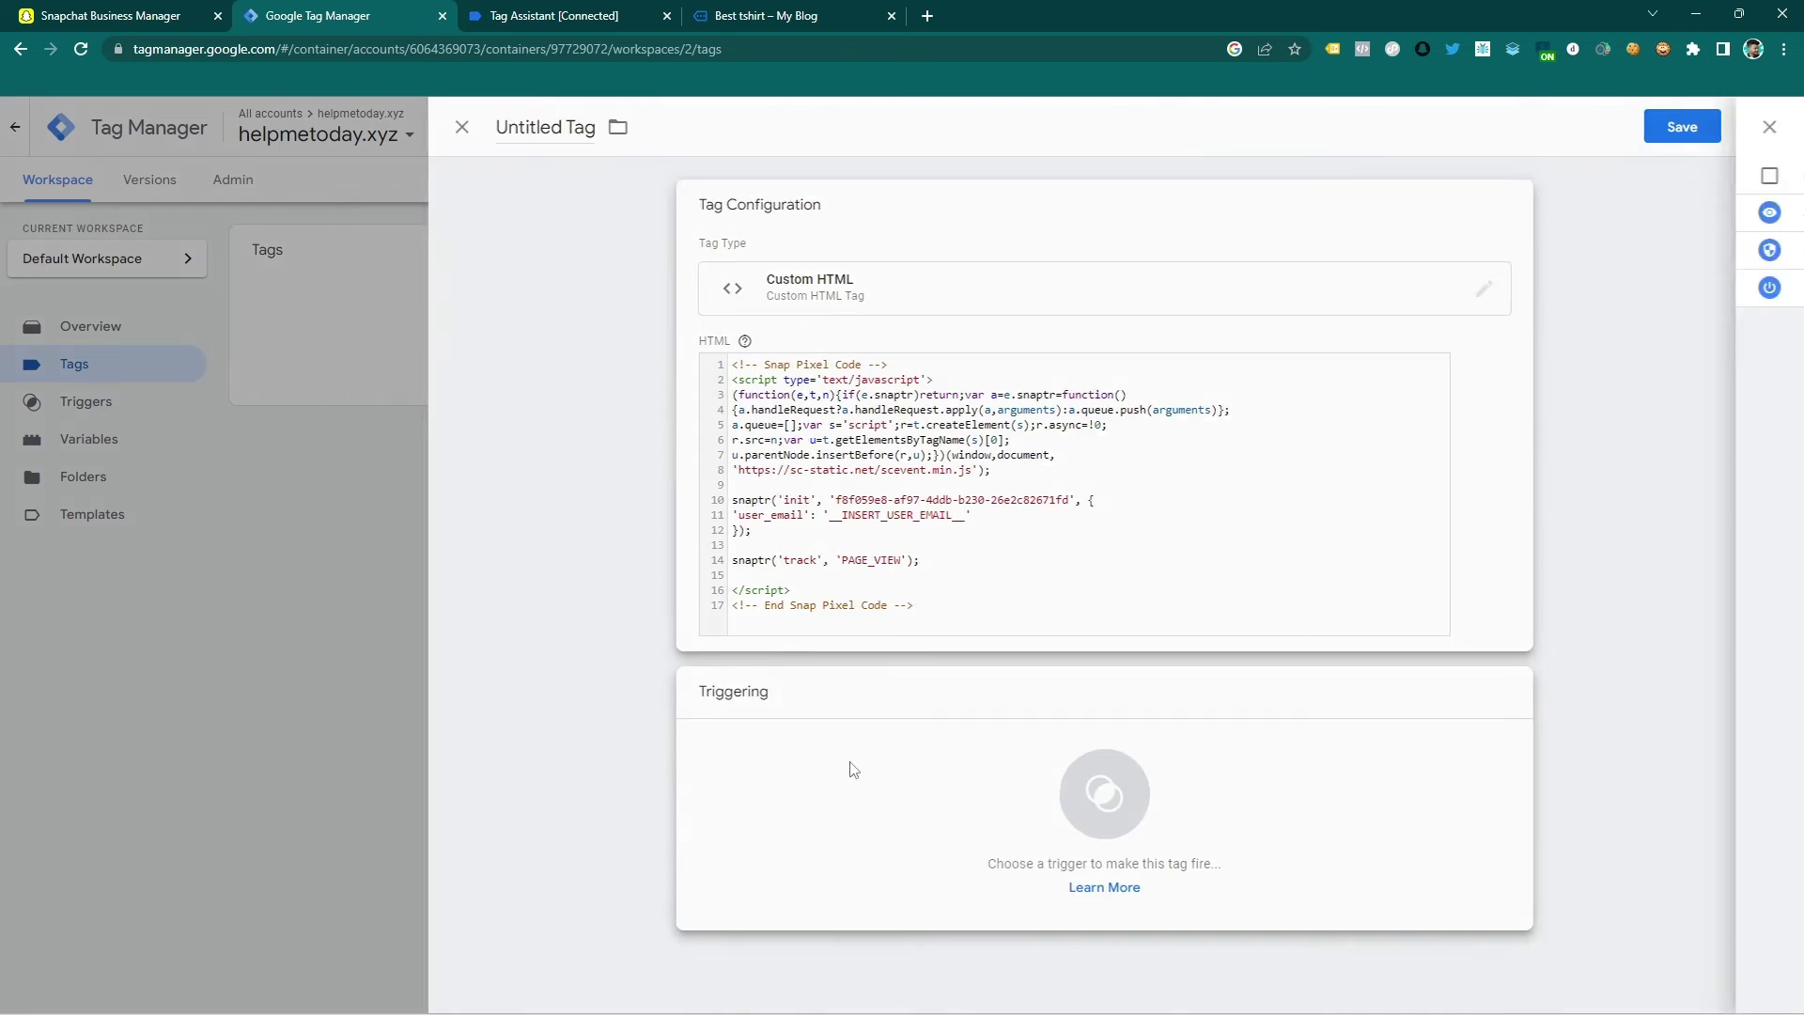
pyautogui.click(612, 211)
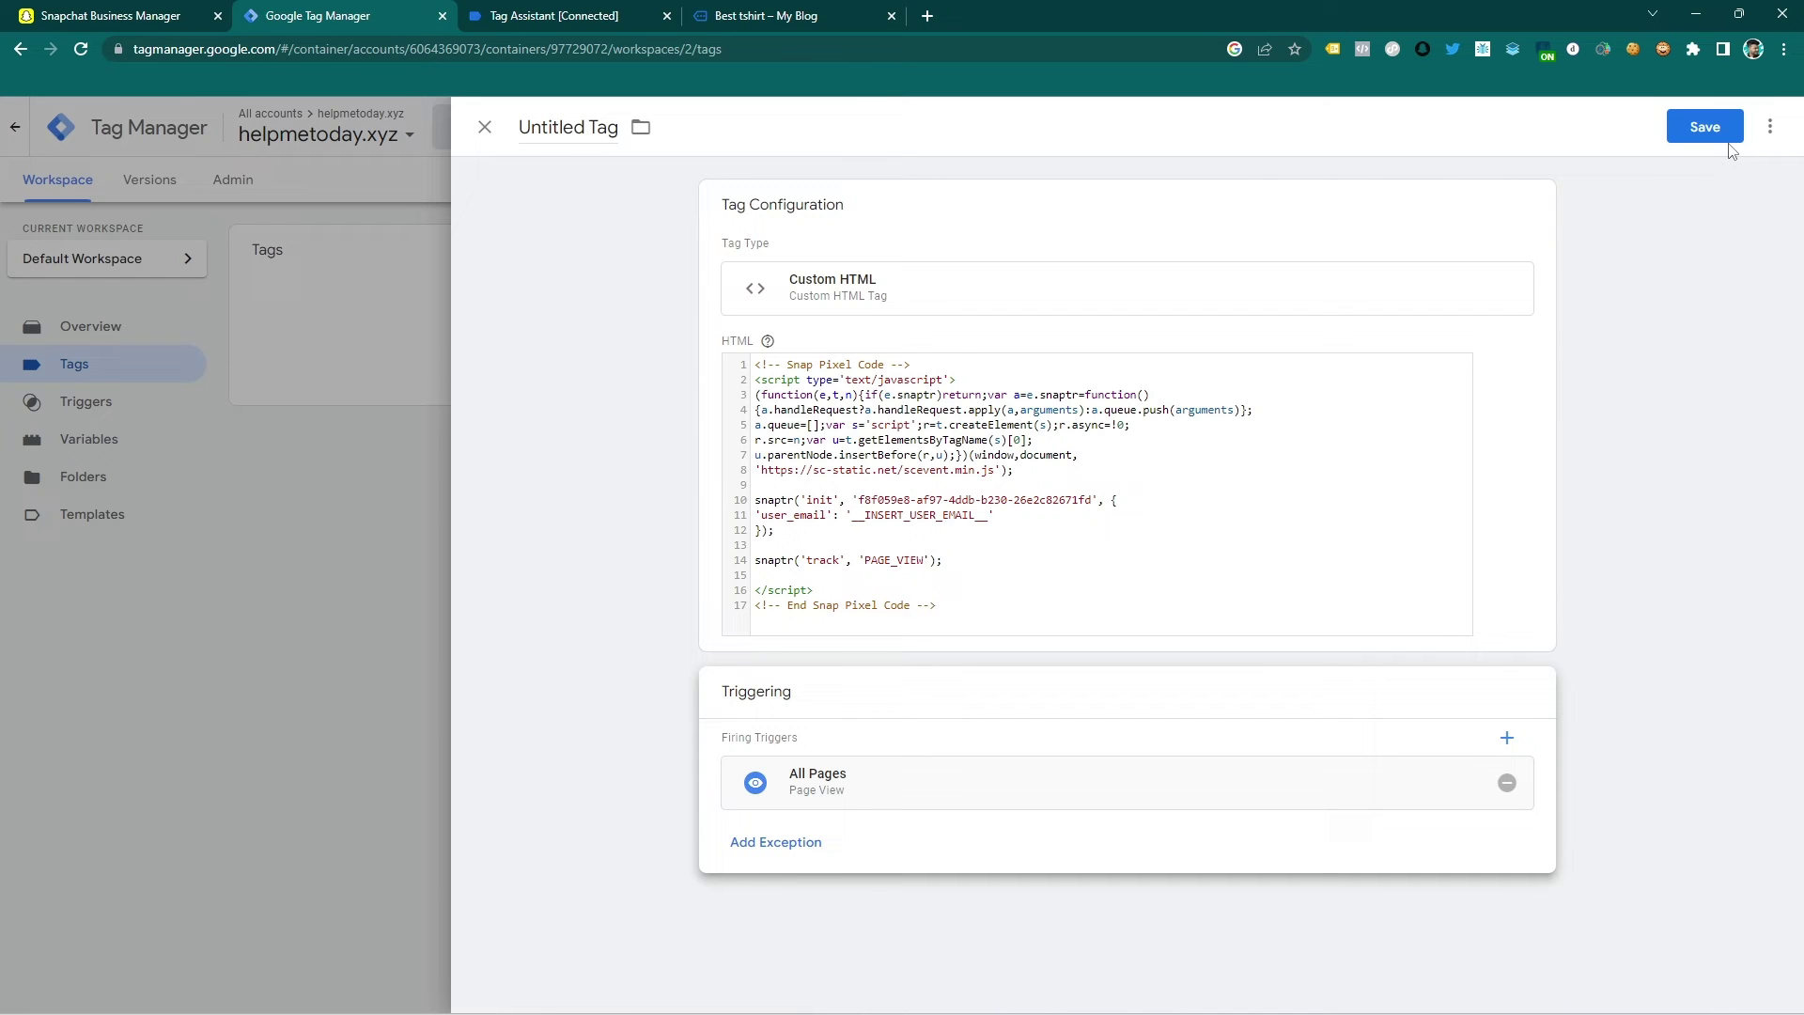
pyautogui.click(257, 562)
# Step: Discard the Custom HTML tag, start a new tag, and search the built-in tag types for 'sn'
pyautogui.click(1128, 334)
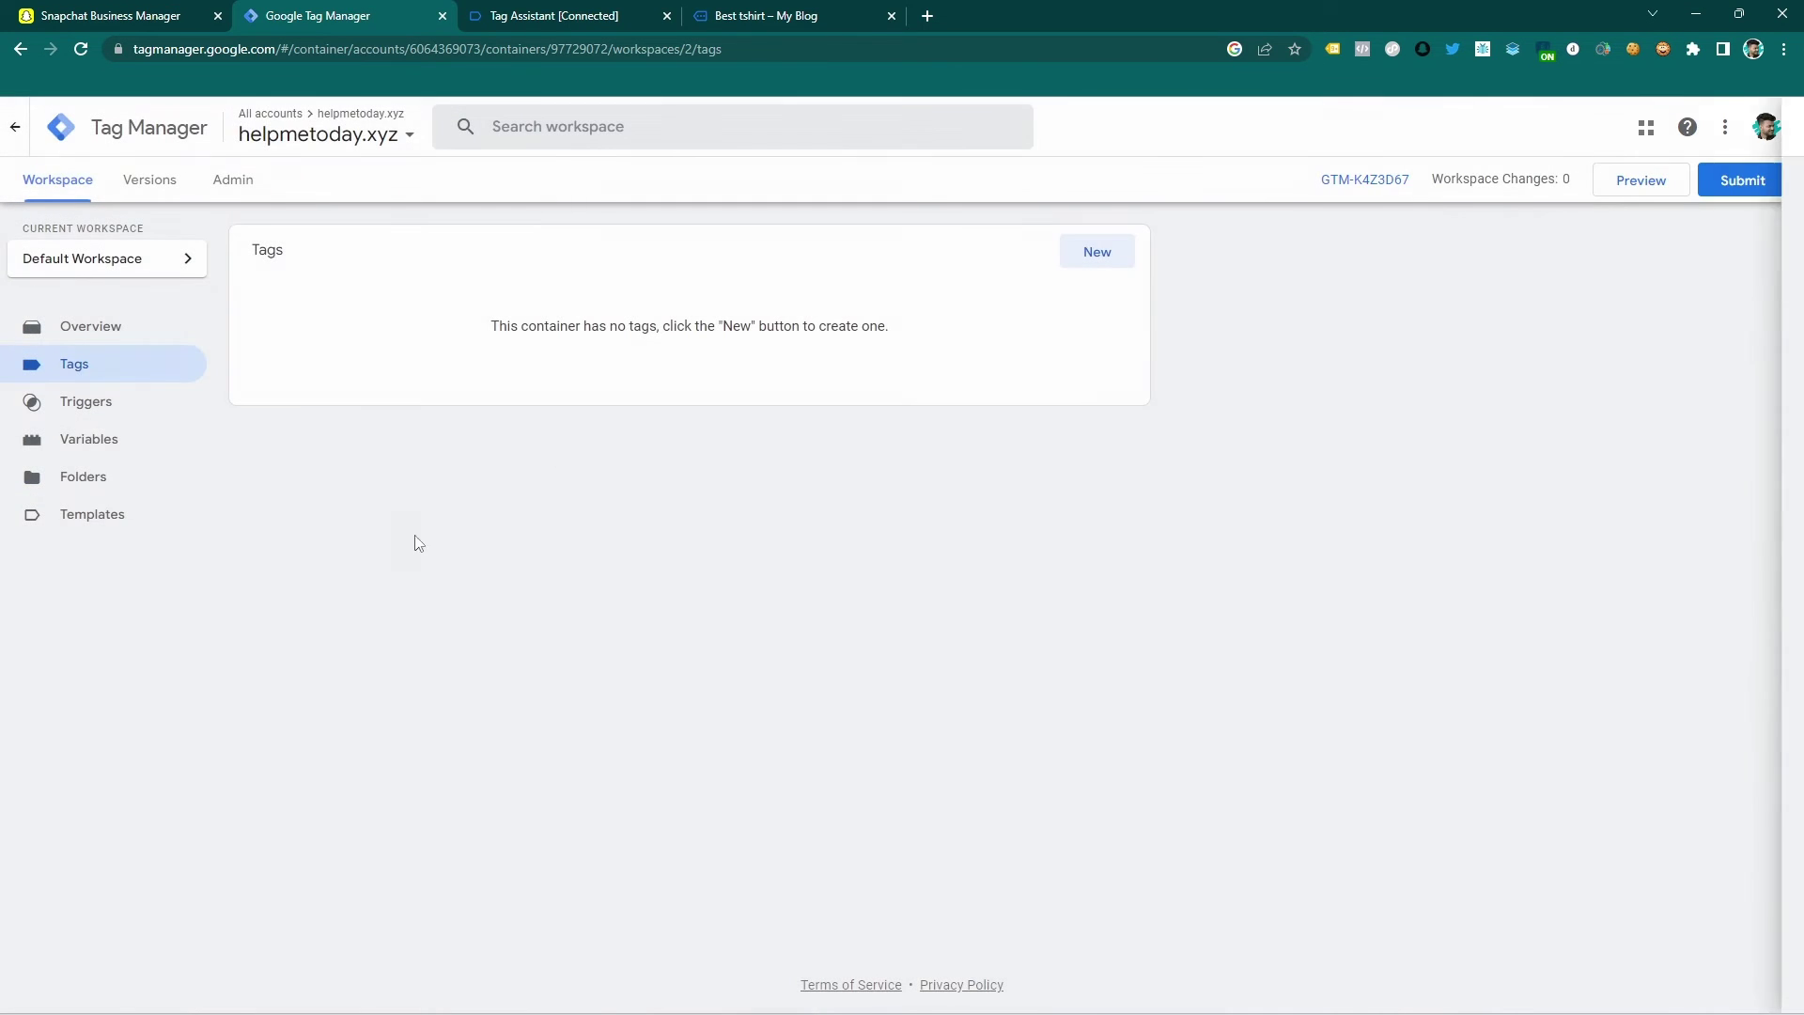
pyautogui.click(1107, 264)
pyautogui.click(1202, 281)
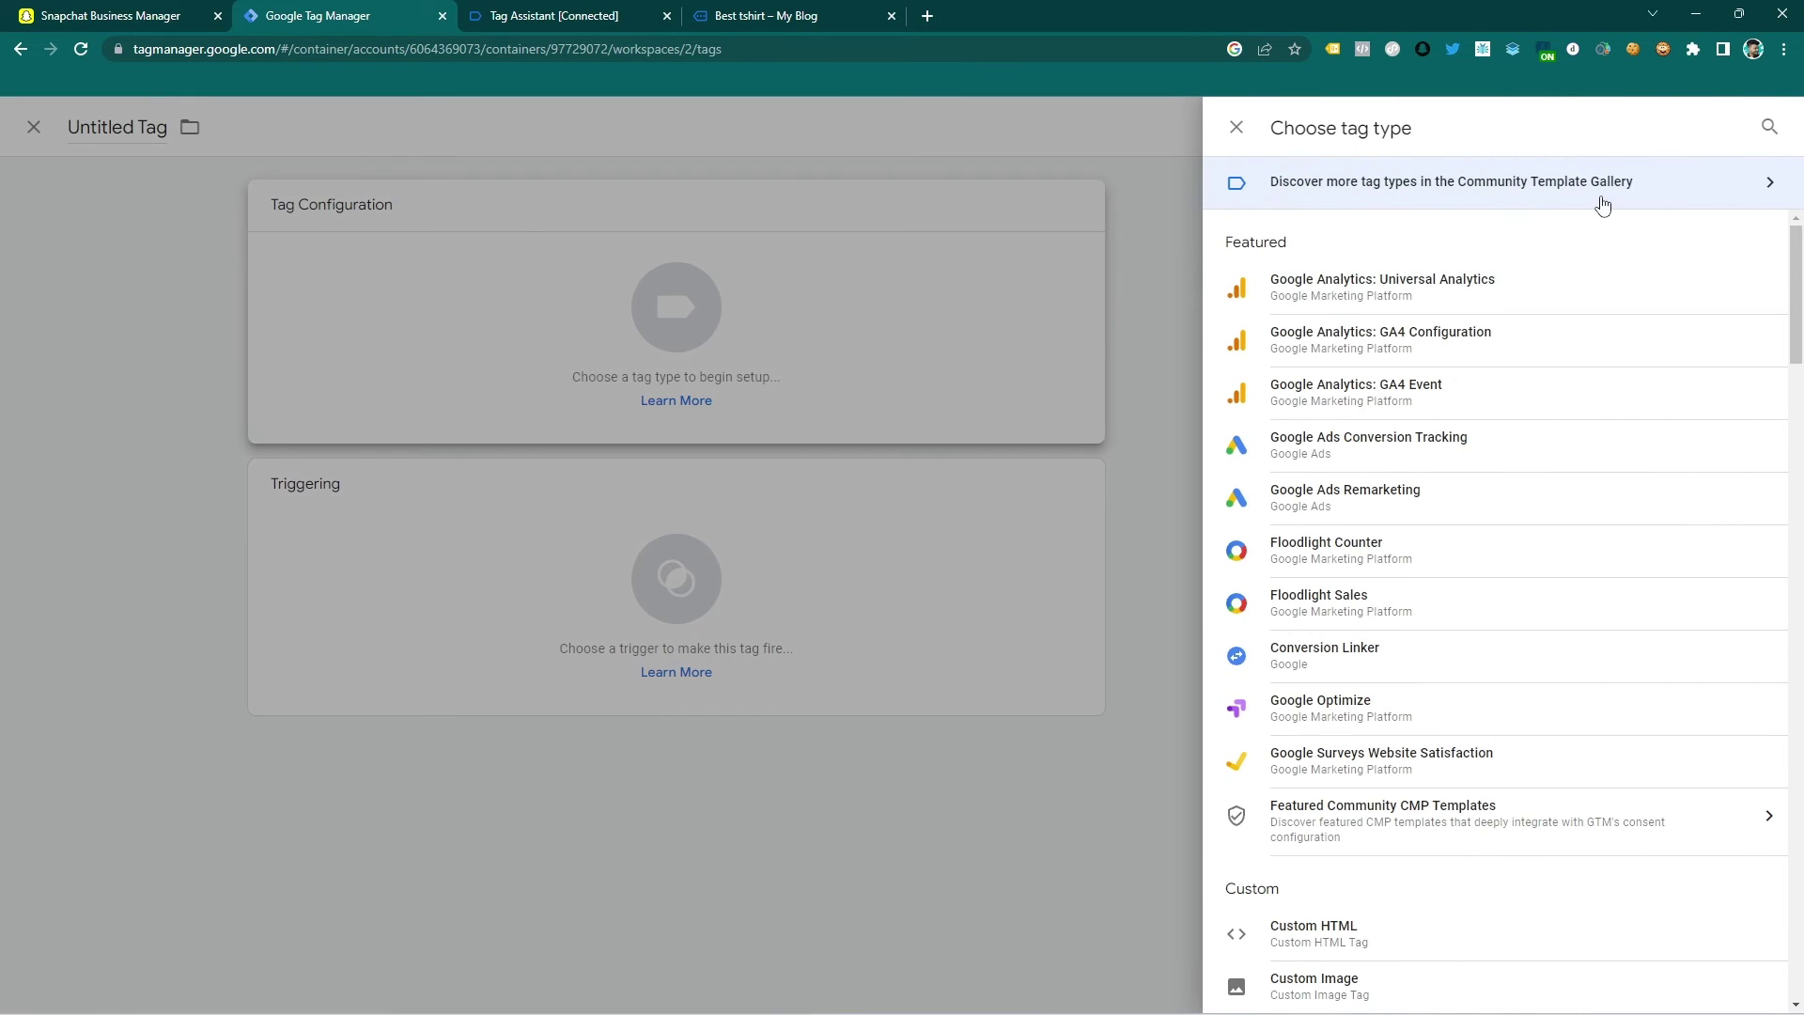
pyautogui.scroll(-6, 1359, 614)
pyautogui.scroll(6, 1490, 555)
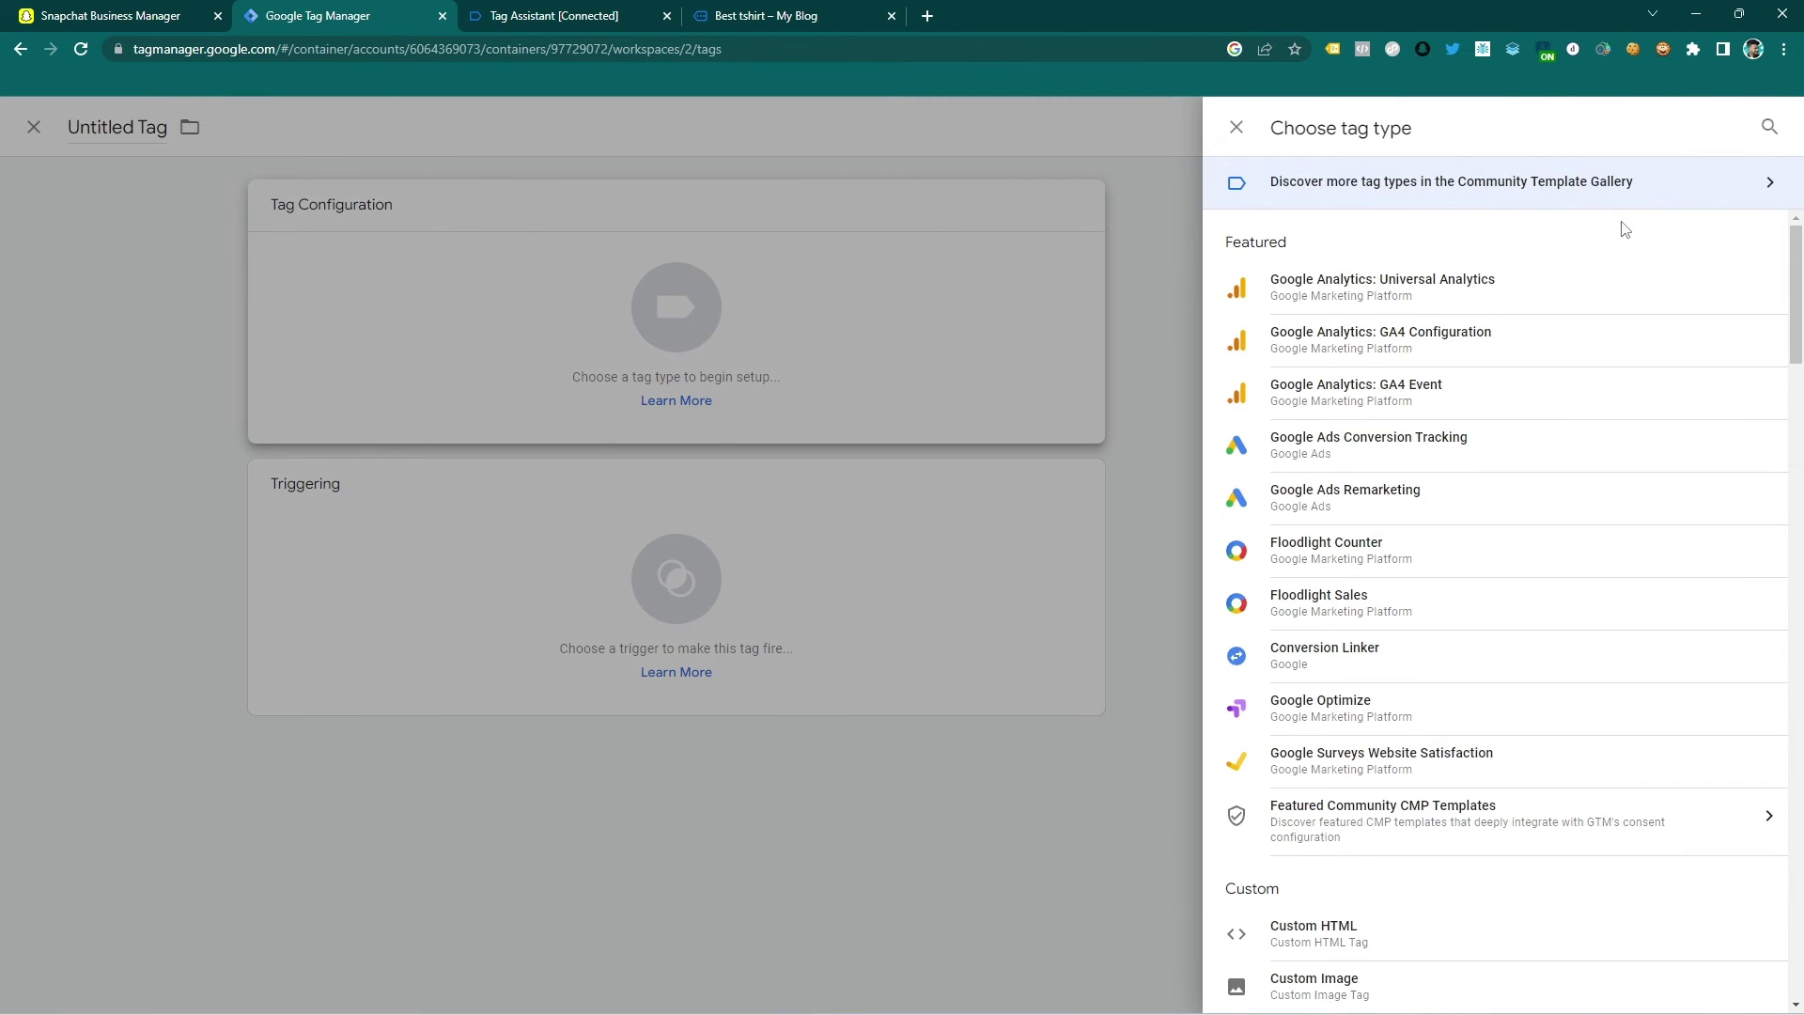
pyautogui.click(1769, 129)
pyautogui.write('sn')
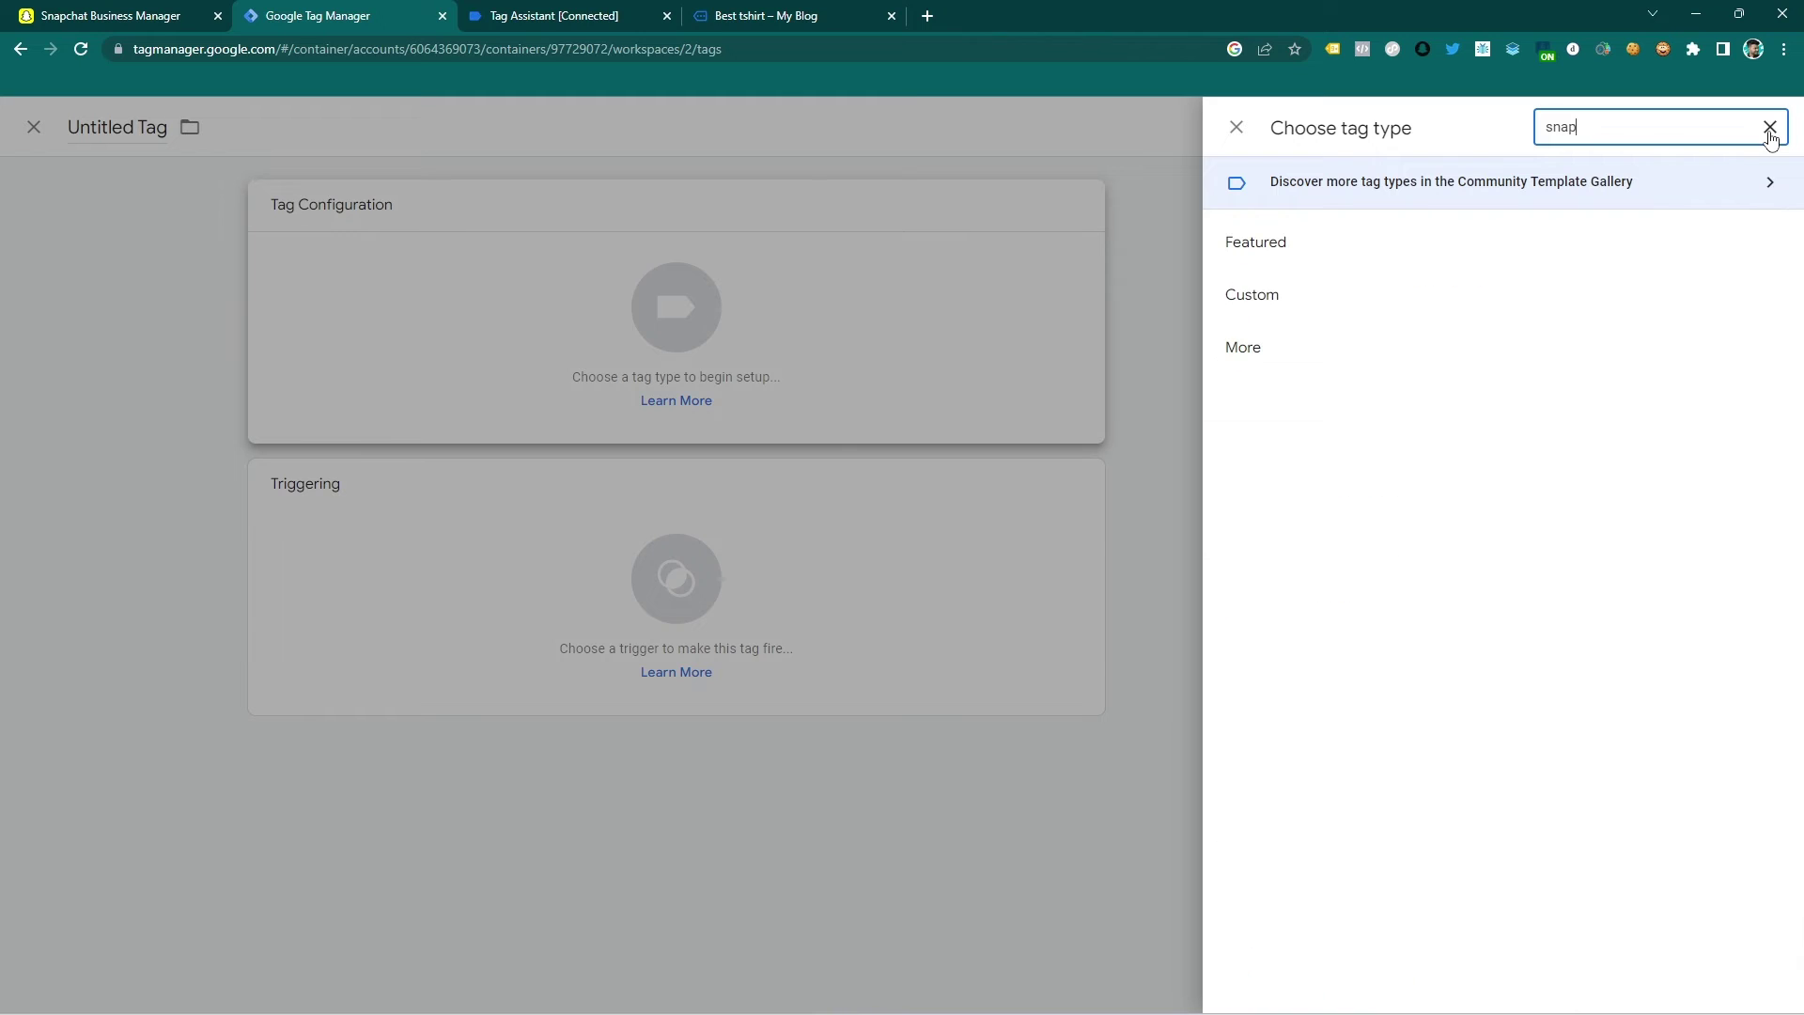
pyautogui.click(1770, 129)
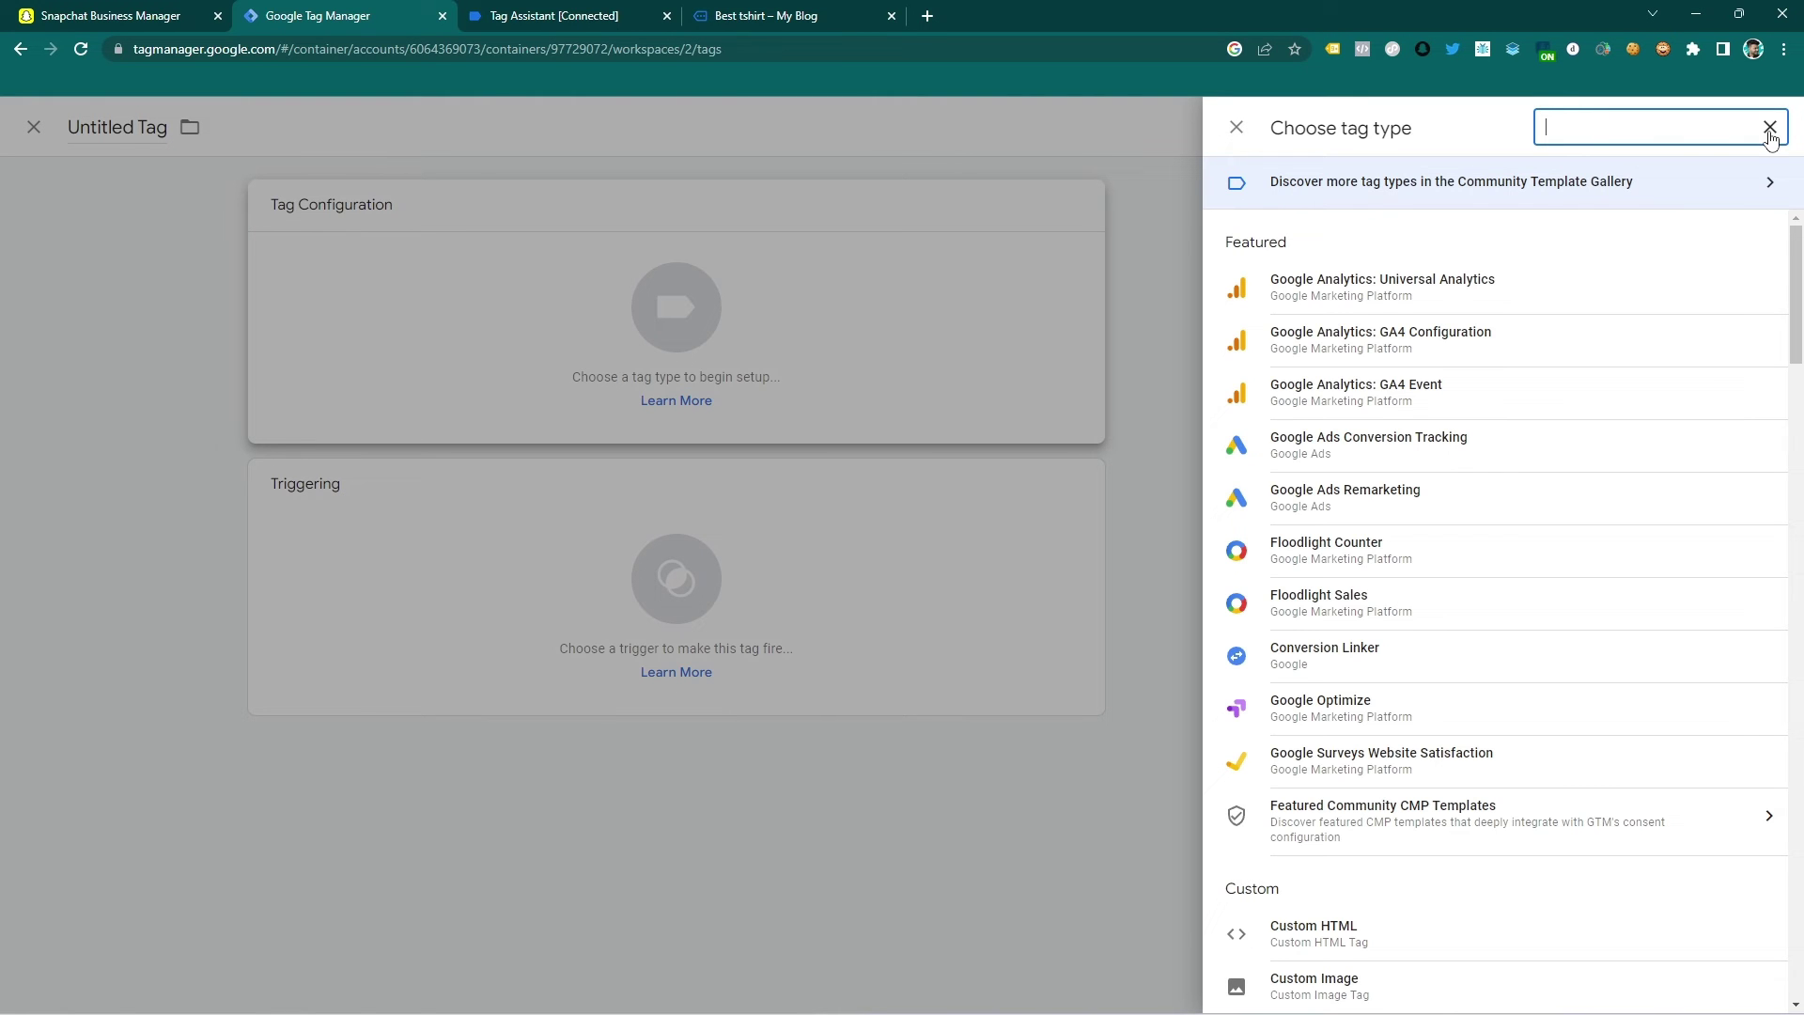
# Step: Find Snap Pixel in the Community Template Gallery by searching 'snap' and add it to the workspace
pyautogui.click(1429, 184)
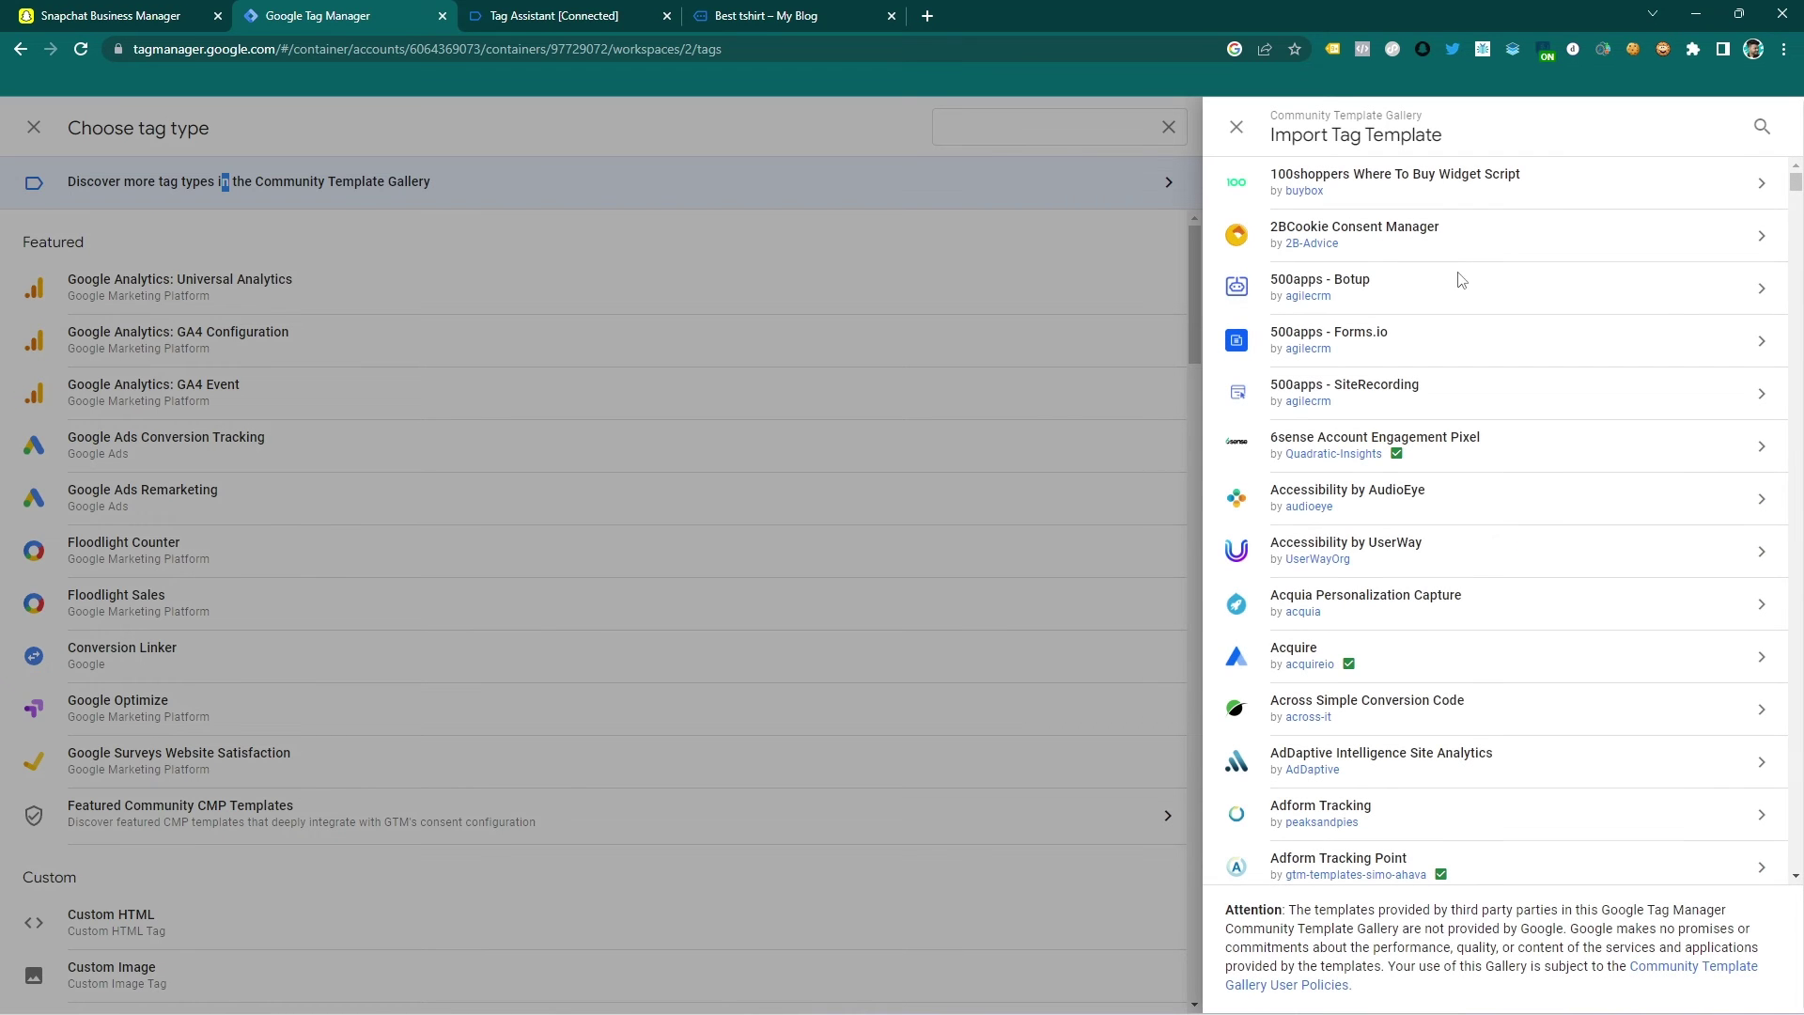
pyautogui.click(1761, 127)
pyautogui.write('snap')
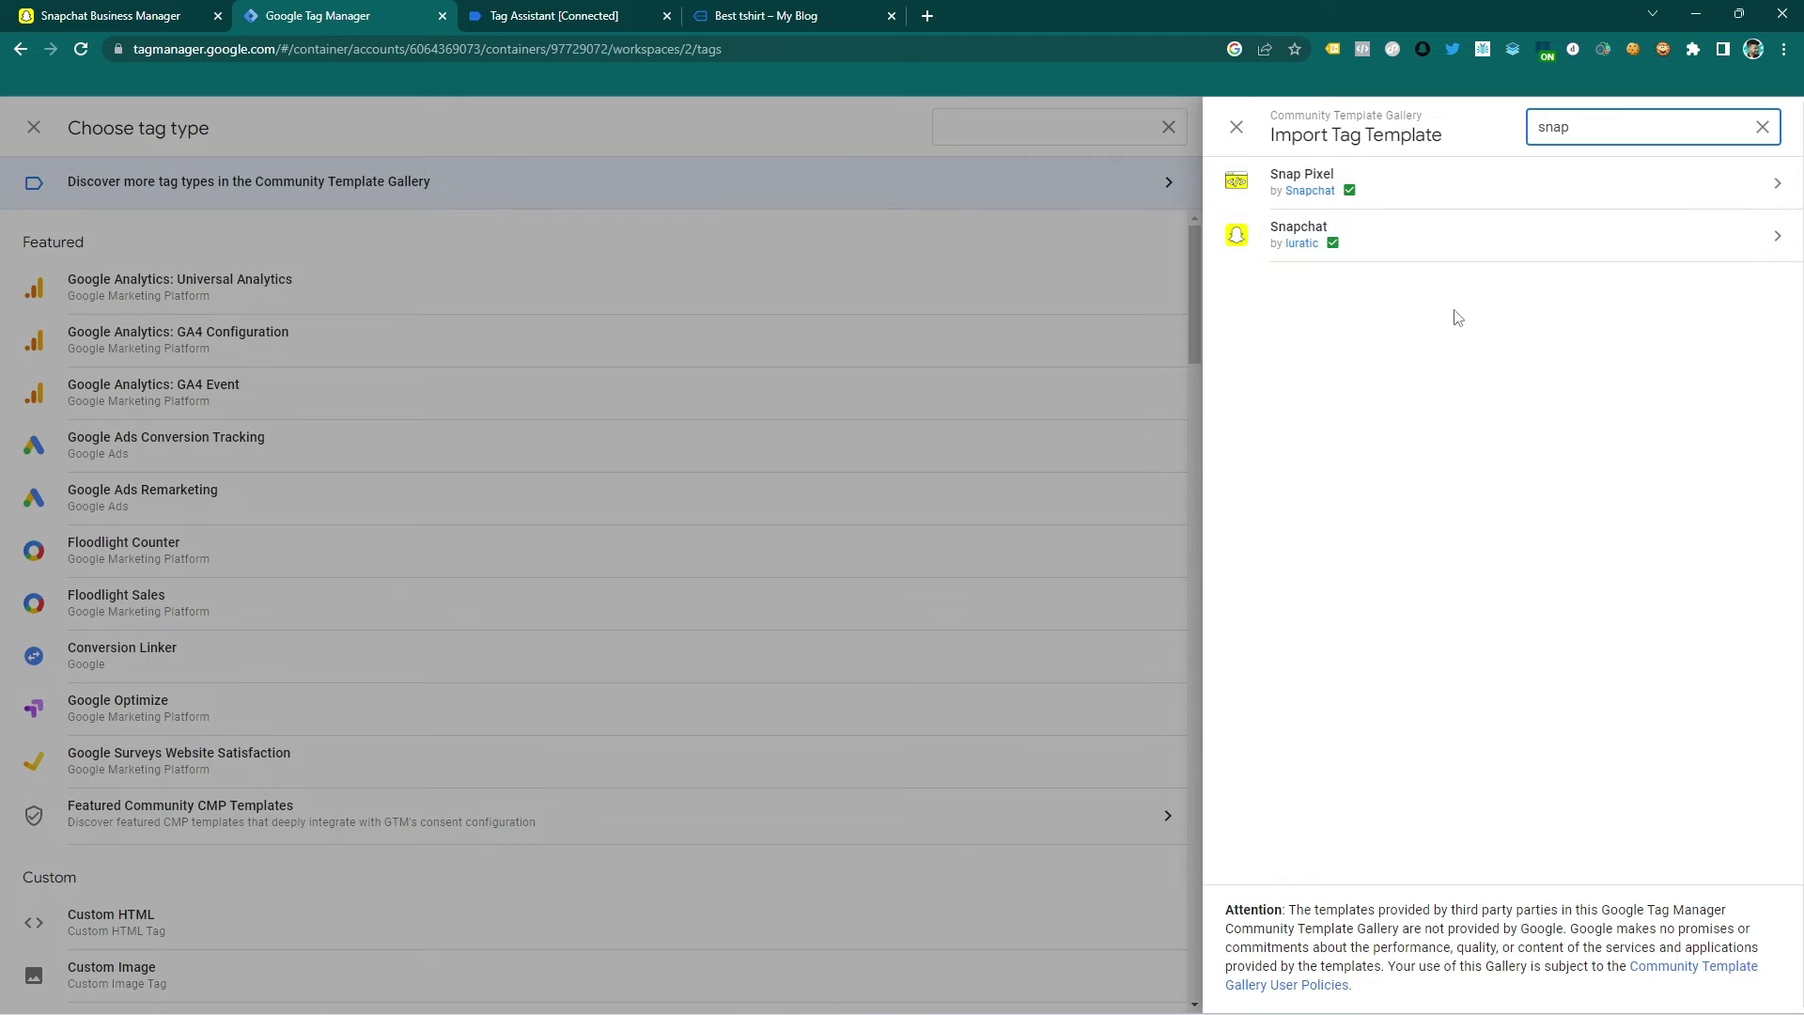
pyautogui.click(1349, 189)
pyautogui.click(1448, 187)
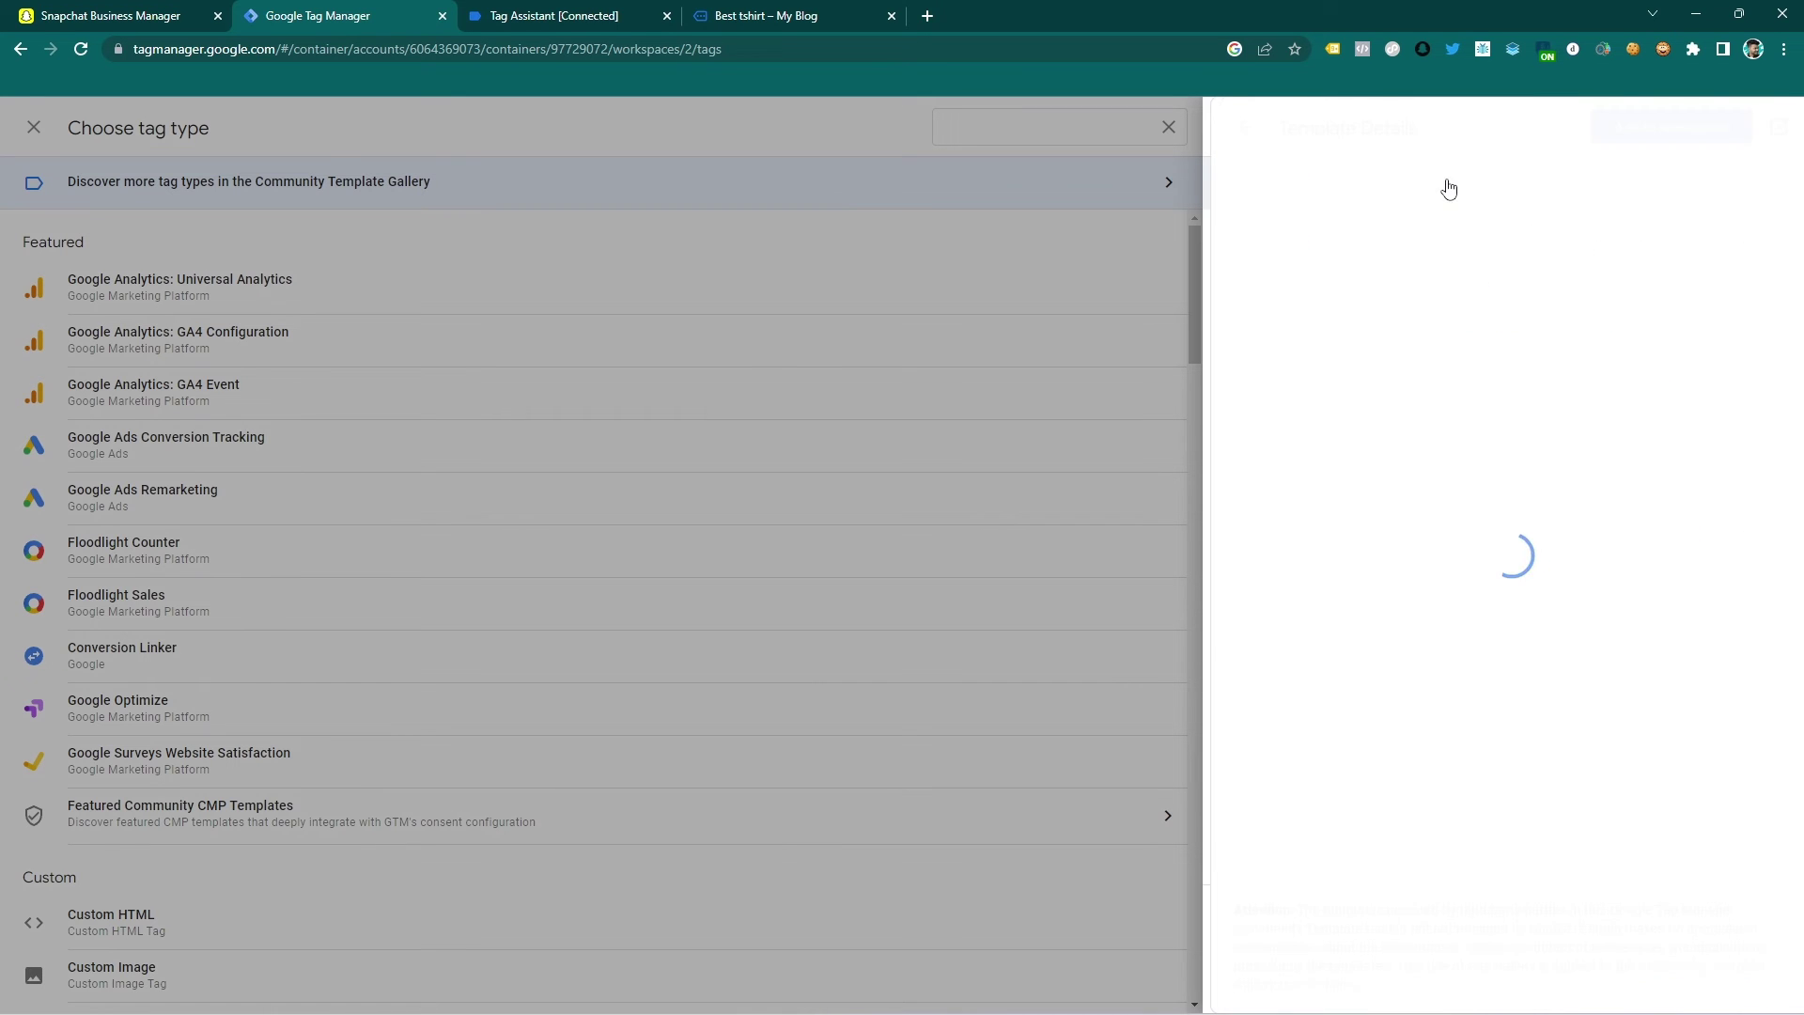
pyautogui.click(1662, 126)
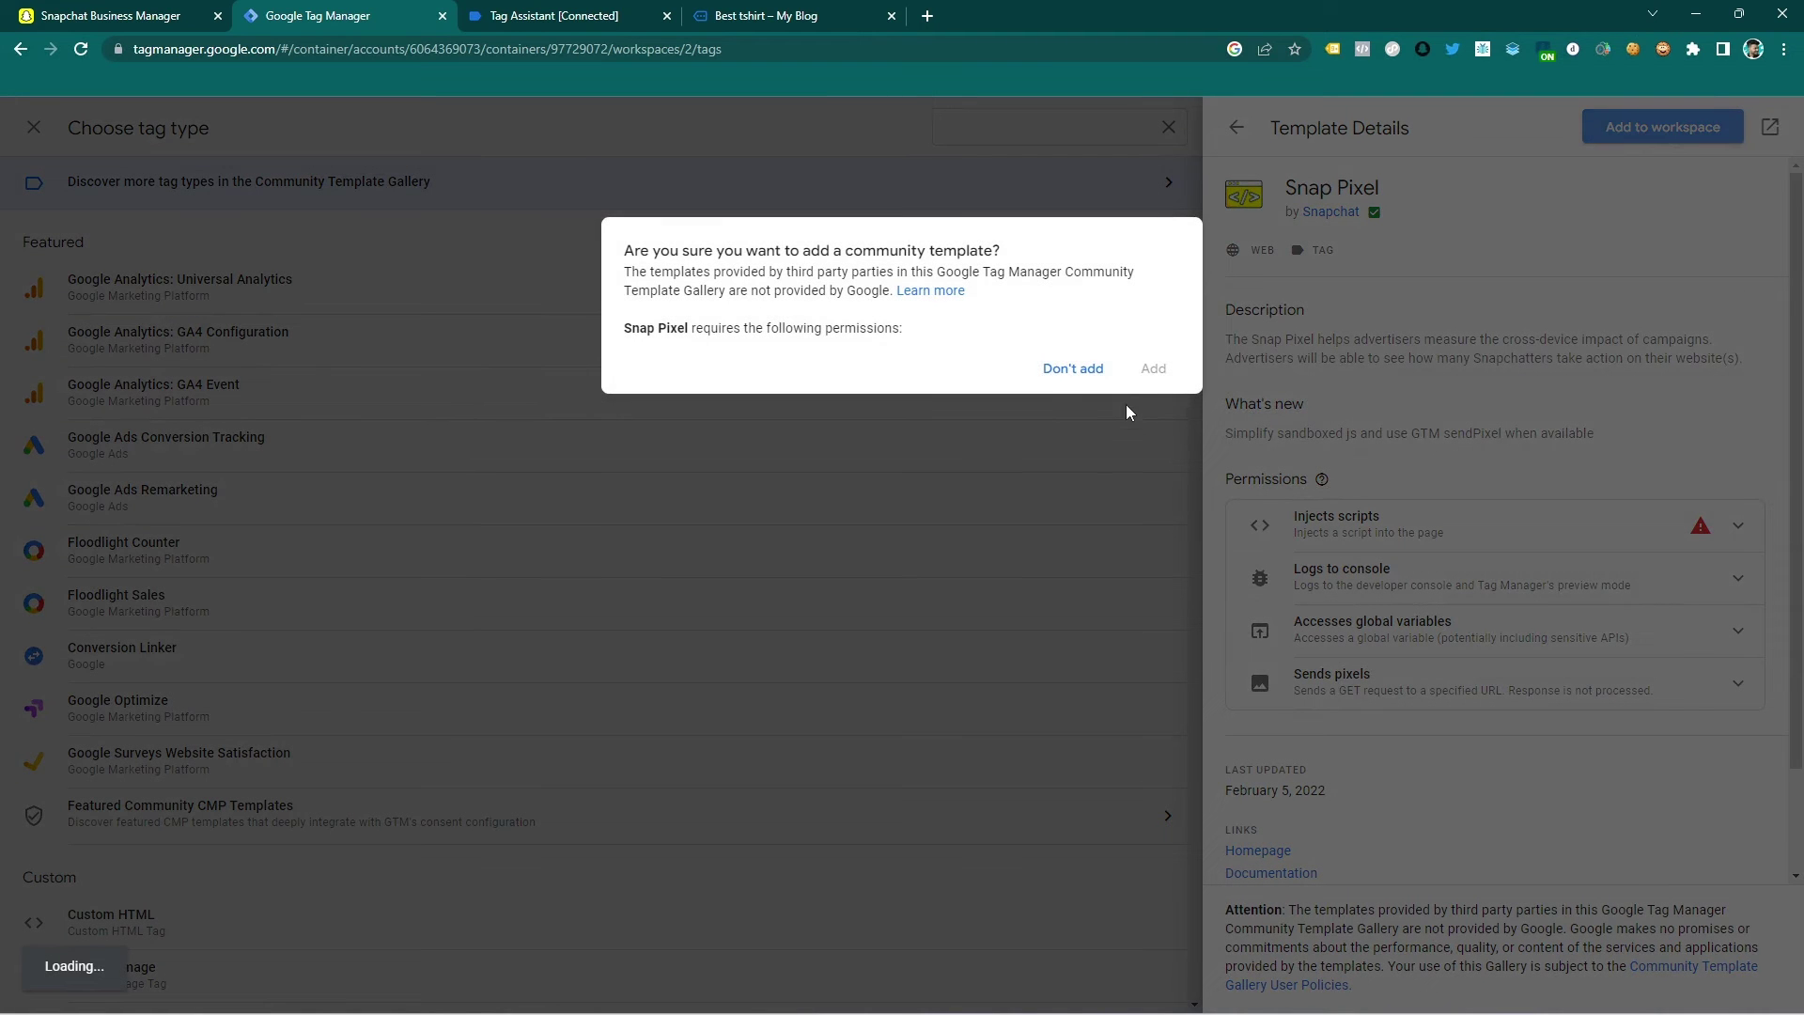
pyautogui.click(1154, 575)
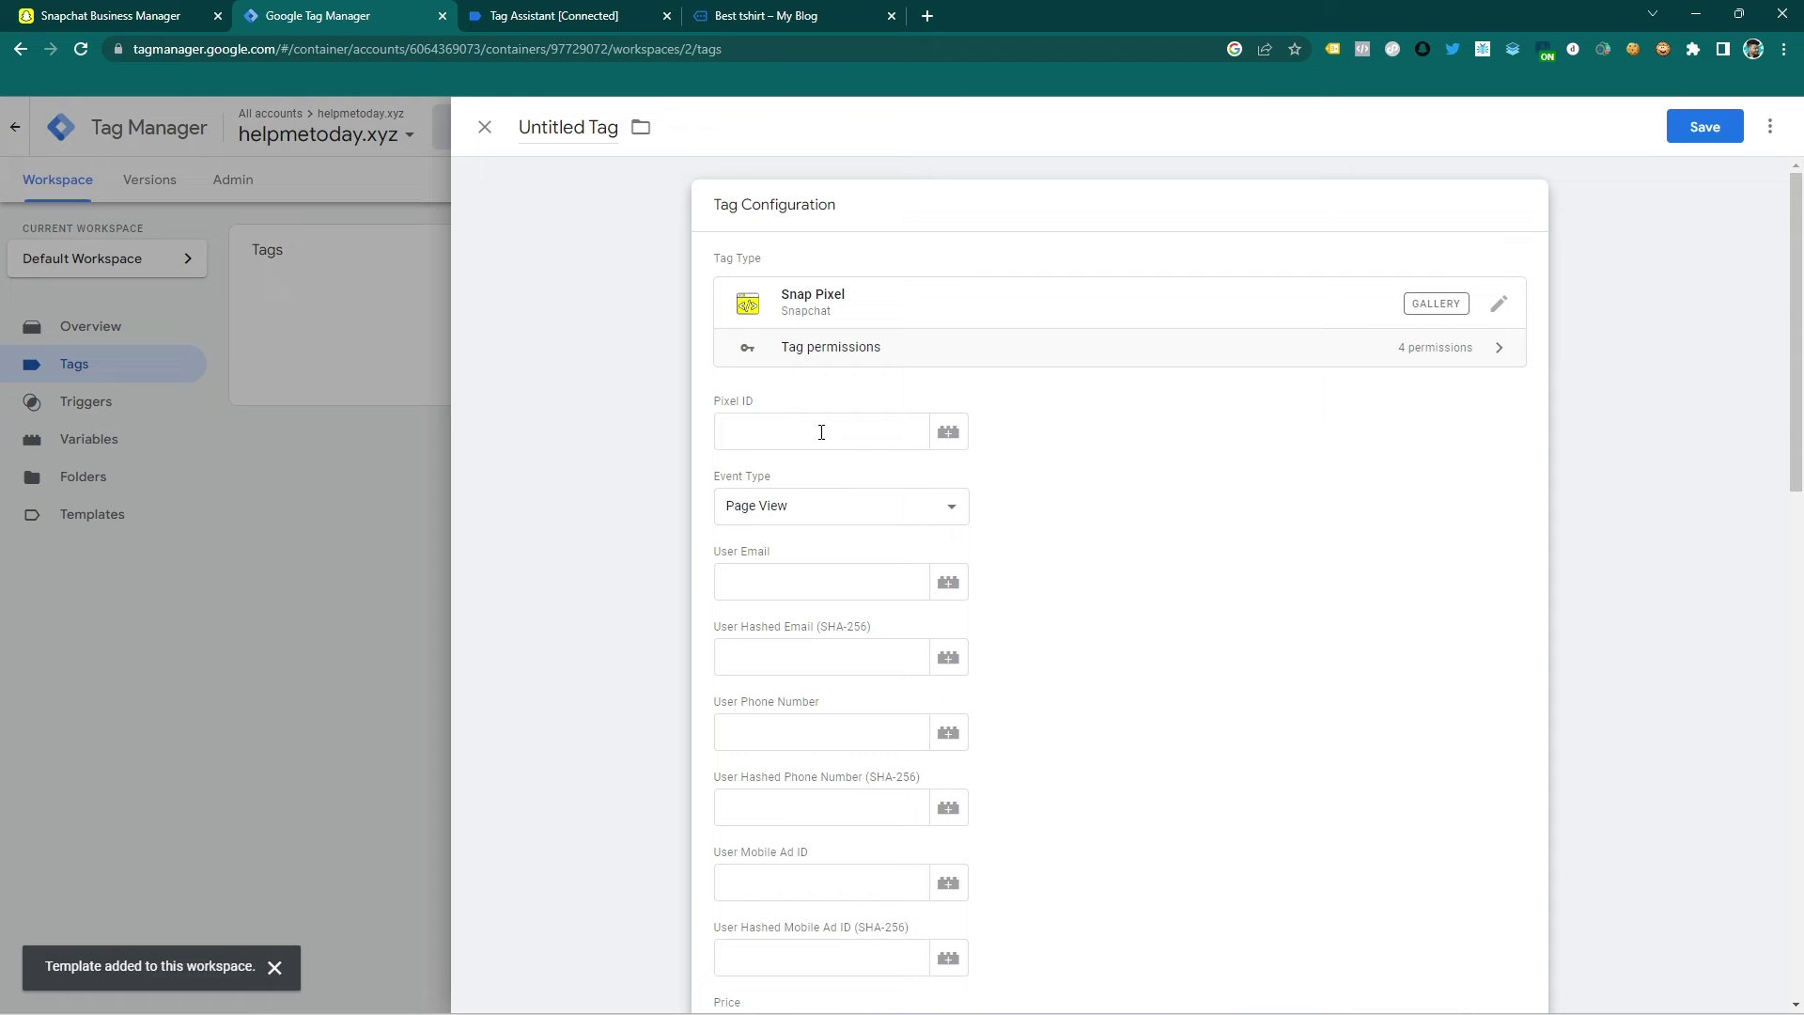
# Step: Copy the Pixel ID from Snapchat and paste it into the Snap Pixel tag's Pixel ID field
pyautogui.click(59, 14)
pyautogui.moveTo(825, 404)
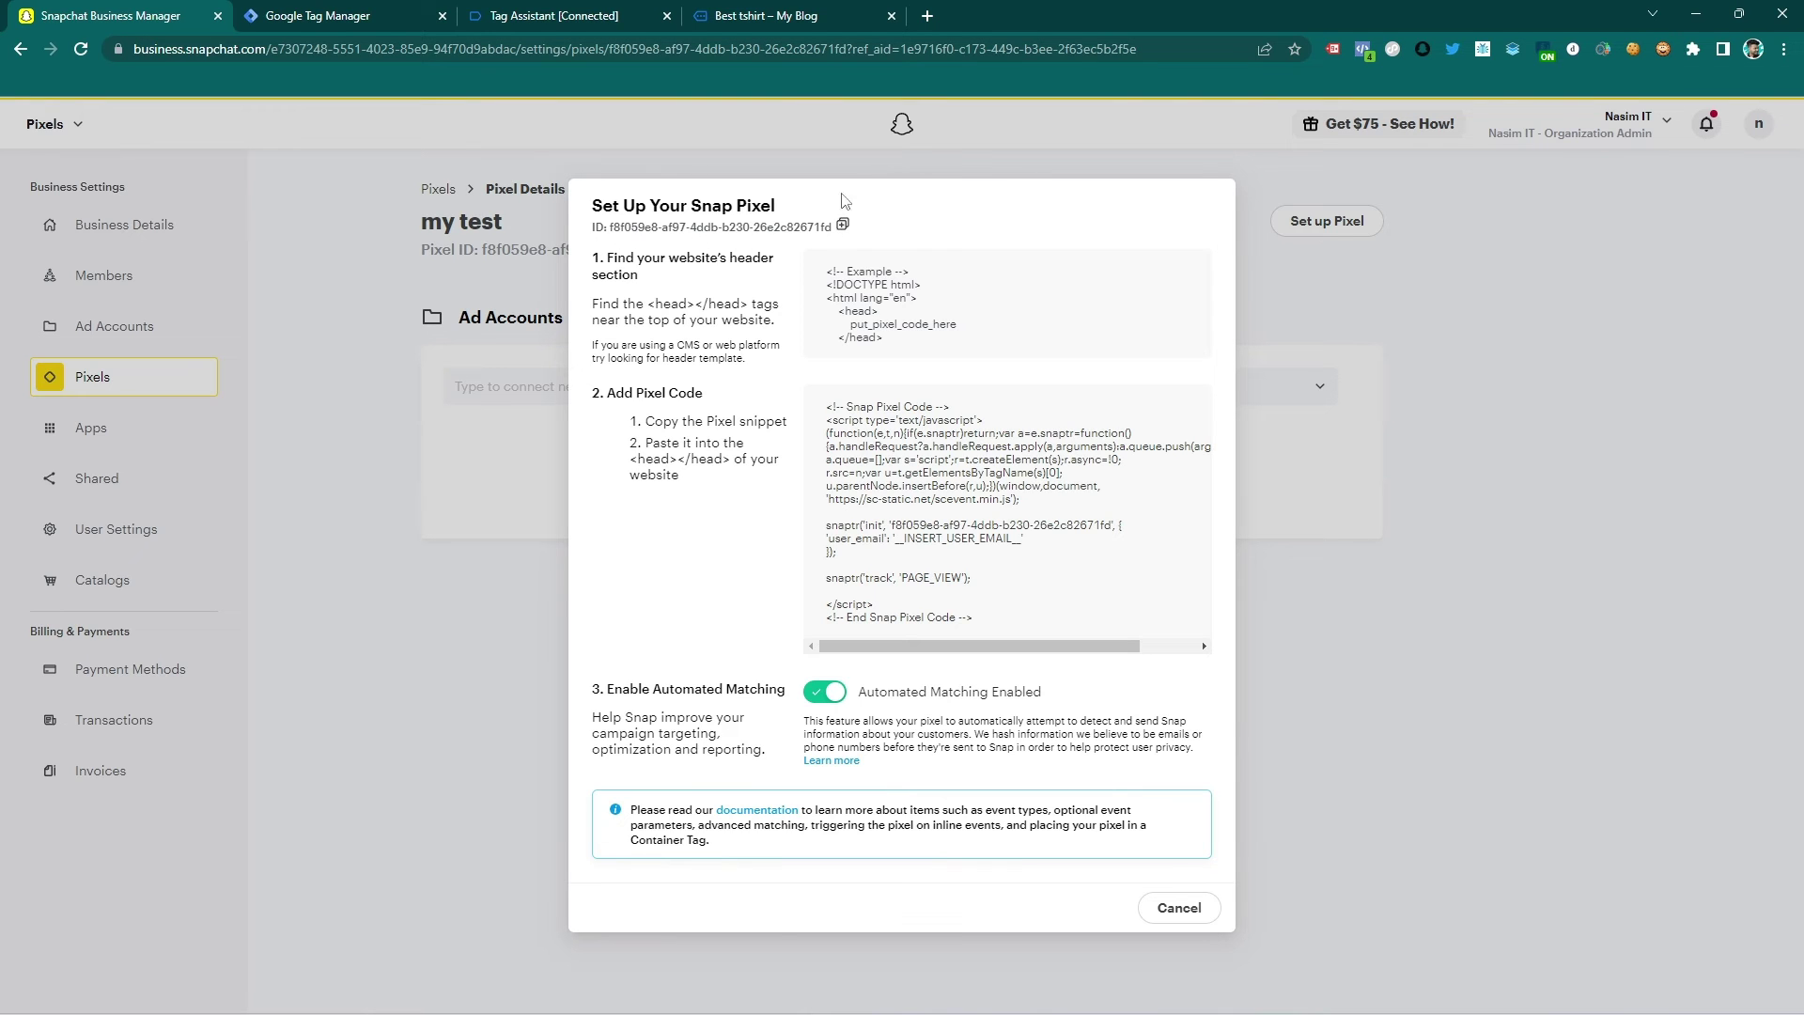
pyautogui.click(654, 17)
pyautogui.click(756, 11)
pyautogui.click(413, 15)
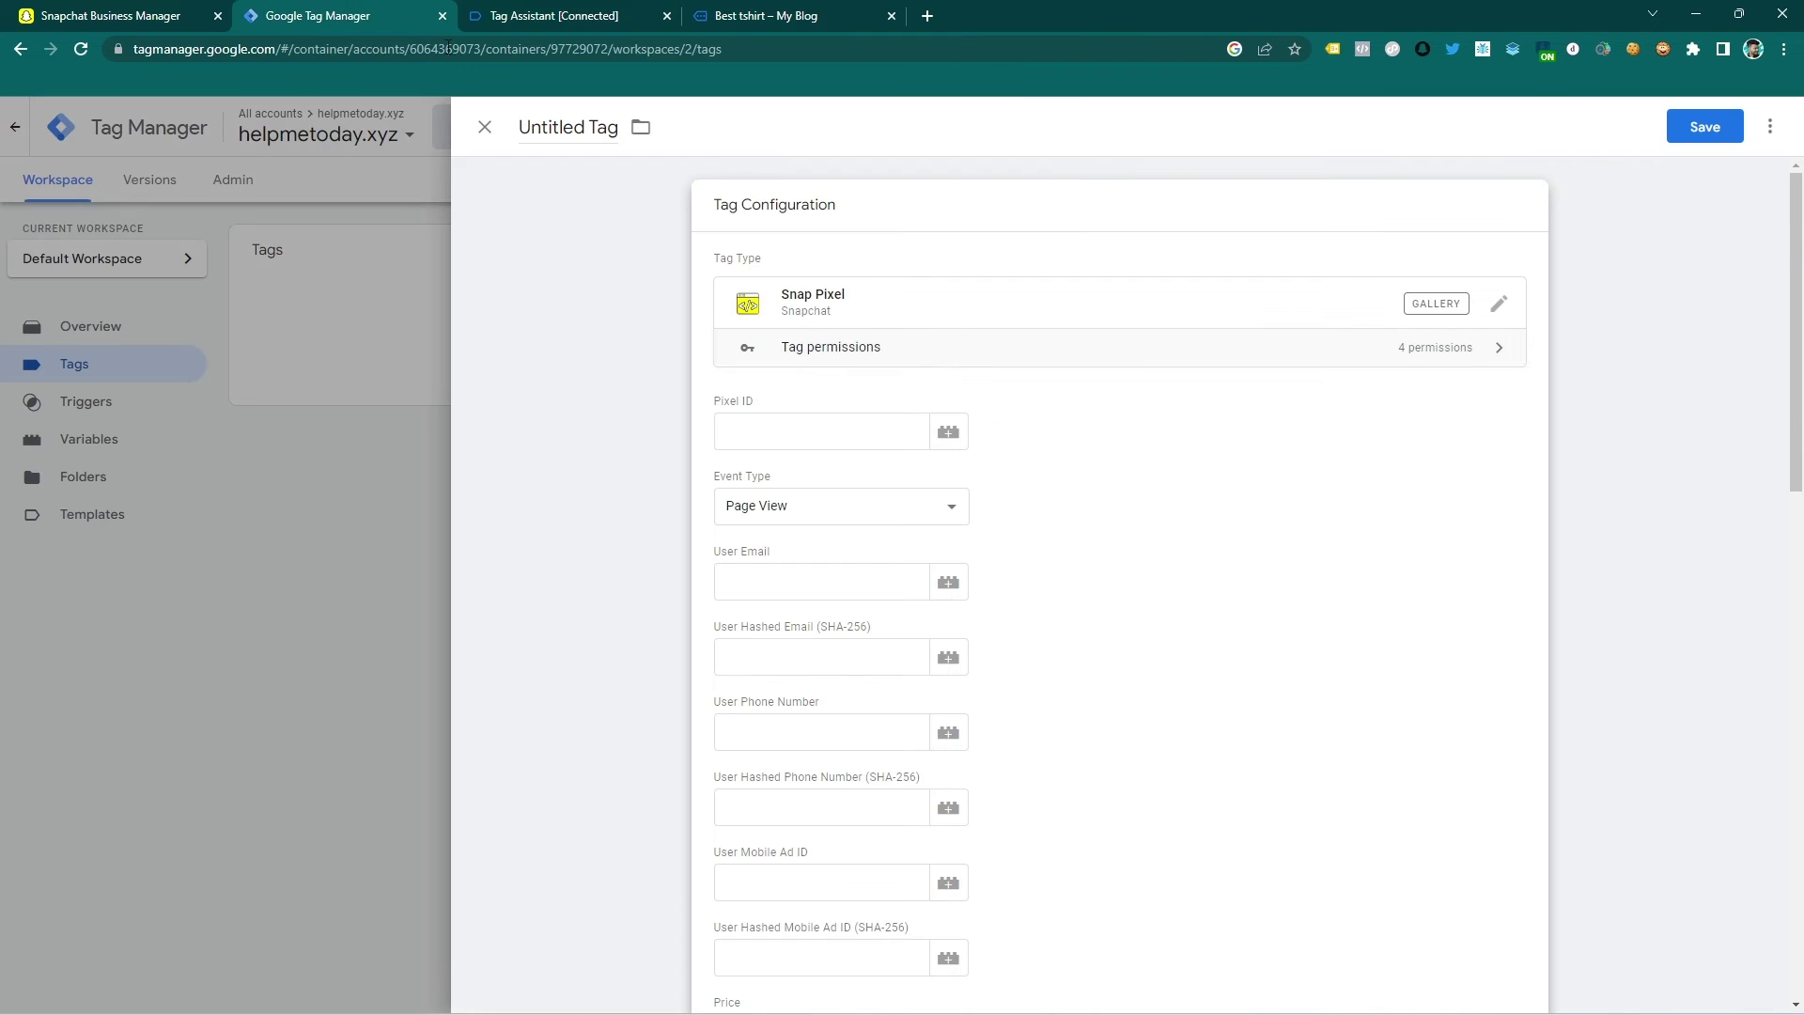
pyautogui.click(835, 427)
pyautogui.hotkey('ctrl', 'v')
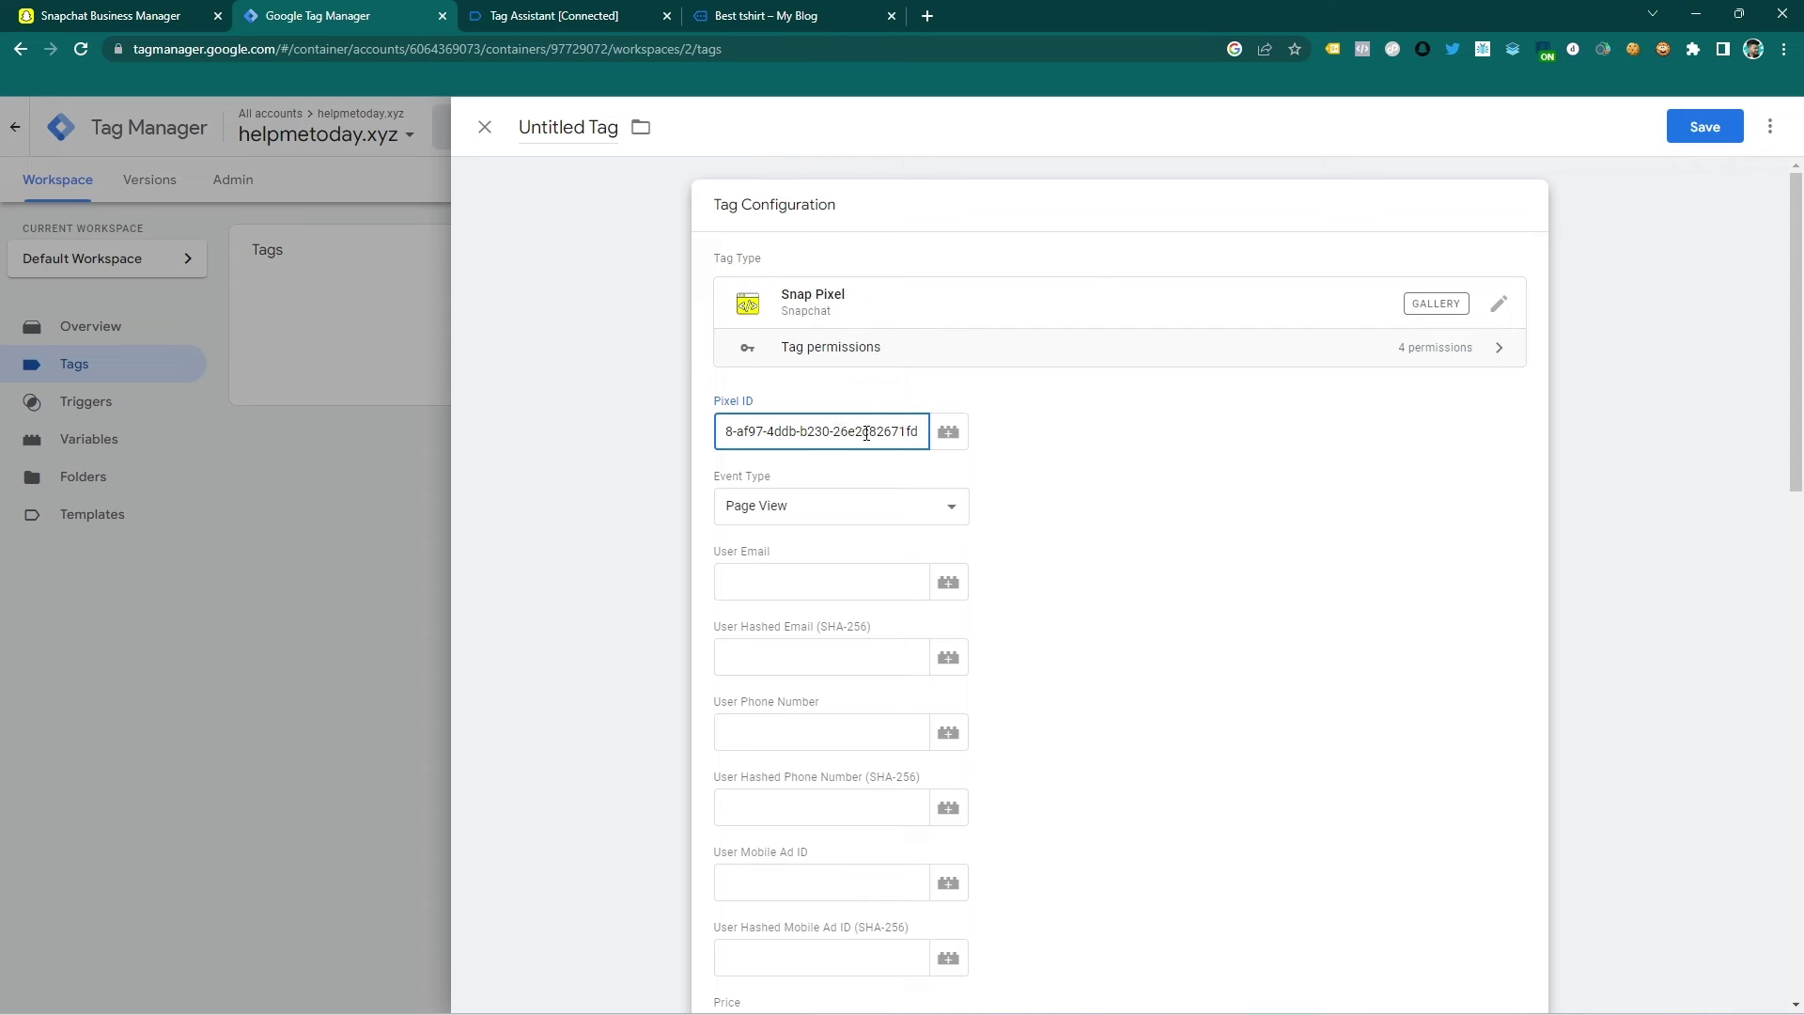
pyautogui.moveTo(865, 431); pyautogui.dragTo(291, 448)
pyautogui.click(455, 436)
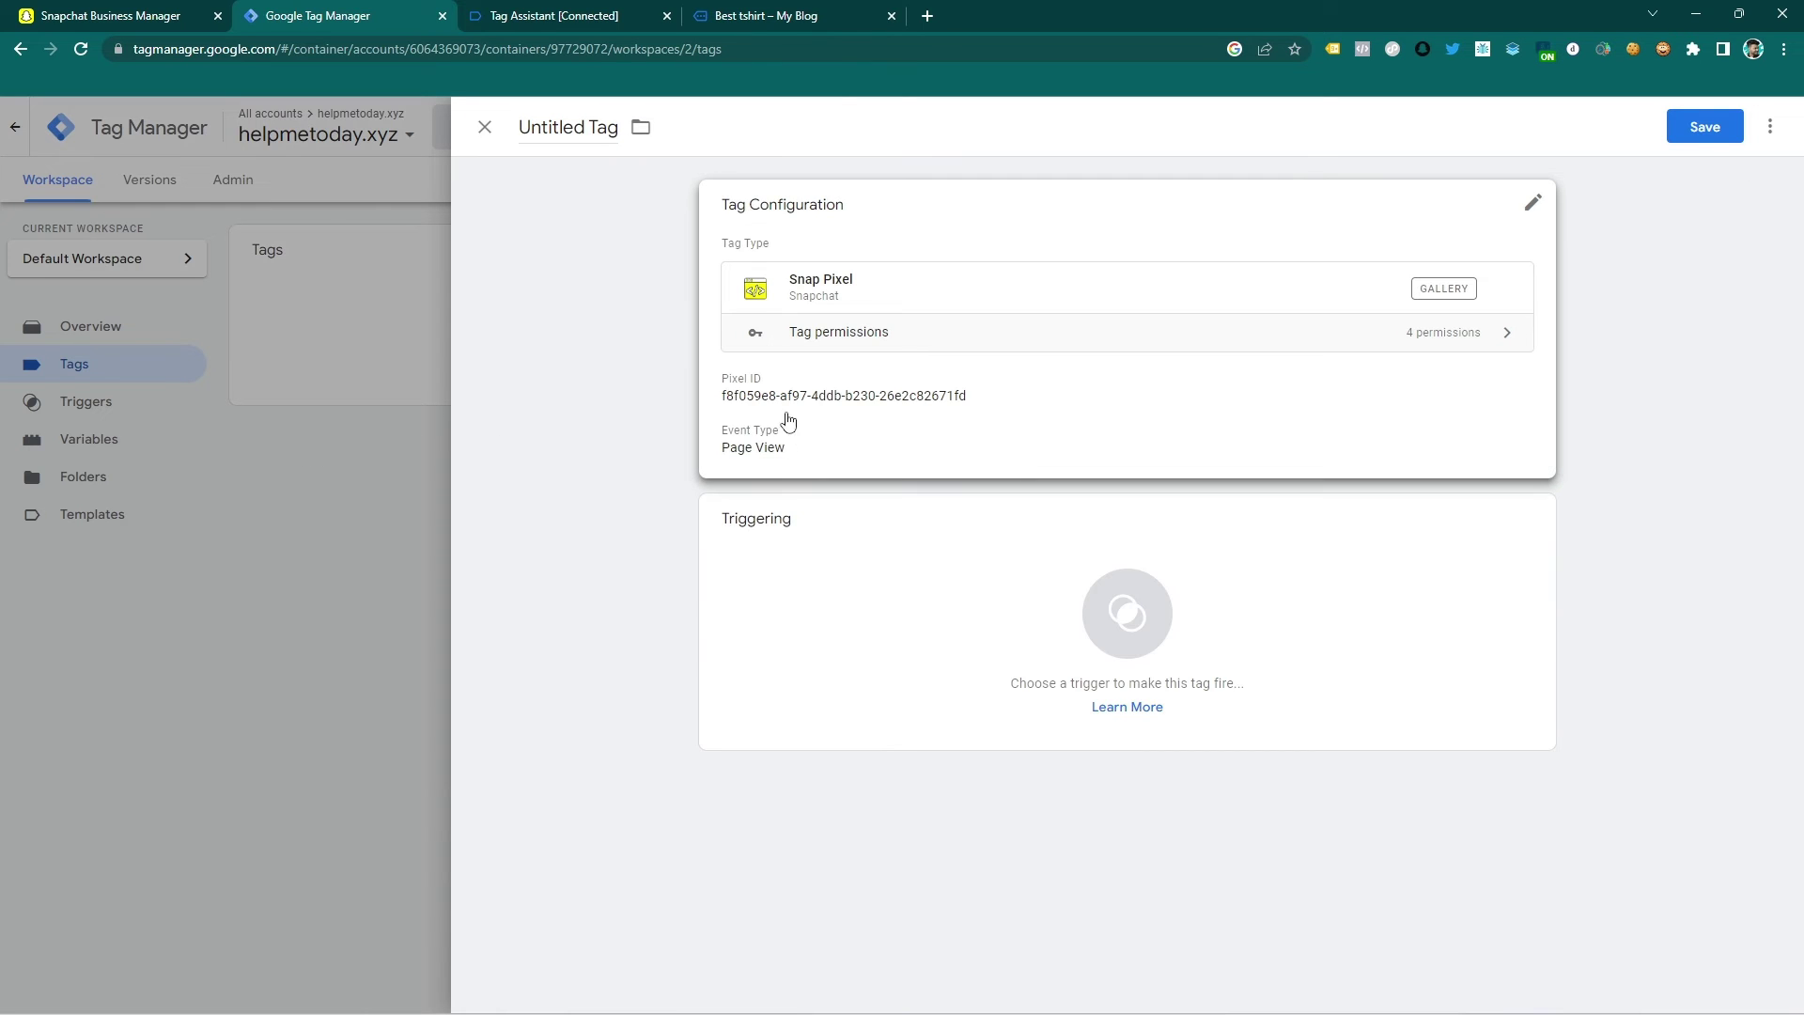
pyautogui.click(120, 15)
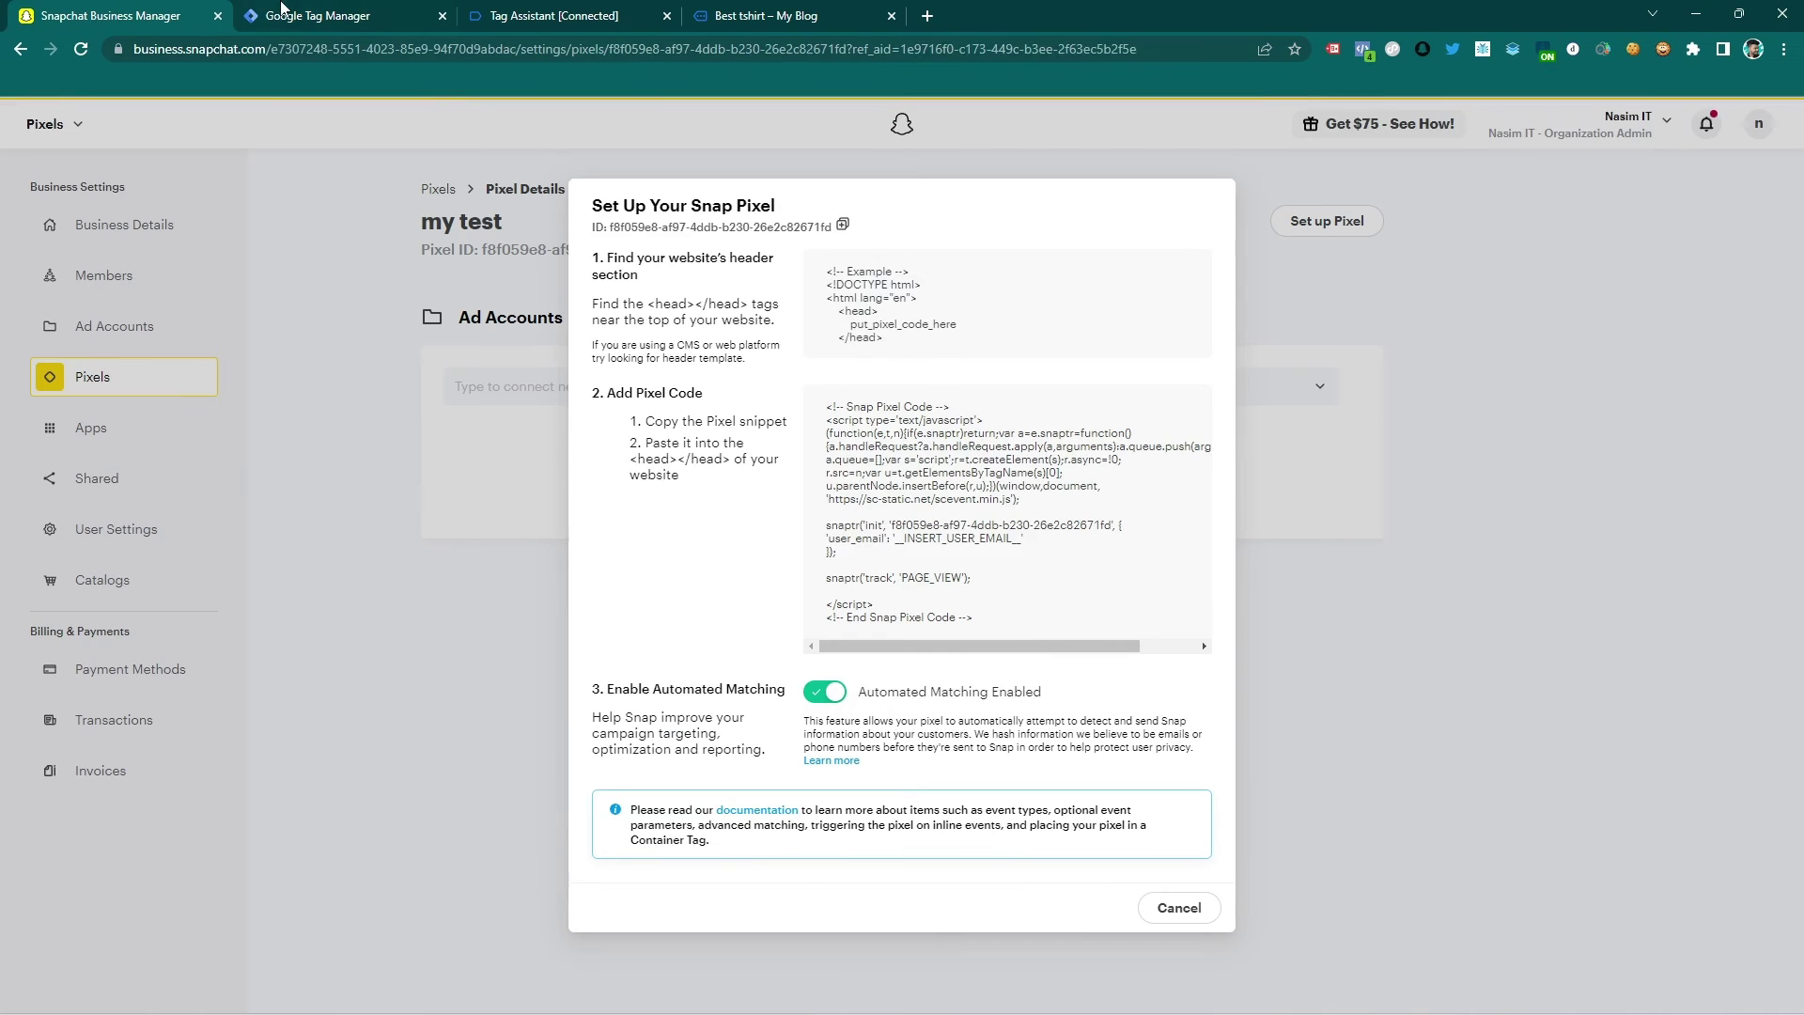
pyautogui.click(291, 11)
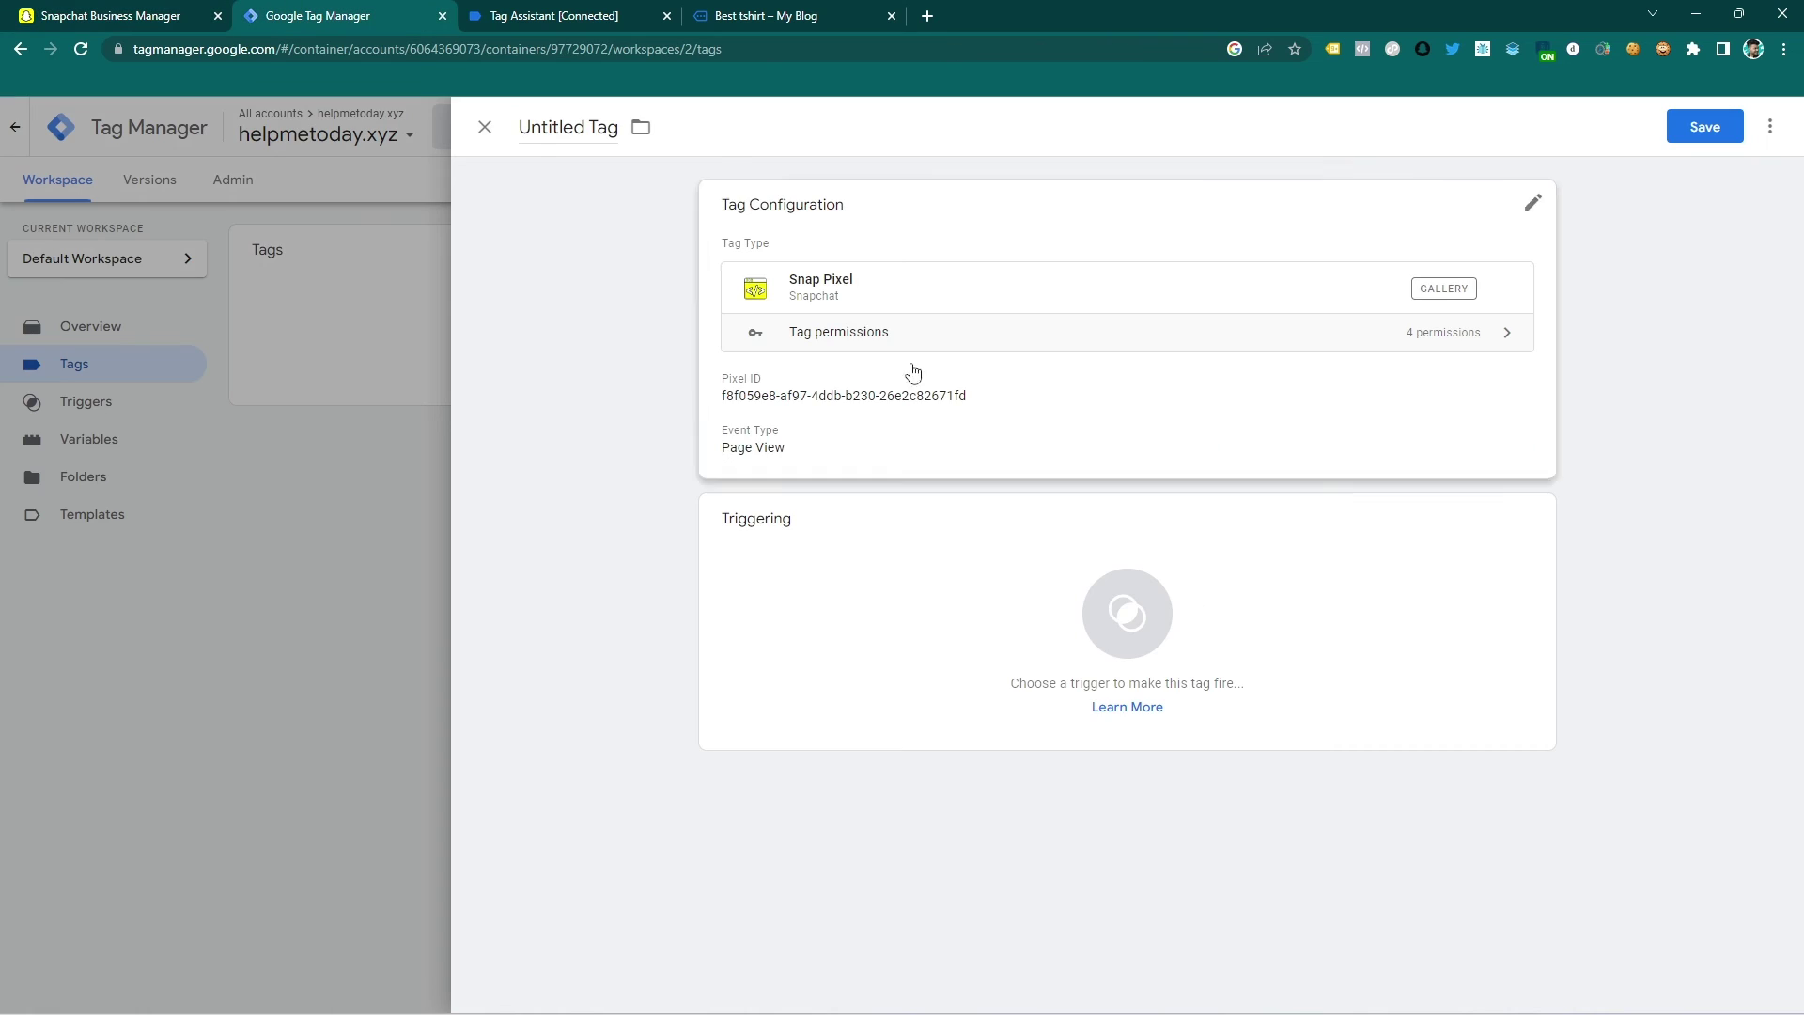
# Step: Set the tag to fire on All Pages and save it as 'Snap Pixel config'
pyautogui.click(850, 568)
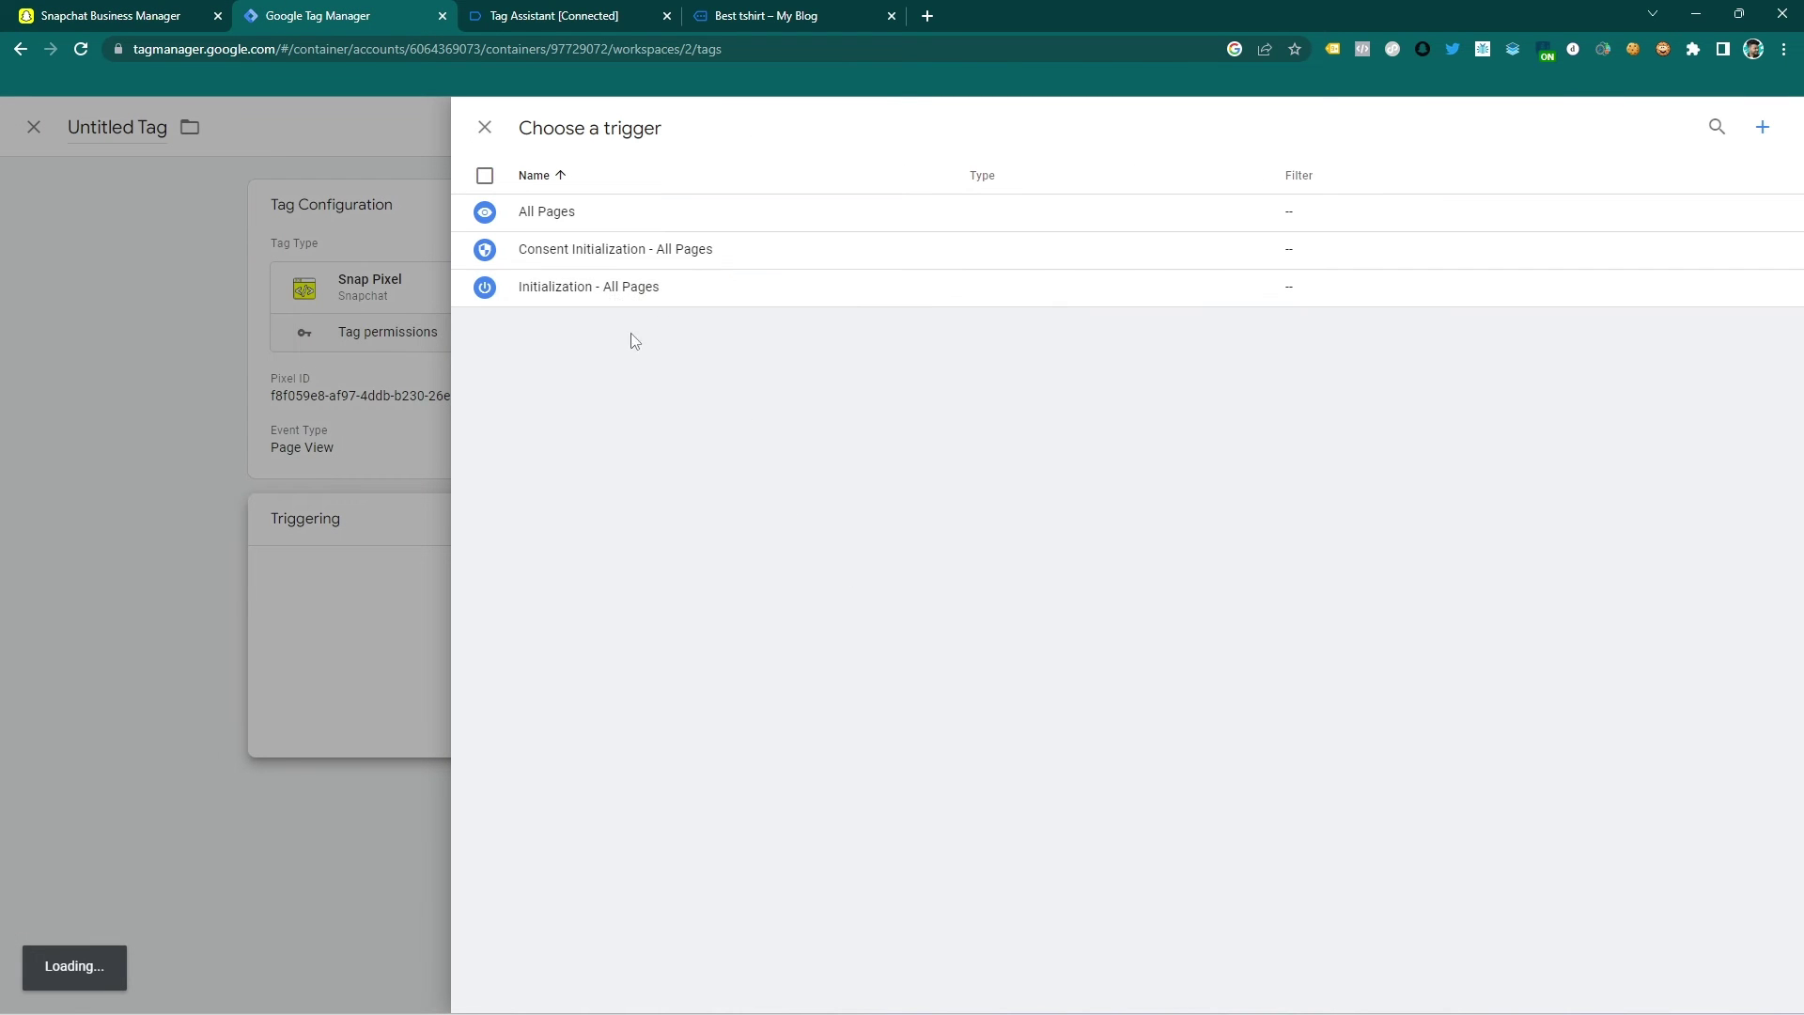
pyautogui.click(596, 212)
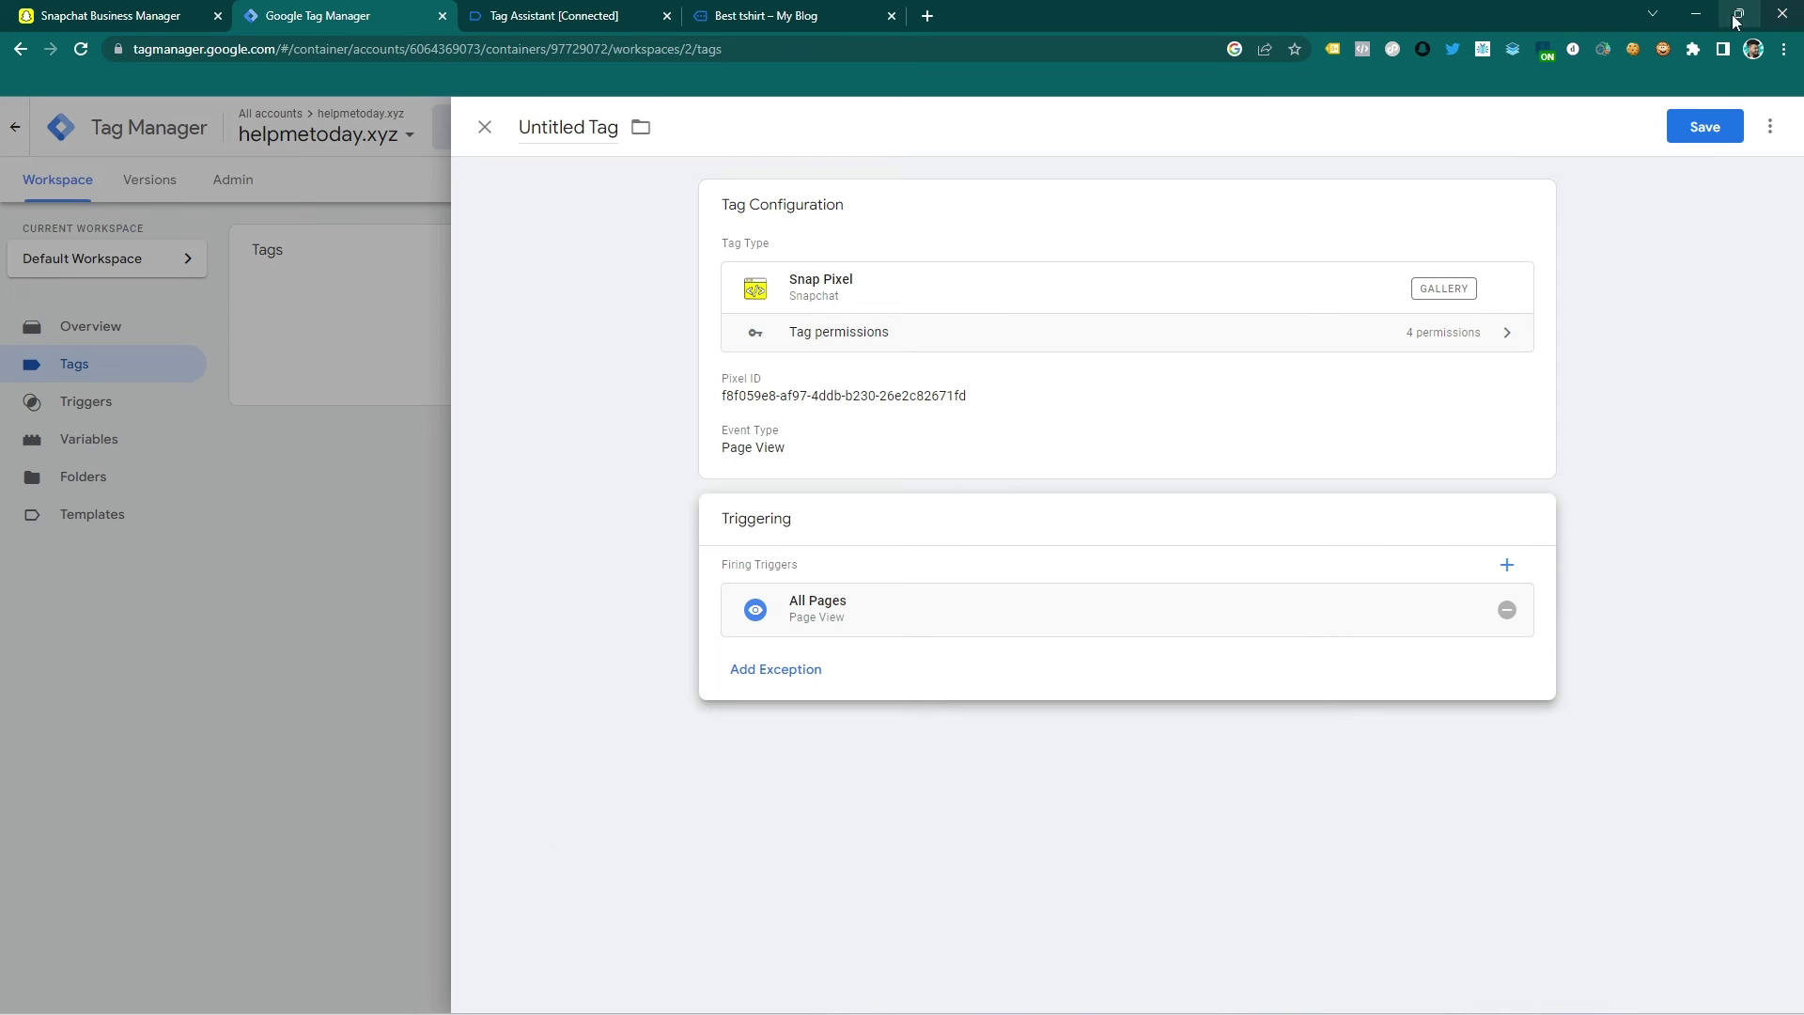
pyautogui.click(1704, 125)
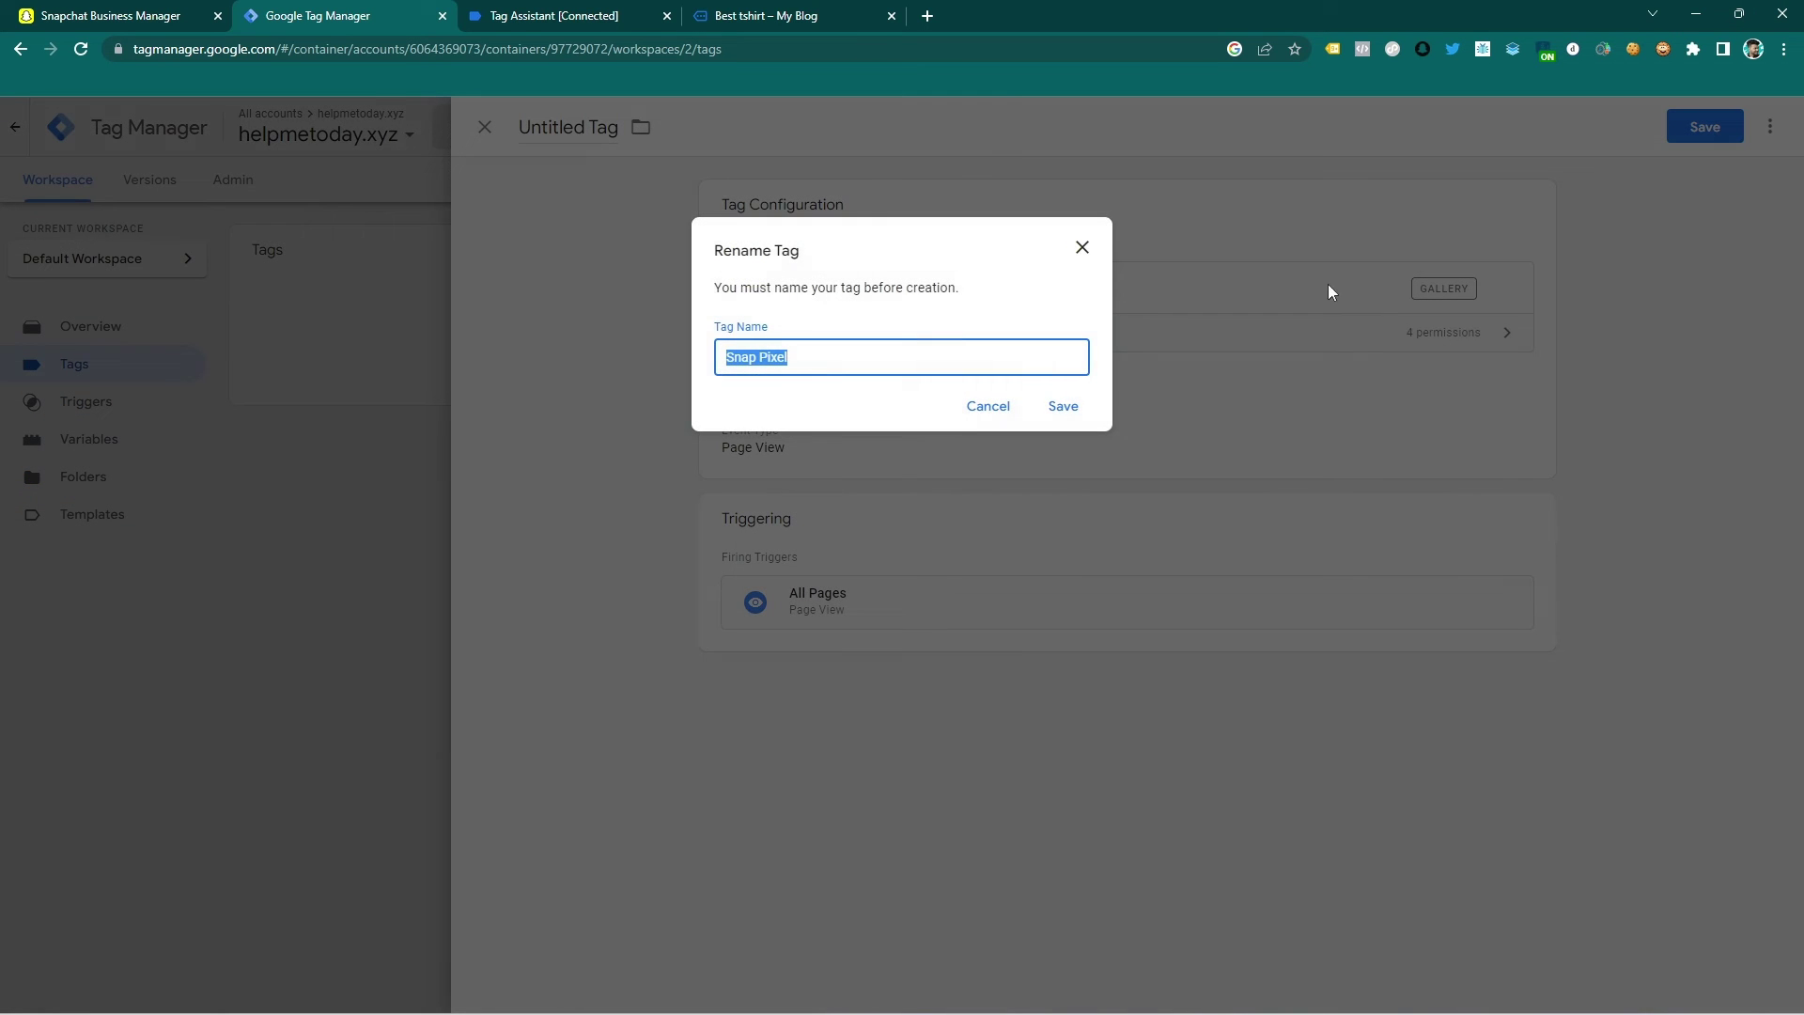
pyautogui.click(898, 363)
pyautogui.click(1065, 406)
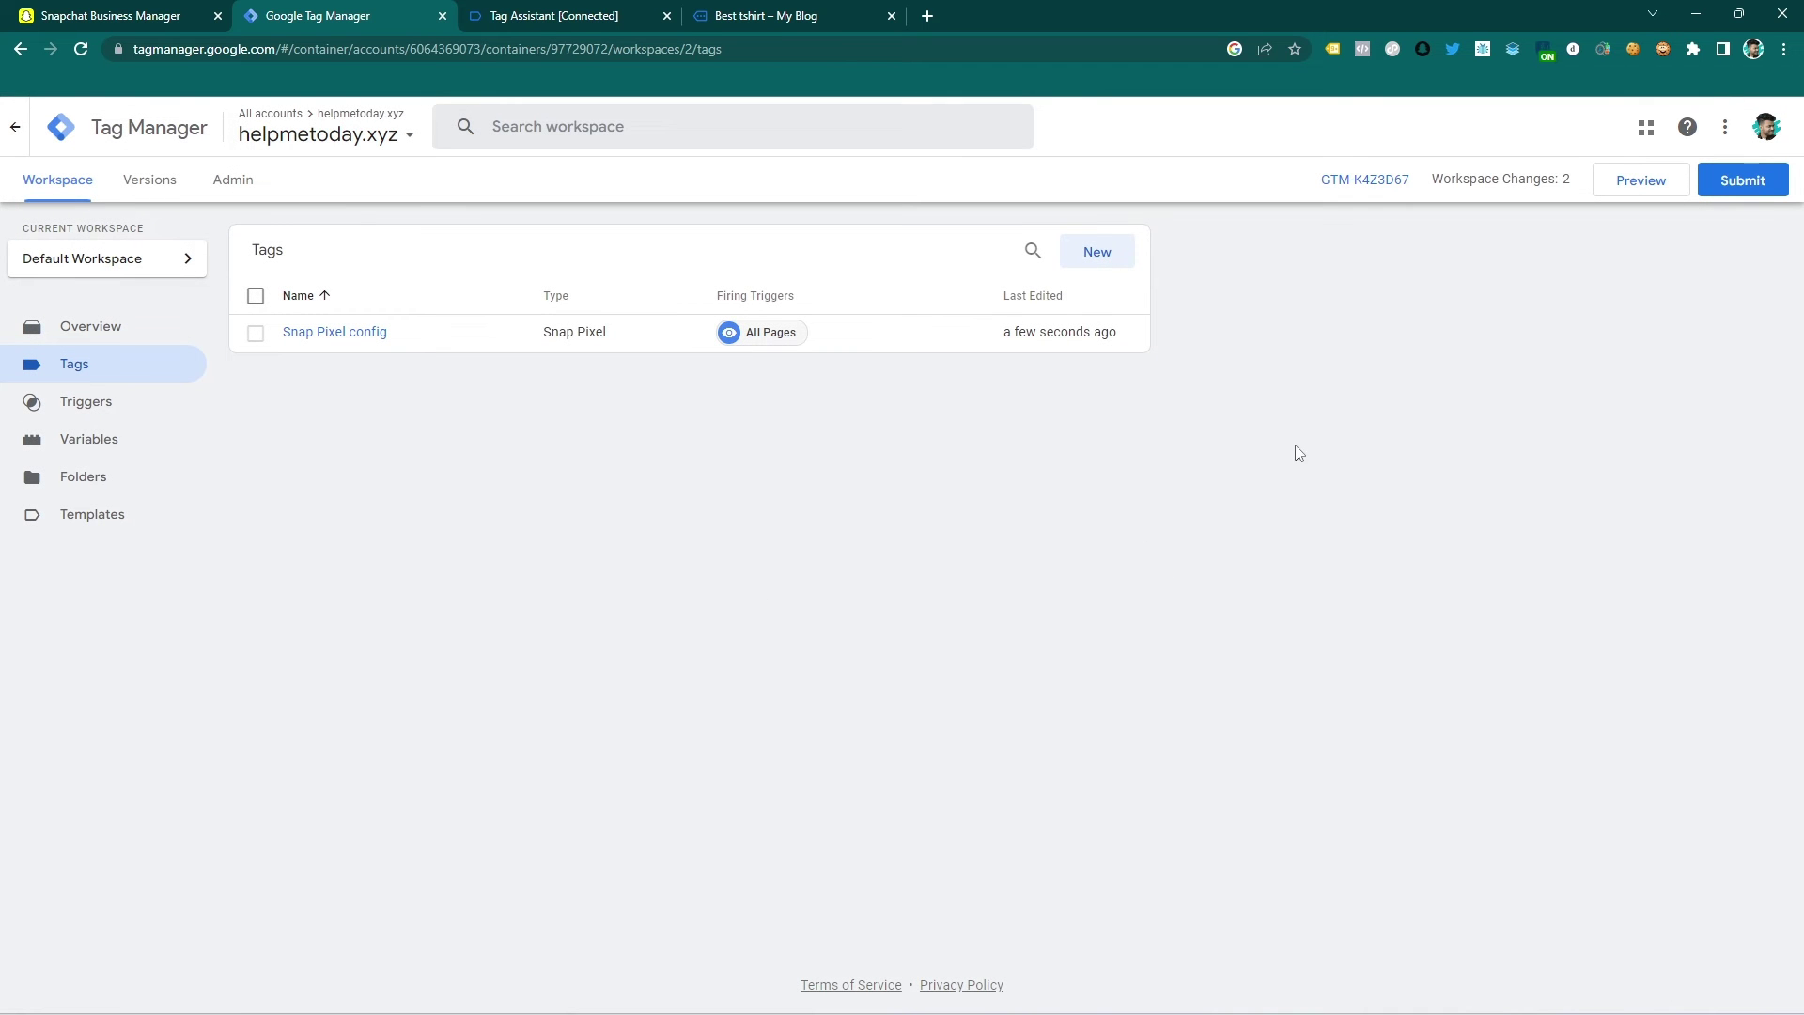
# Step: Submit and publish the workspace changes as Version 2 without a description
pyautogui.click(1743, 181)
pyautogui.click(1735, 126)
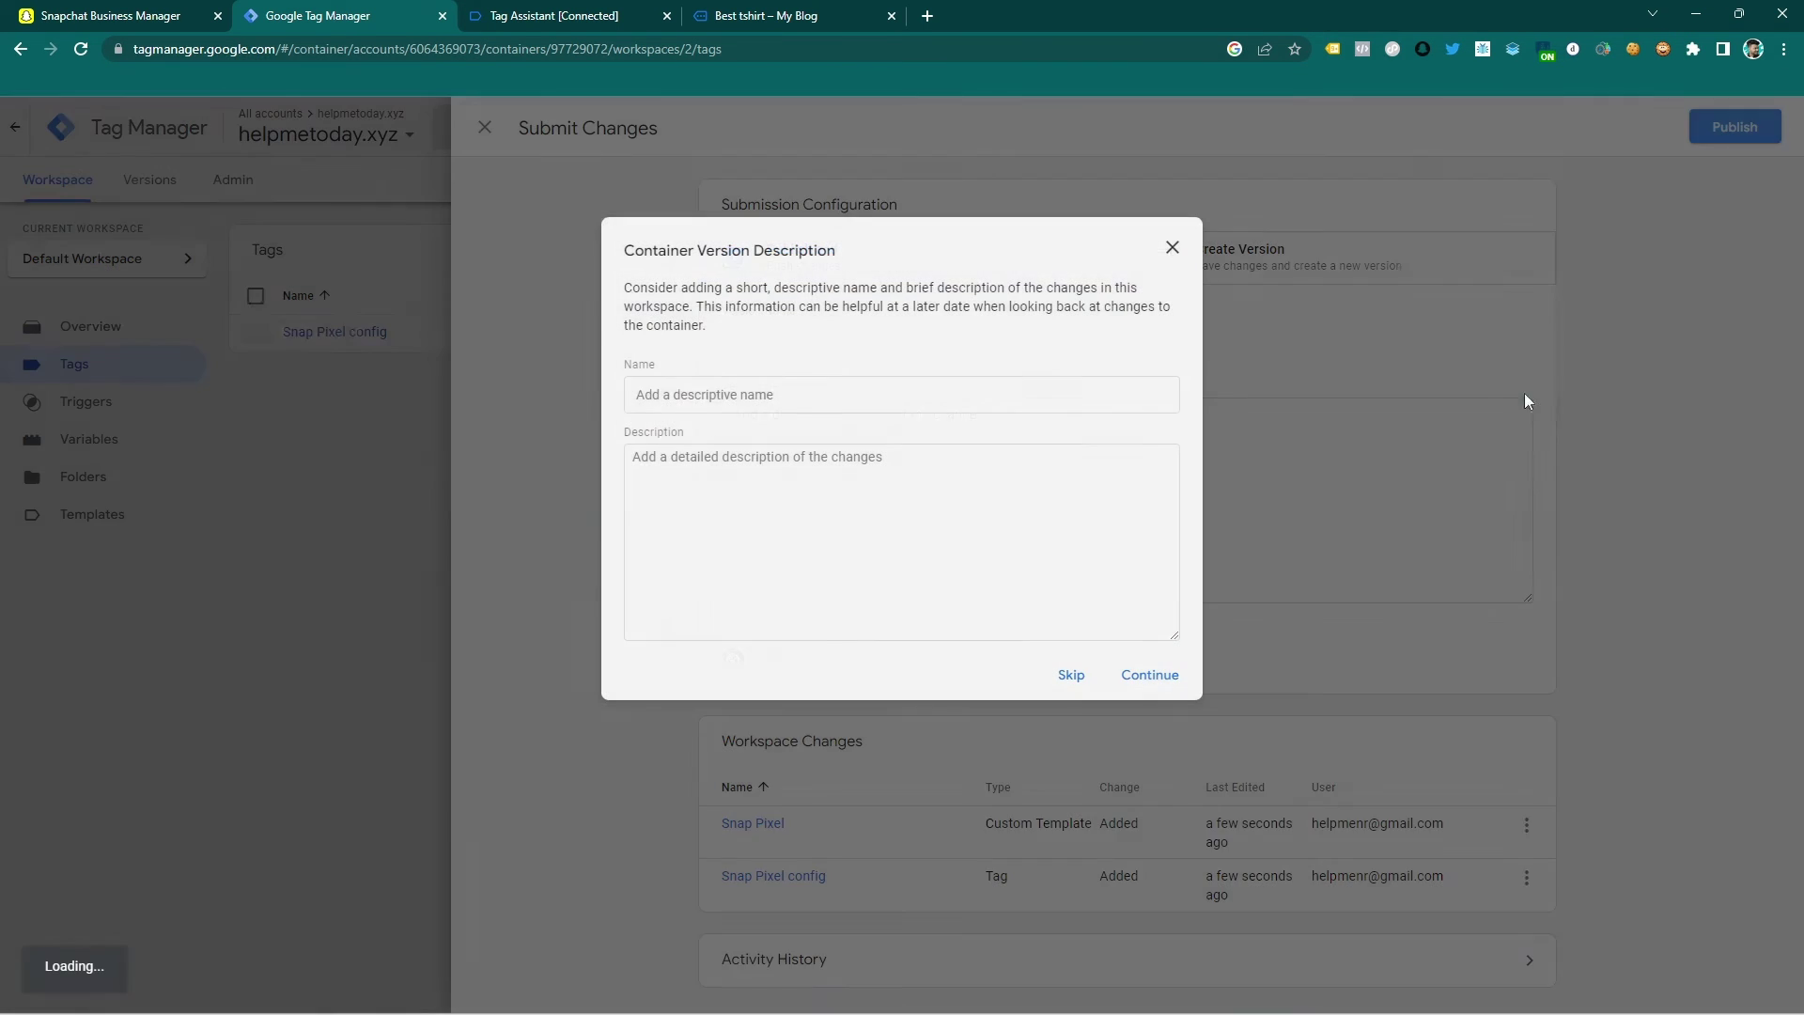
pyautogui.click(1150, 674)
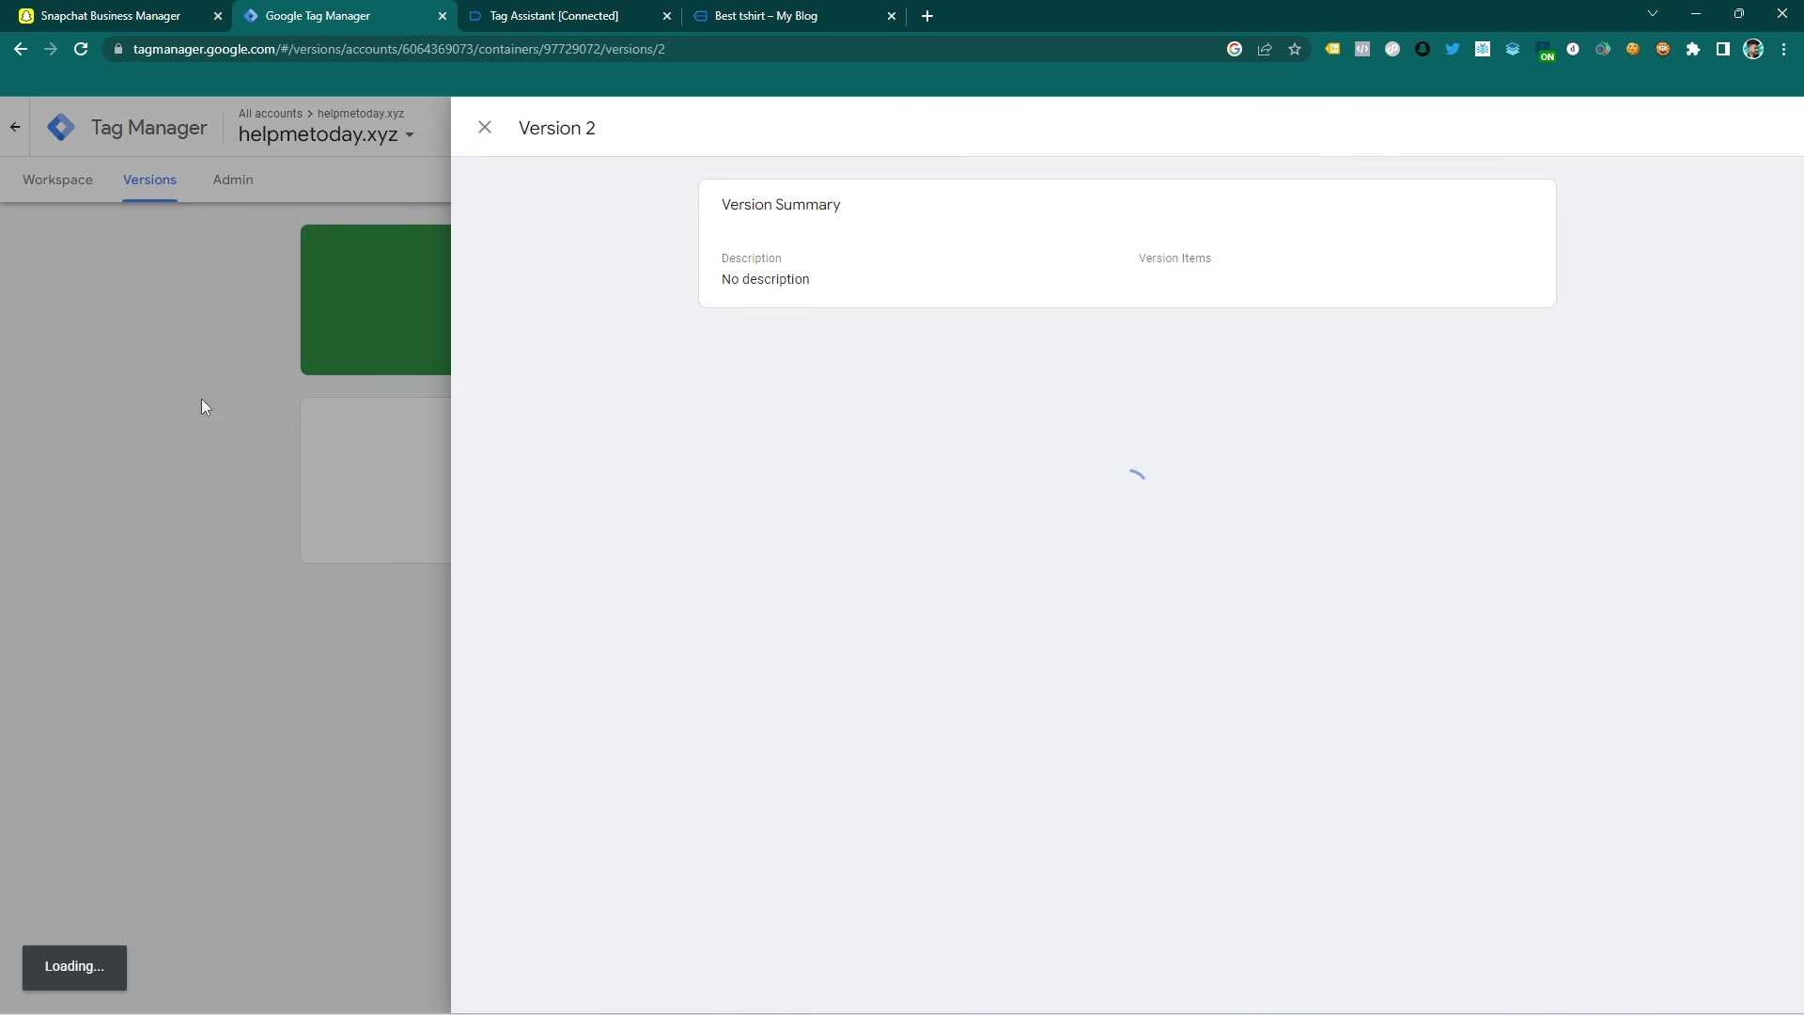
pyautogui.click(201, 406)
# Step: Check the container's versions list, return to the workspace, and start Preview mode
pyautogui.click(60, 183)
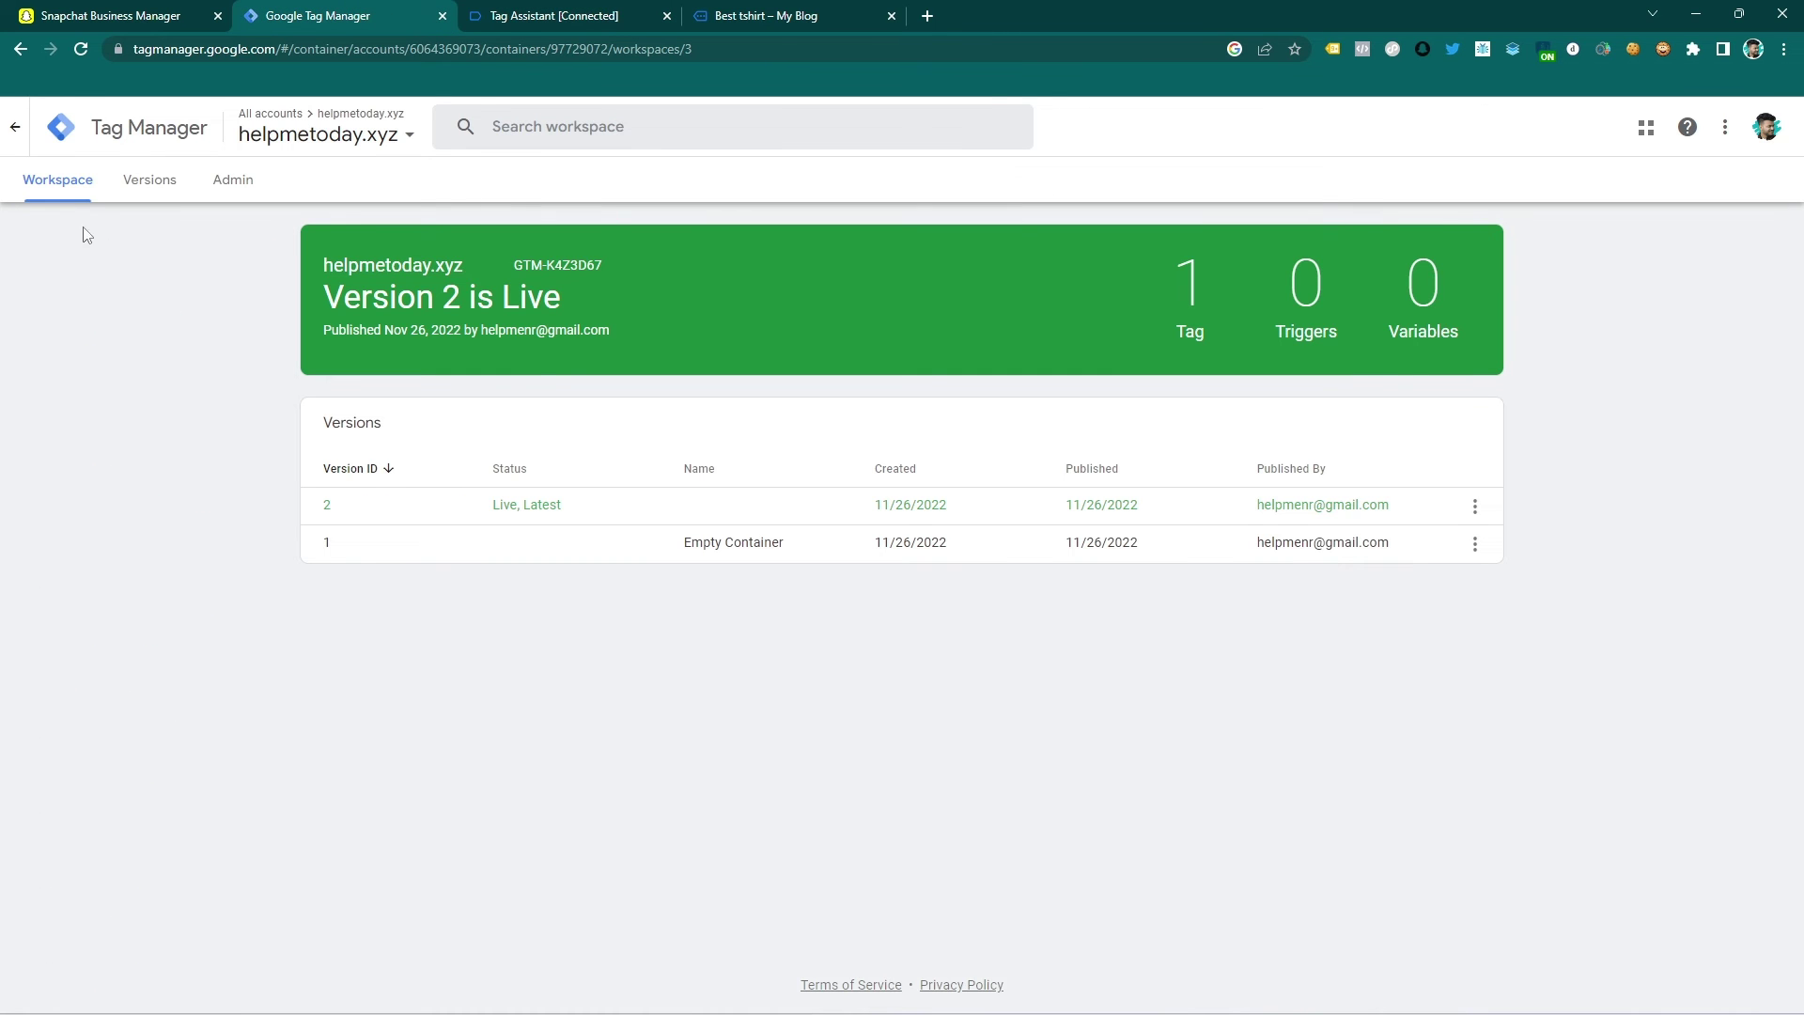
pyautogui.click(132, 180)
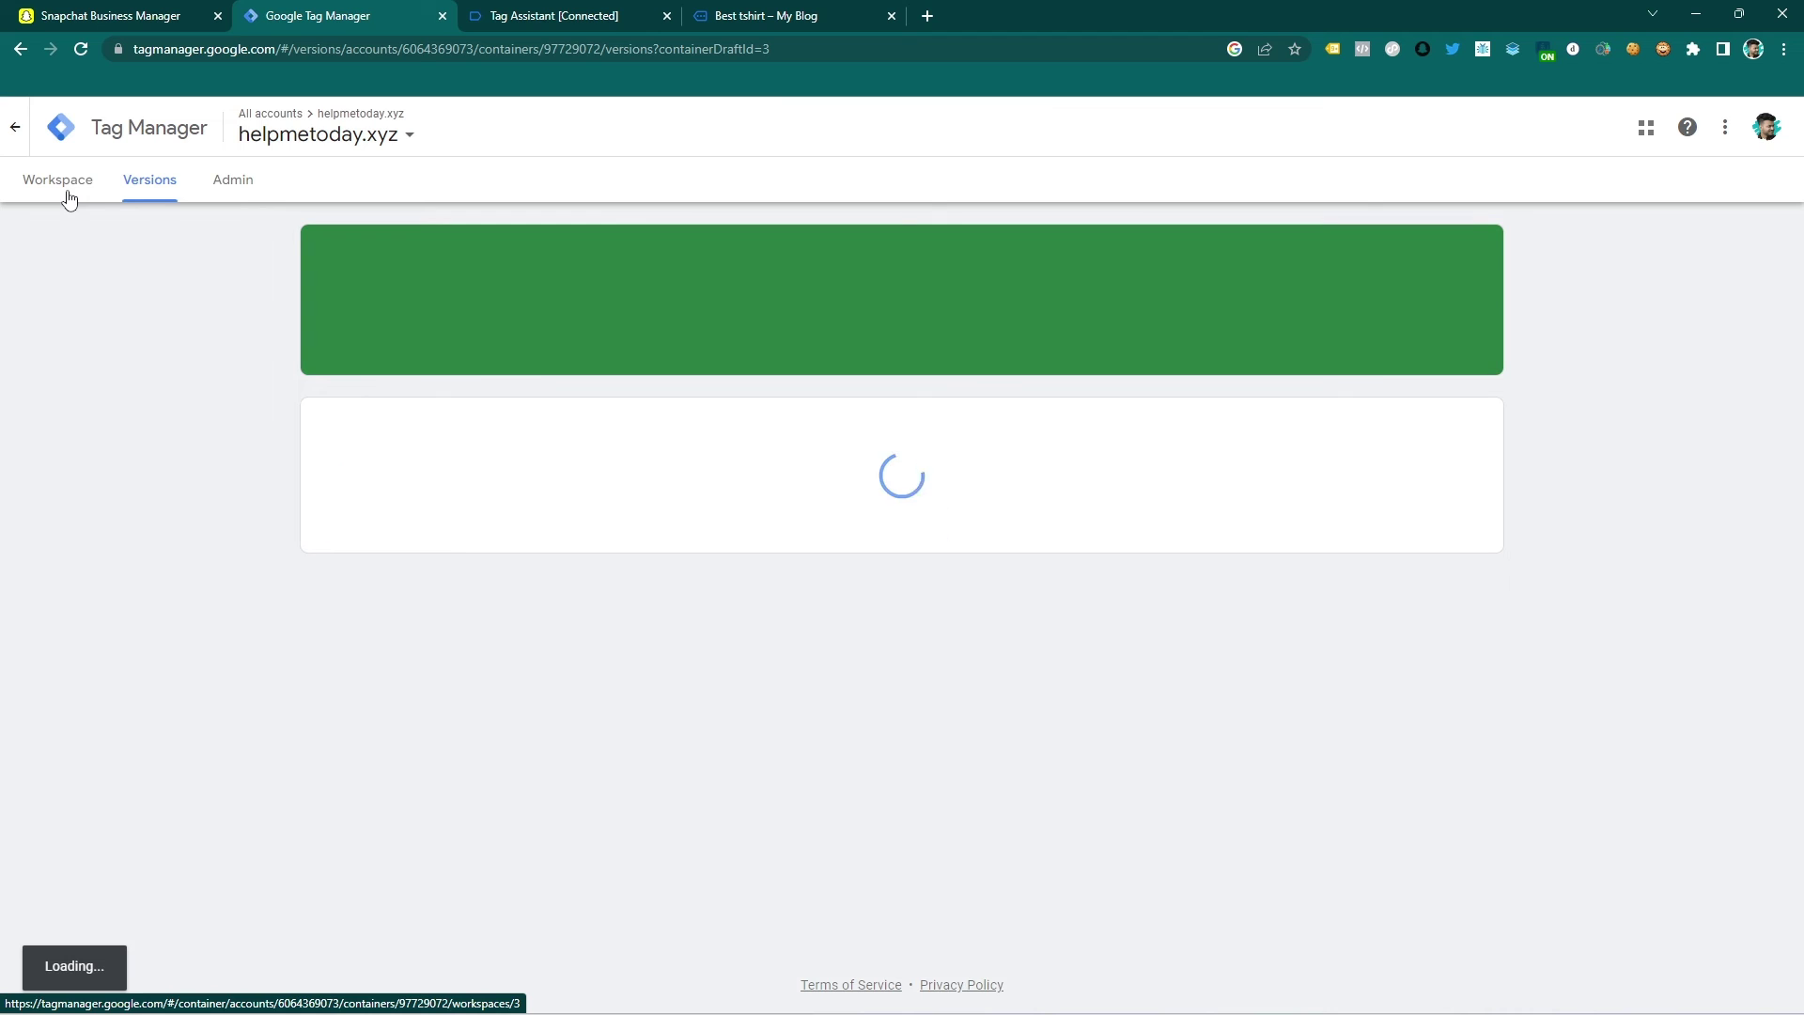
pyautogui.click(68, 193)
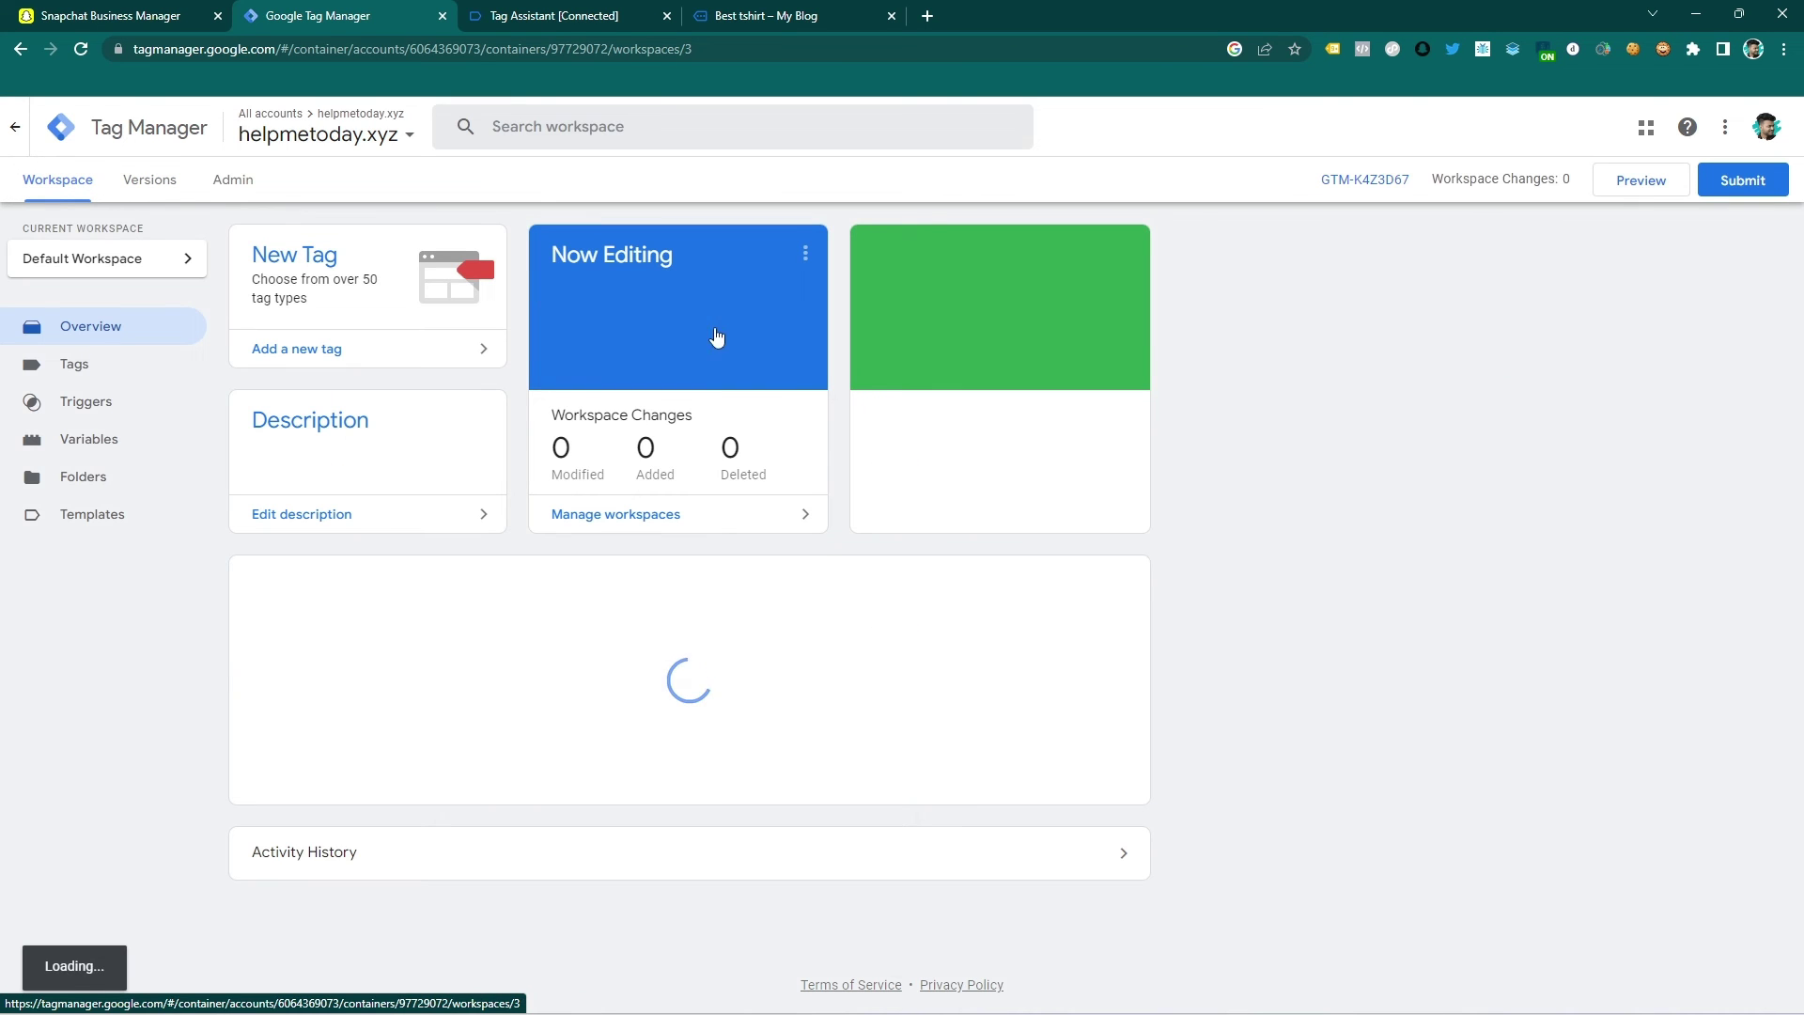
pyautogui.click(1645, 181)
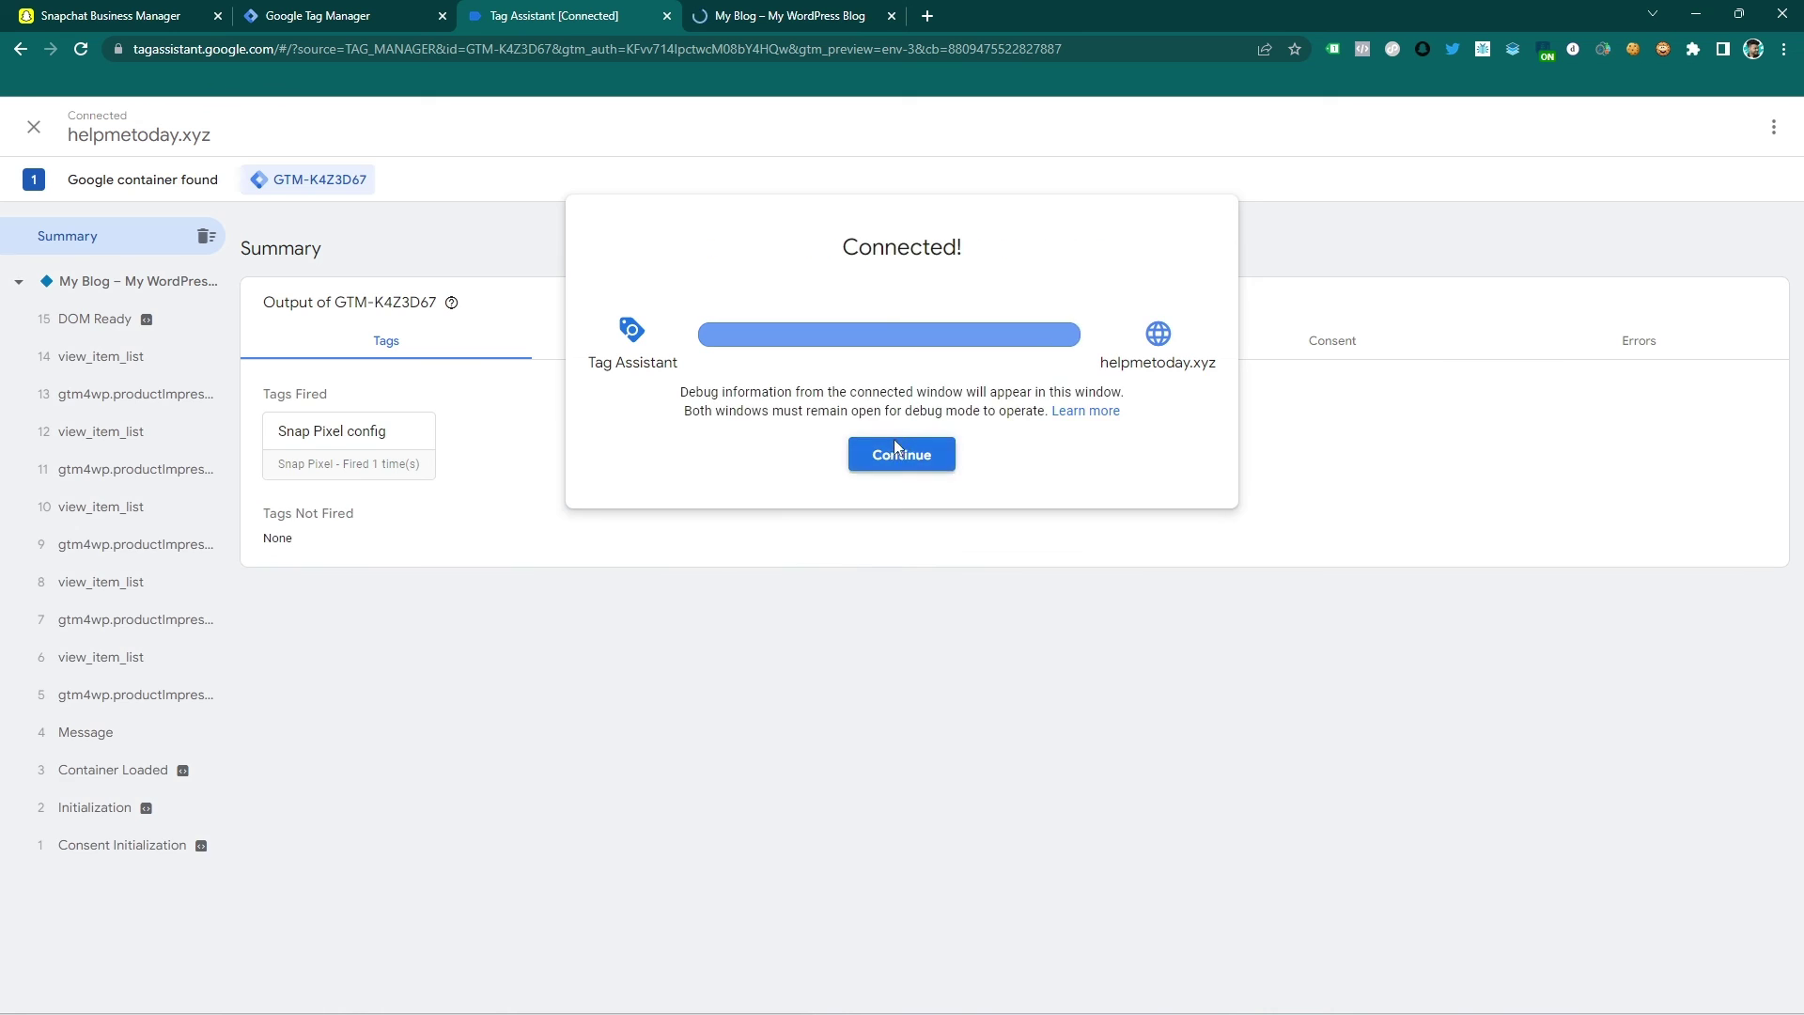
# Step: Continue past the Tag Assistant connection, return to the My Blog site, and show Snap Pixel Helper's report
pyautogui.click(897, 450)
pyautogui.click(826, 15)
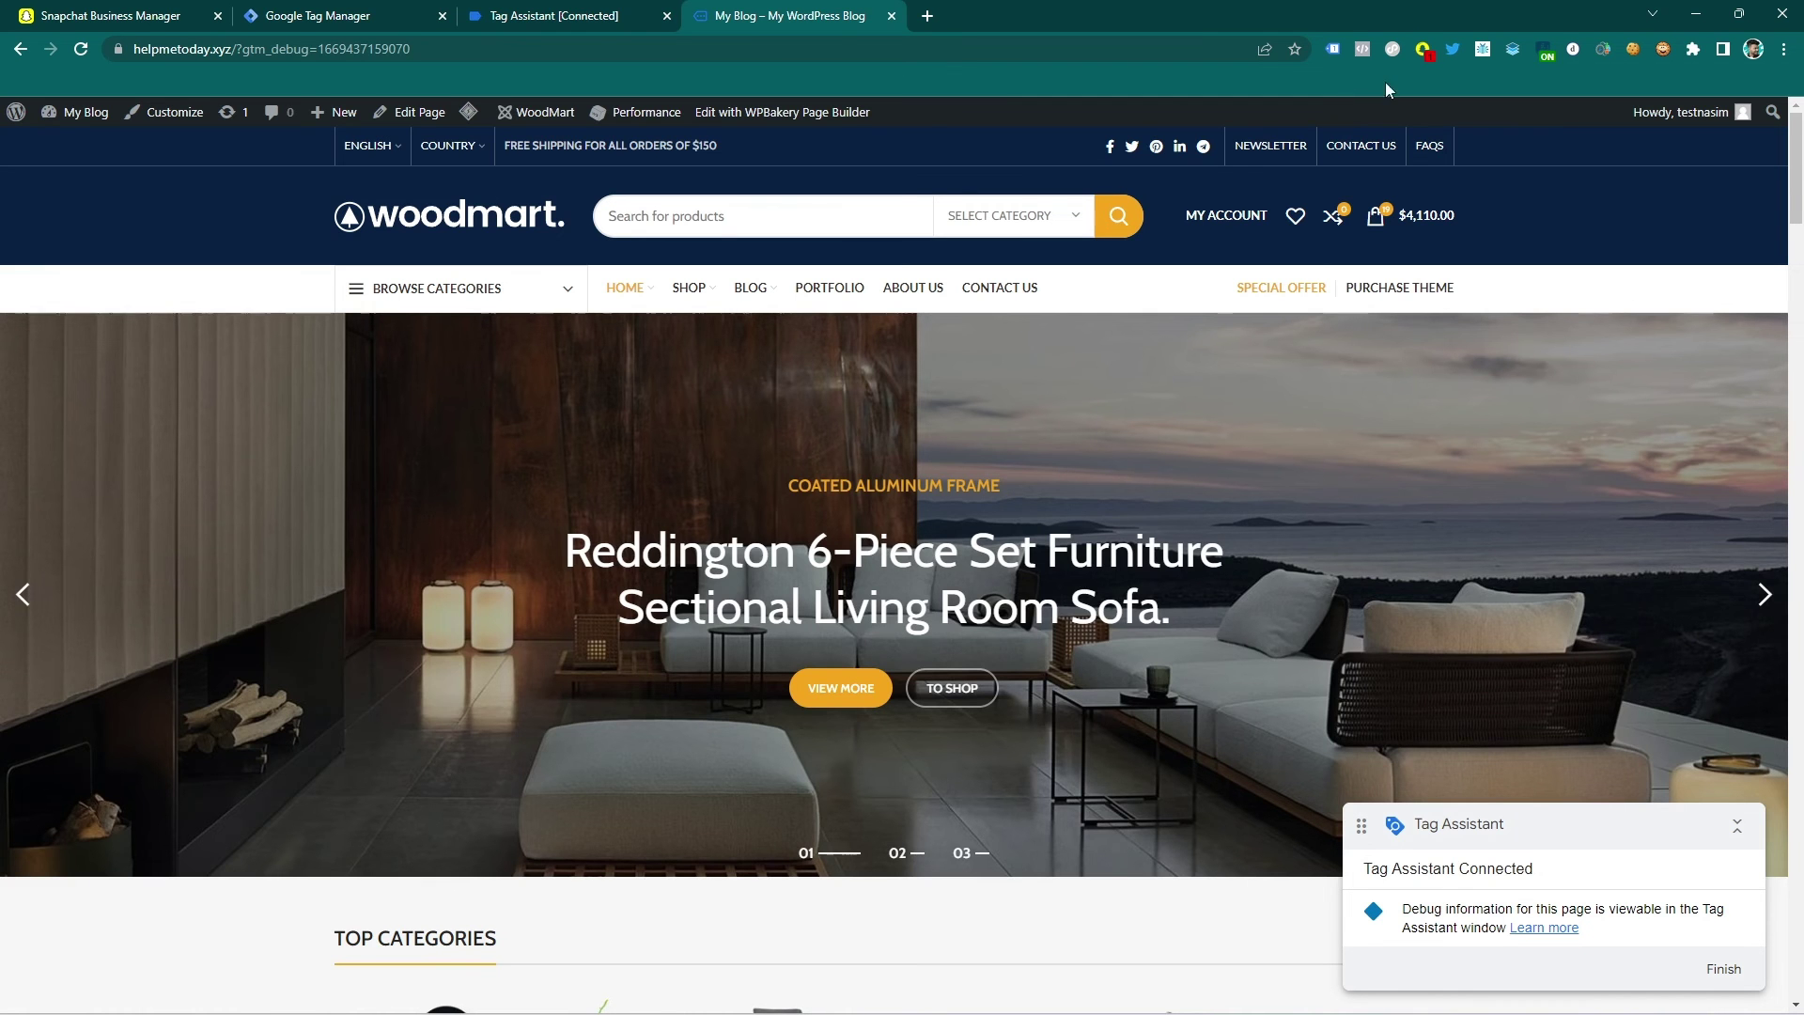
pyautogui.click(1421, 51)
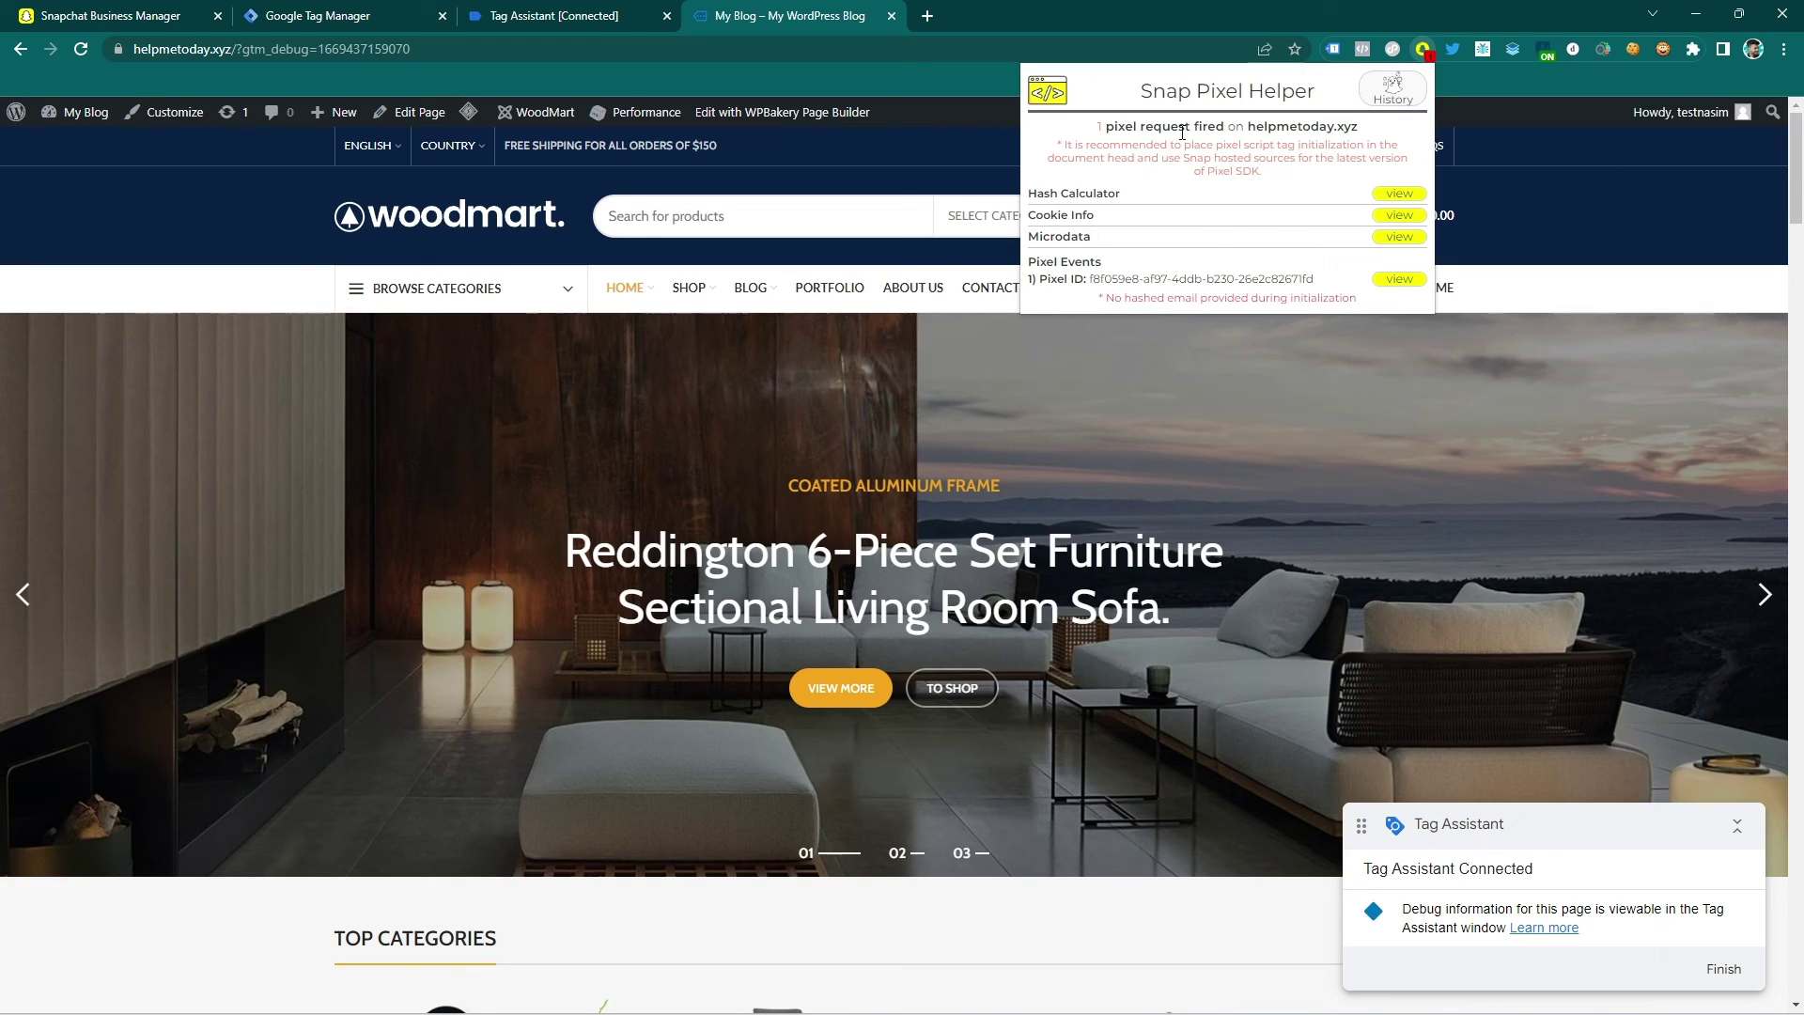
# Step: Expand the fired pixel event in Snap Pixel Helper to confirm a PAGE_VIEW from tagassistant.google.com
pyautogui.click(1393, 280)
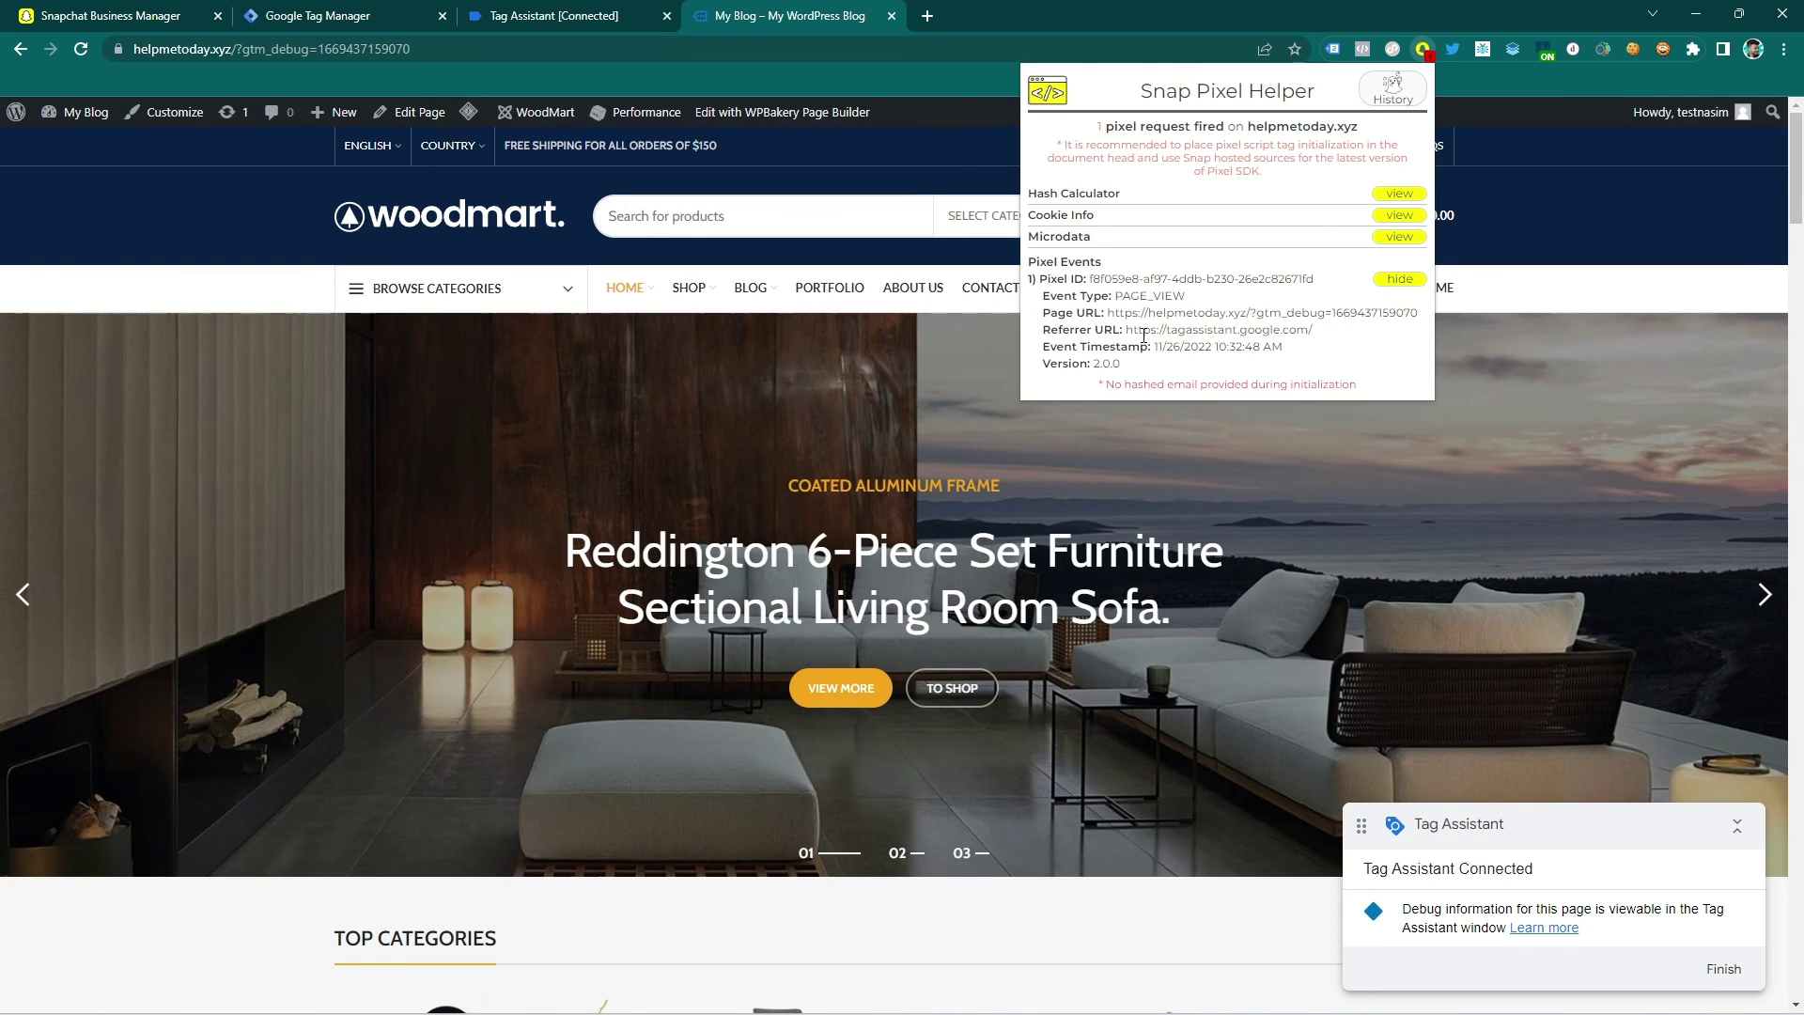